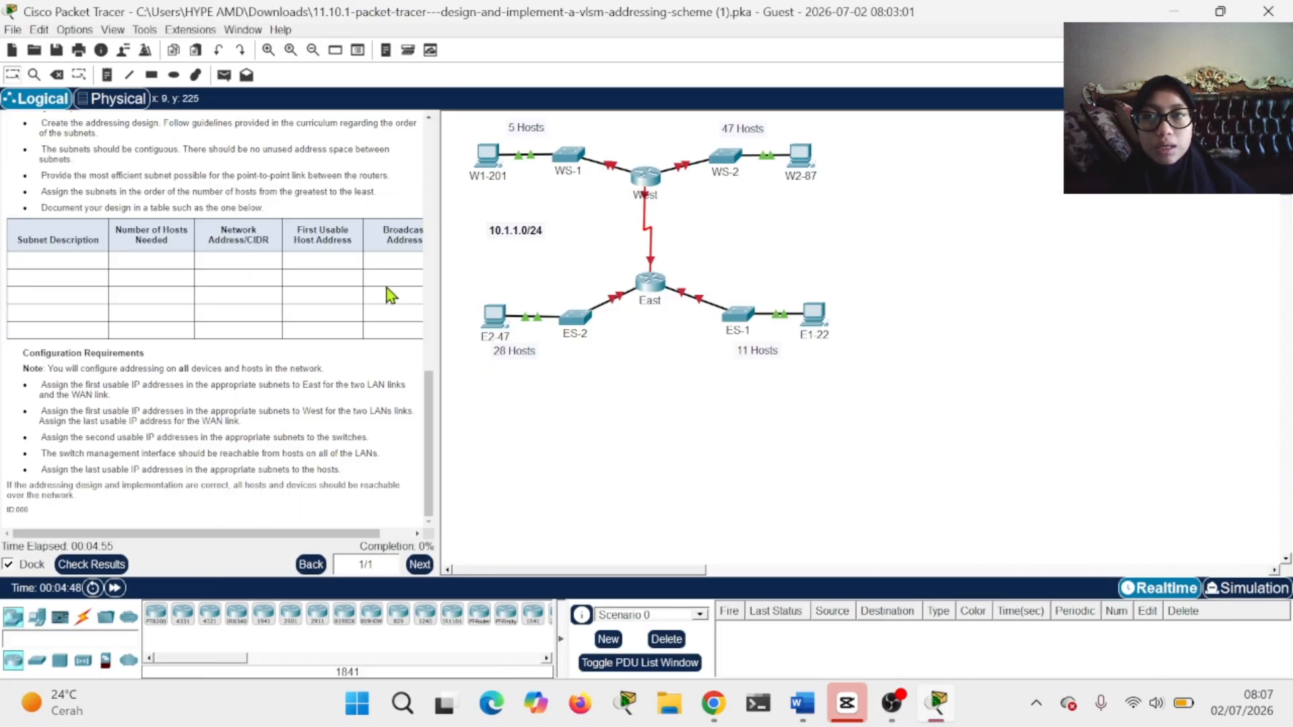
- Read the activity's addressing table, host requirements, design requirements and configuration requirements in the instructions
scroll(388, 291, "up", 10)
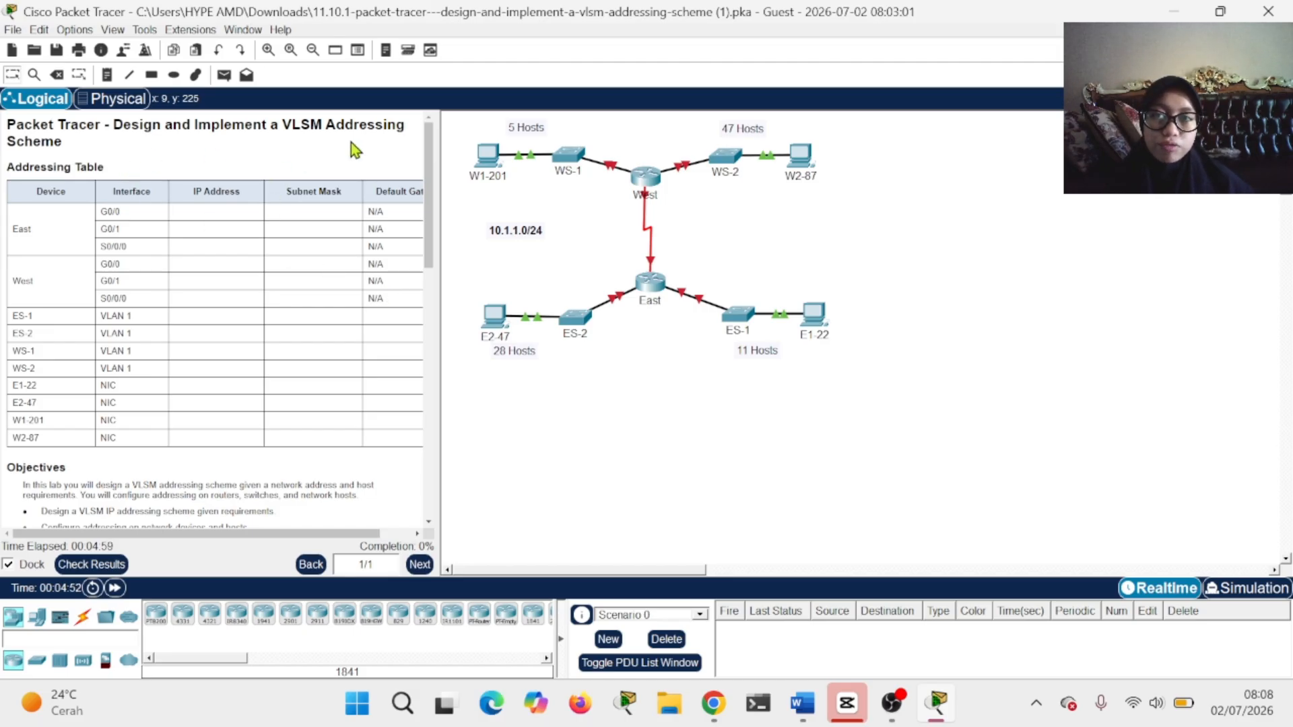
scroll(337, 274, "down", 3)
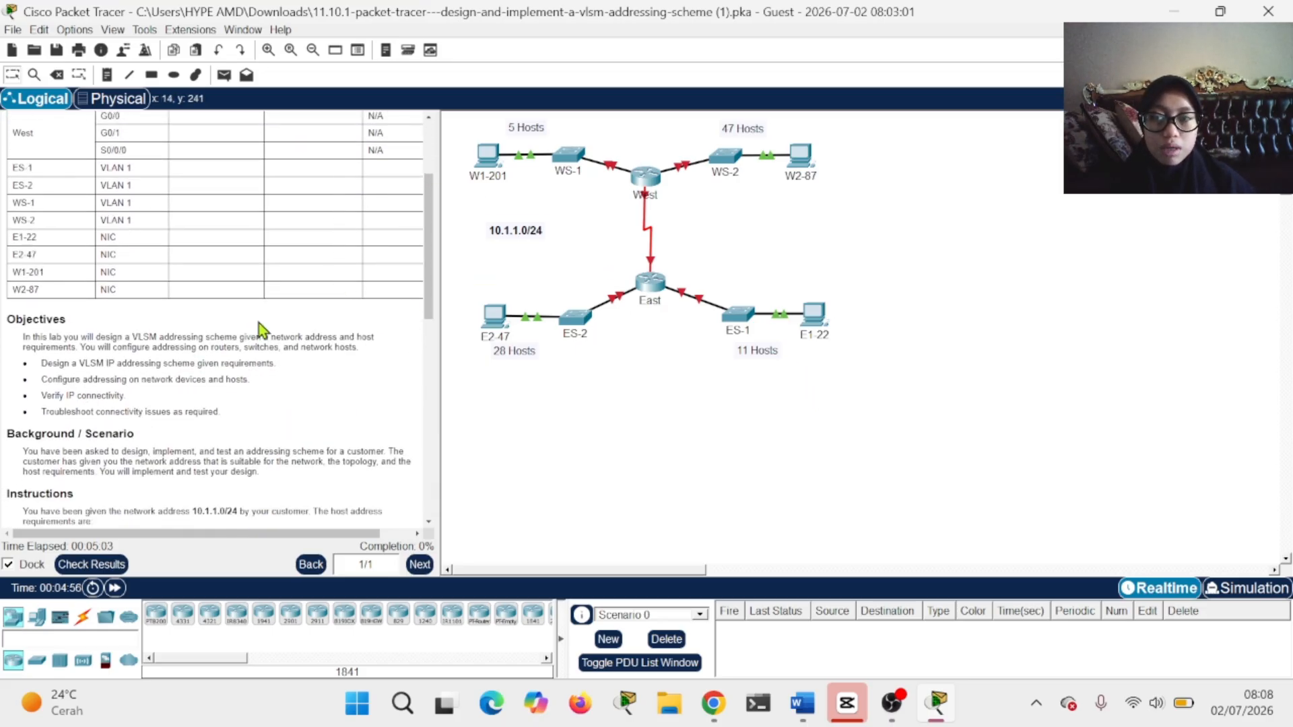
scroll(251, 330, "down", 3)
scroll(250, 330, "down", 2)
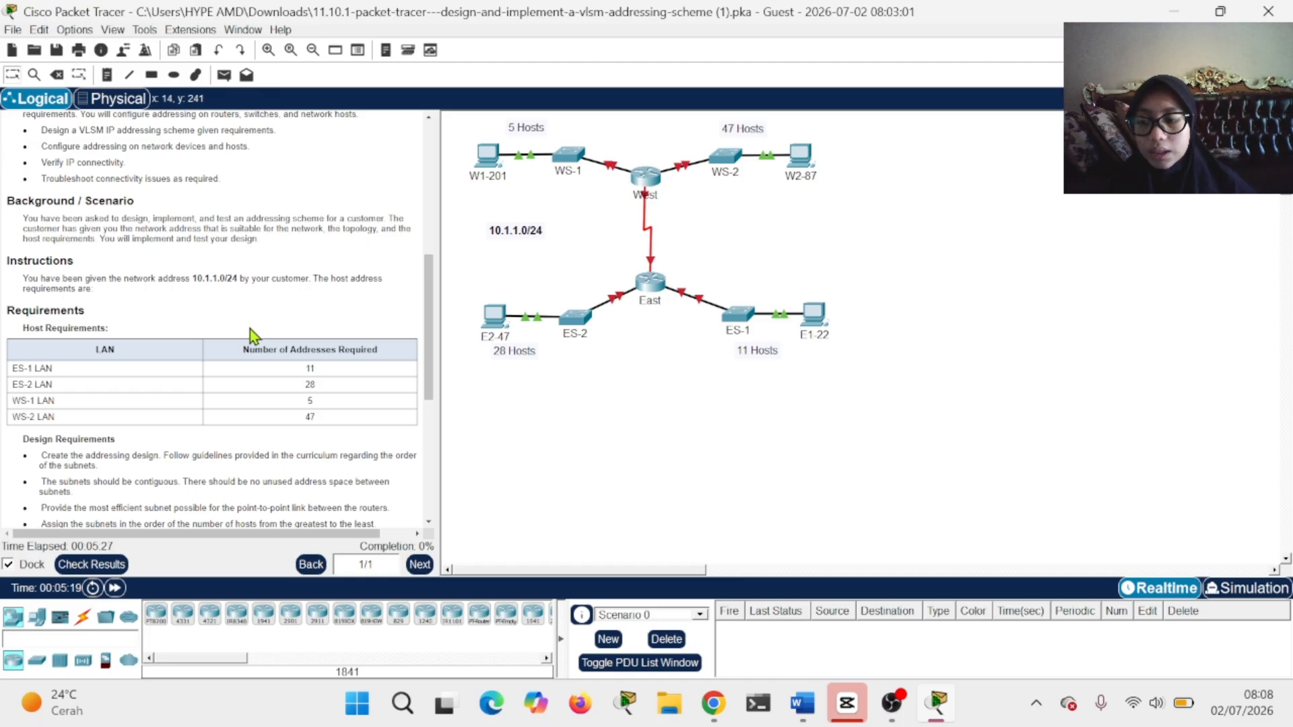
scroll(249, 329, "down", 1)
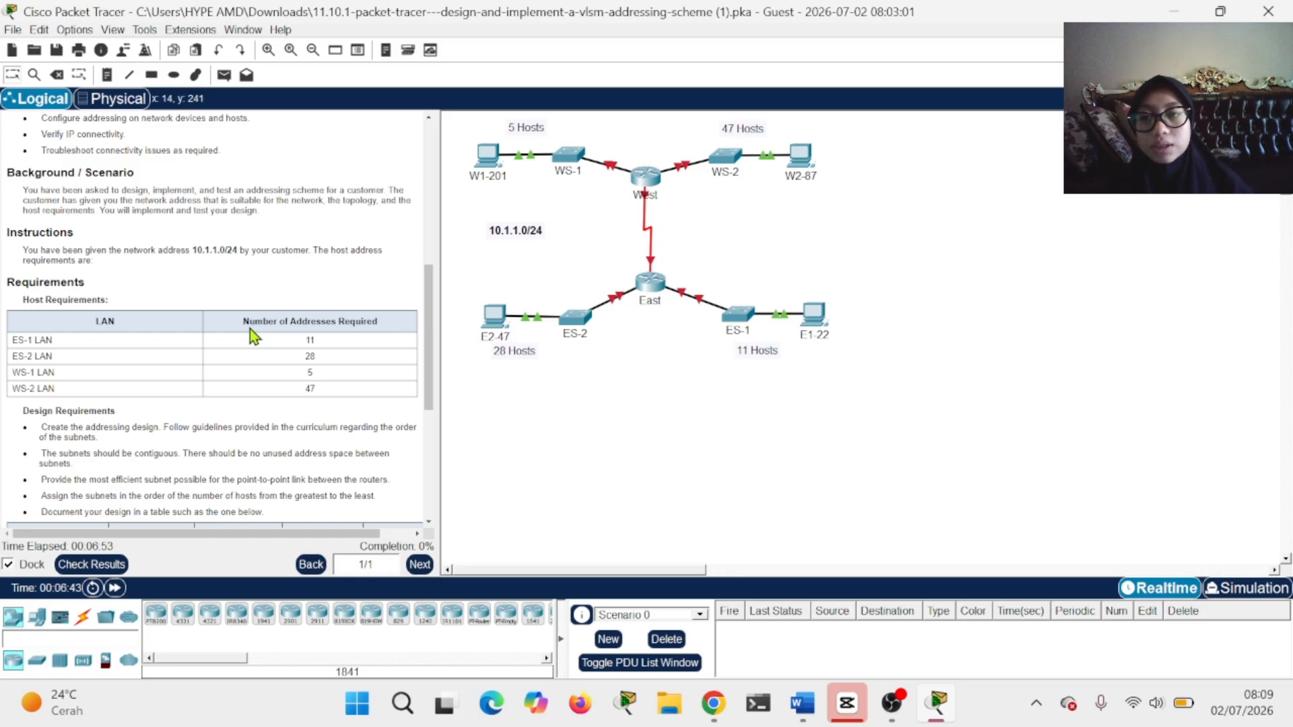
scroll(249, 329, "down", 5)
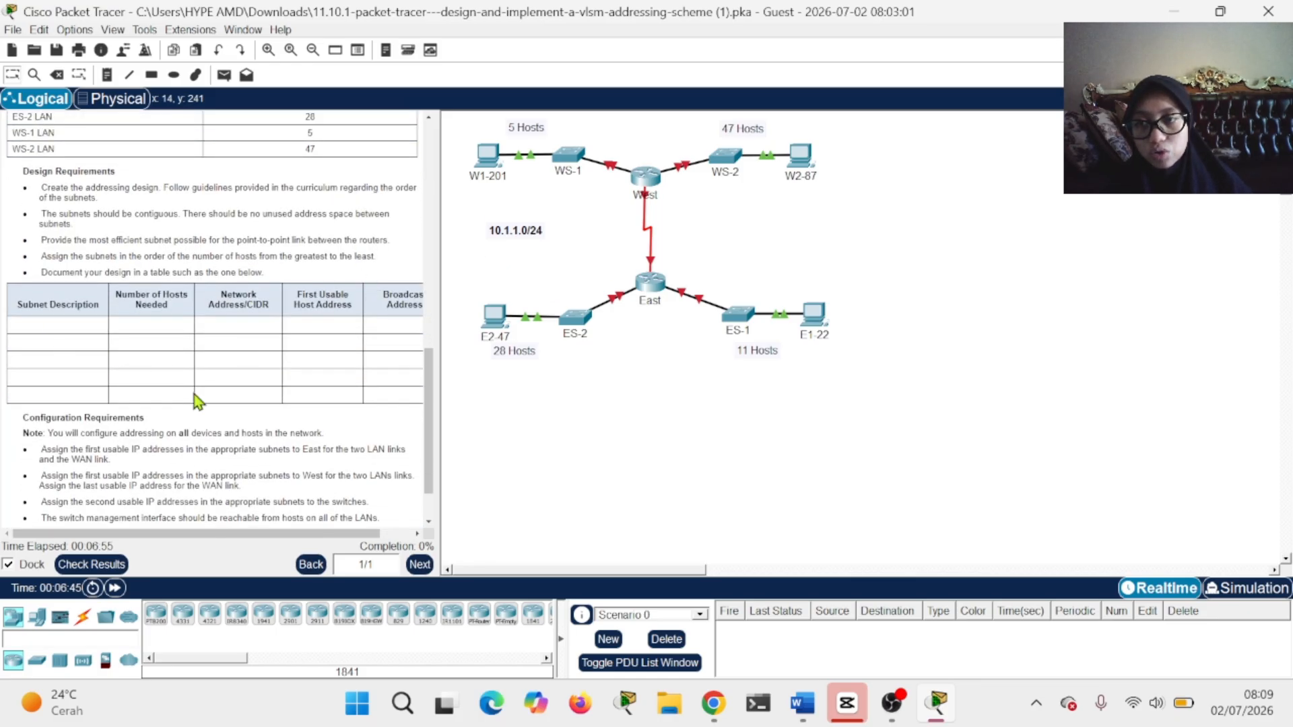
scroll(395, 301, "down", 1)
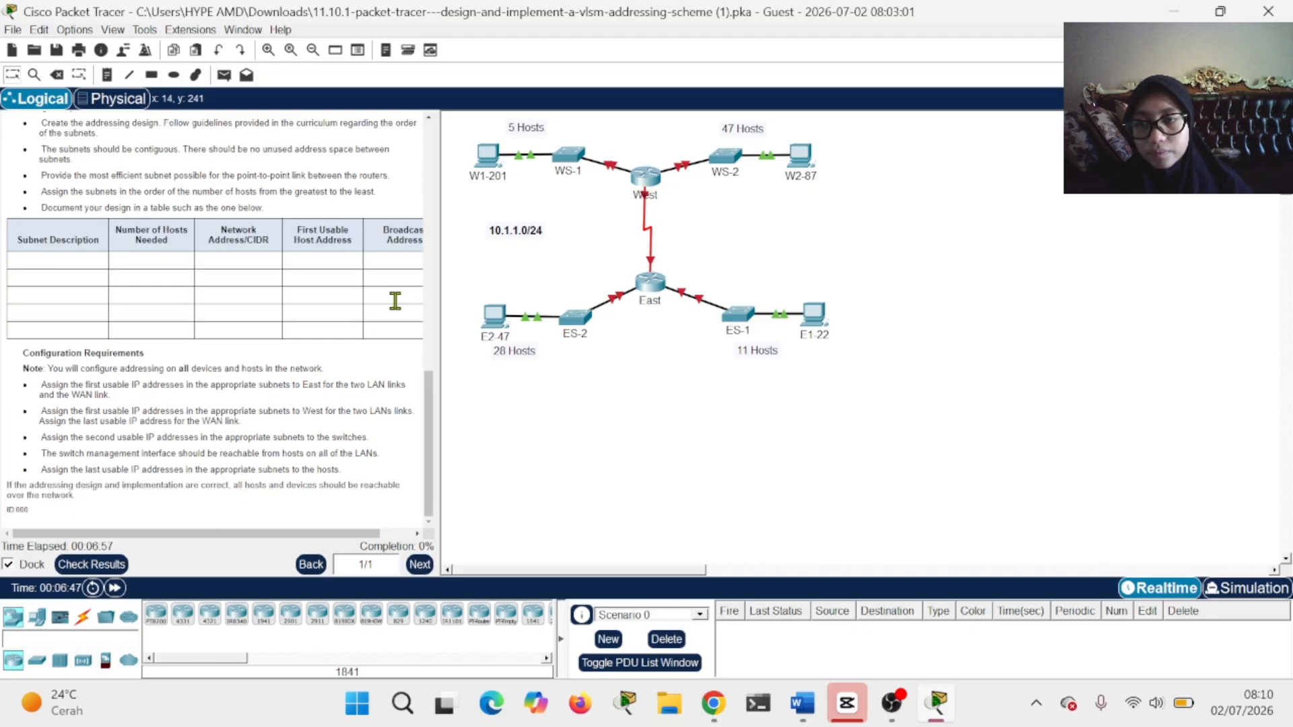
scroll(395, 301, "up", 3)
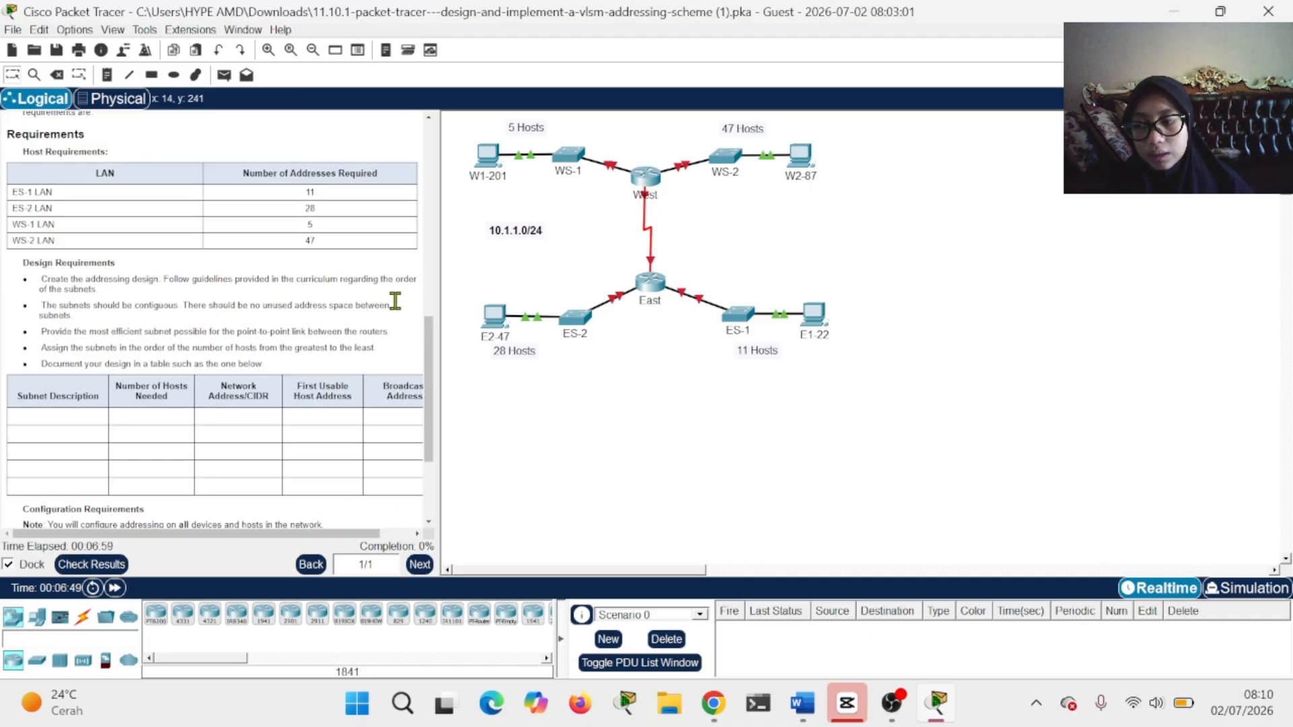
scroll(396, 301, "down", 2)
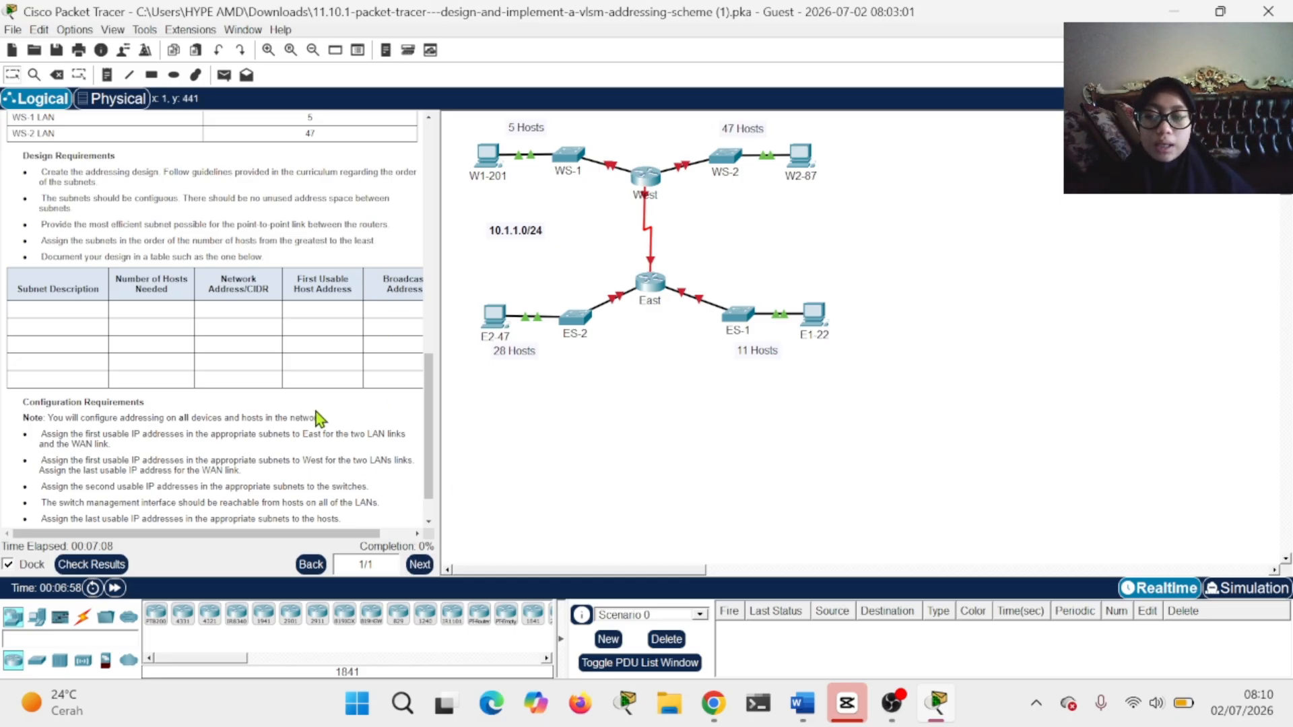
scroll(318, 419, "down", 2)
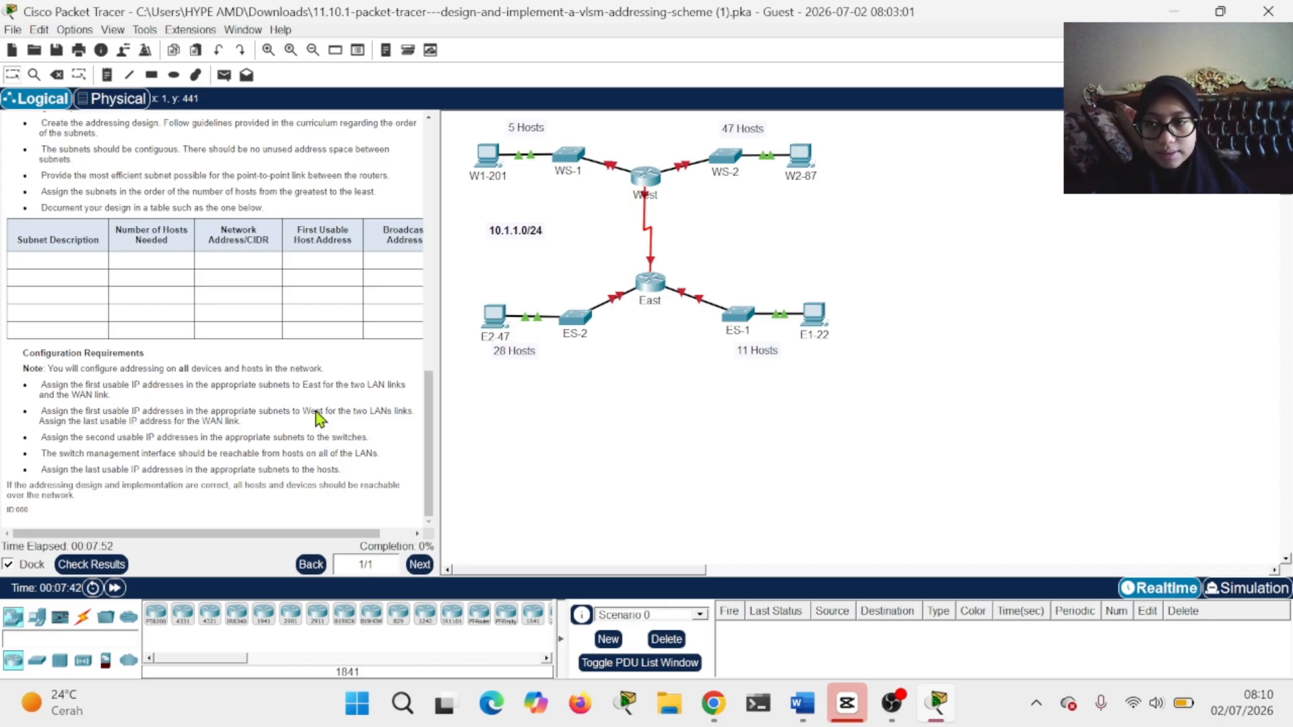
- Open the West router's command line and enter global configuration mode using enable and conf t
left_click(651, 172)
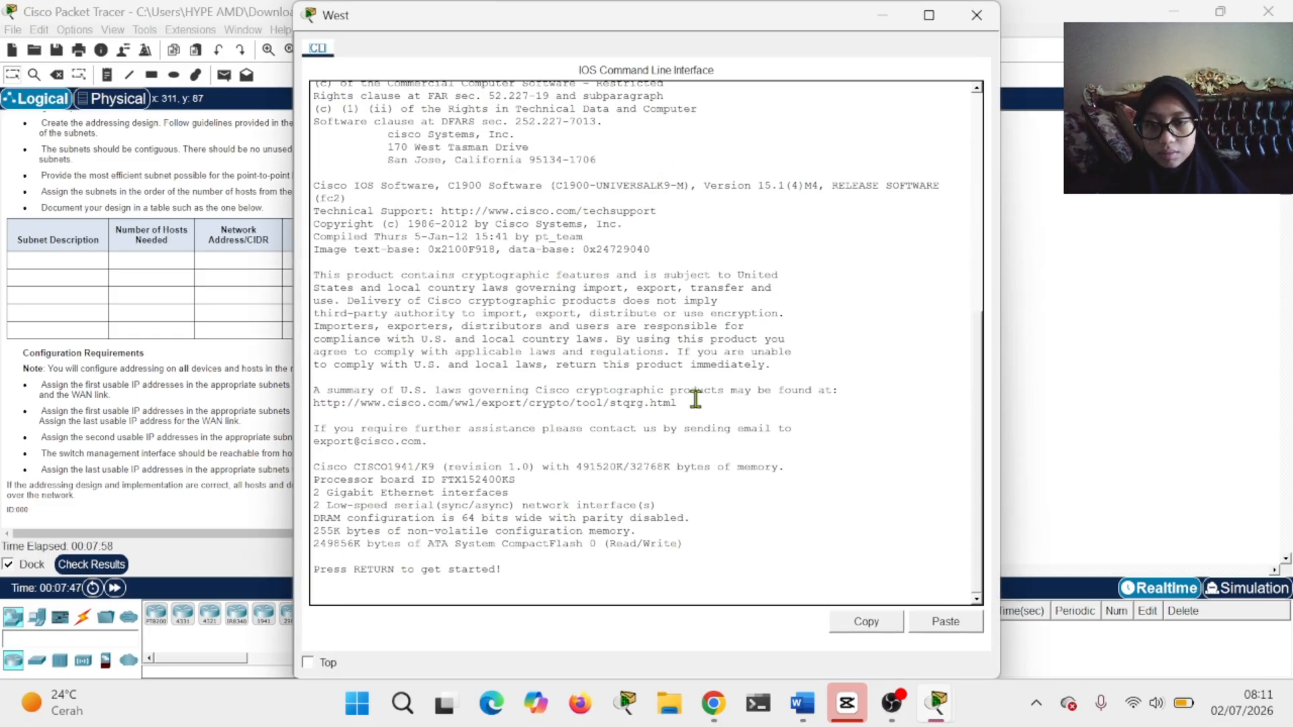
key("Return")
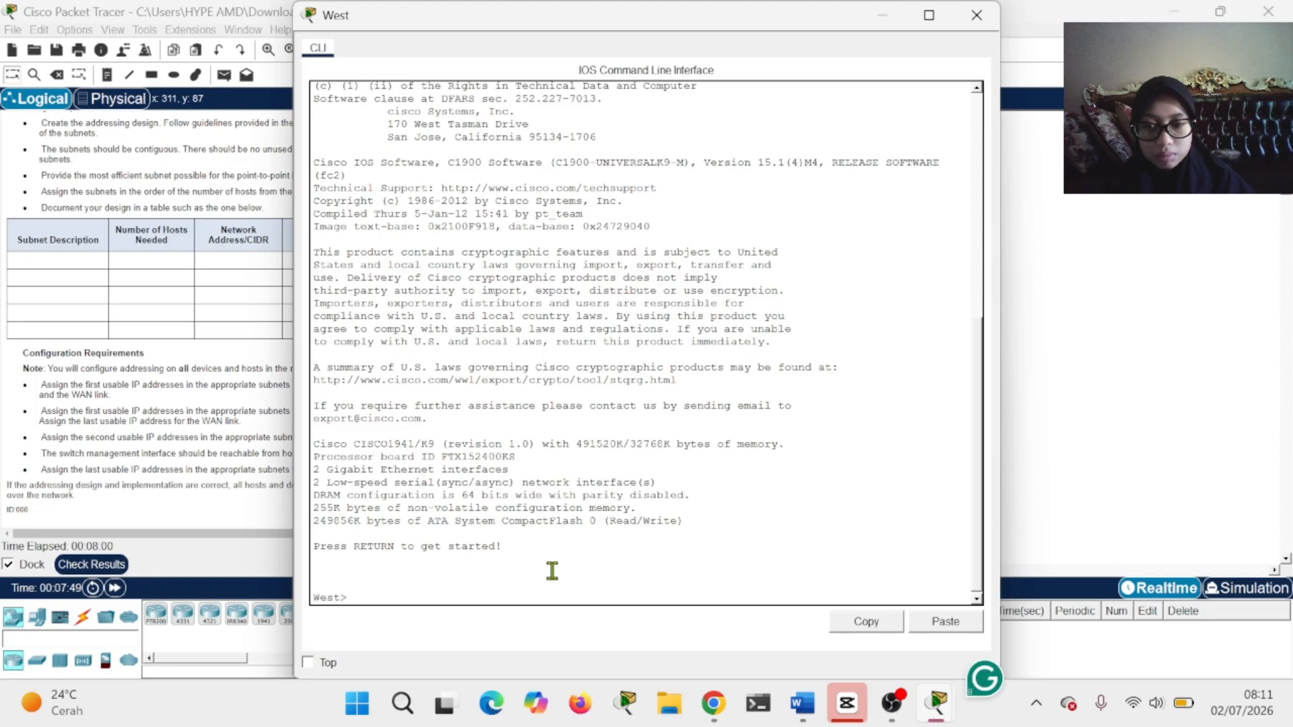
type("enable")
key("Return")
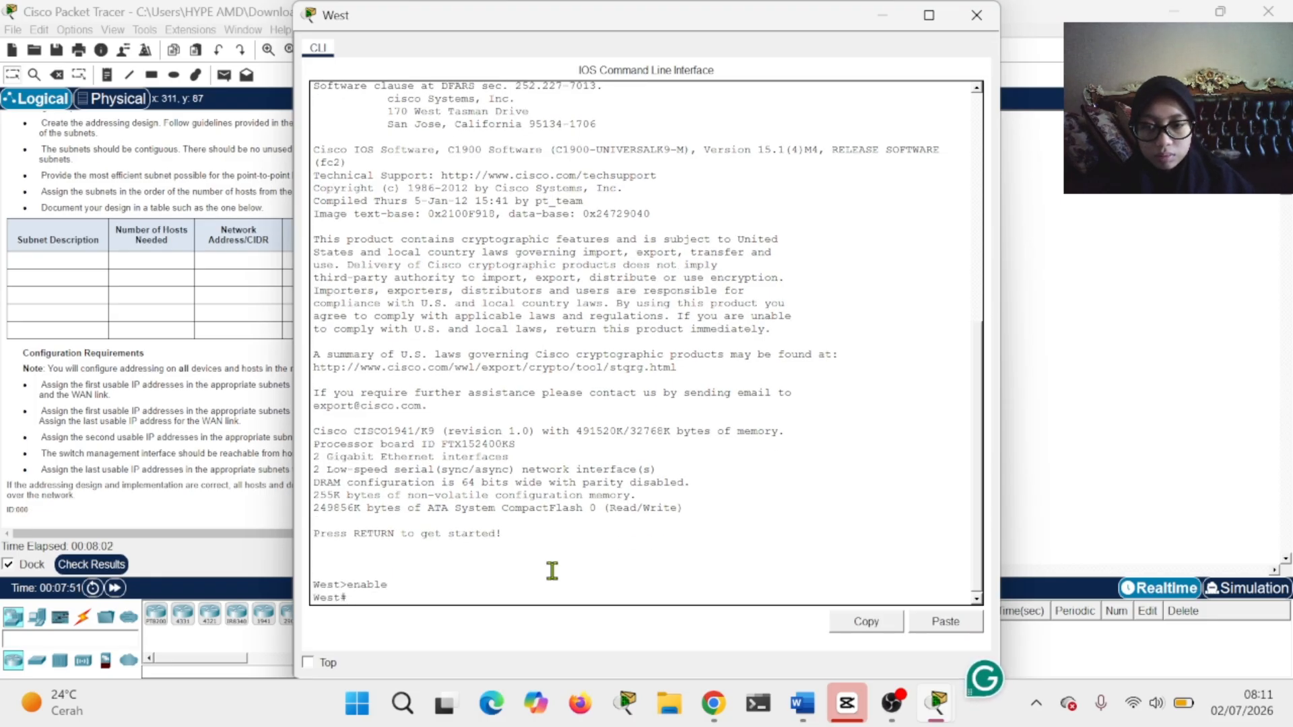
type("conf t")
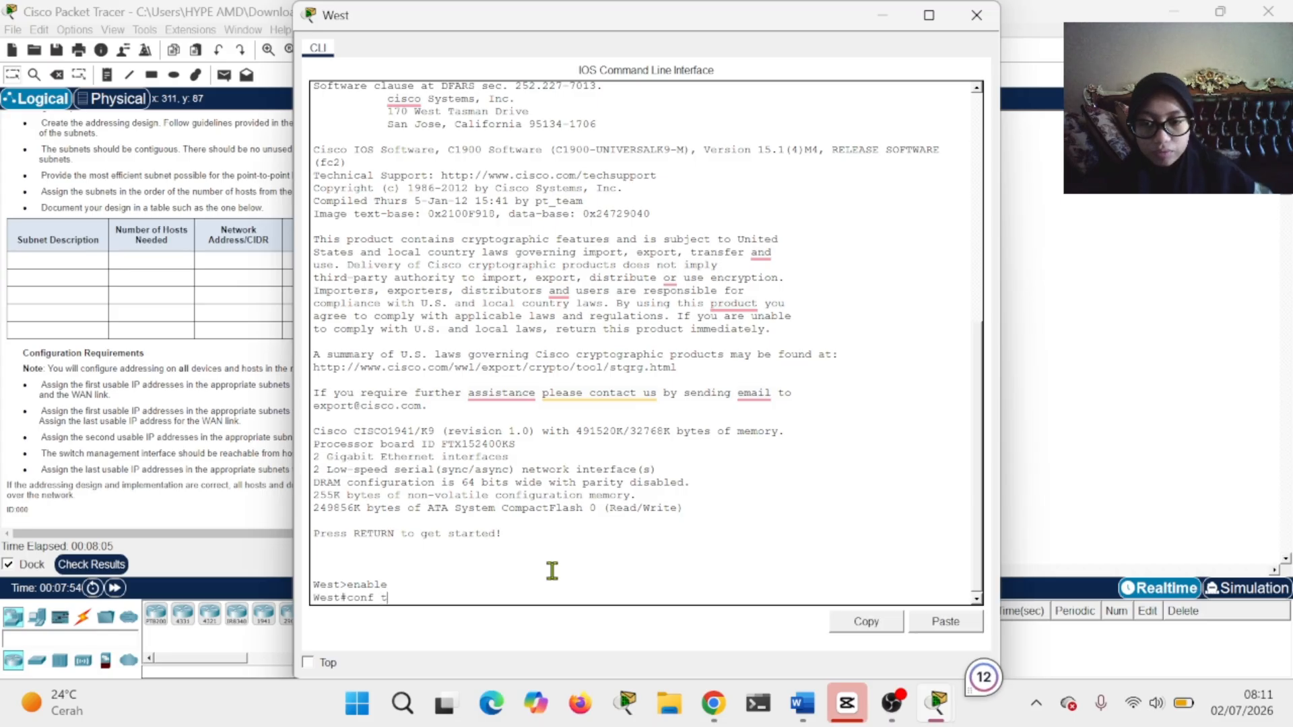
key("Return")
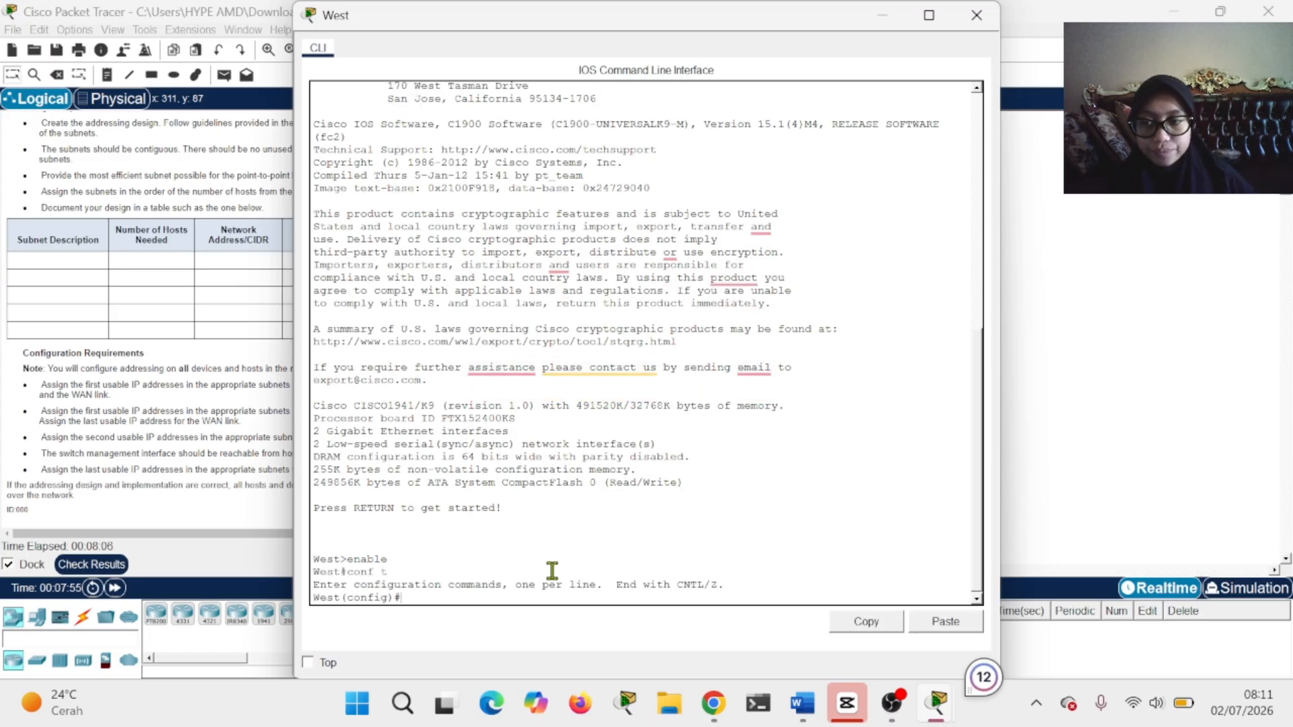
- Enter interface configuration mode for GigabitEthernet 0/0 on the West router
type("inte")
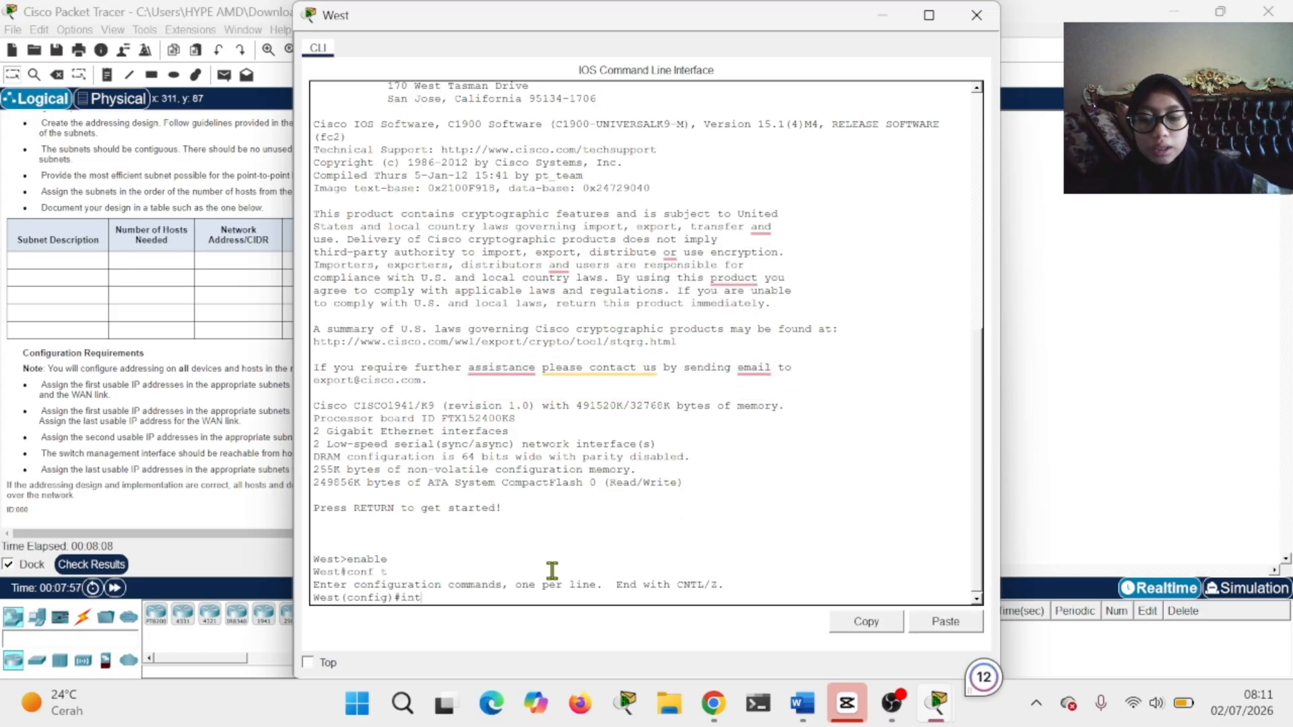
type("f")
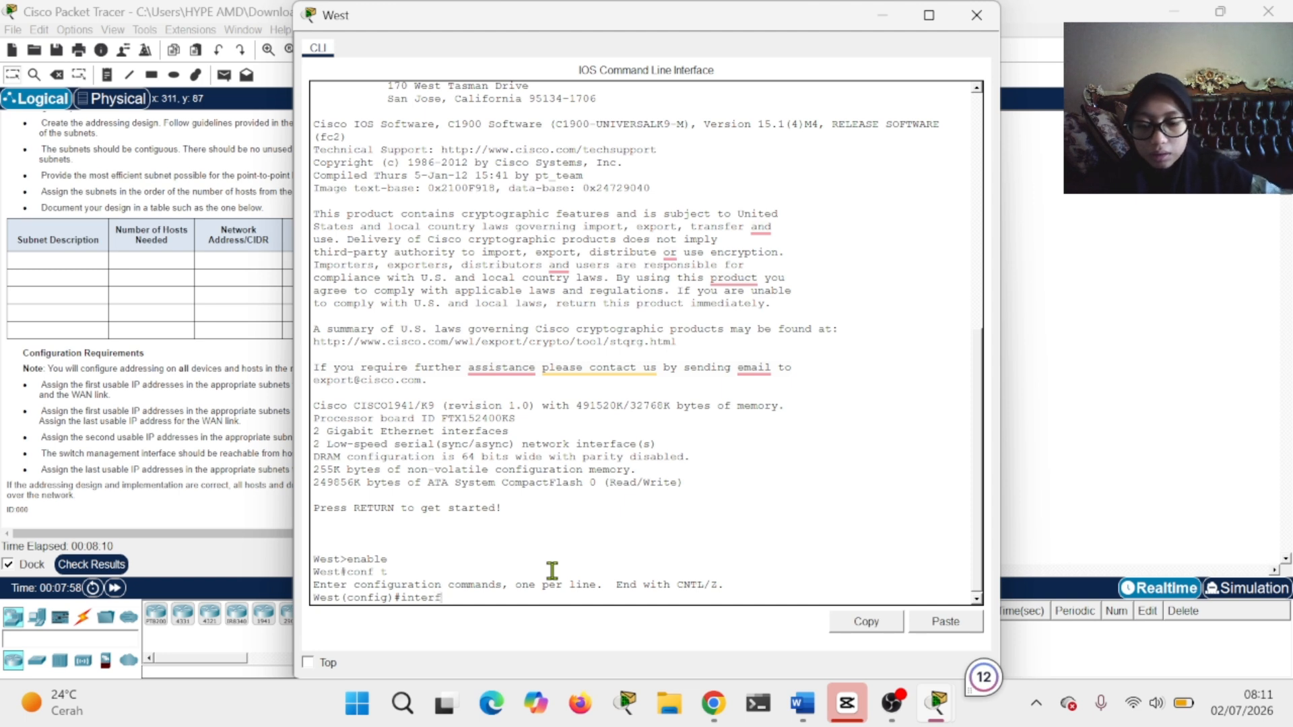
type("ace G")
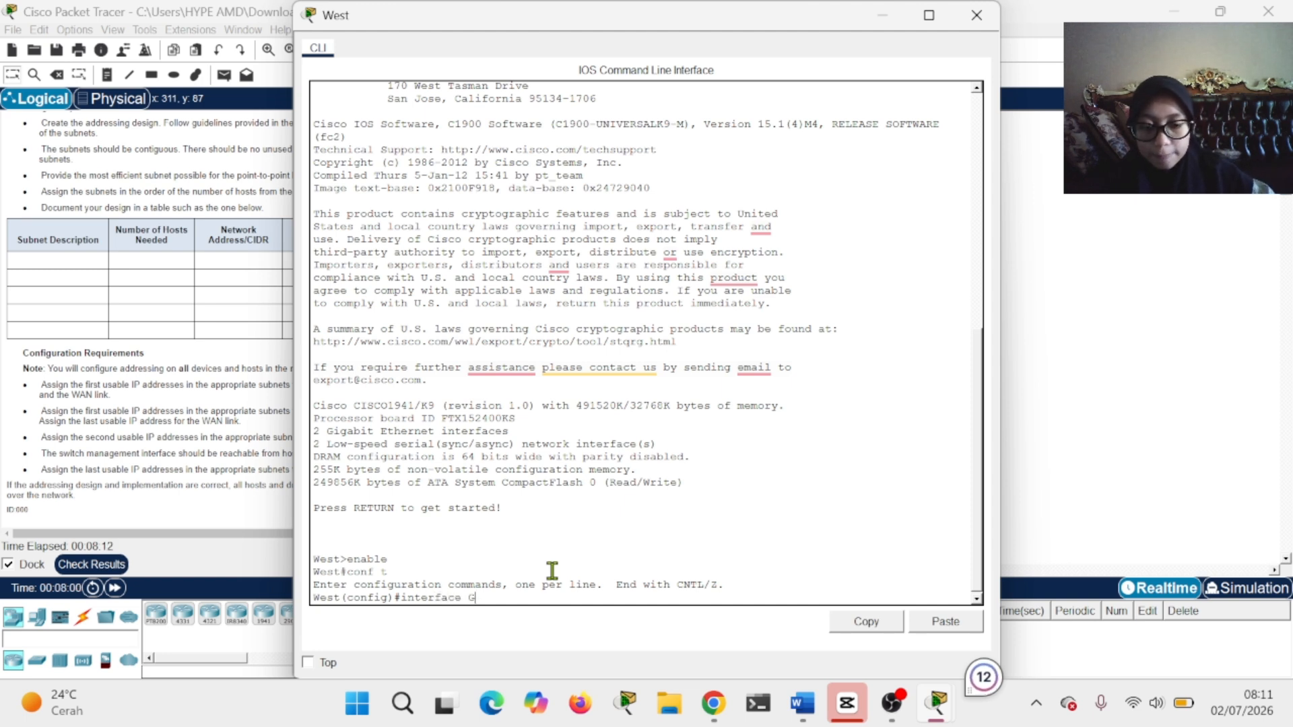
type("igabit")
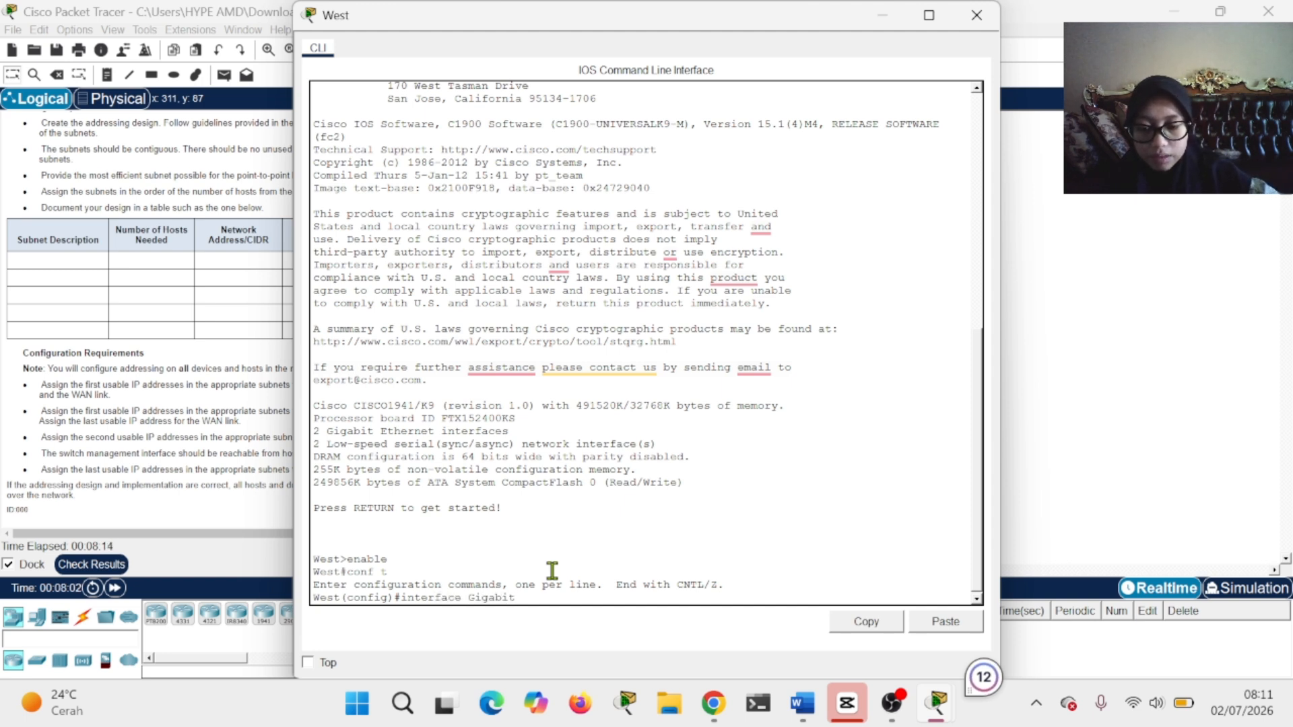
type("Ether")
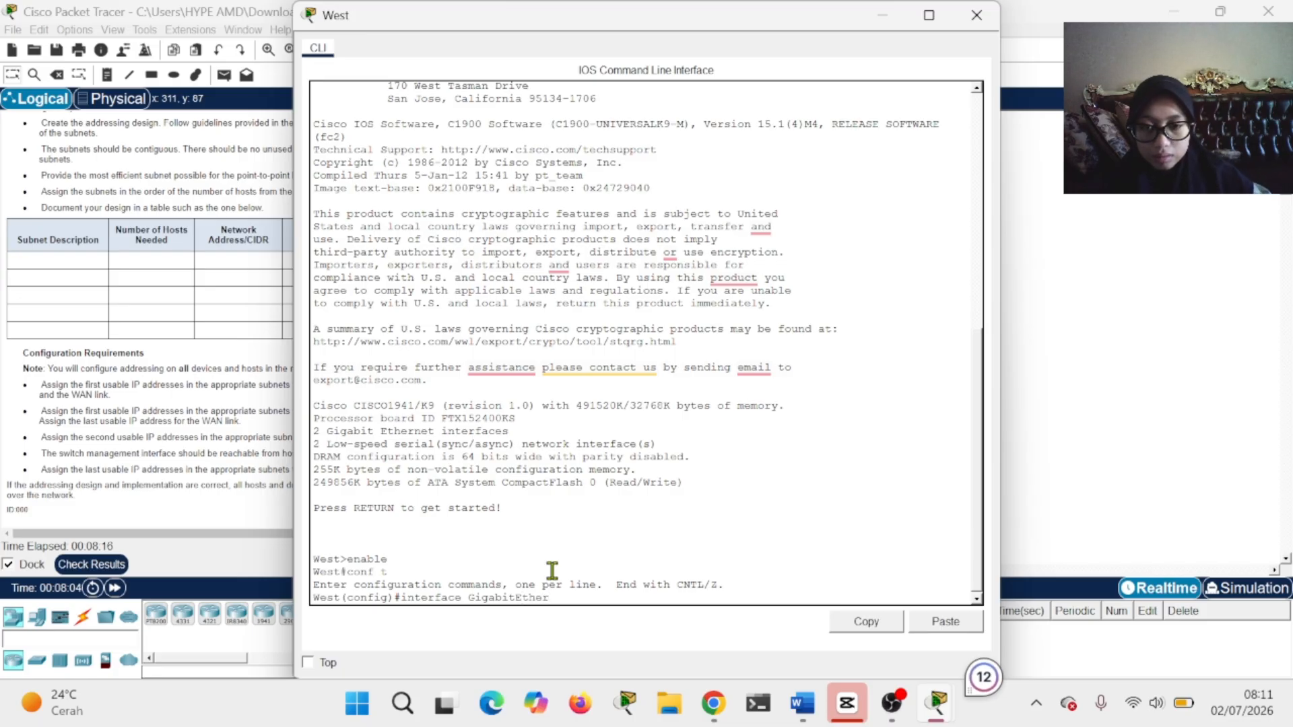
type("net")
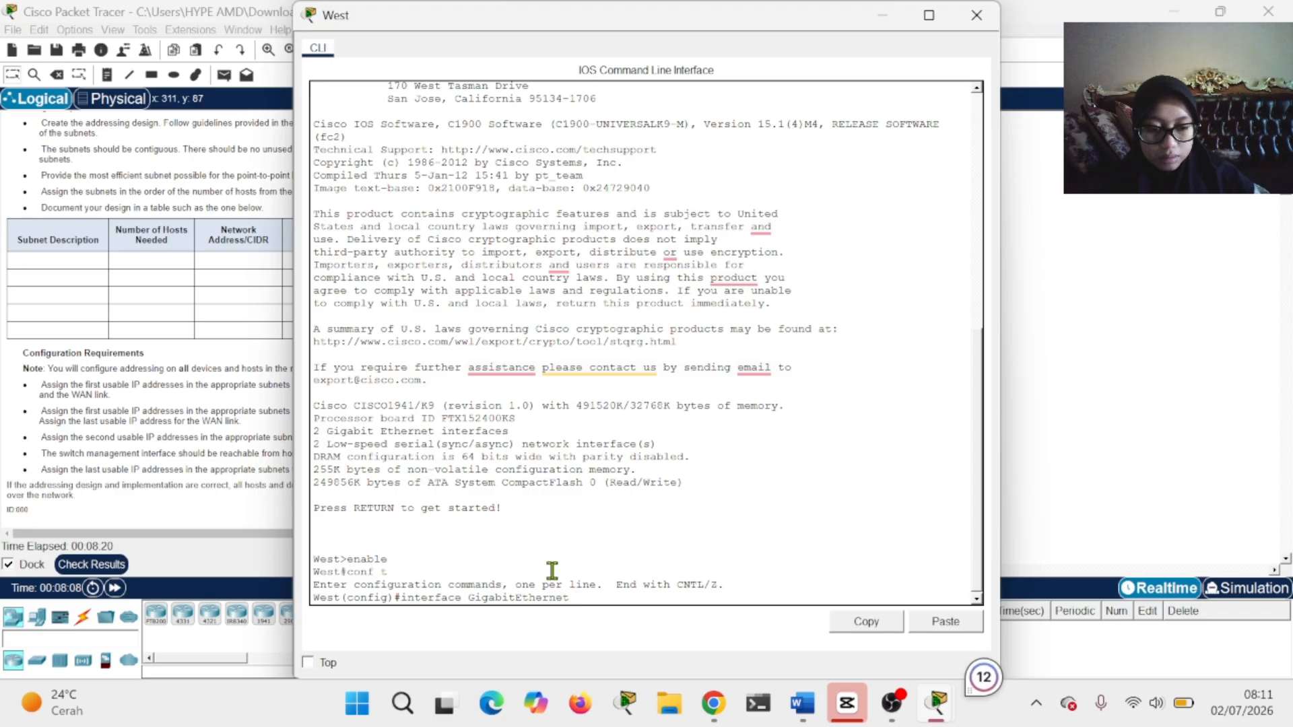
type(" 0/0")
key("Return")
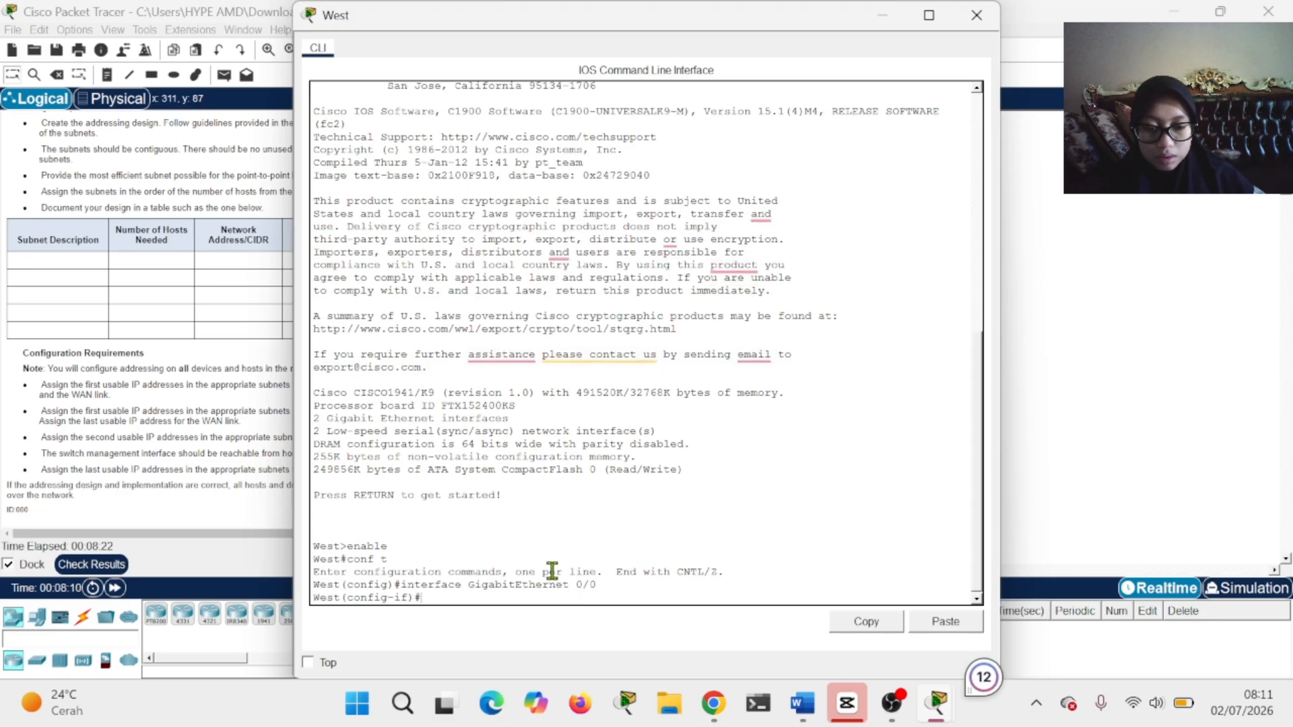
- Assign IP address 10.1.1.1 with subnet mask 255.255.255.192 to West's GigabitEthernet 0/0 interface
type("ip addres ")
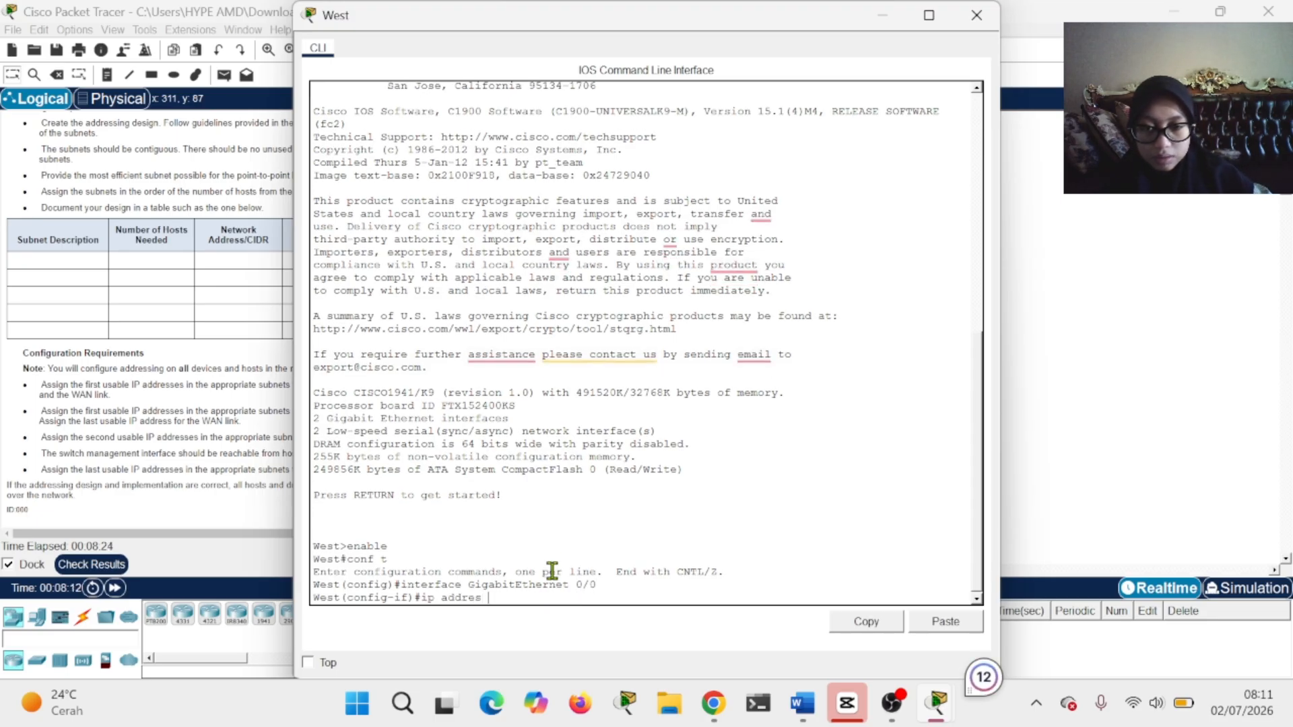
type("10")
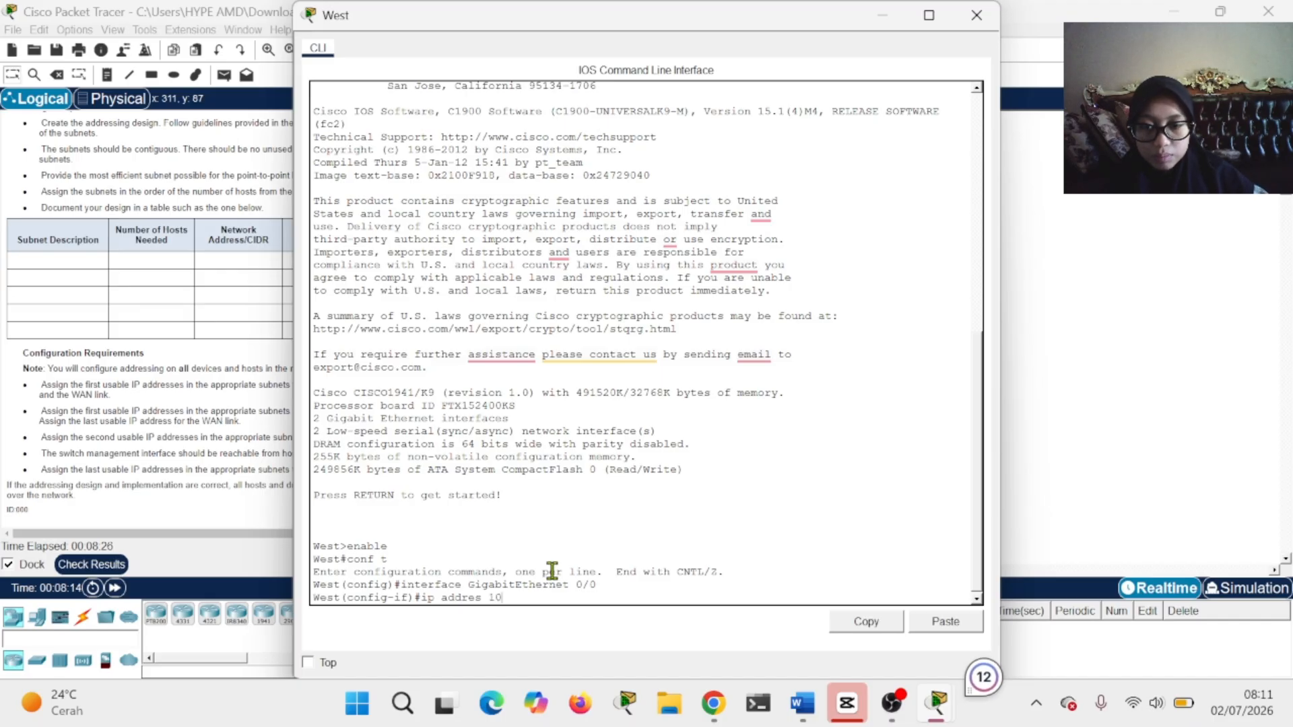
type(".")
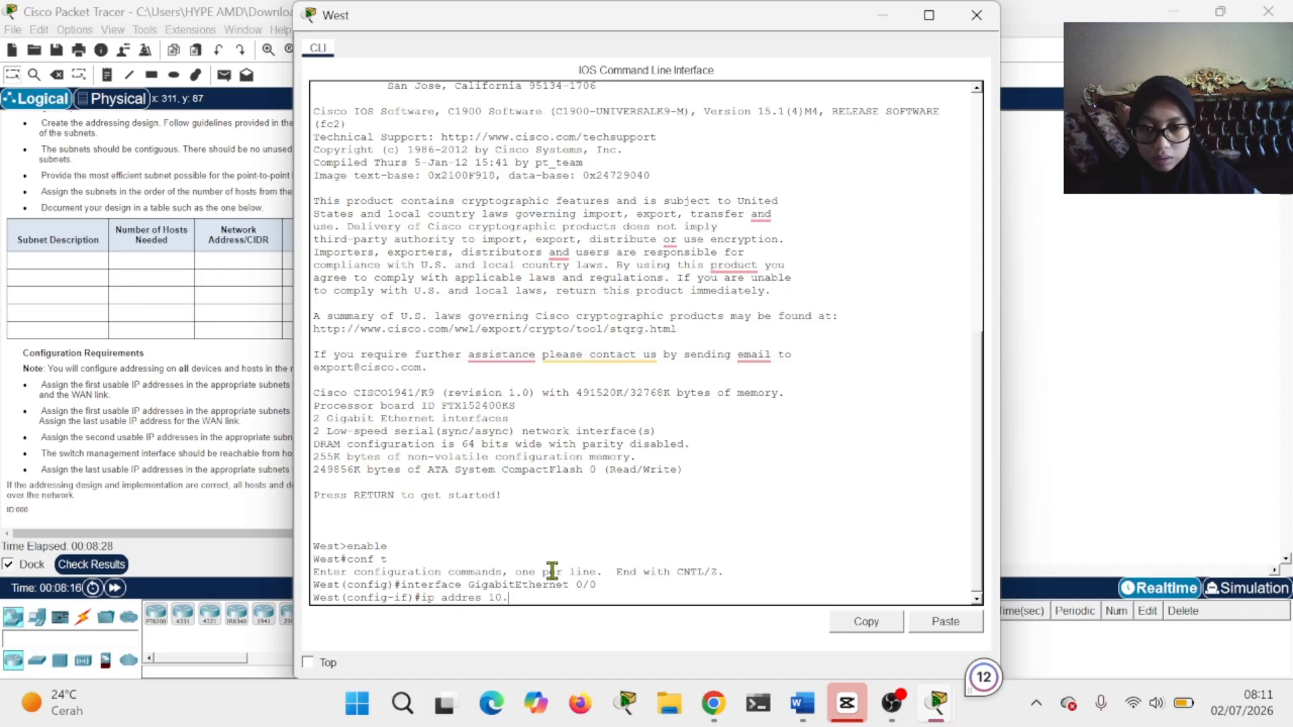
type("1.1.1")
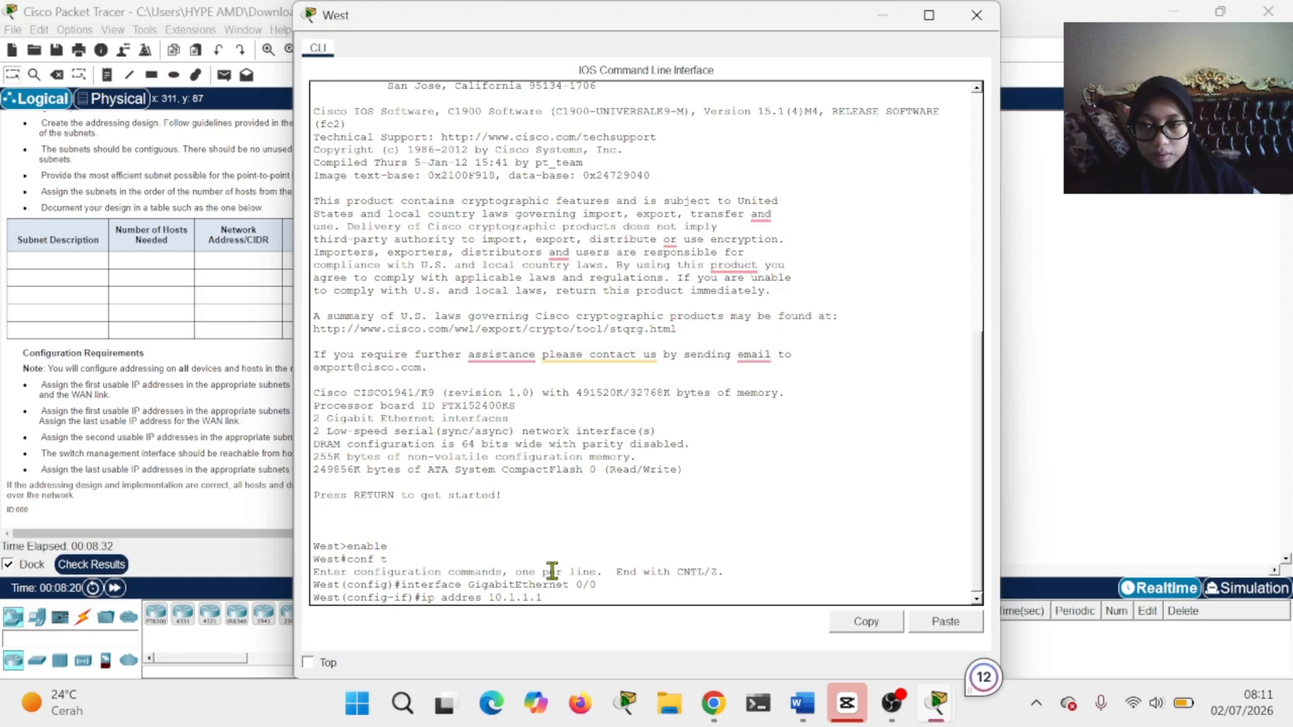
type(" 25.")
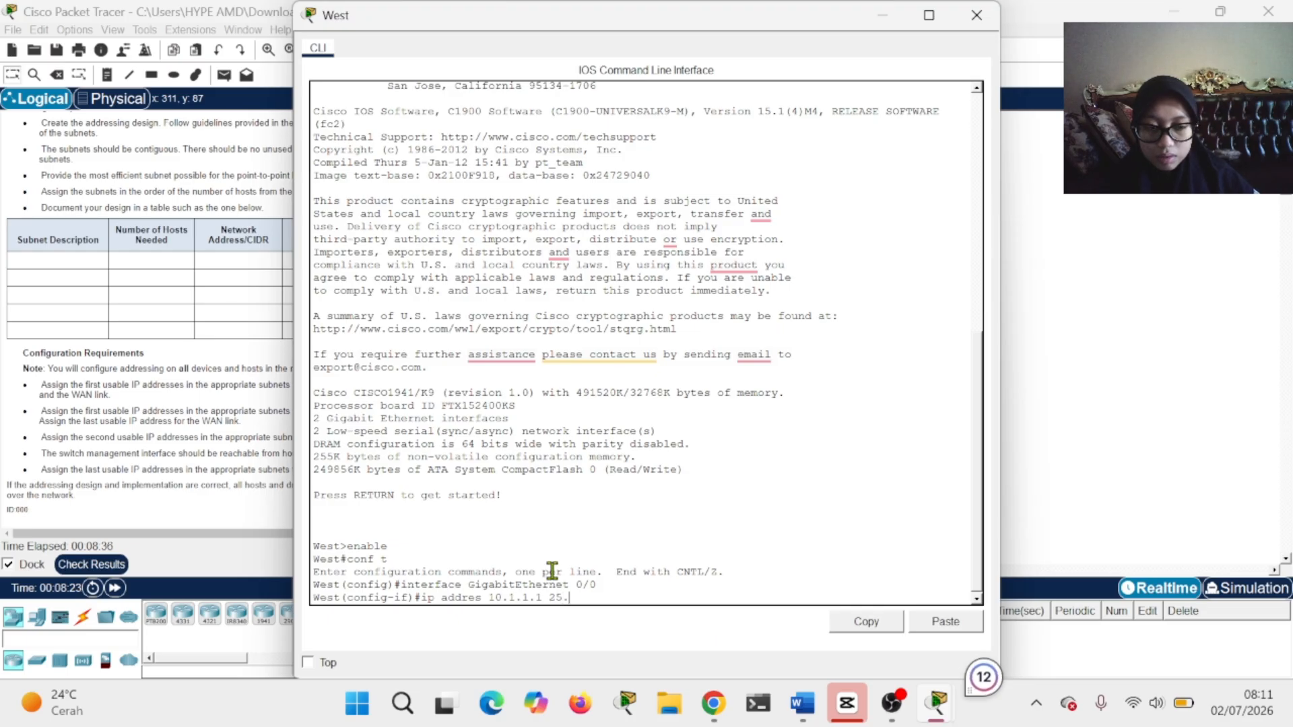
key("BackSpace")
type("5.2")
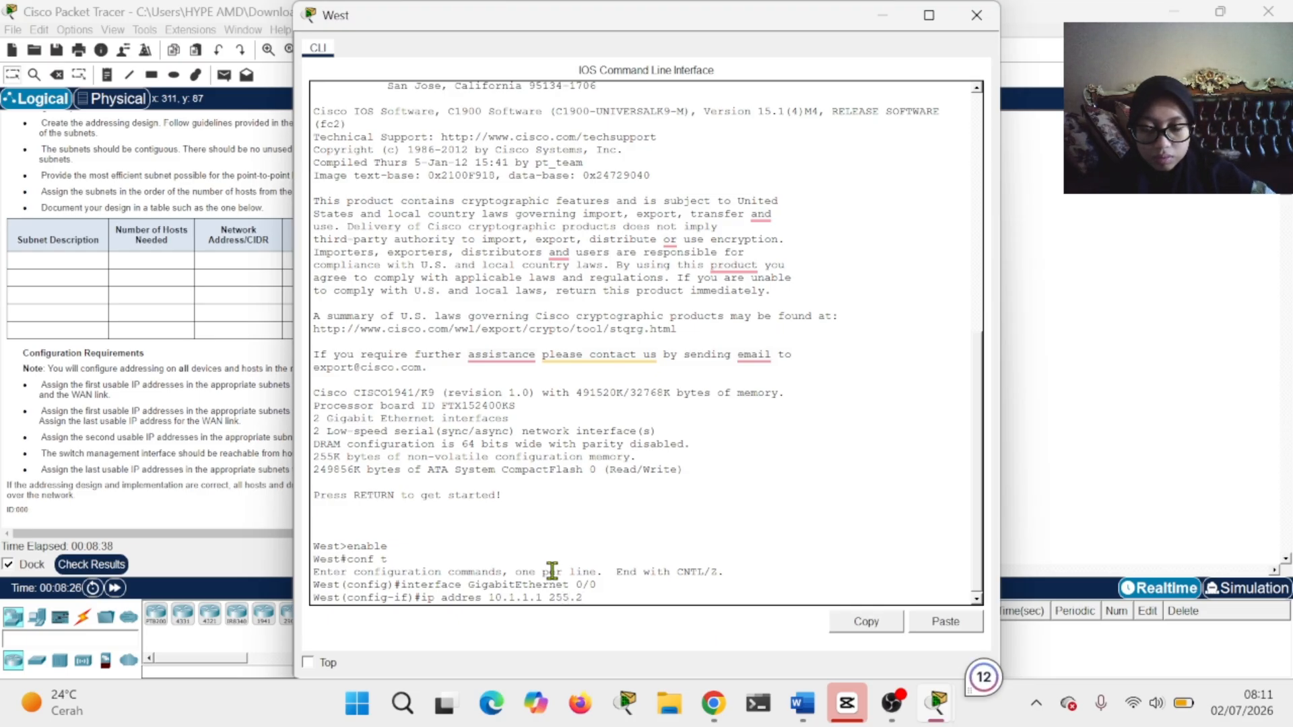
type("55.255")
type(".192")
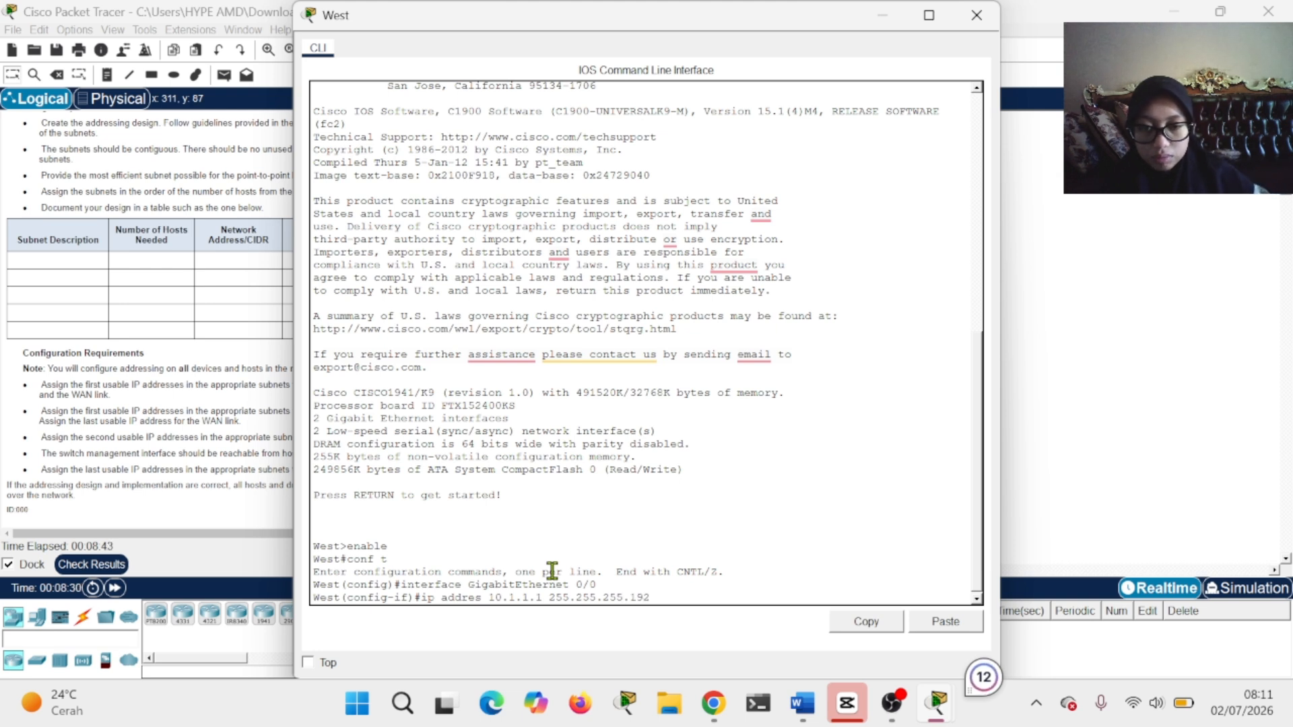
key("Return")
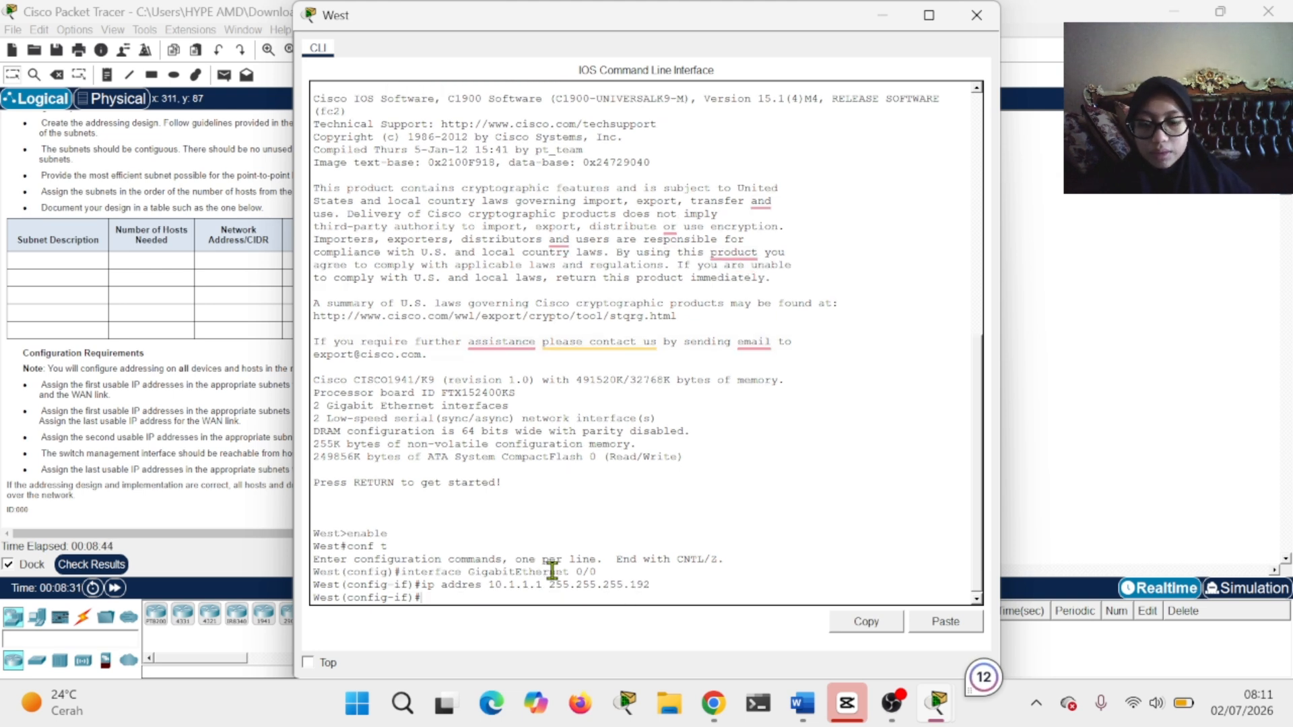
- Bring up West's GigabitEthernet 0/0 interface with no shutdown and exit to global configuration mode
type("no")
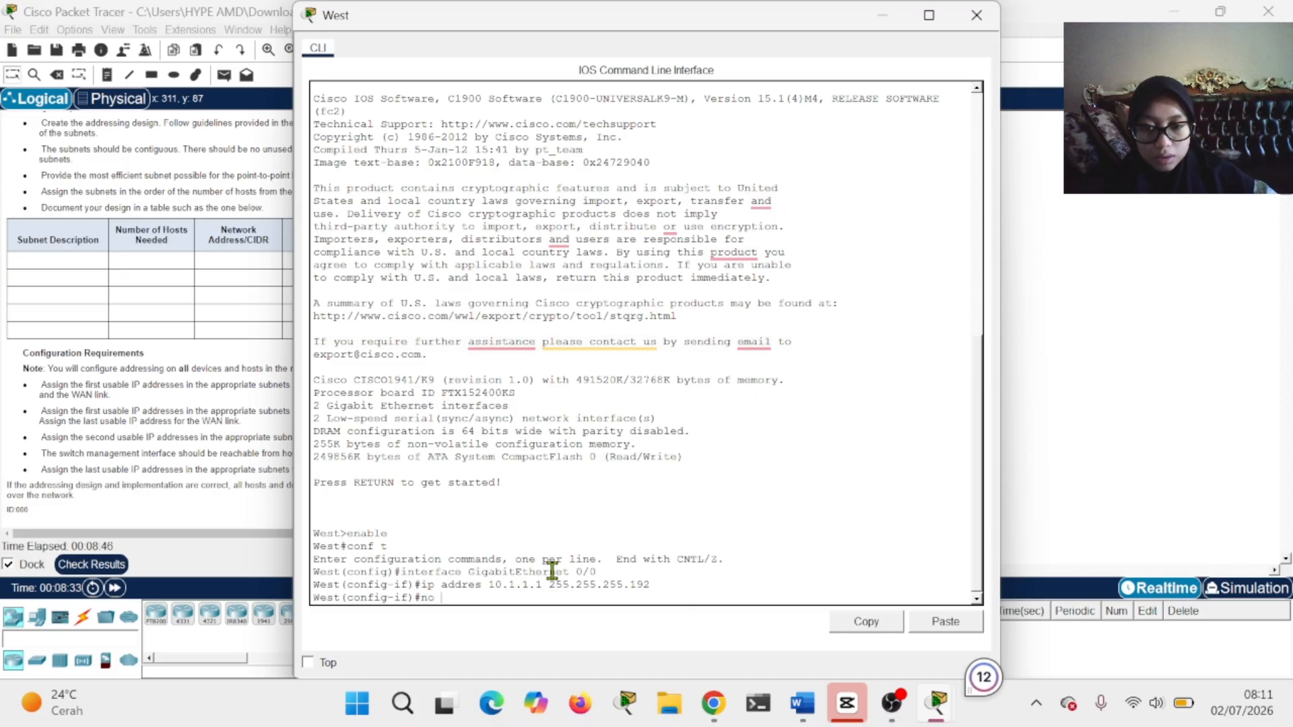
type(" sh")
key("BackSpace")
key("BackSpace")
key("BackSpace")
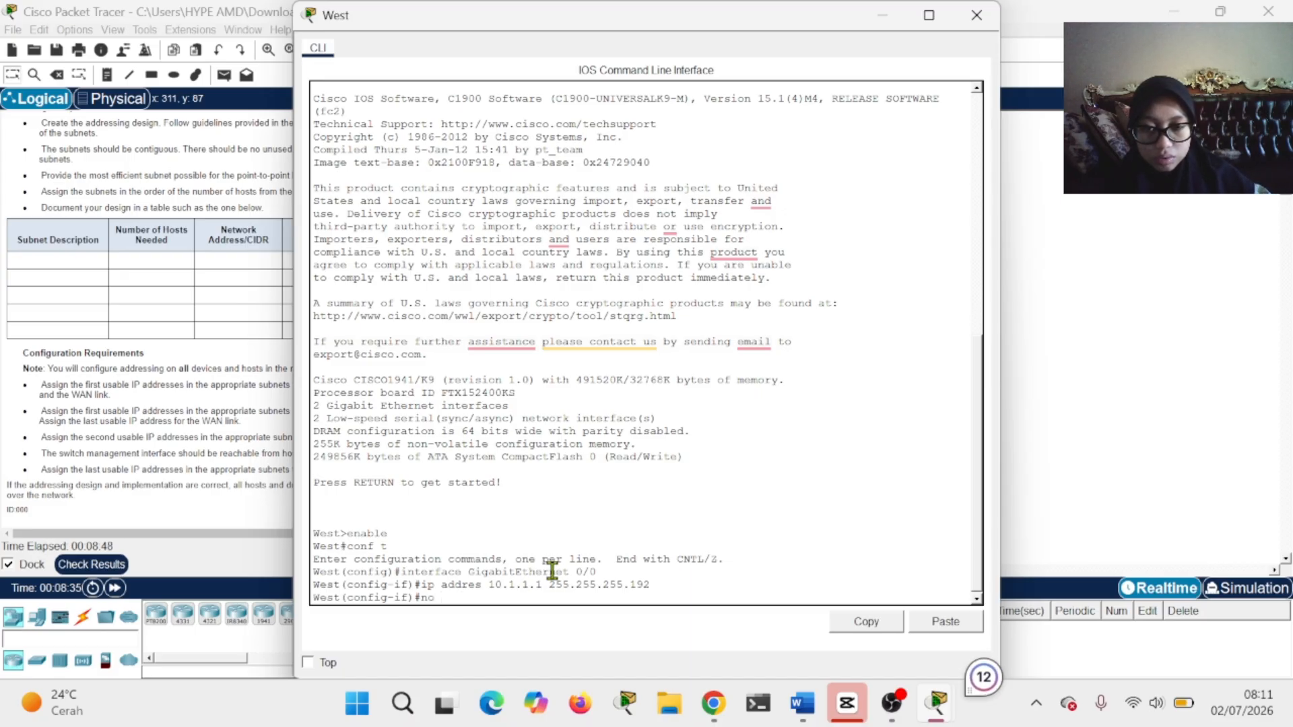
type("s")
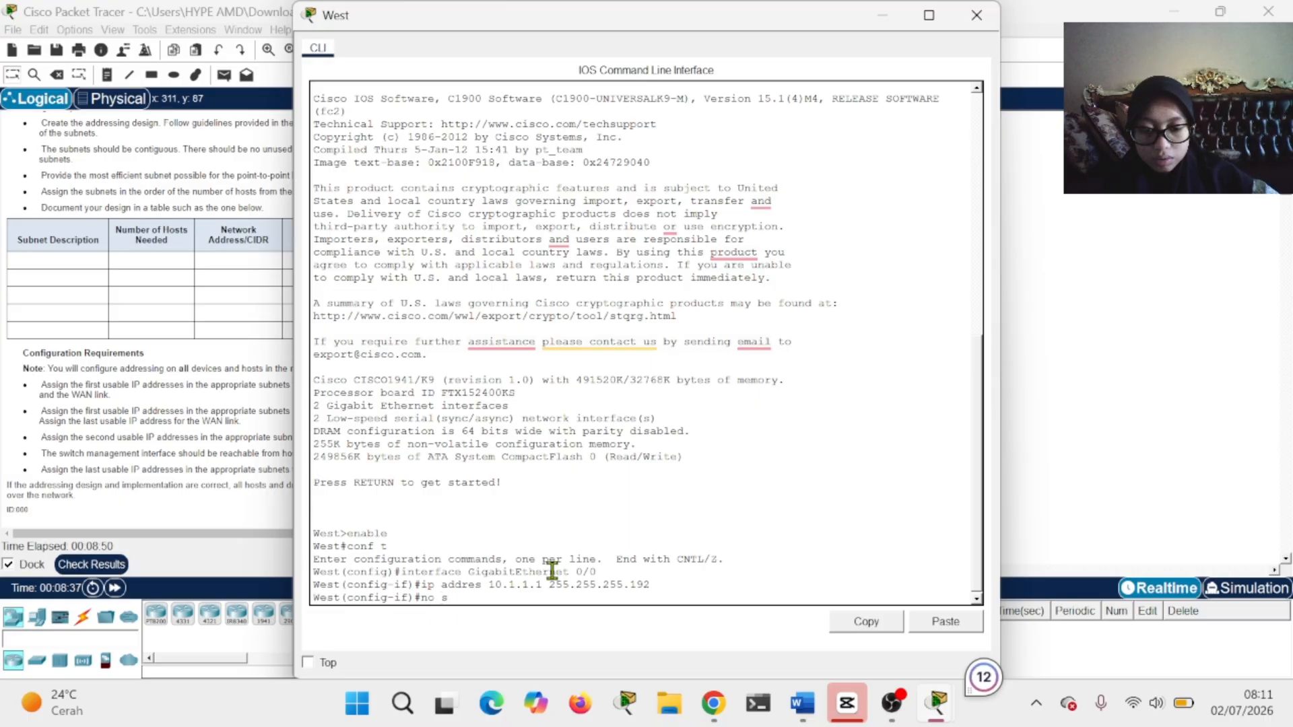
type("hutdown")
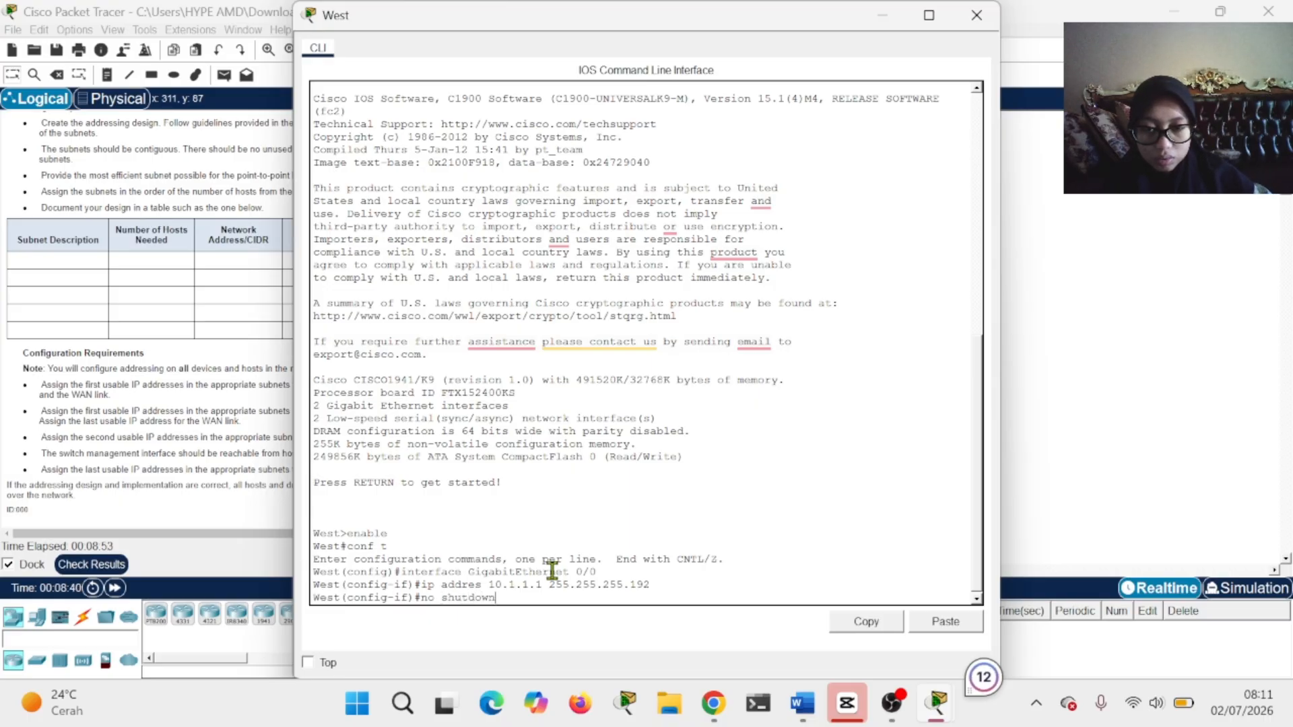
key("Return")
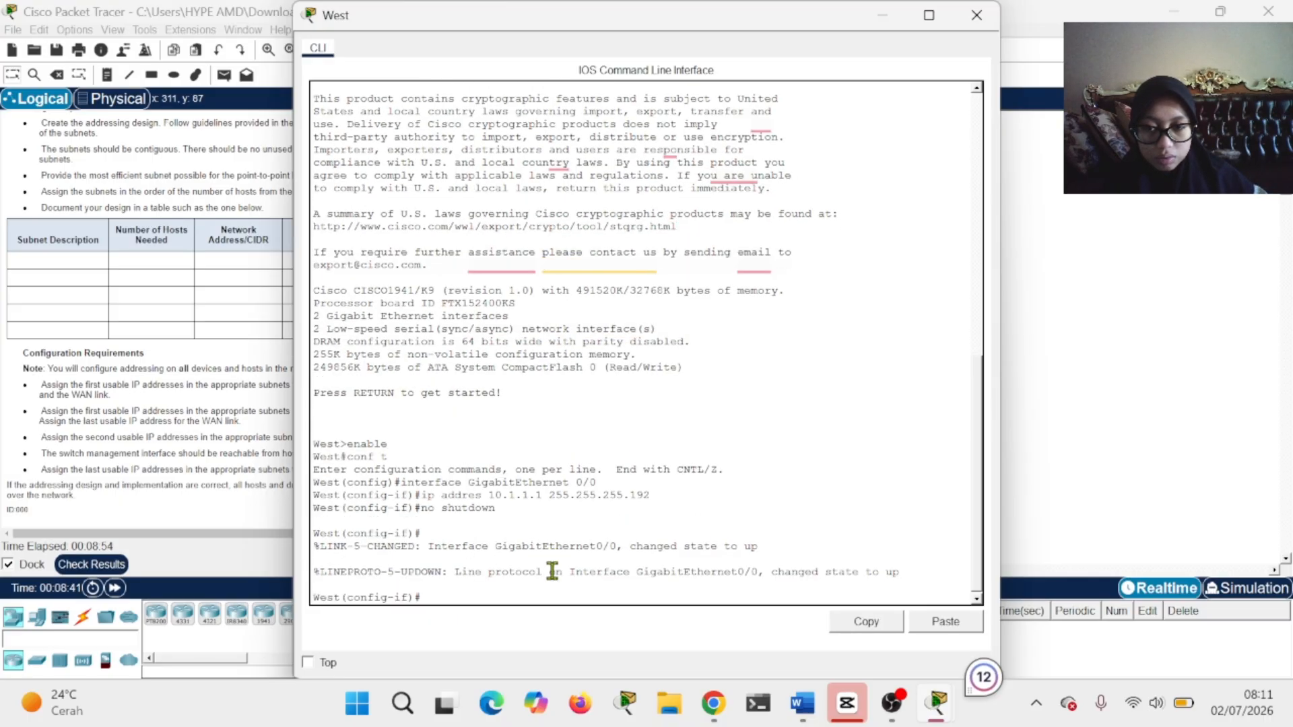
type("exit")
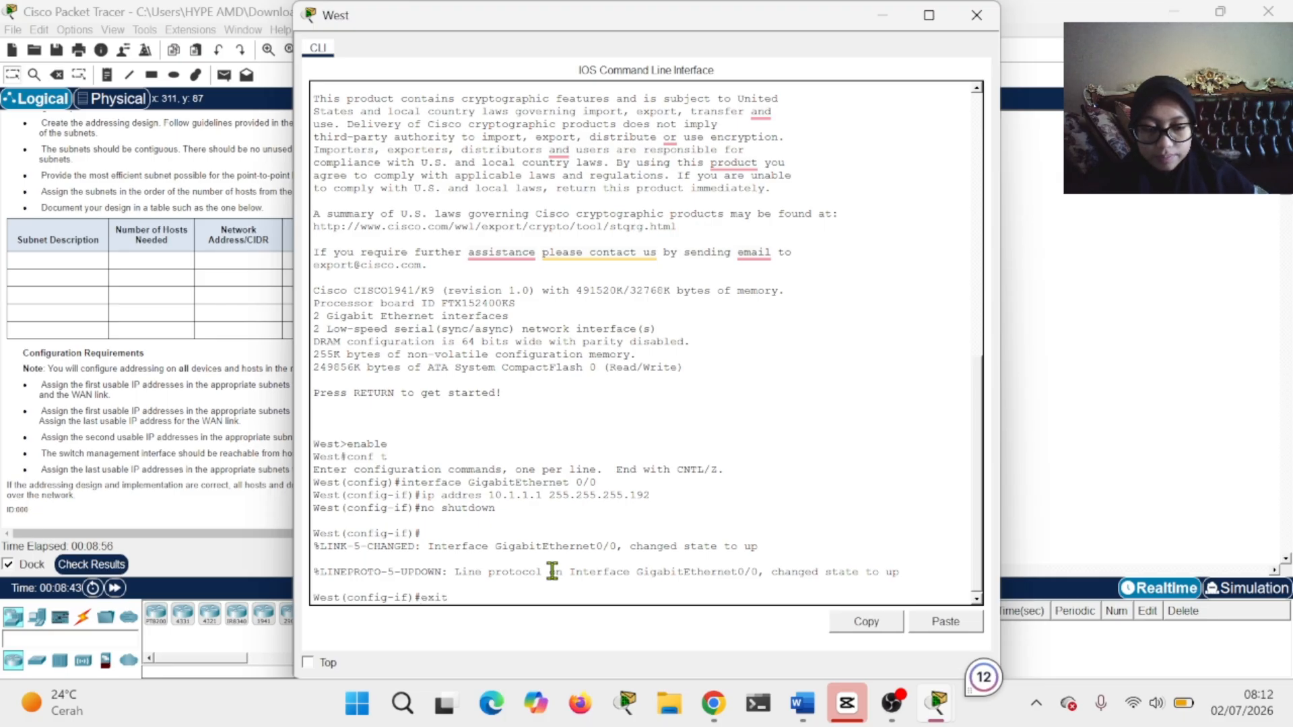
key("Return")
- Enter interface configuration mode for GigabitEthernet 0/1 on the West router
type("ip addres 10.1.1.1 255.255.255.192")
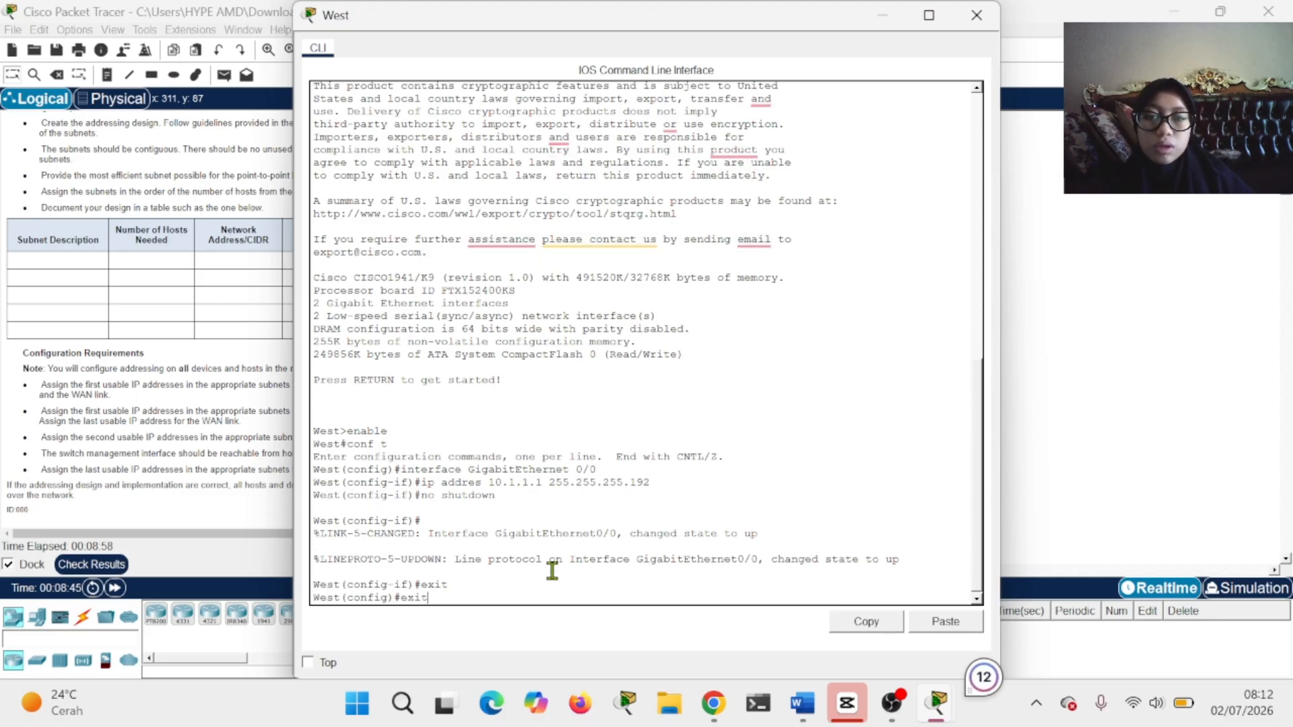
key("Up")
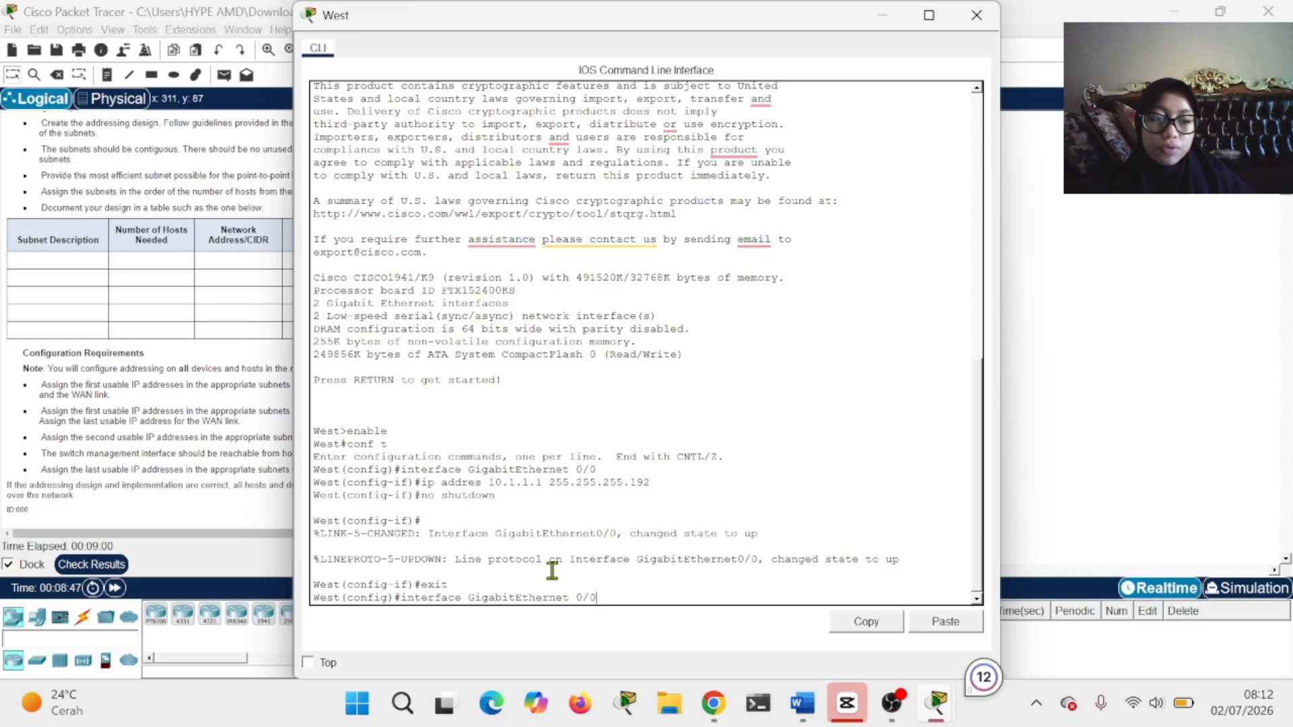
key("BackSpace")
type("1")
key("Return")
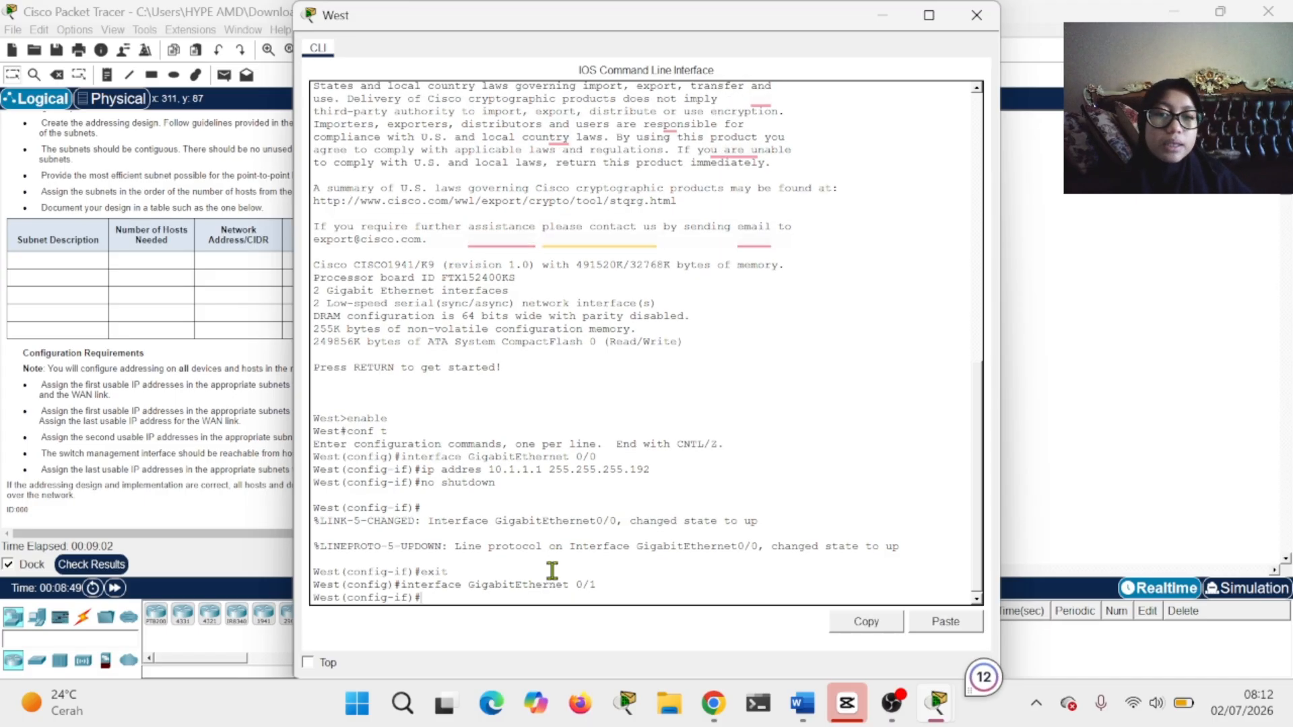
- Assign IP address 10.1.1.113 with subnet mask 255.255.255.248 to West's GigabitEthernet 0/1 interface
key("Up")
key("Up")
key("Up")
key("Up")
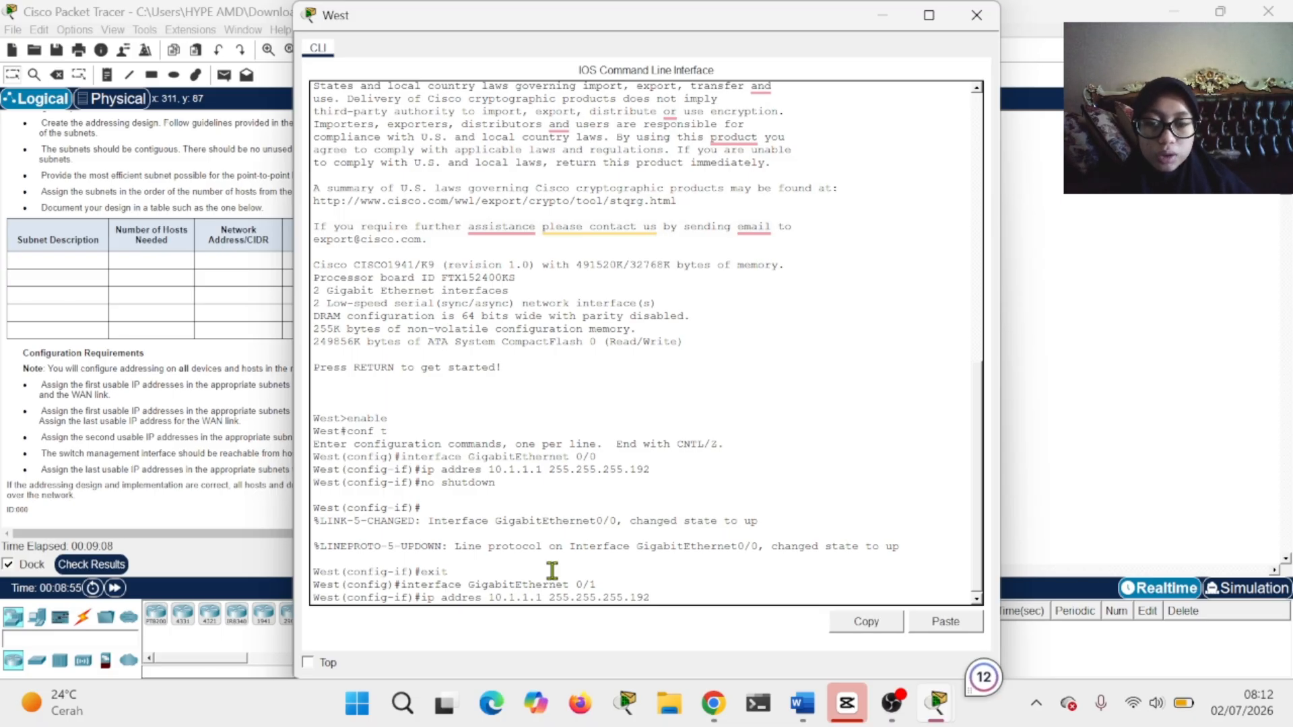
key("Left")
key("Left")
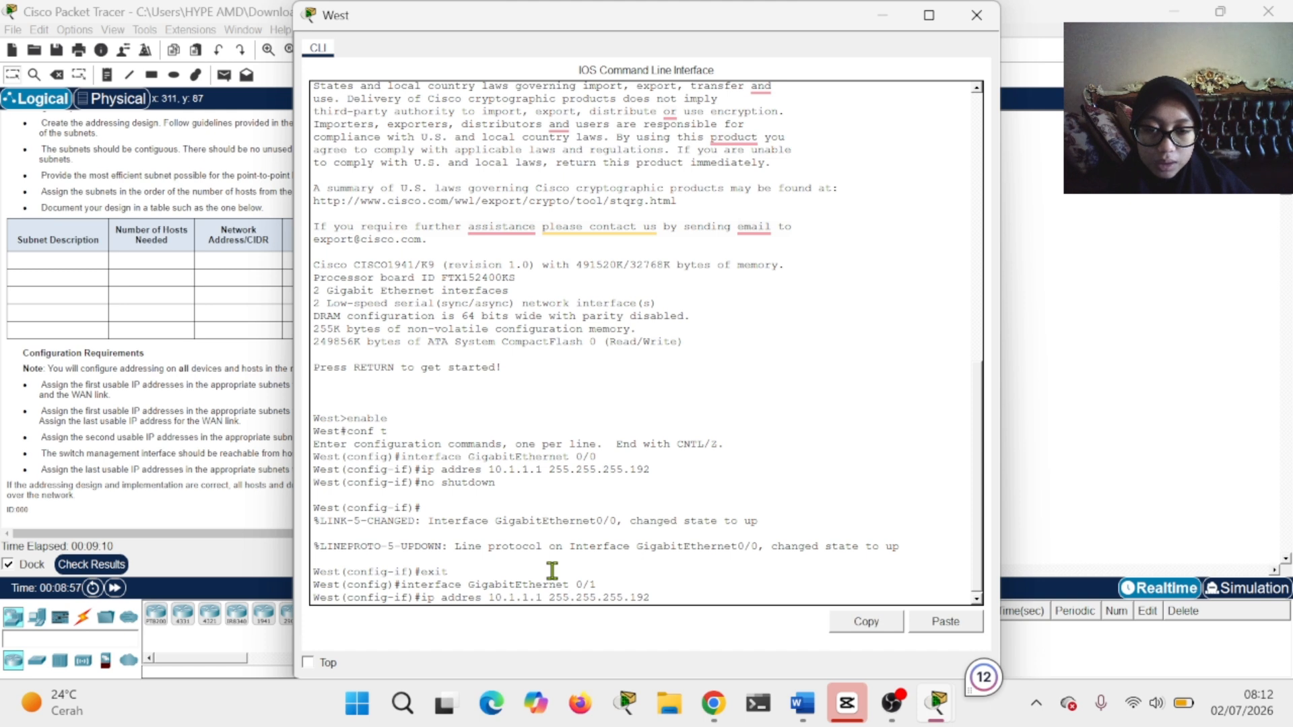
key("Left")
key("Left")
key("Left")
key("Left")
type("13")
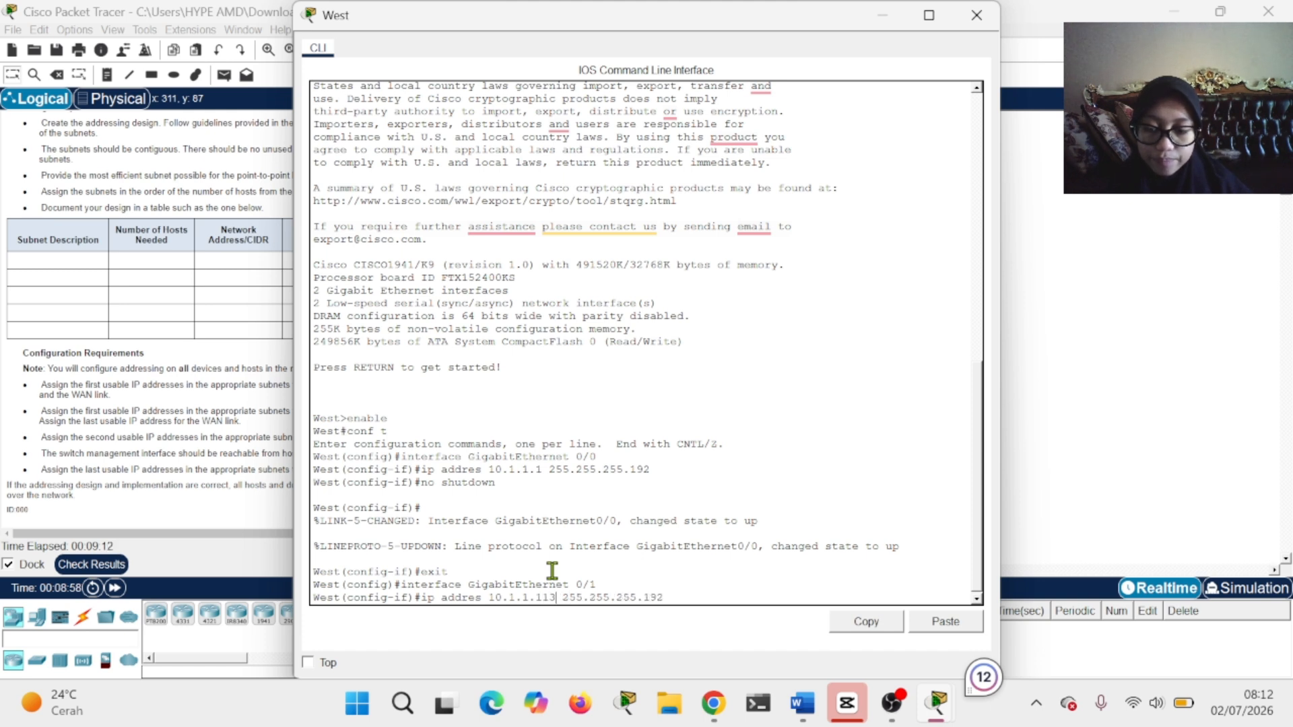
key("Right")
key("Right")
key("Right")
key("Right")
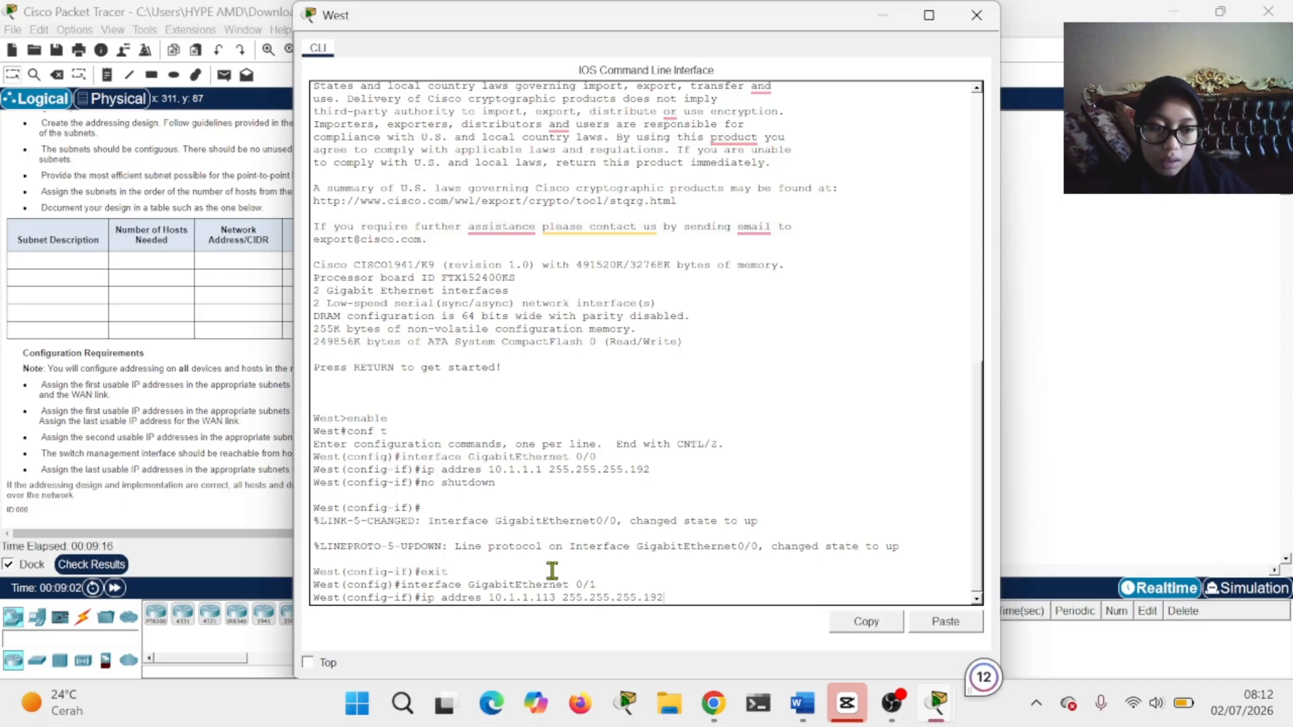
key("BackSpace")
key("BackSpace")
key("BackSpace")
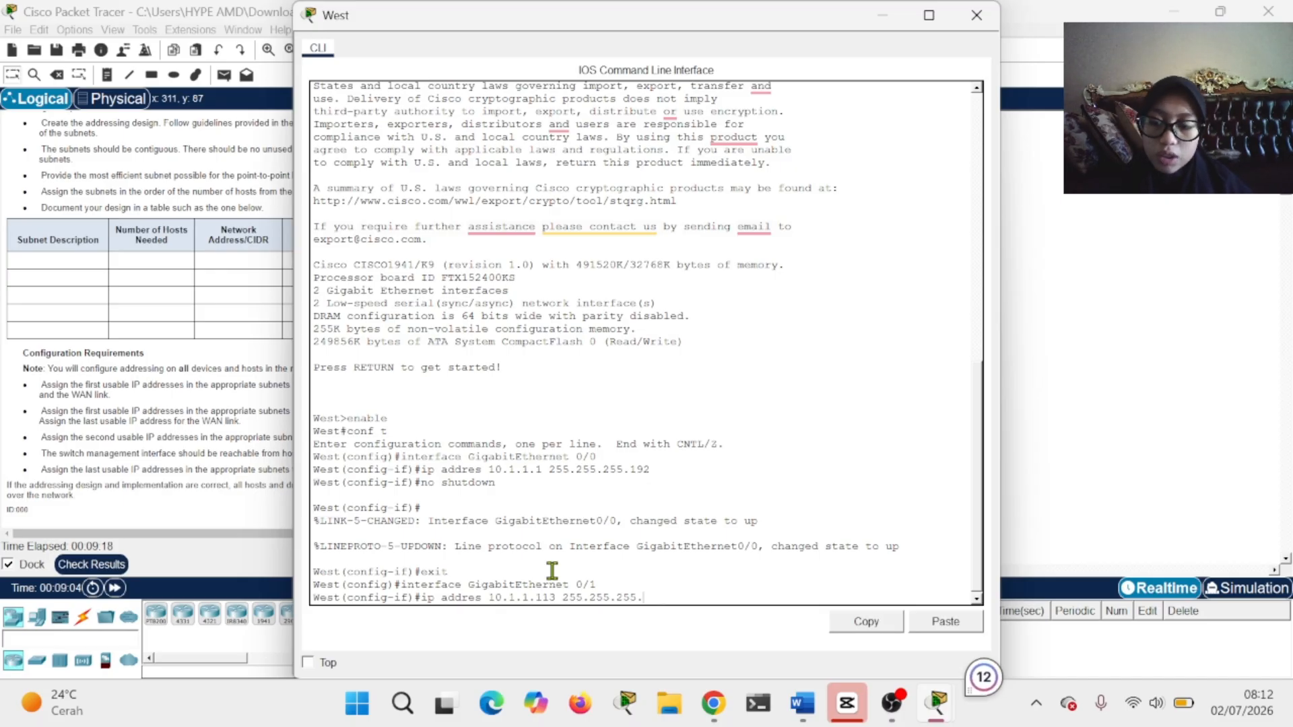
type("240")
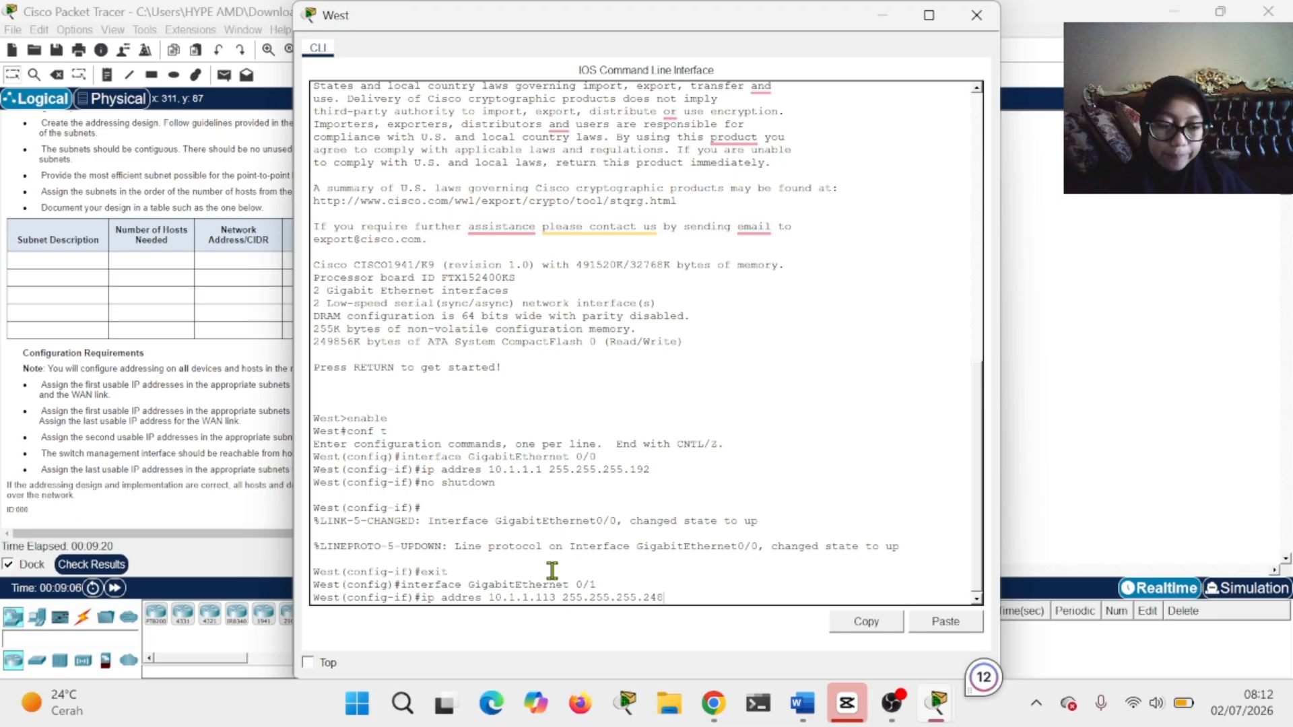
key("Return")
- Bring up West's GigabitEthernet 0/1 interface with no shutdown and exit to global configuration mode
key("Up")
key("Up")
key("Up")
key("Up")
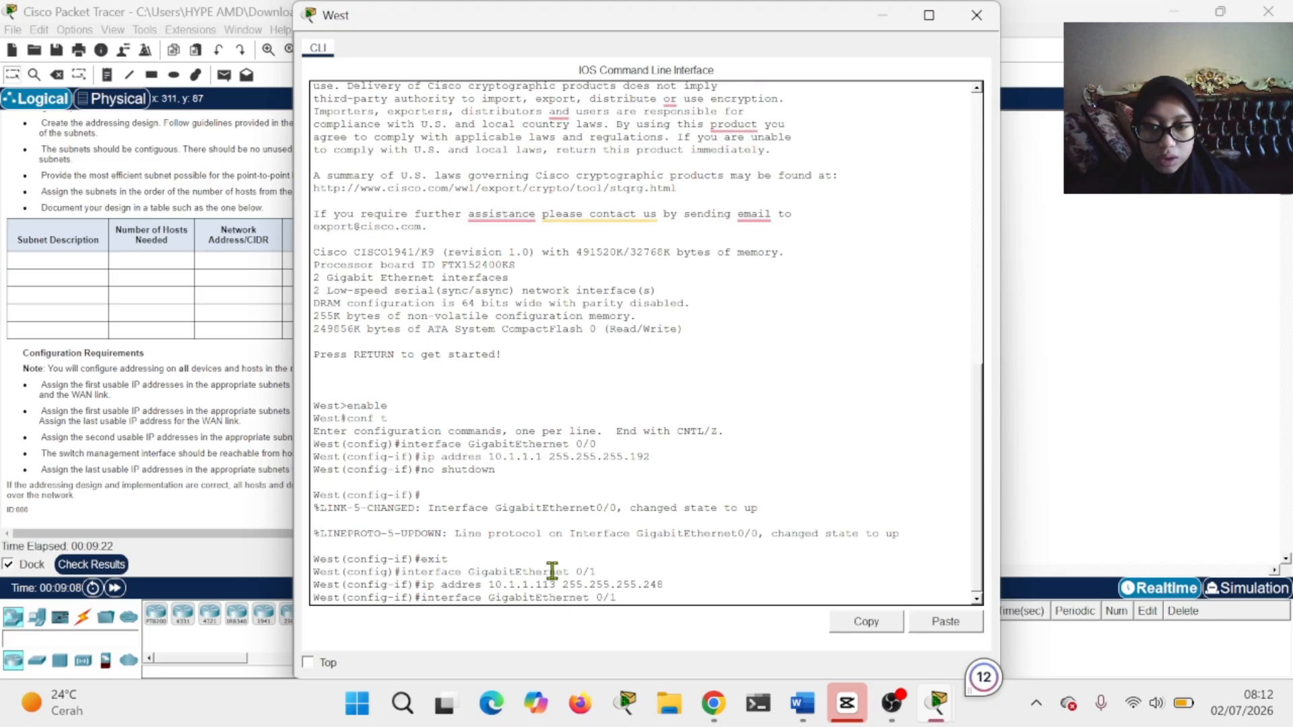
key("Return")
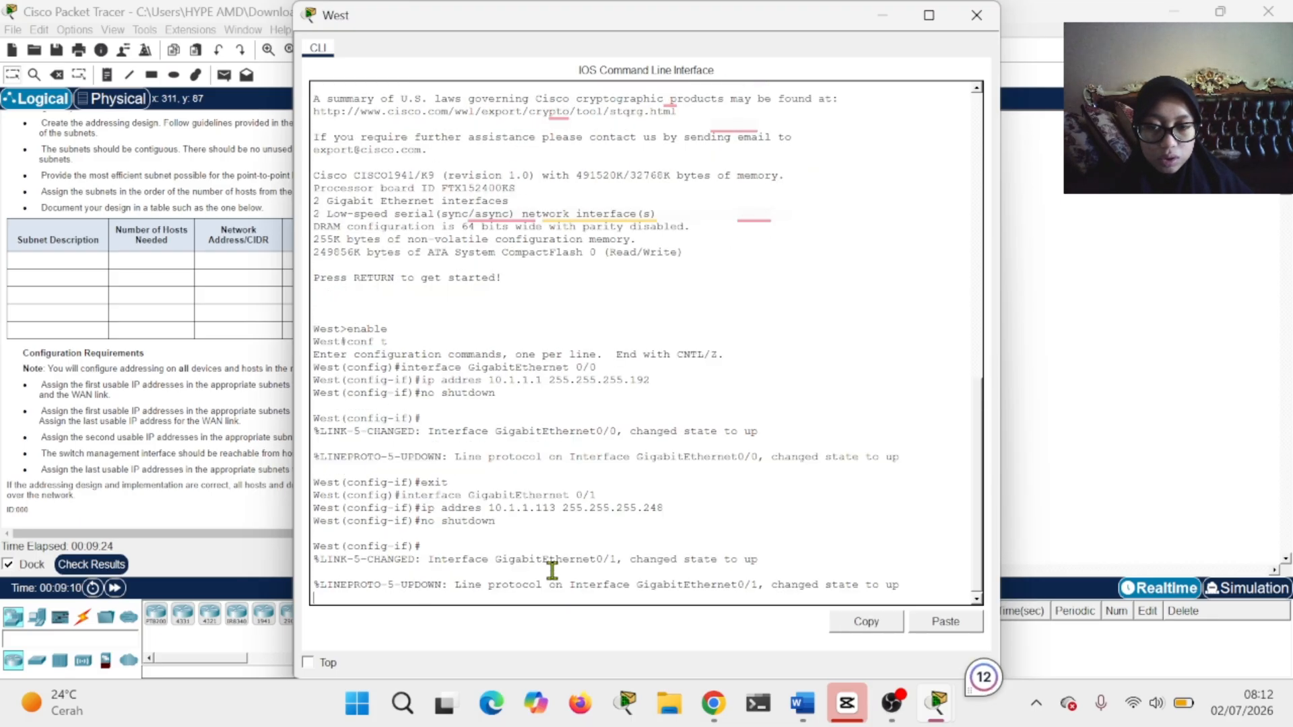
key("Up")
key("Up")
key("Down")
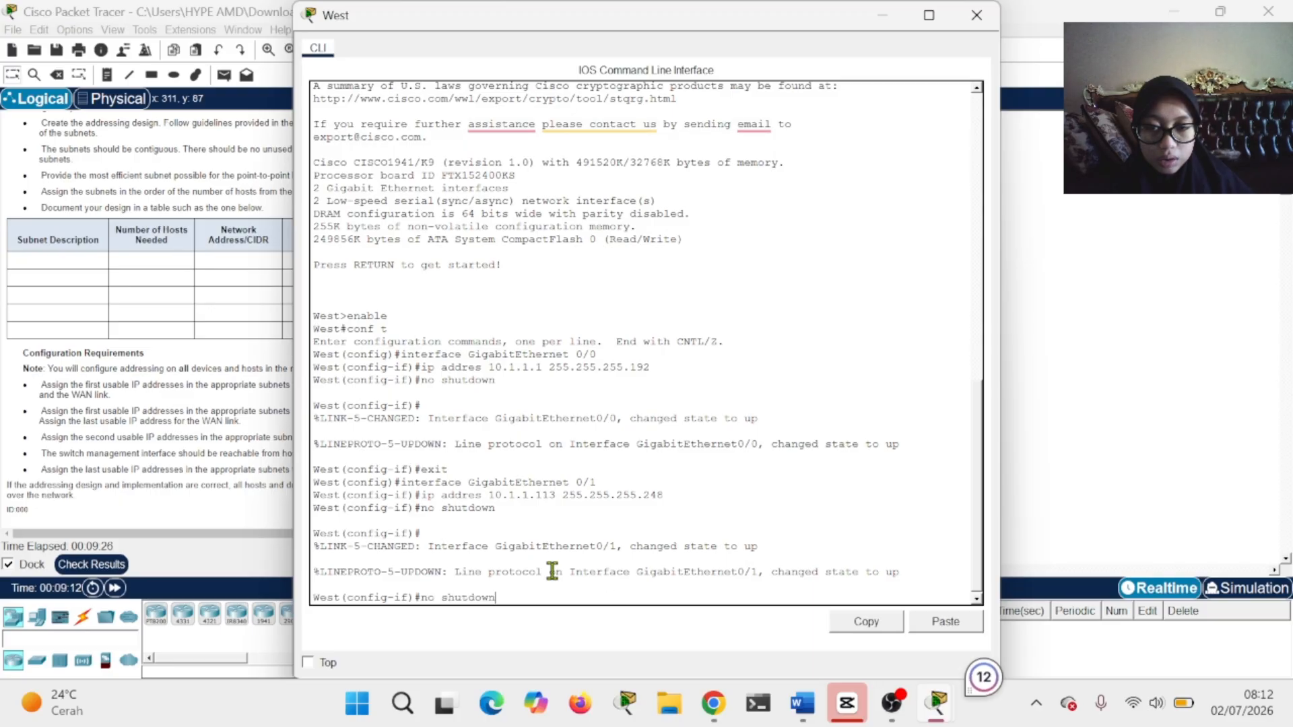
key("Up")
key("Up")
key("Up")
key("Return")
- Enter interface configuration mode for Serial 0/0/0 on the West router
key("Up")
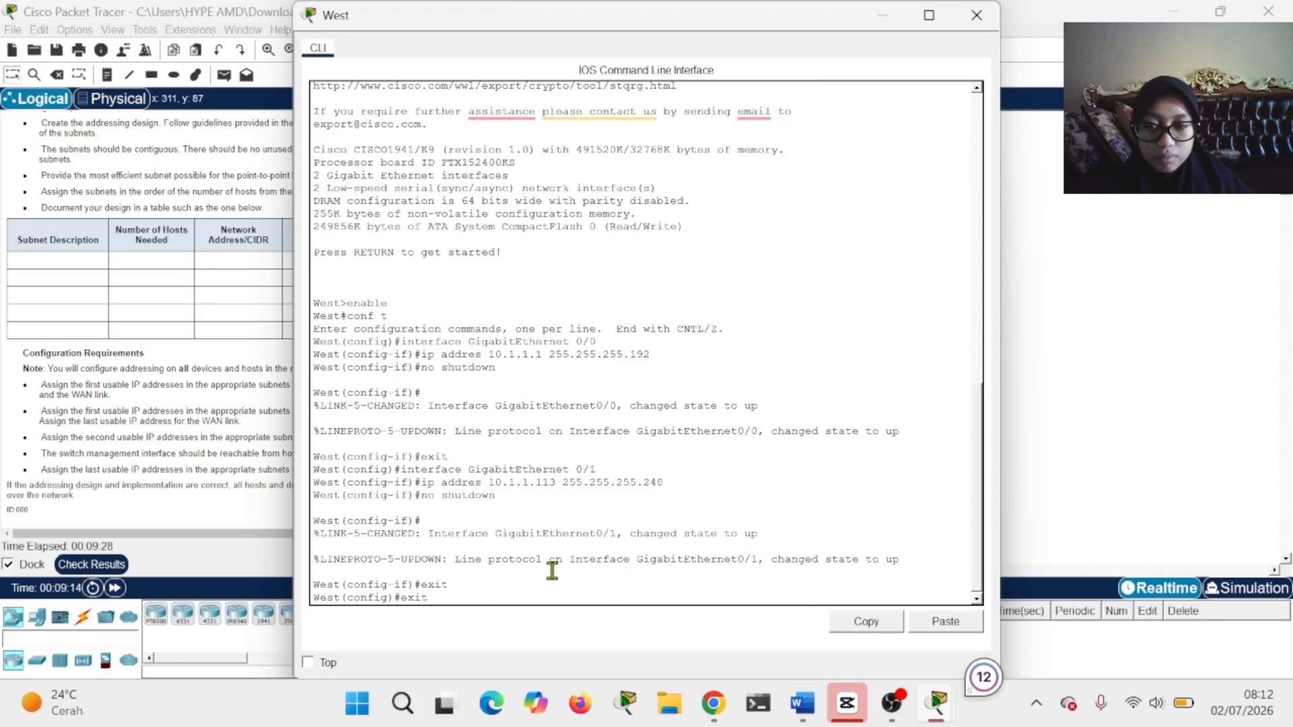
key("Up")
key("Up")
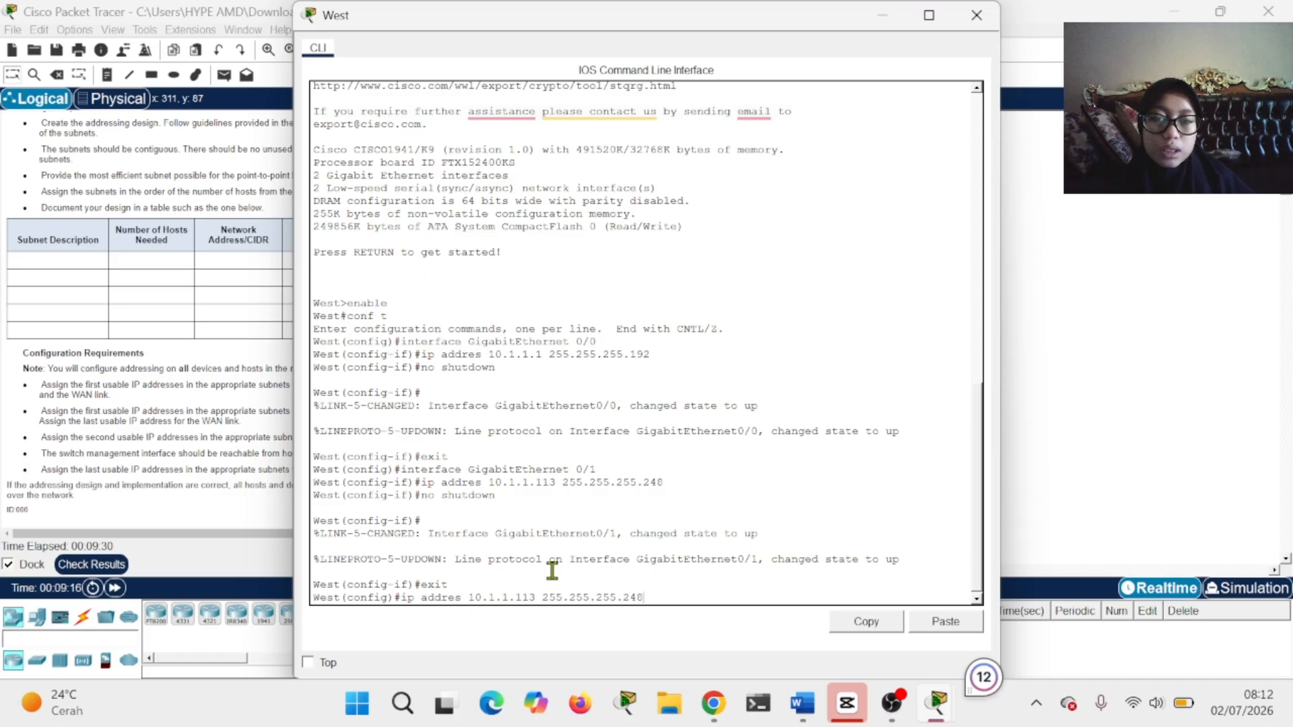
key("Up")
key("BackSpace")
key("BackSpace")
key("BackSpace")
key("BackSpace")
key("BackSpace")
key("BackSpace")
key("BackSpace")
key("BackSpace")
key("BackSpace")
key("BackSpace")
key("BackSpace")
key("BackSpace")
key("BackSpace")
key("BackSpace")
key("BackSpace")
key("BackSpace")
key("BackSpace")
key("BackSpace")
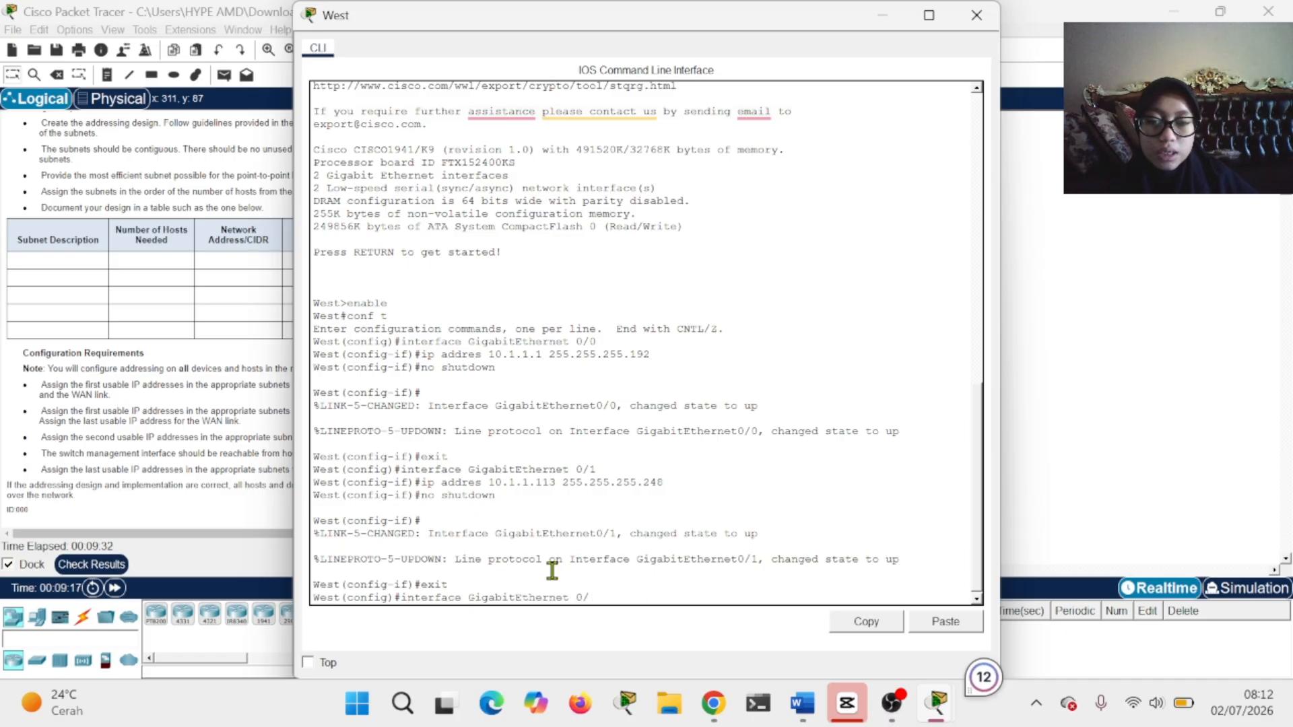
key("BackSpace")
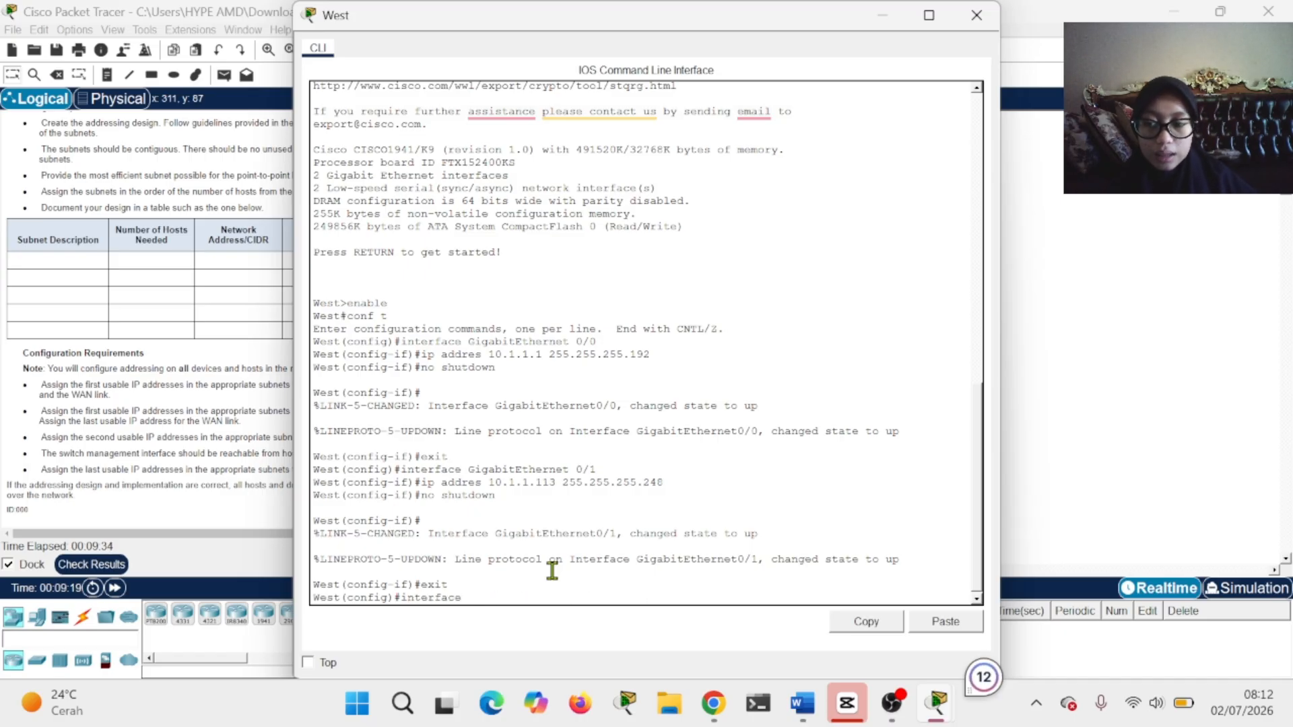
type("S")
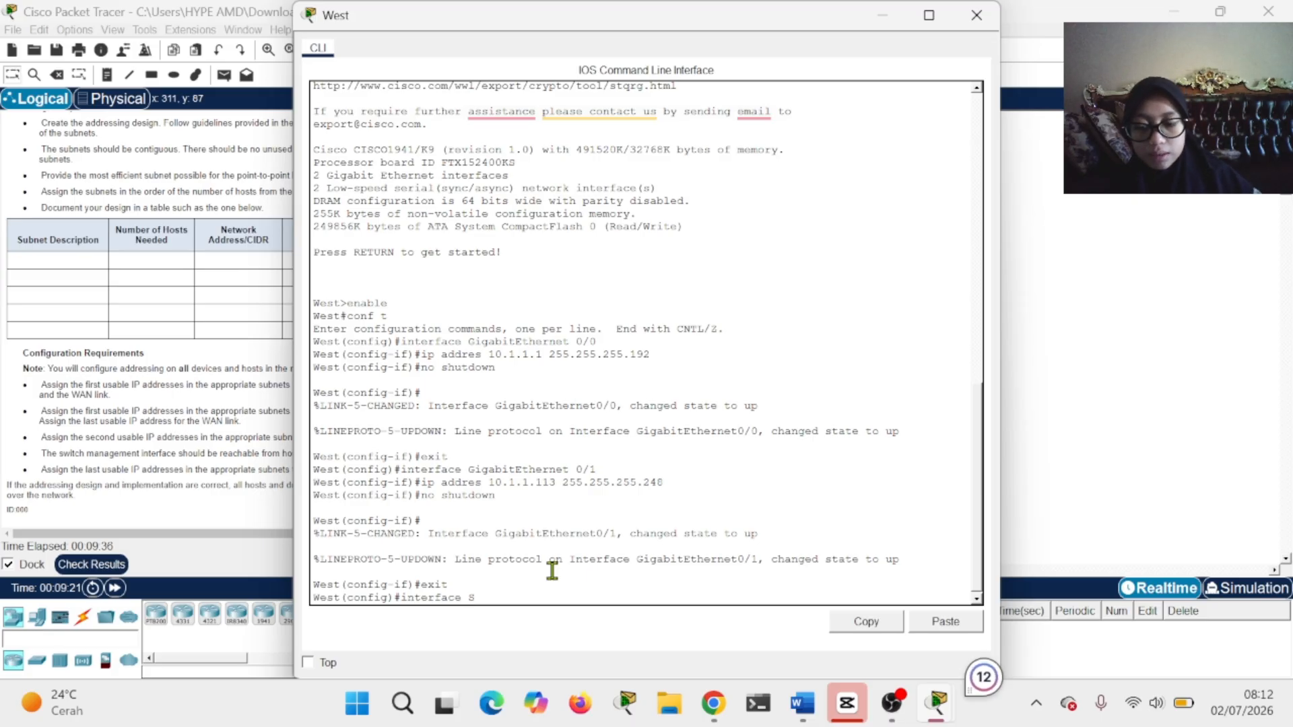
type("erial")
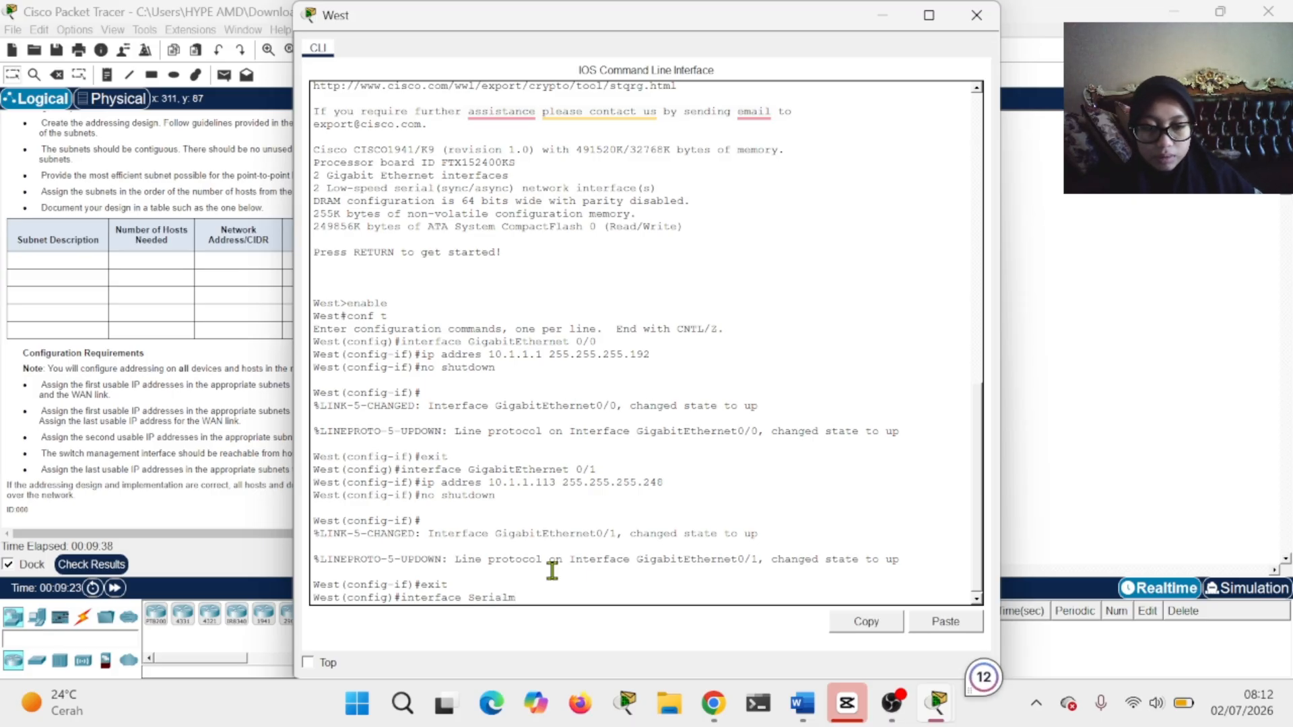
type(" 0/0/0")
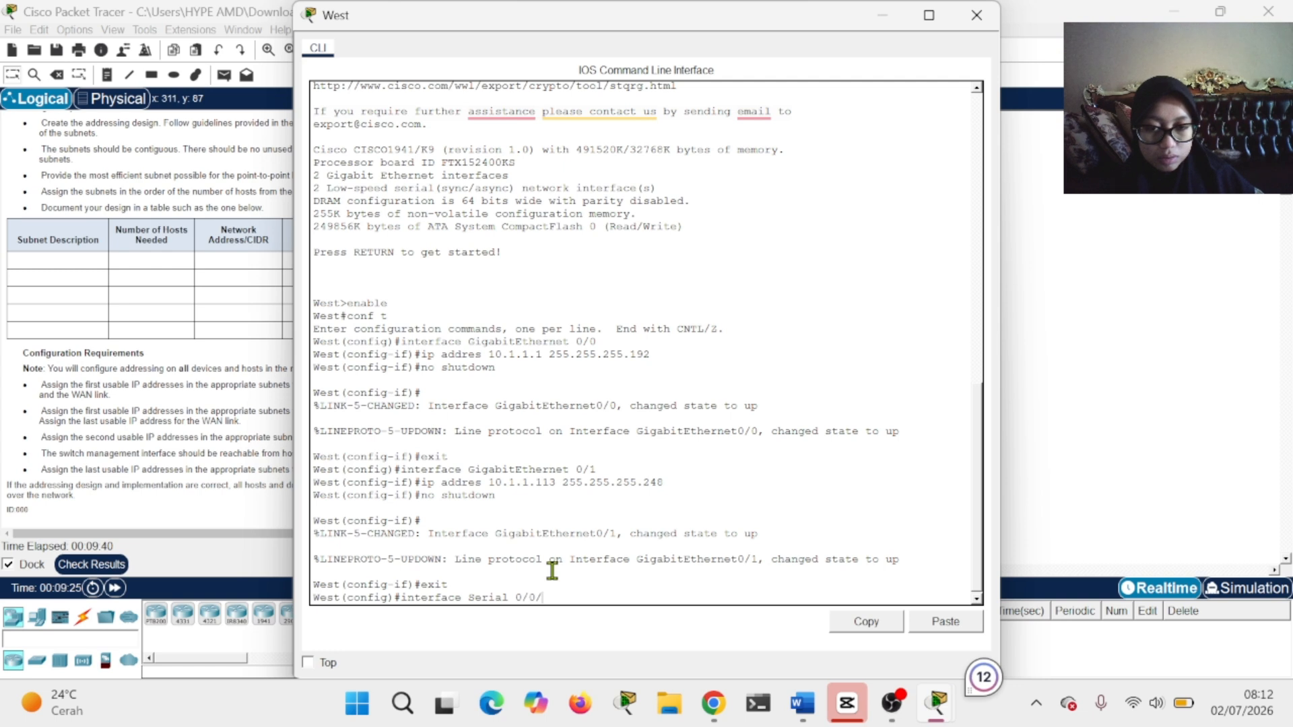
key("Return")
- Assign IP address 10.1.1.122 with subnet mask 255.255.255.252 to West's Serial 0/0/0 interface
key("Up")
key("Up")
key("Up")
key("Up")
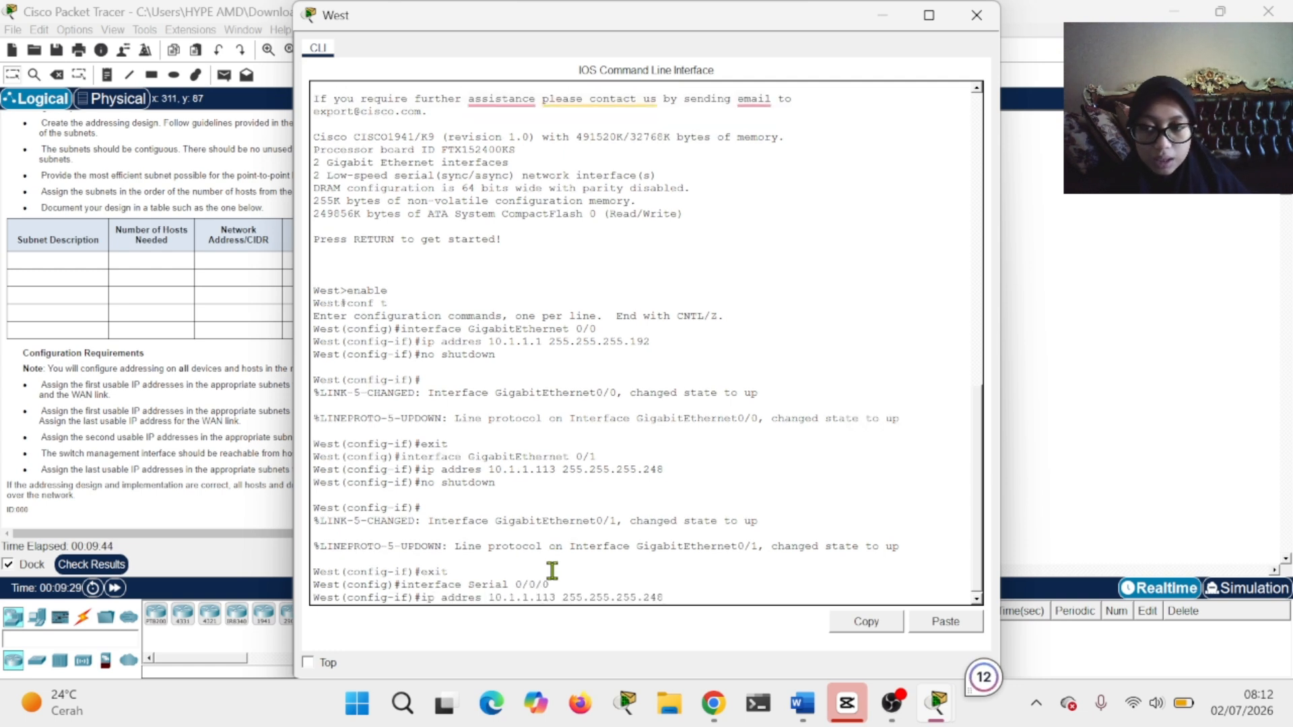
key("Left")
key("Left")
key("Left")
key("Left")
key("Left")
key("Left")
key("Left")
key("Left")
key("Left")
key("Left")
key("Left")
key("Left")
key("Left")
key("Left")
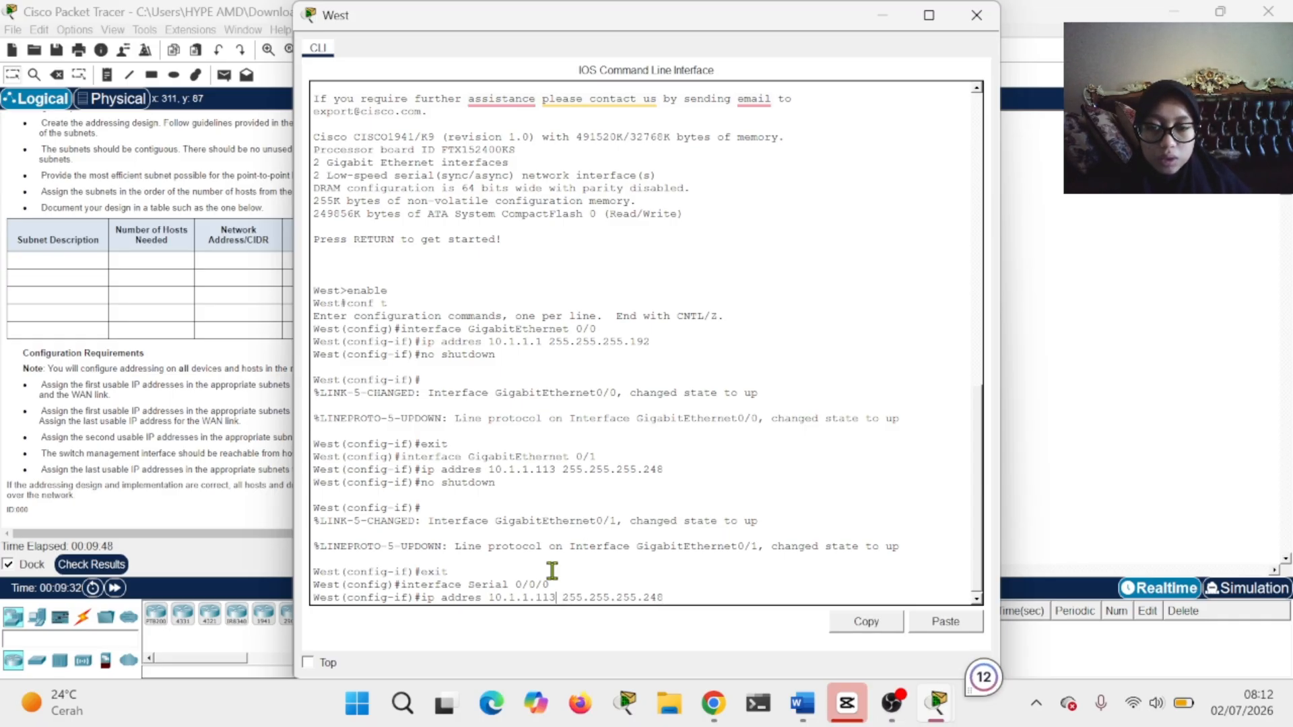
key("BackSpace")
key("BackSpace")
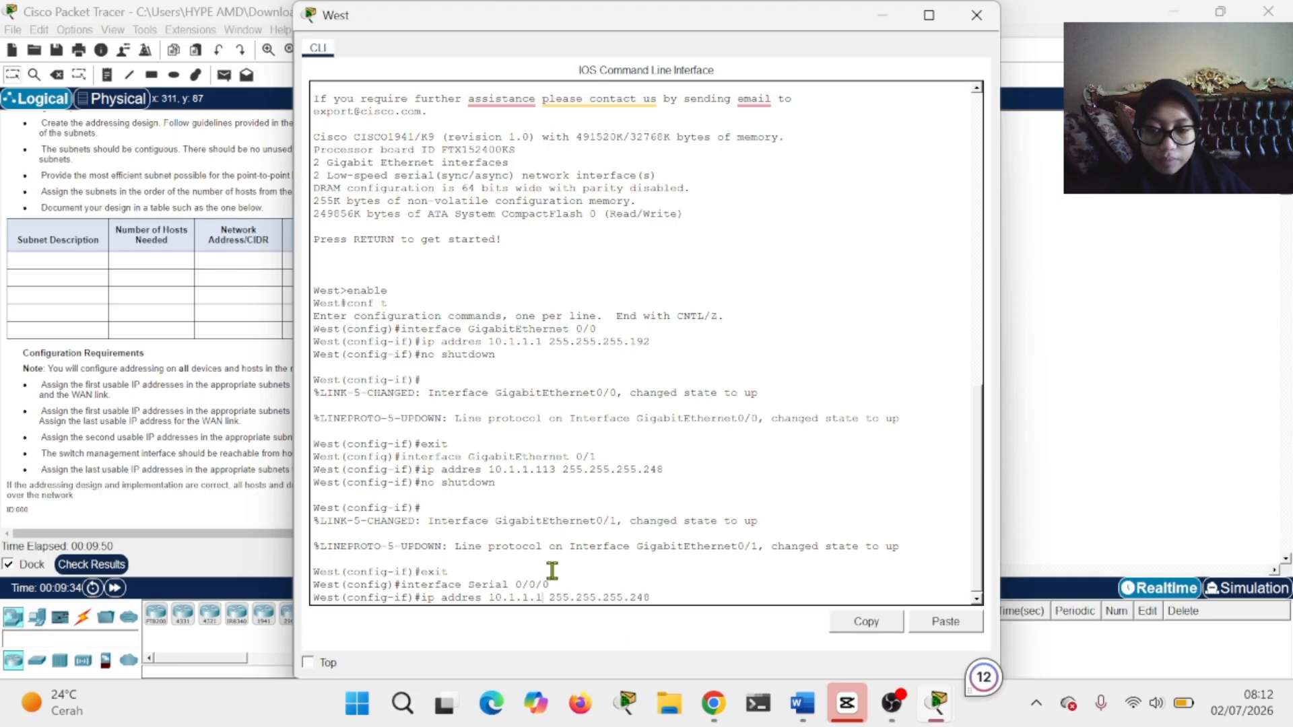
type("22")
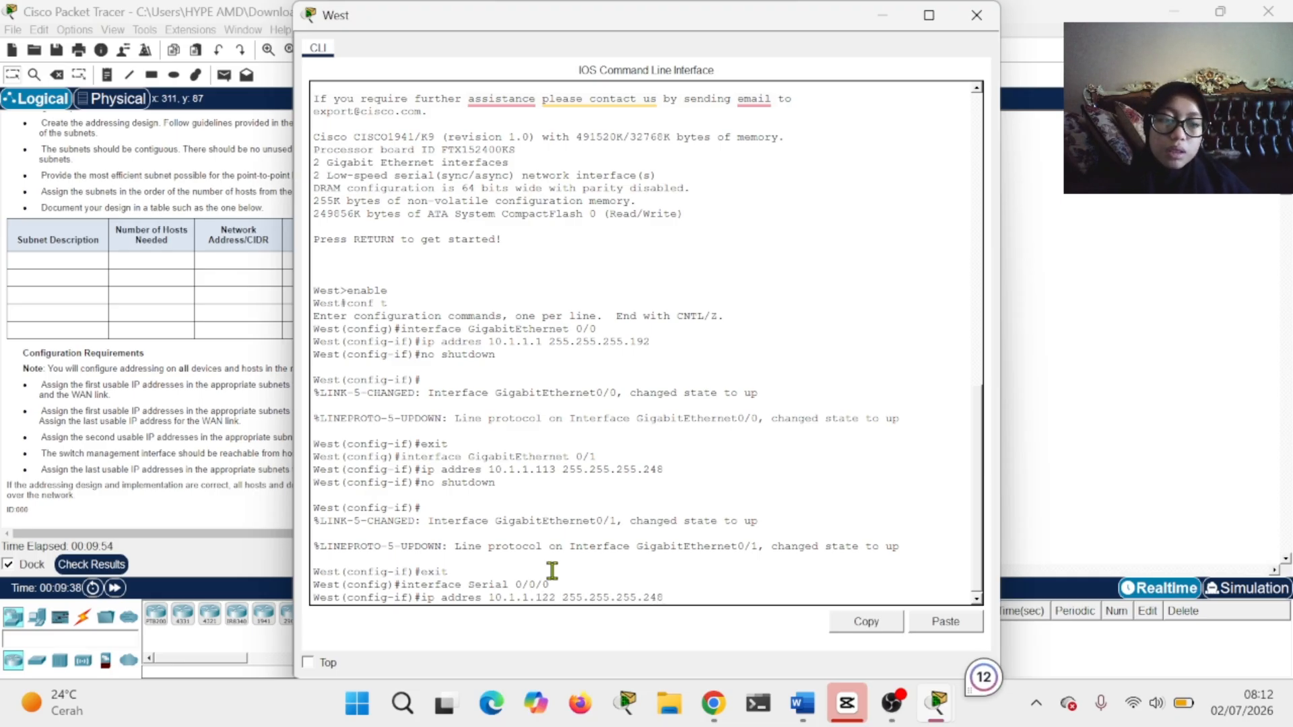
key("BackSpace")
key("BackSpace")
type("5")
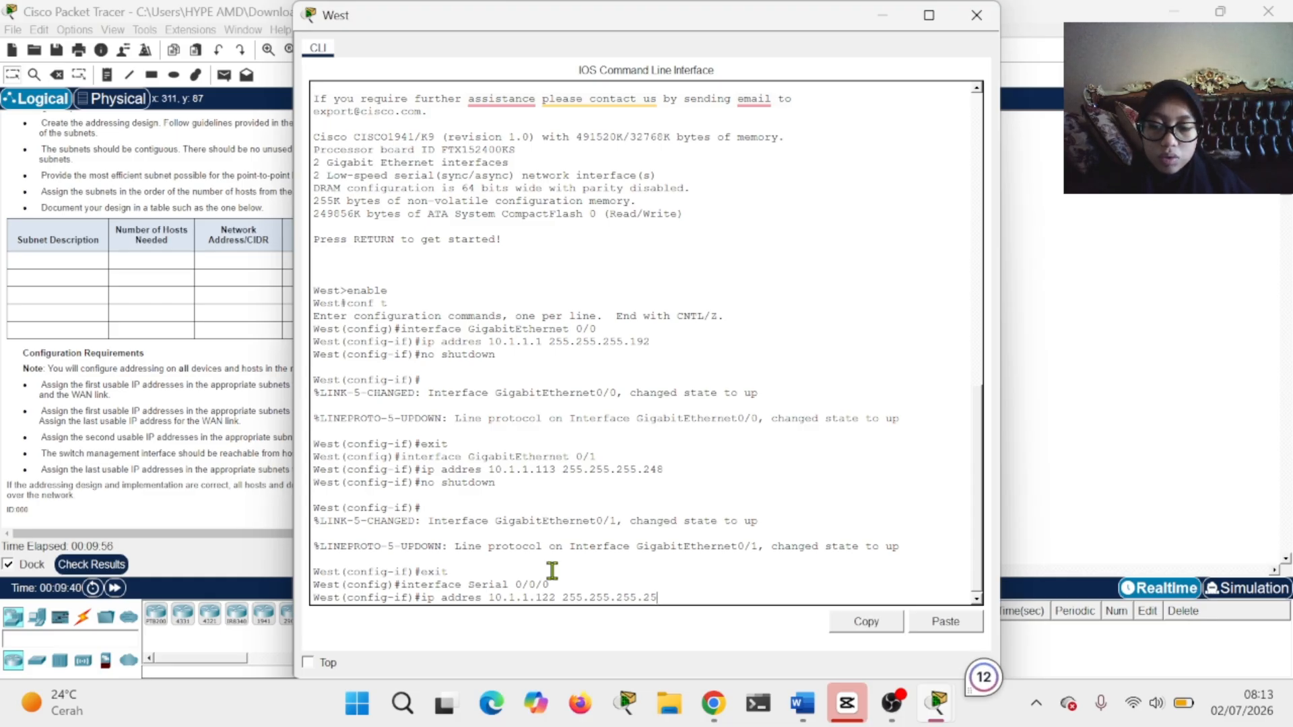
type("2")
key("Return")
- Bring up West's Serial 0/0/0 interface with no shutdown
key("Up")
key("Up")
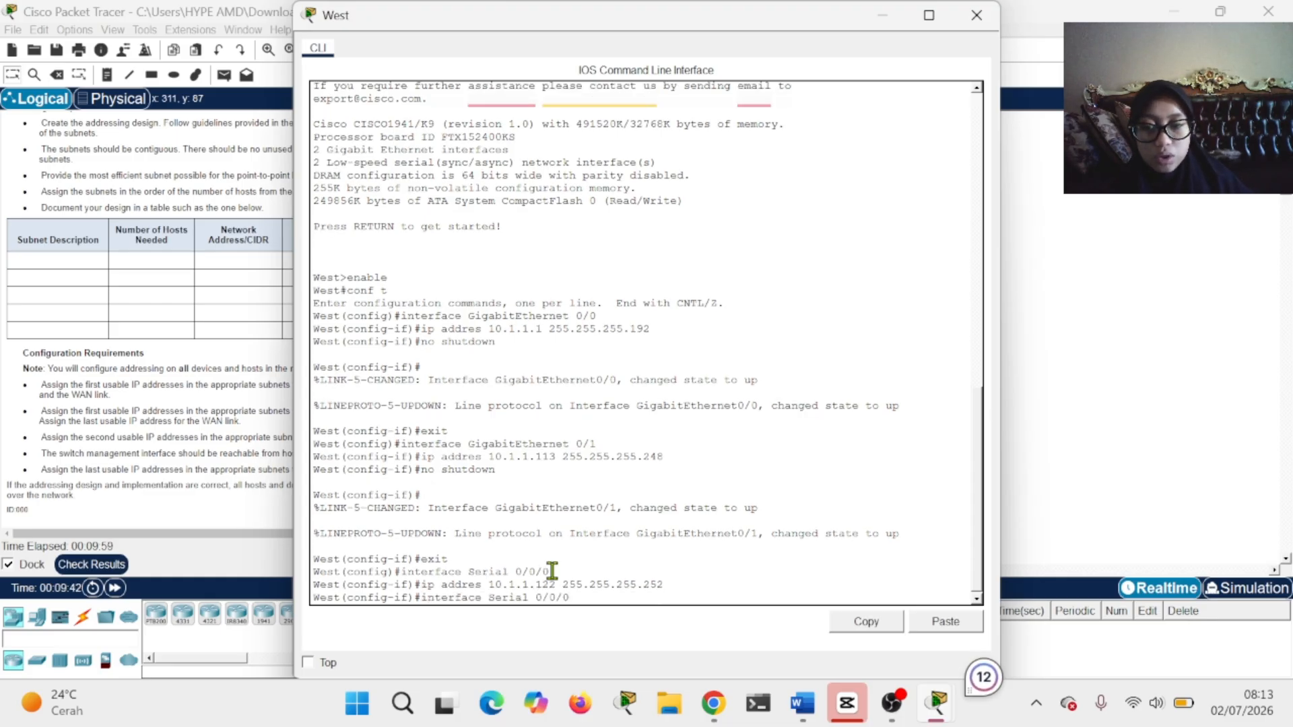
key("Up")
key("Up")
key("Return")
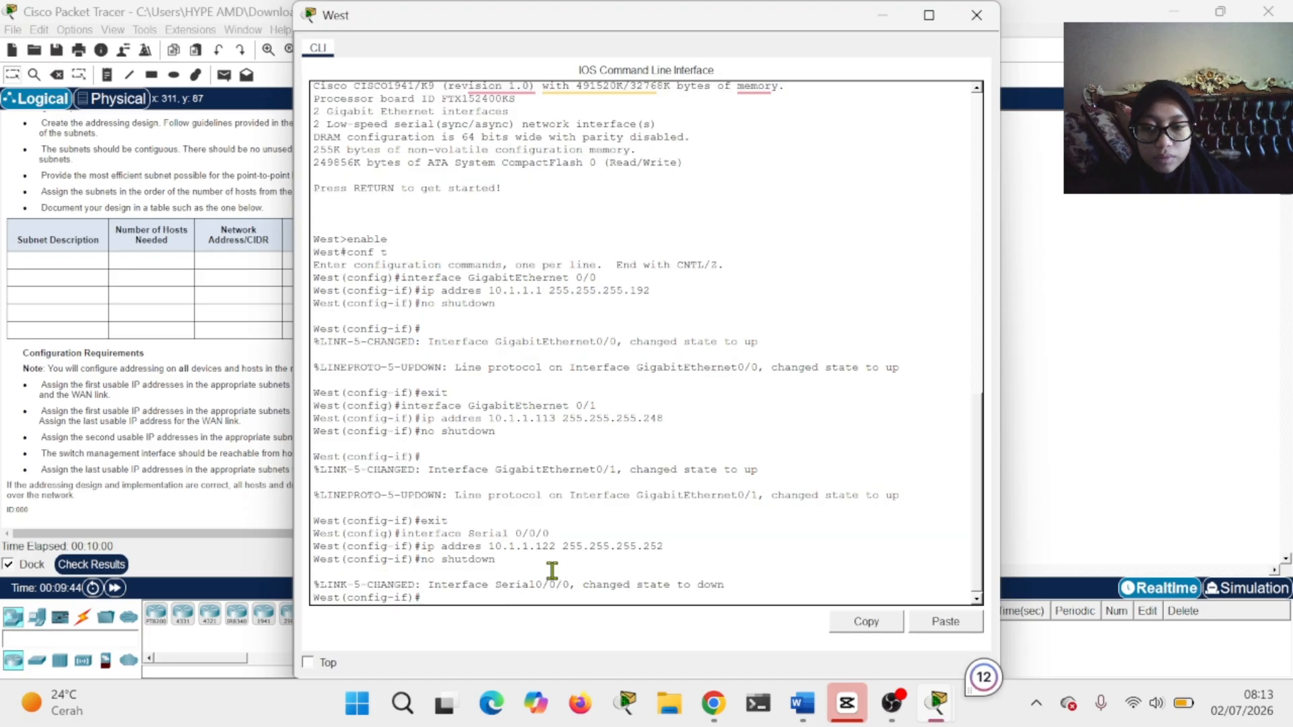
- Exit Serial 0/0/0 interface configuration and close the West router's window
key("Up")
key("Up")
key("Up")
key("Up")
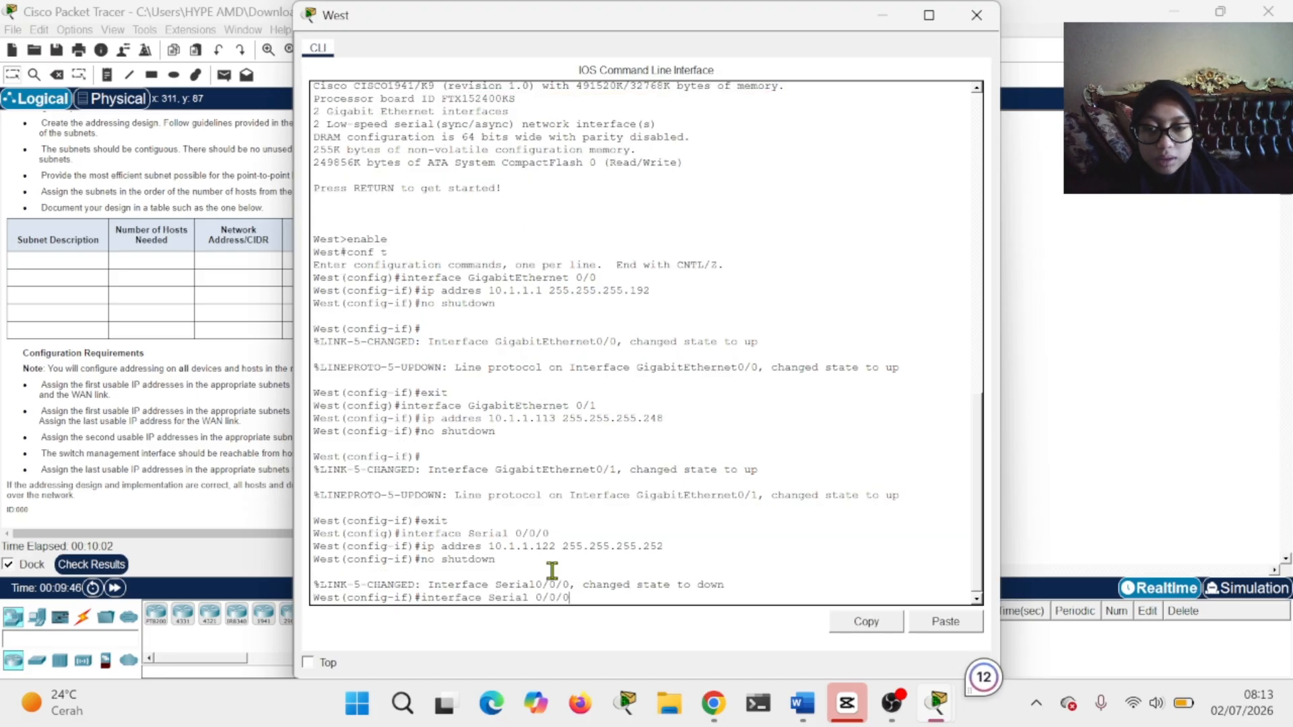
key("Return")
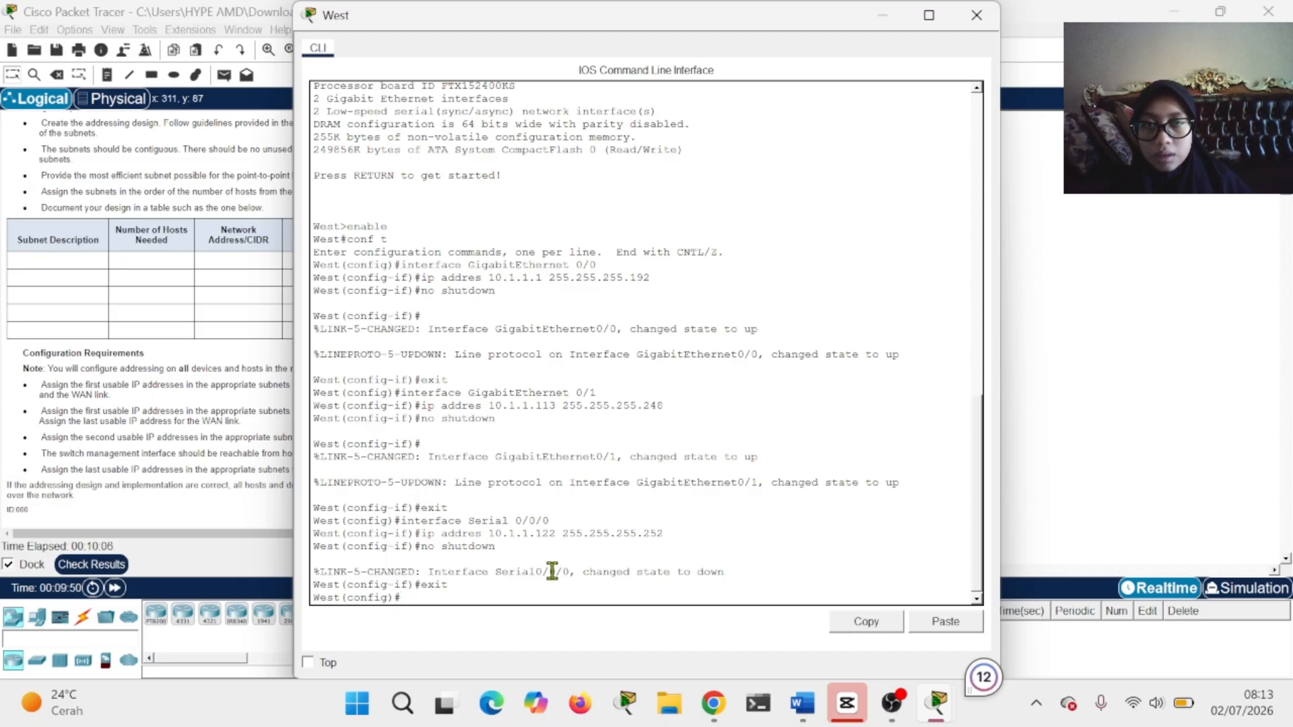
left_click(977, 15)
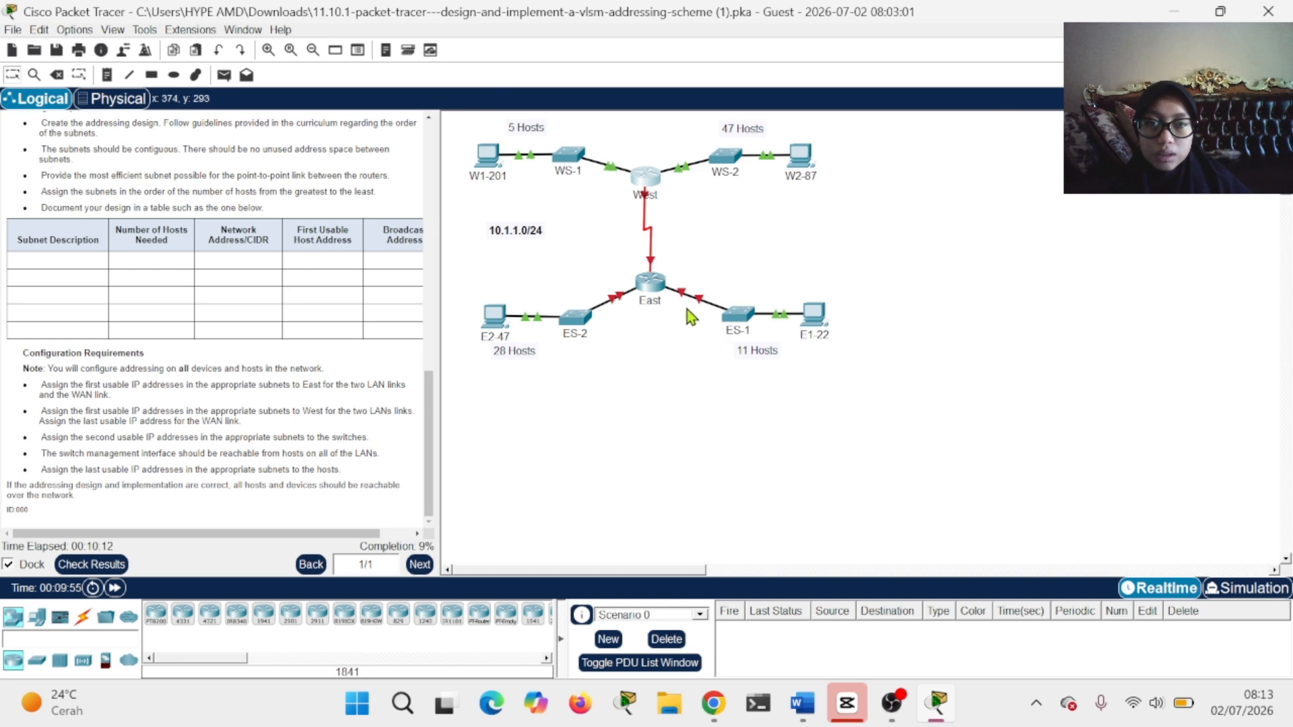
- Open the East router's command line and enter global configuration mode with enable and conf t
left_click(658, 288)
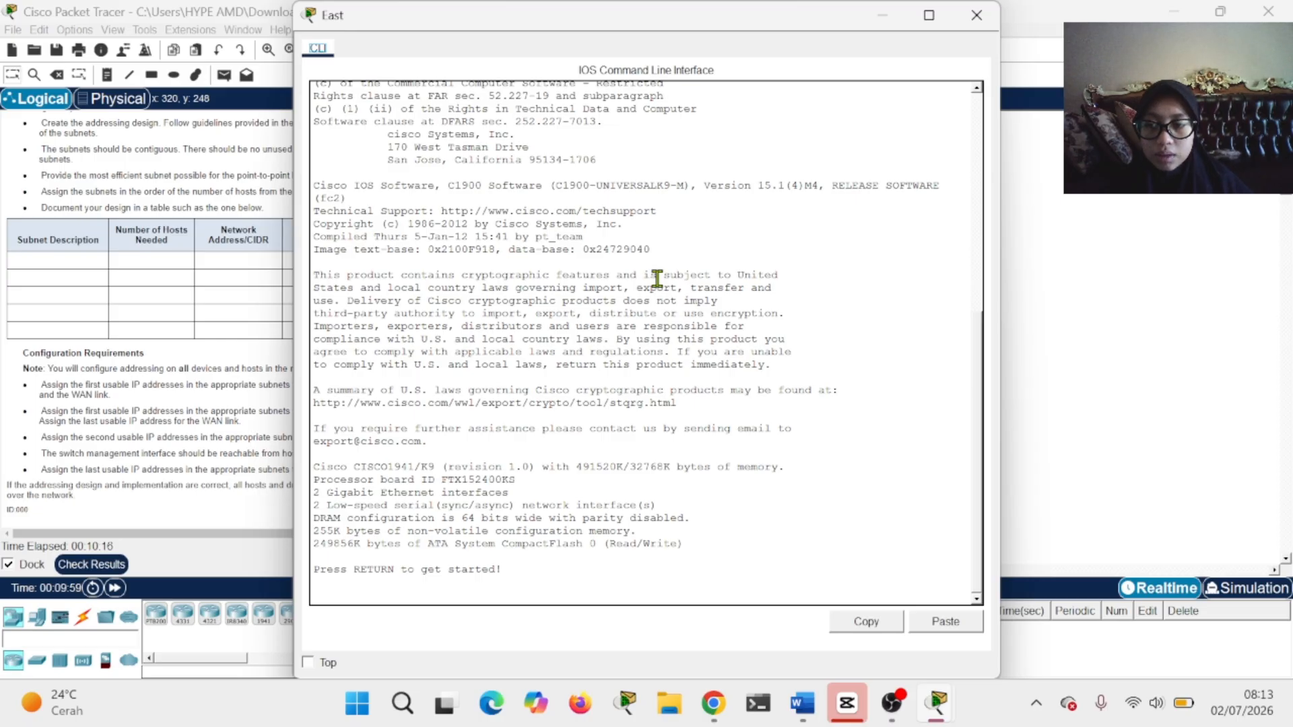
left_click(548, 573)
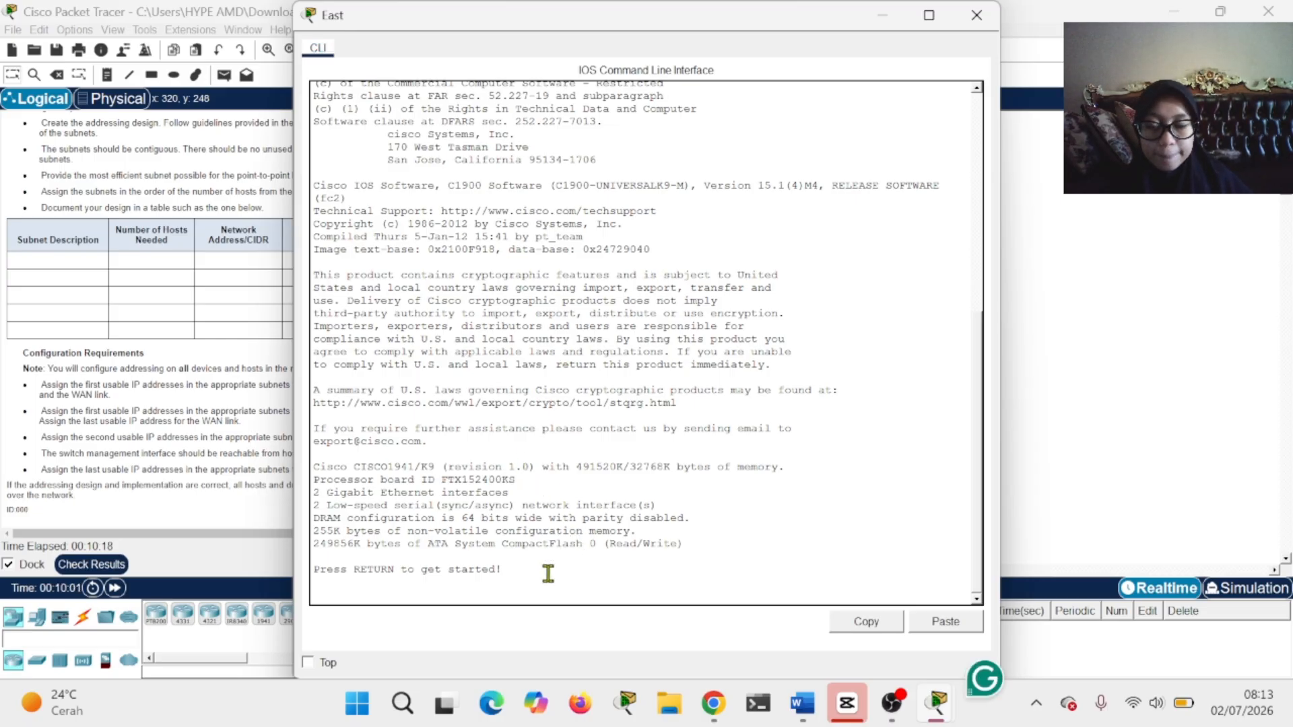
key("Return")
type("ena")
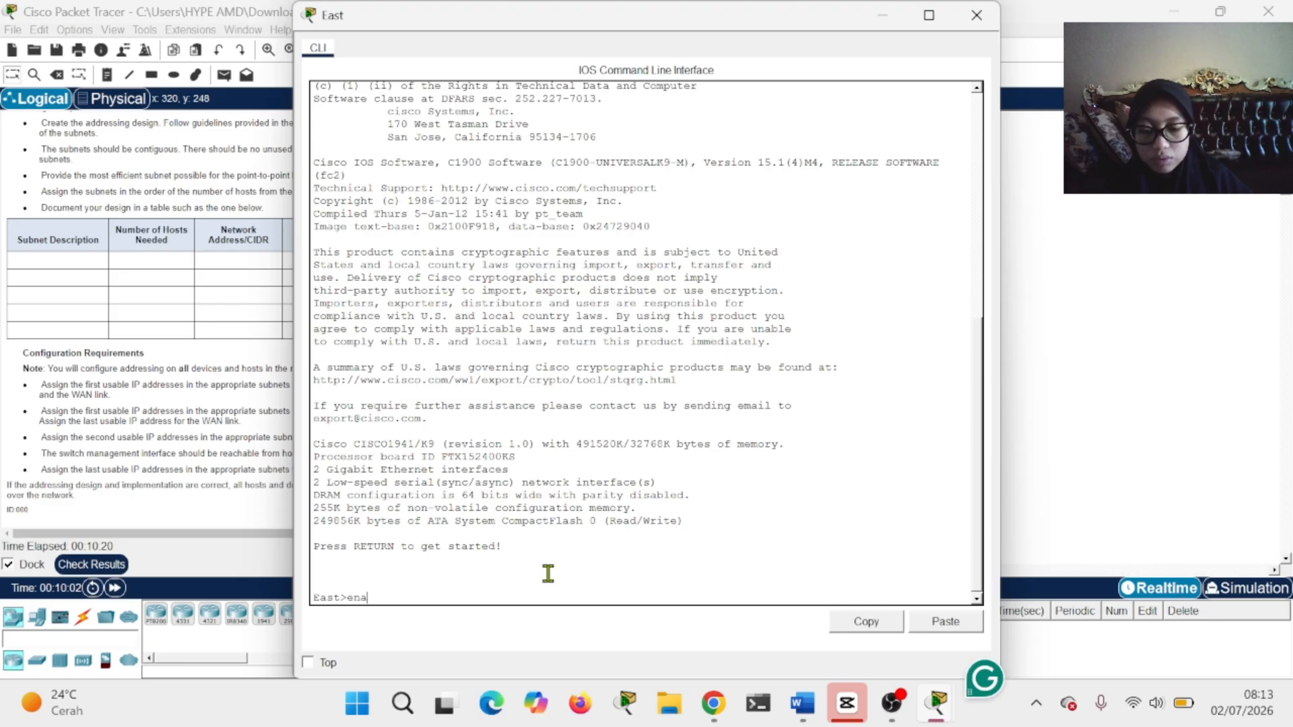
type("ble")
key("Return")
type("co")
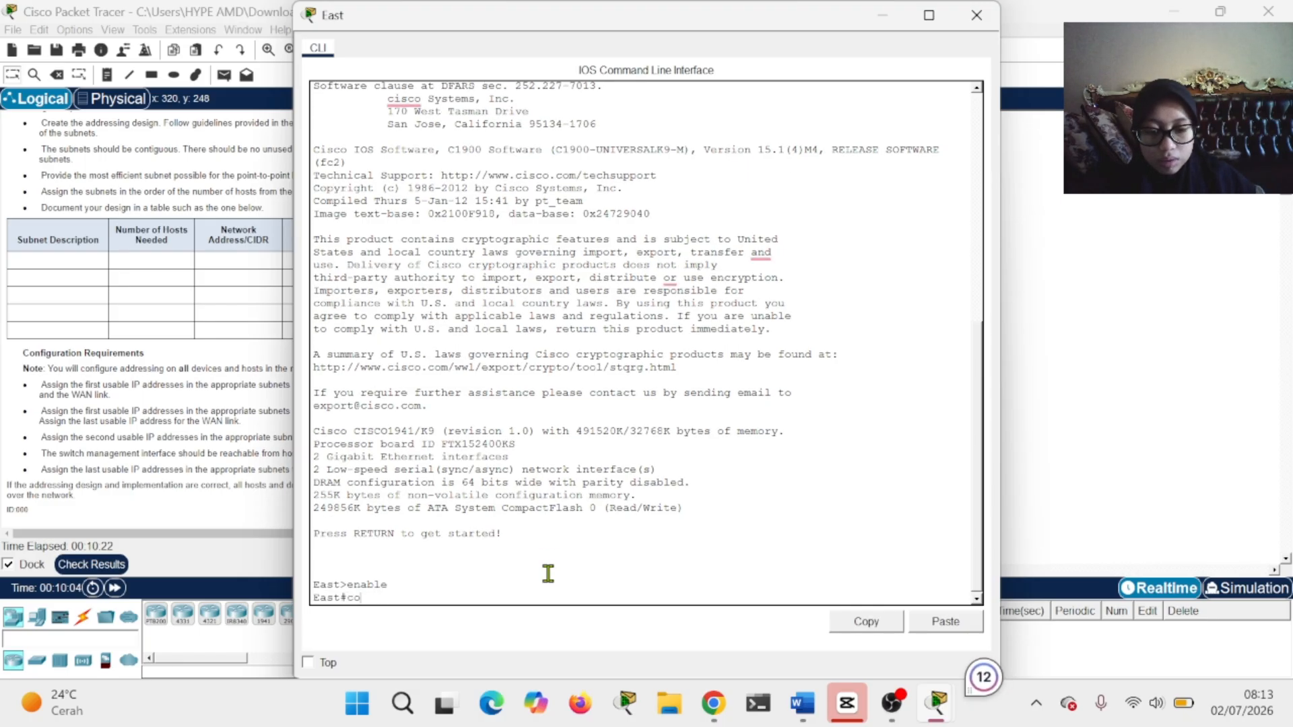
type("nf t")
key("Return")
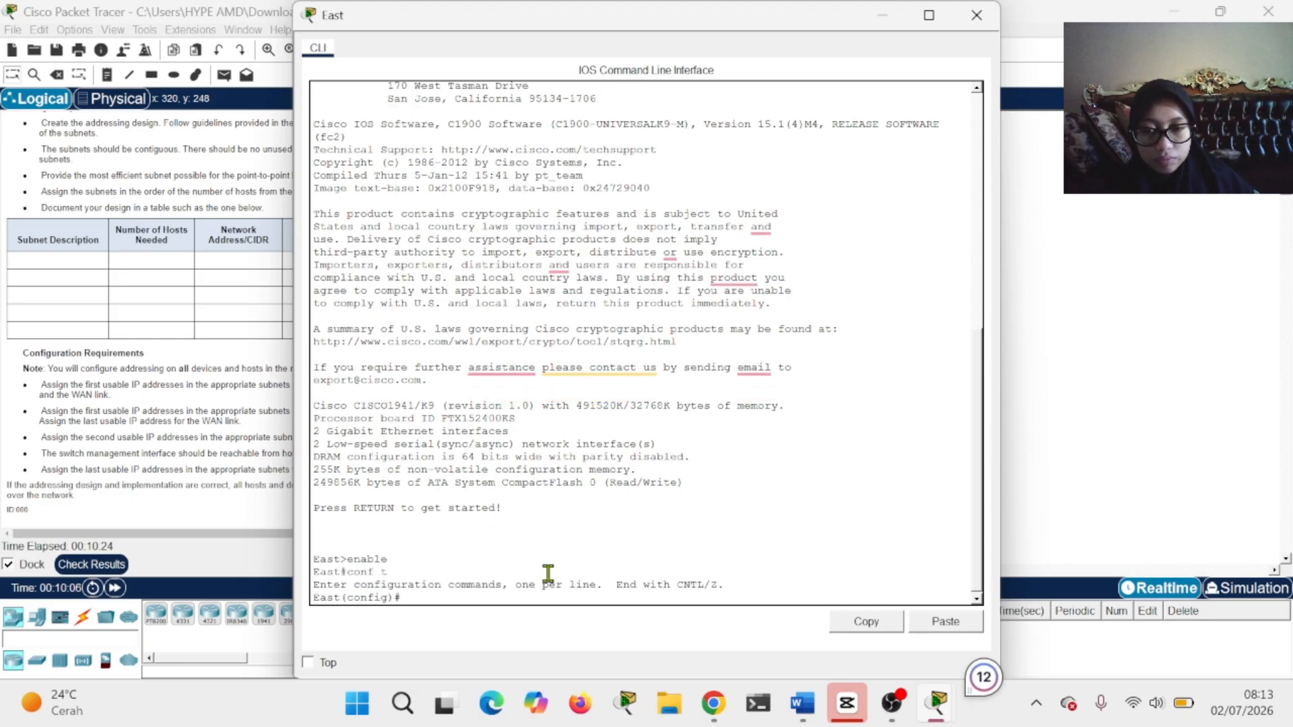
- Enter interface configuration mode for GigabitEthernet 0/0 on the East router
type("interfac")
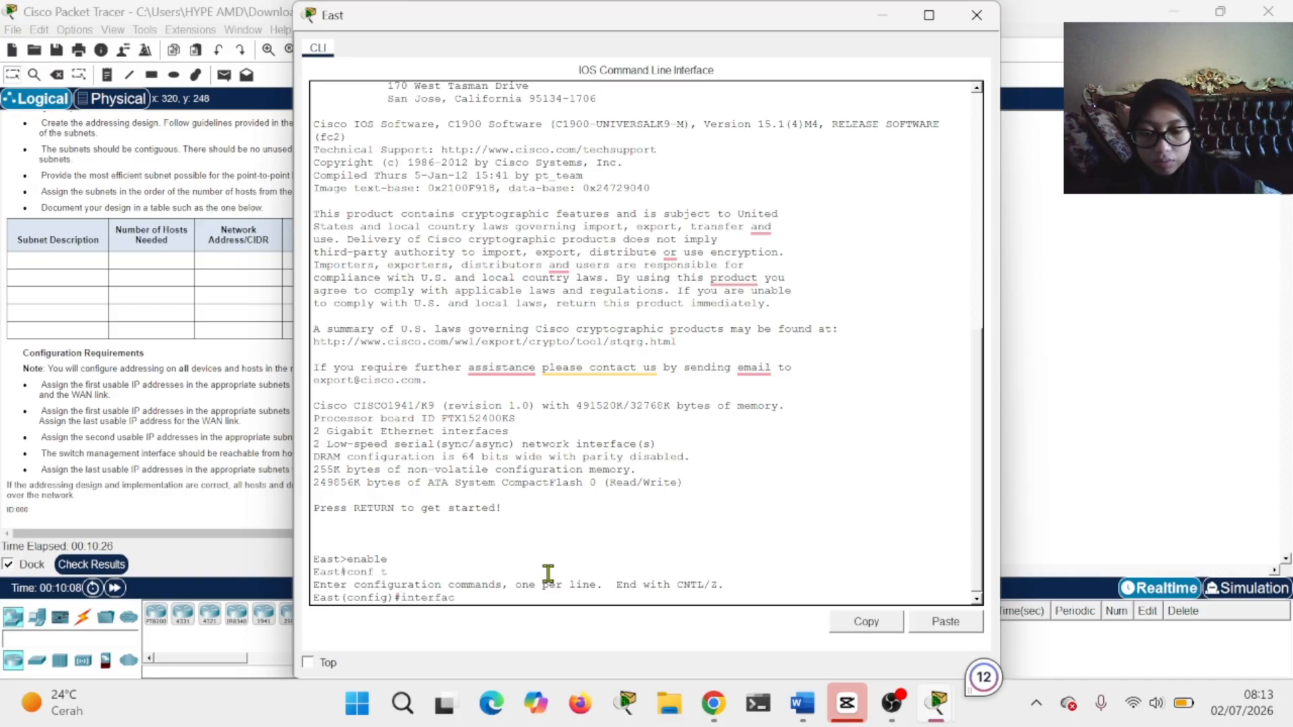
type("e Gi")
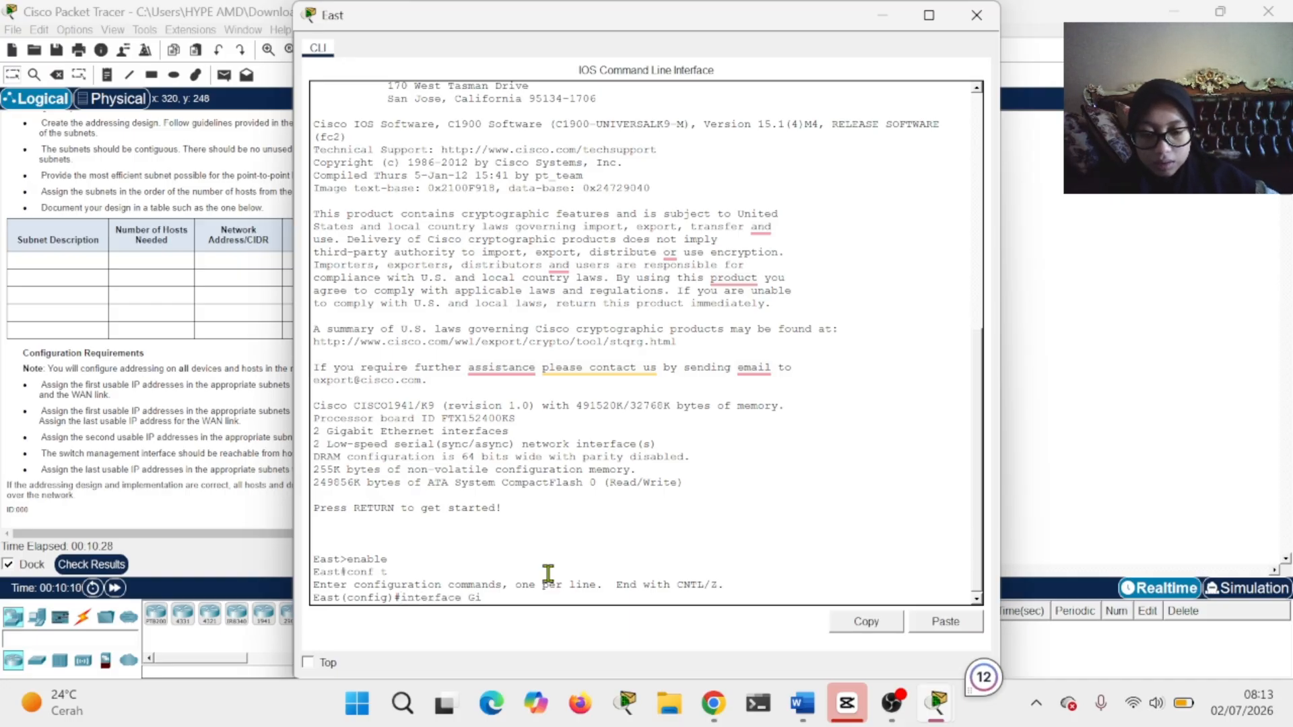
type("gabit")
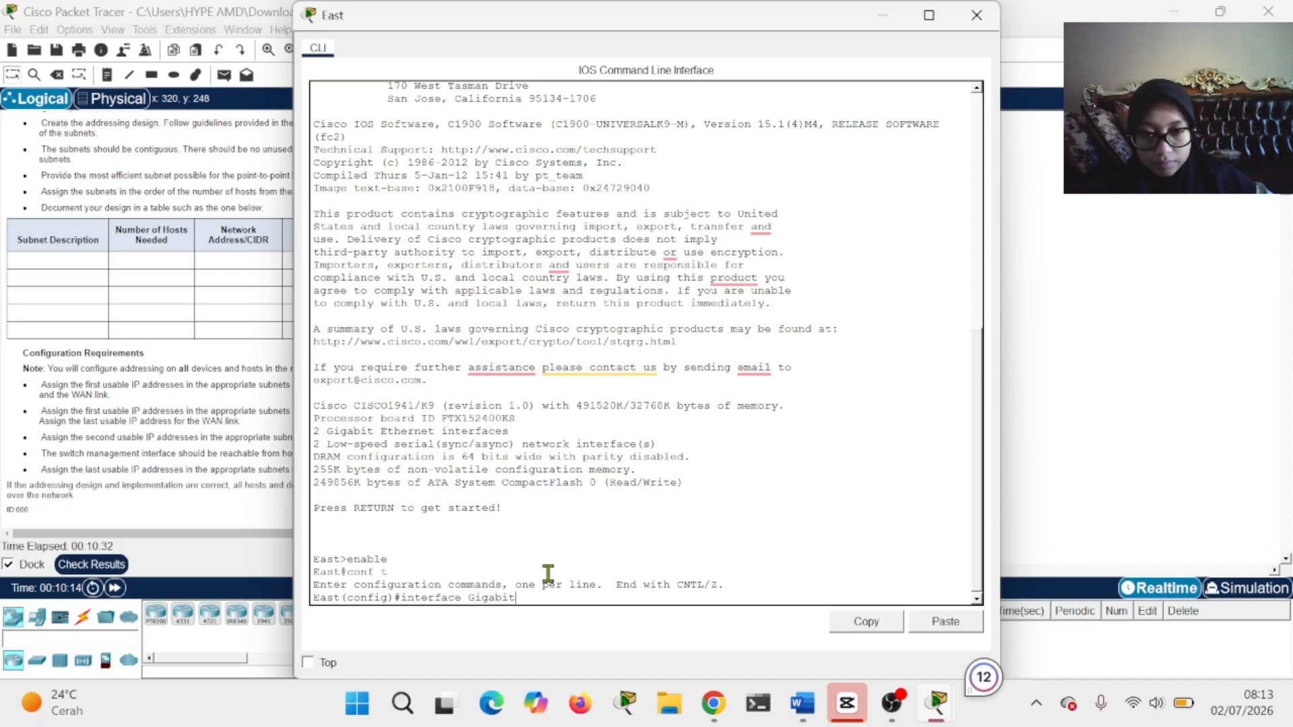
type("Ethernet")
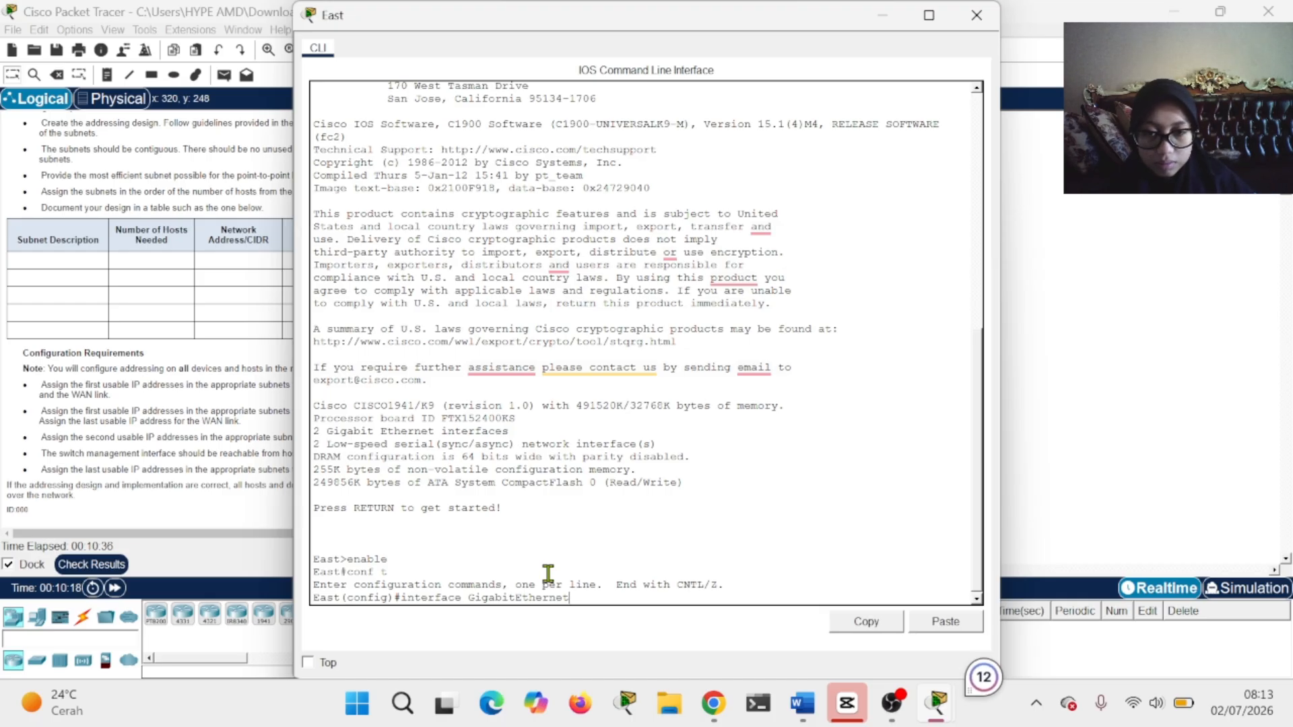
type(" 0/0")
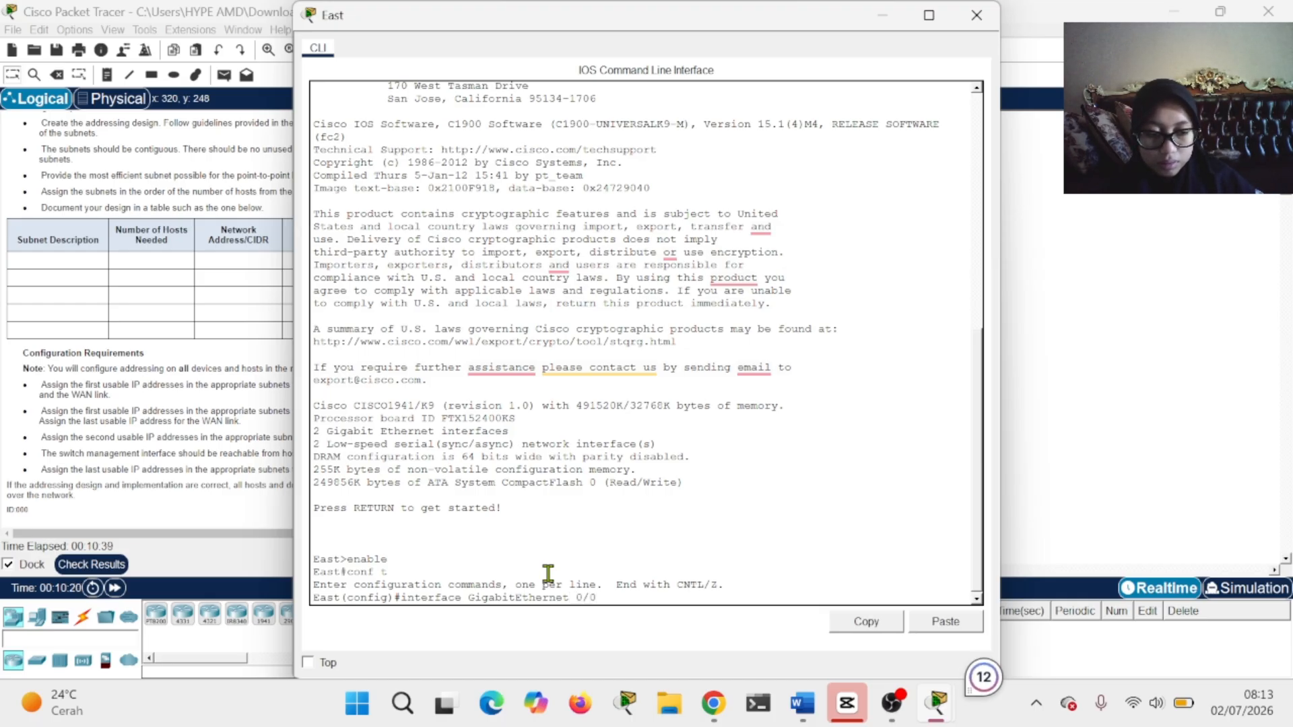
key("Return")
- Assign IP address 10.1.1.65 with subnet mask 255.255.255.224 to East's GigabitEthernet 0/0 interface
type("ip")
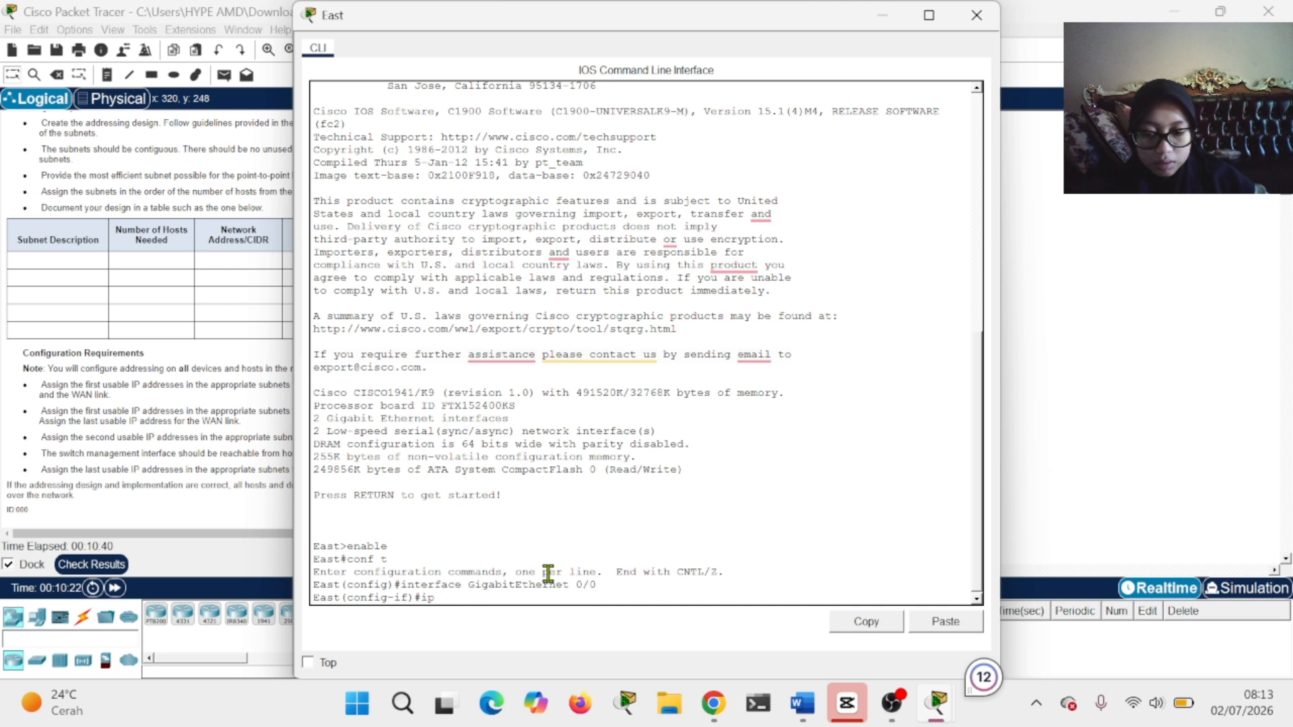
type(" addr")
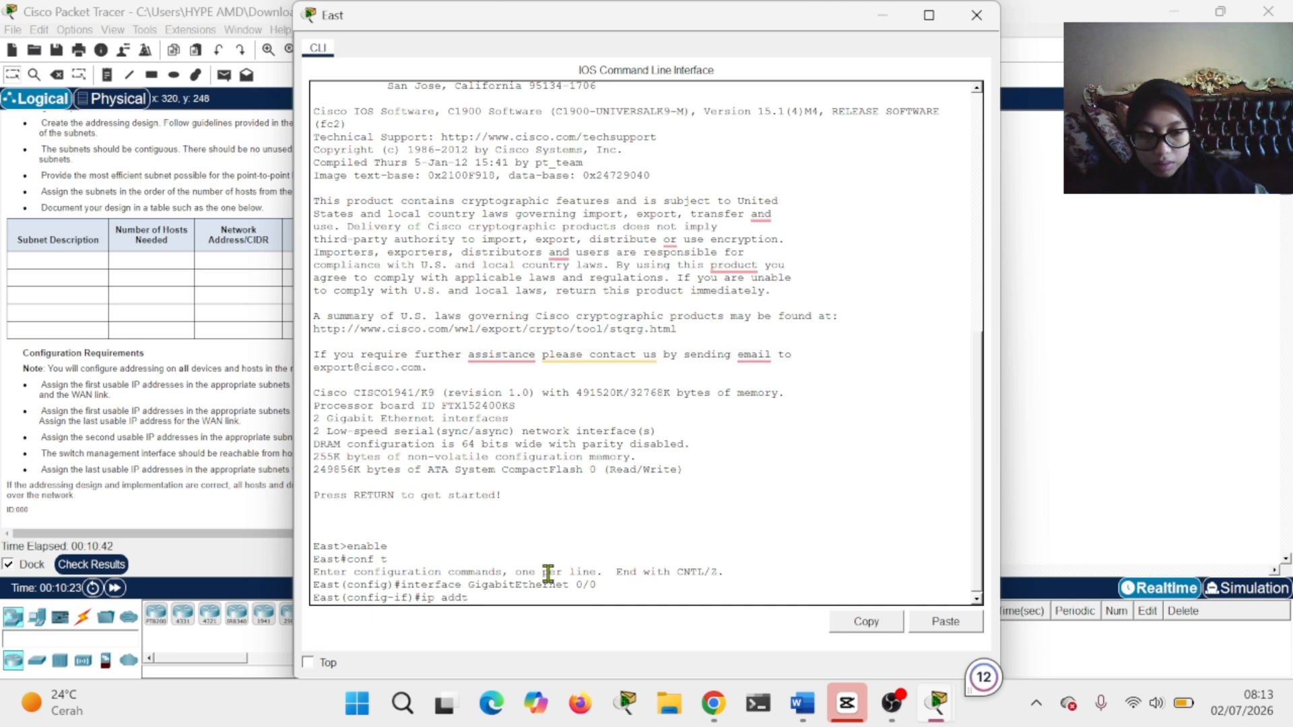
key("BackSpace")
type("re")
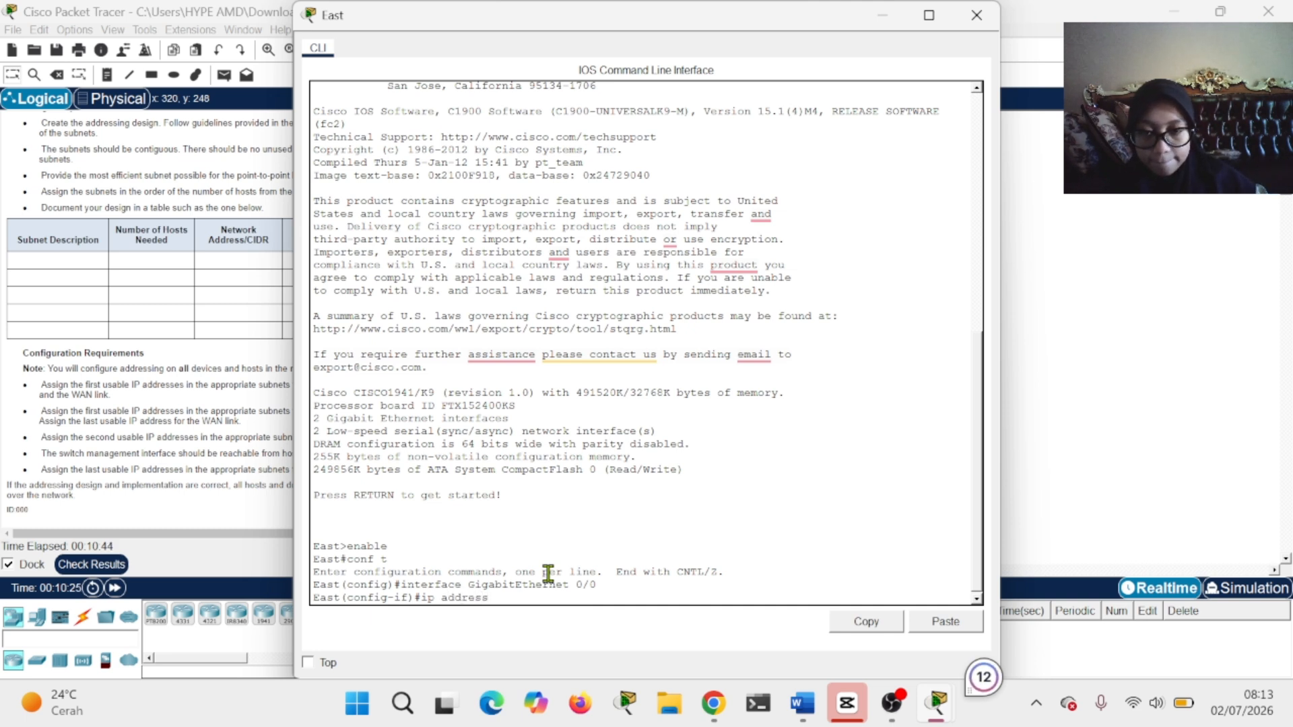
type("ss")
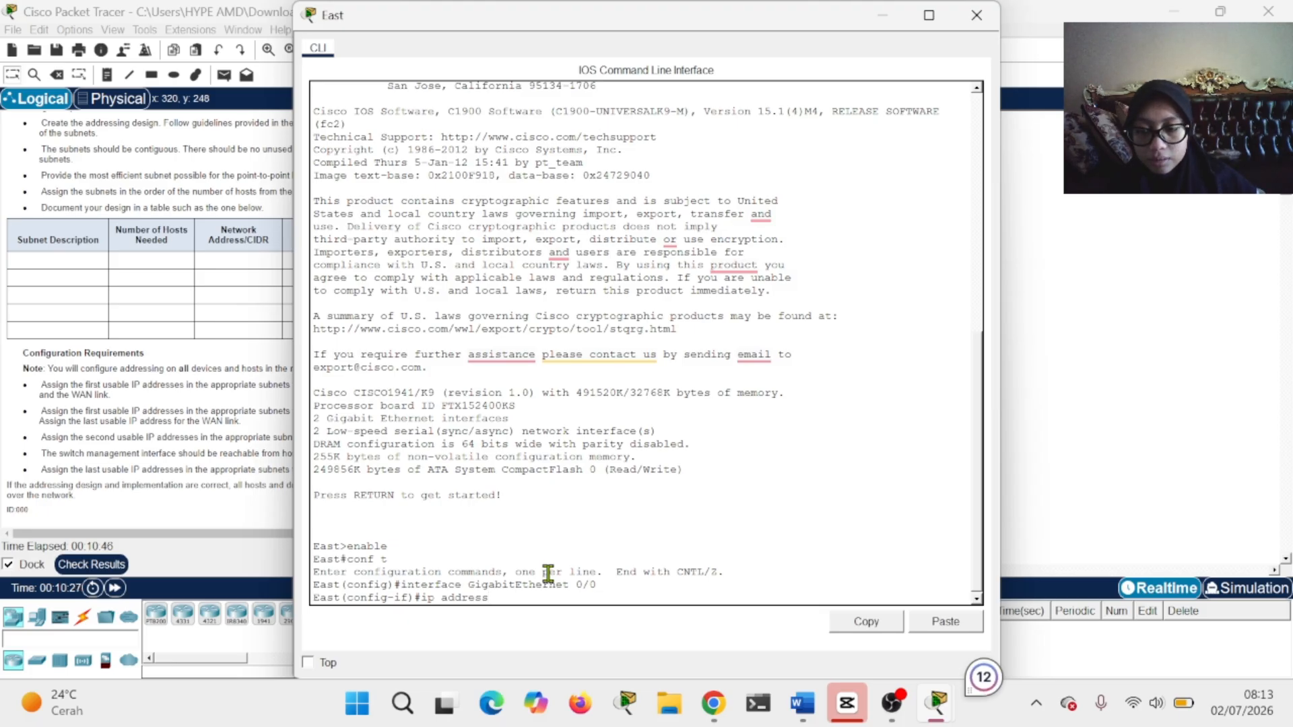
type(" 10.")
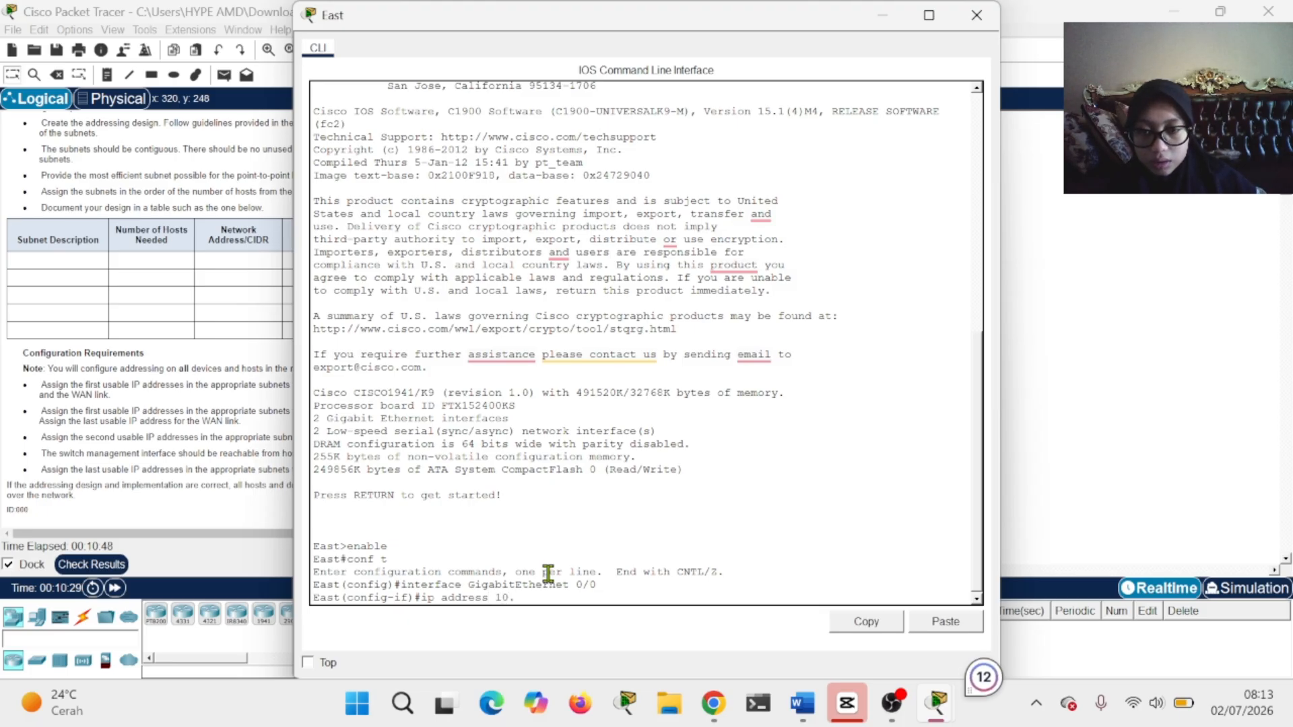
type("1.1")
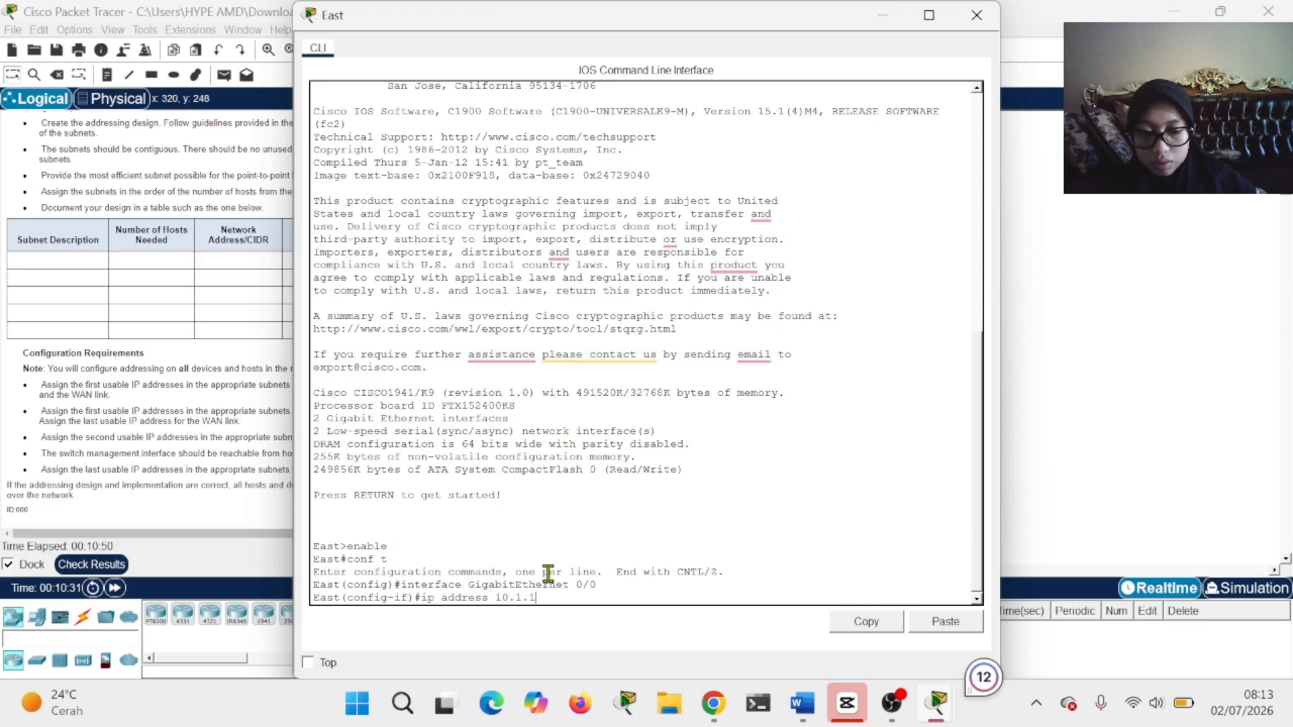
type(".65")
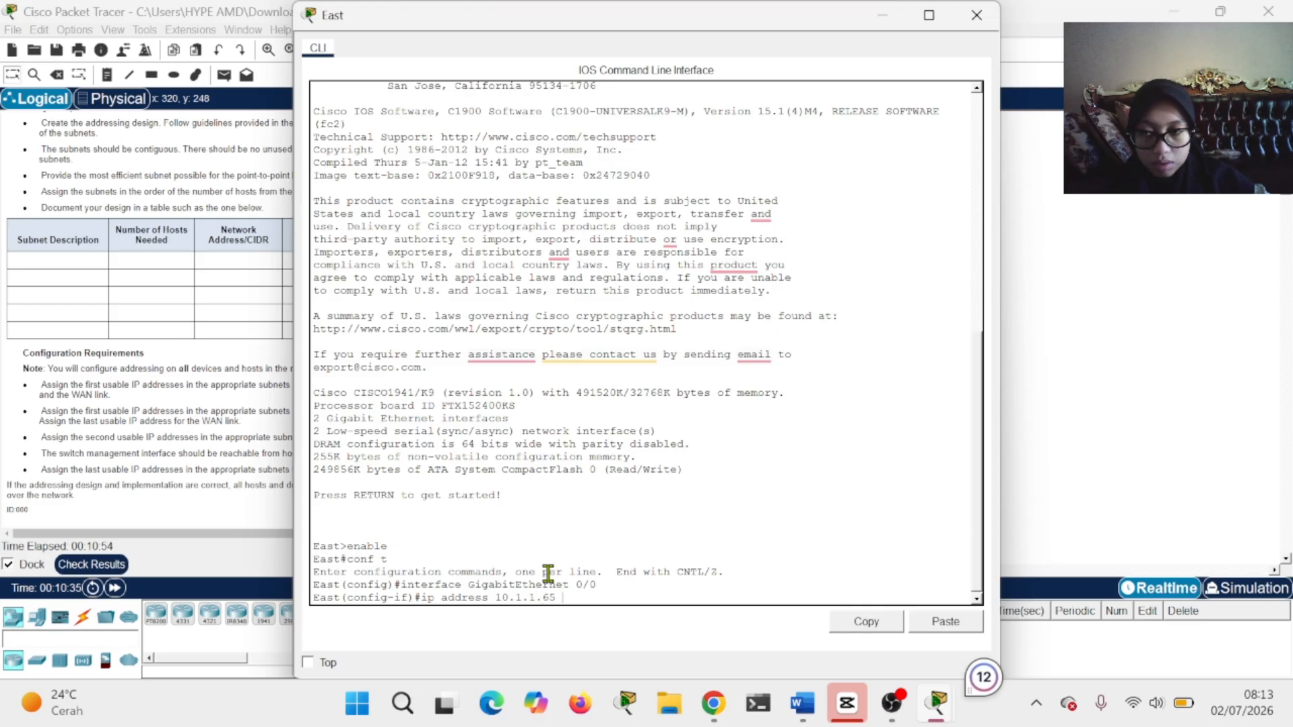
type(" 255")
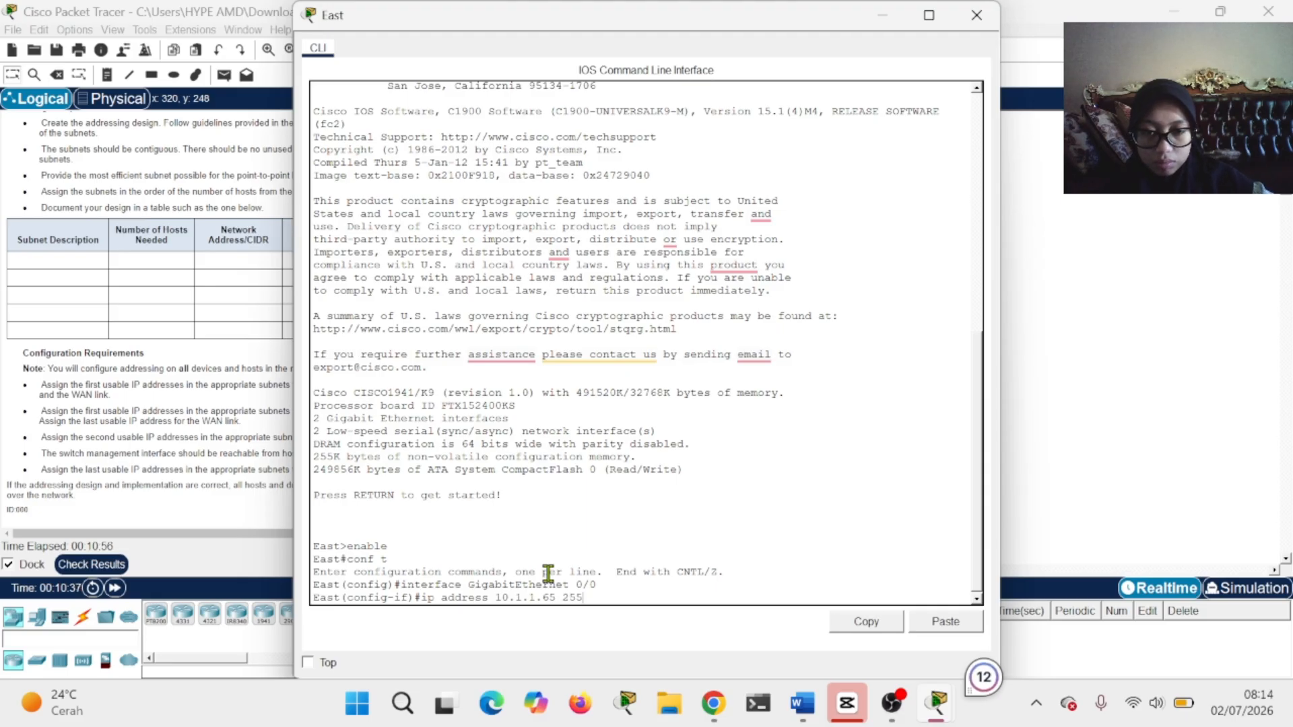
type(".25")
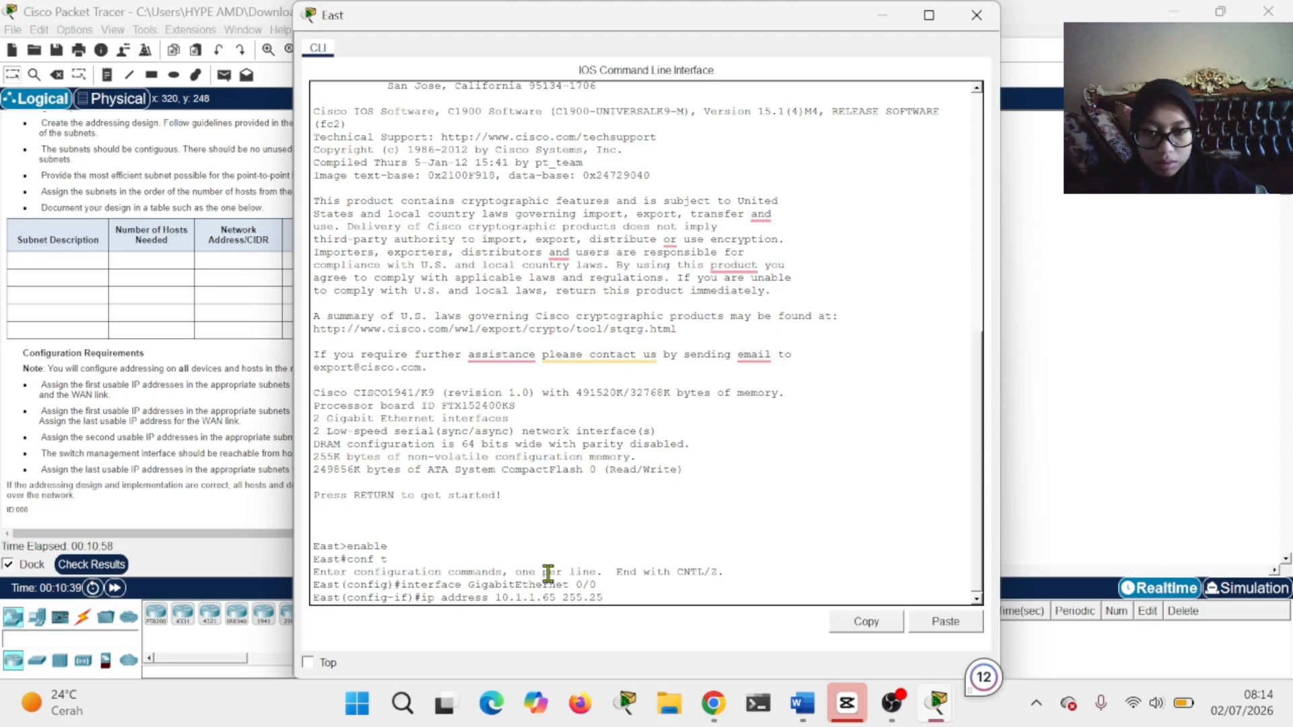
type("5.255")
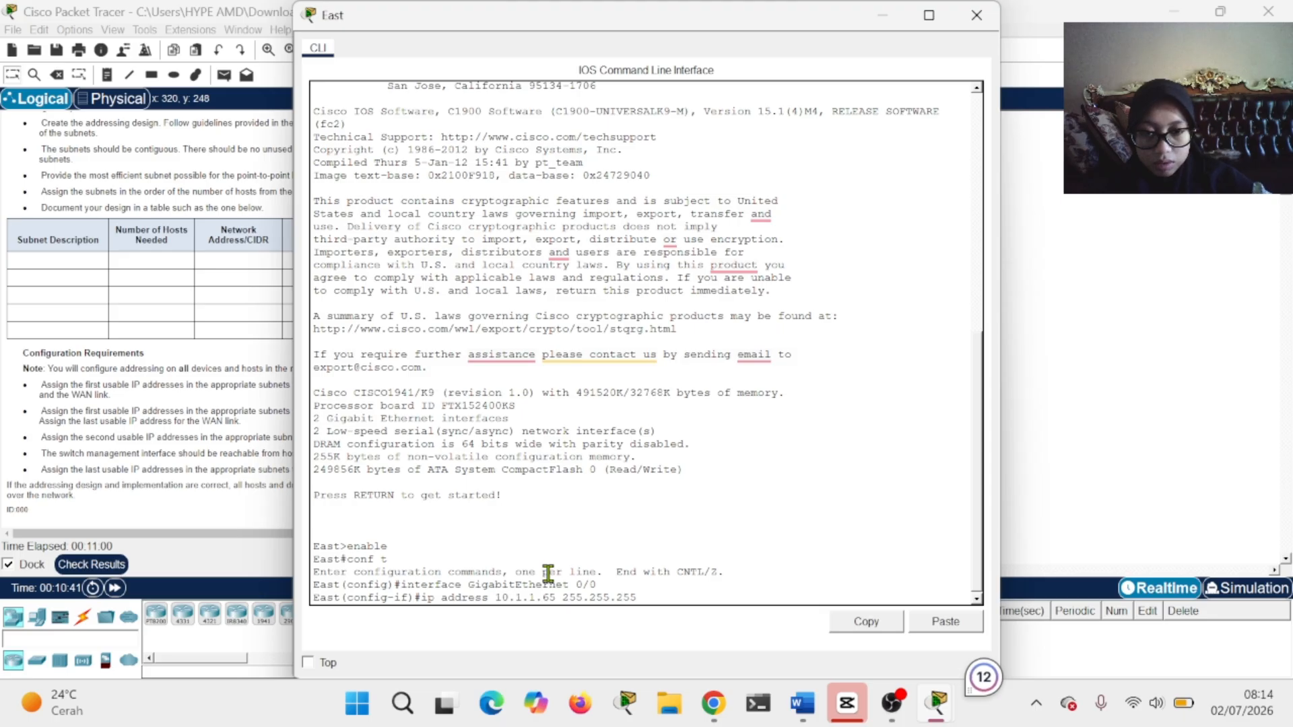
type(".22")
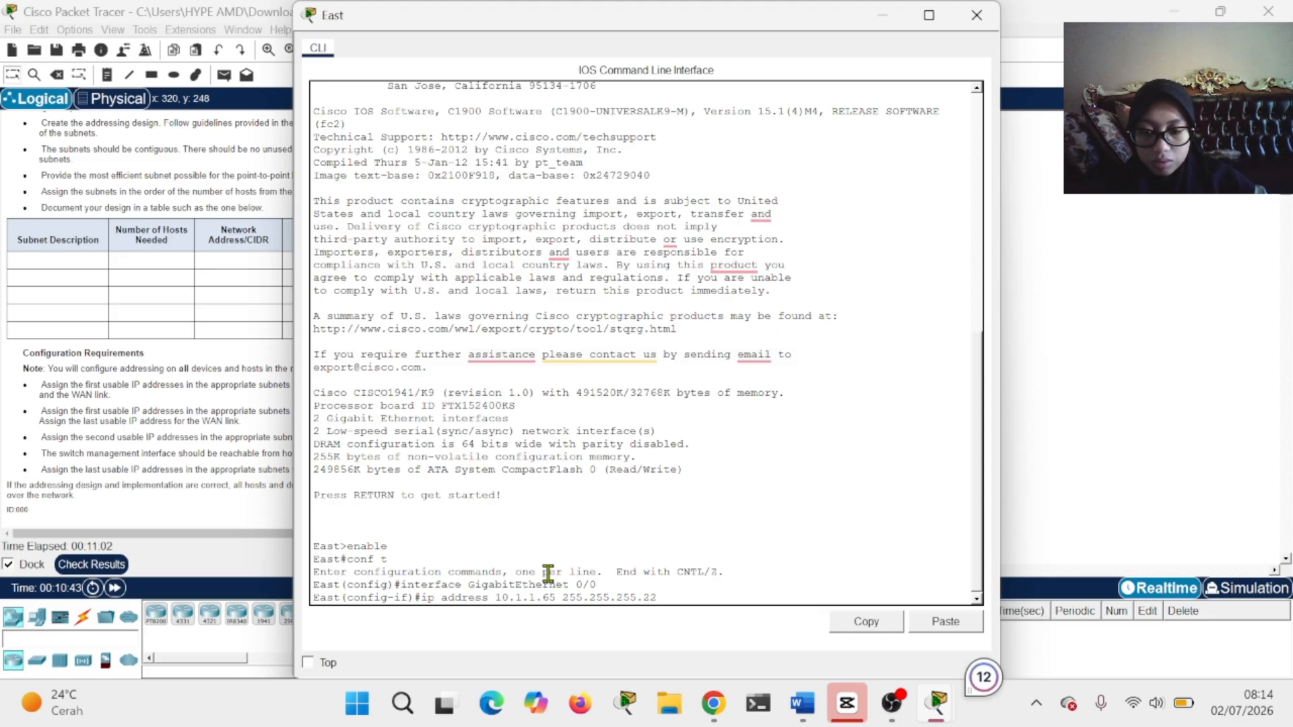
type("4")
key("Return")
- Bring up East's GigabitEthernet 0/0 interface with no shutdown and exit its interface configuration
type("n")
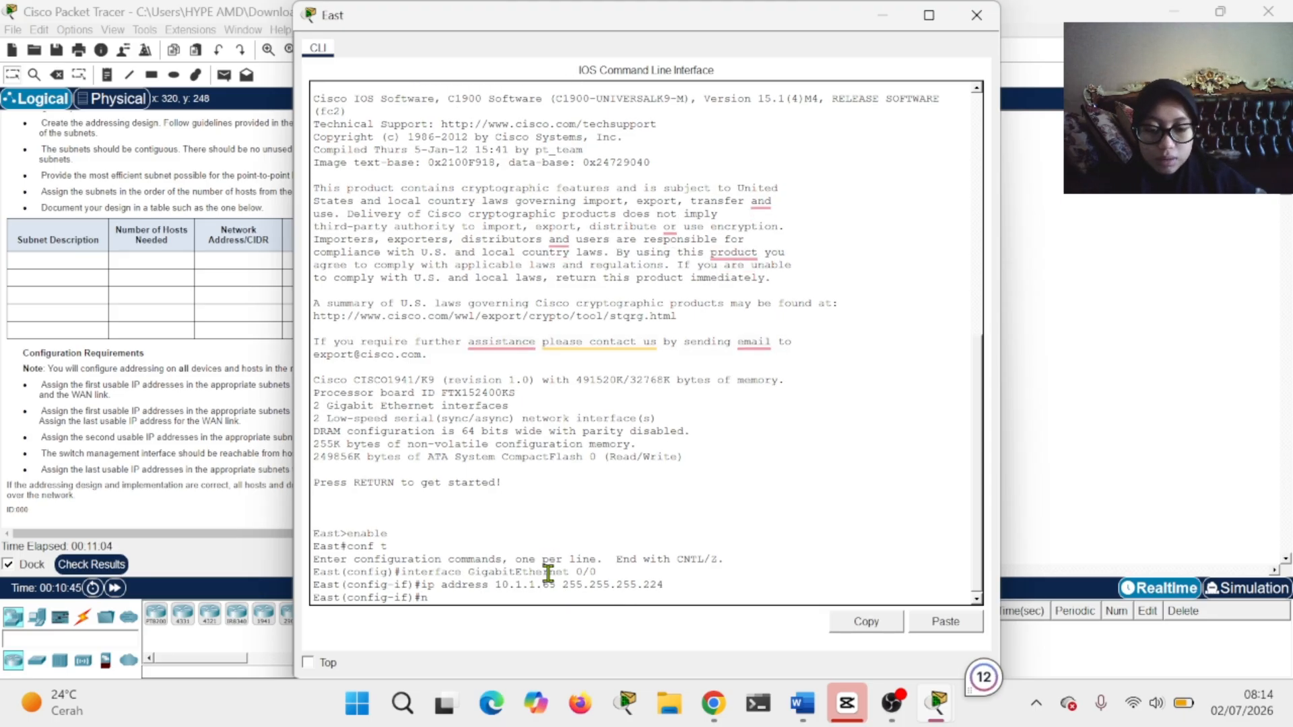
type("o shut")
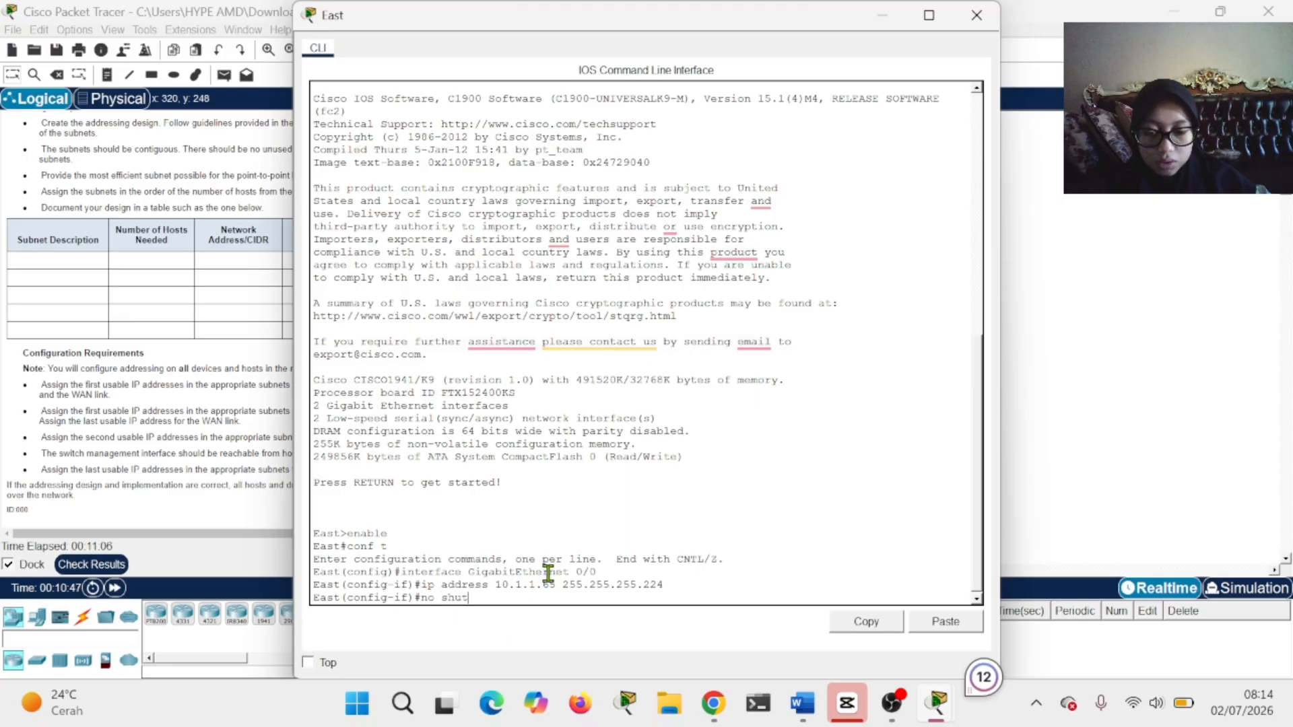
type("down")
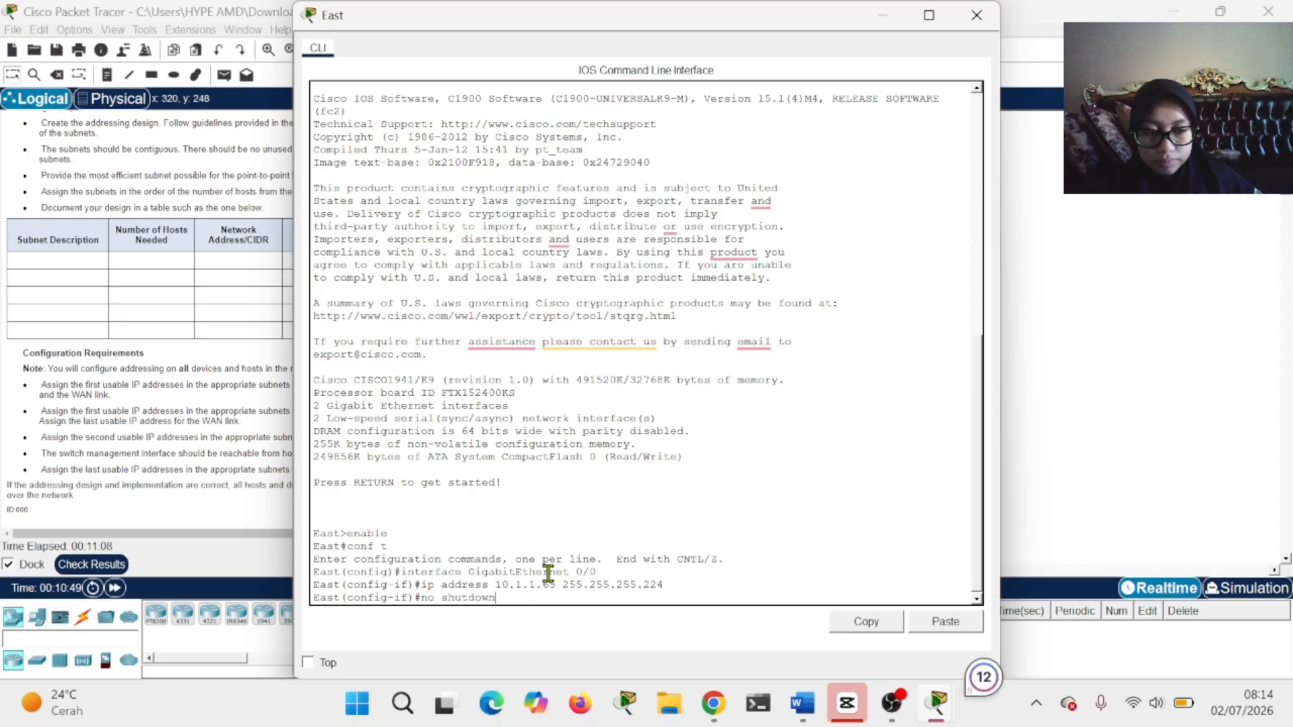
key("Return")
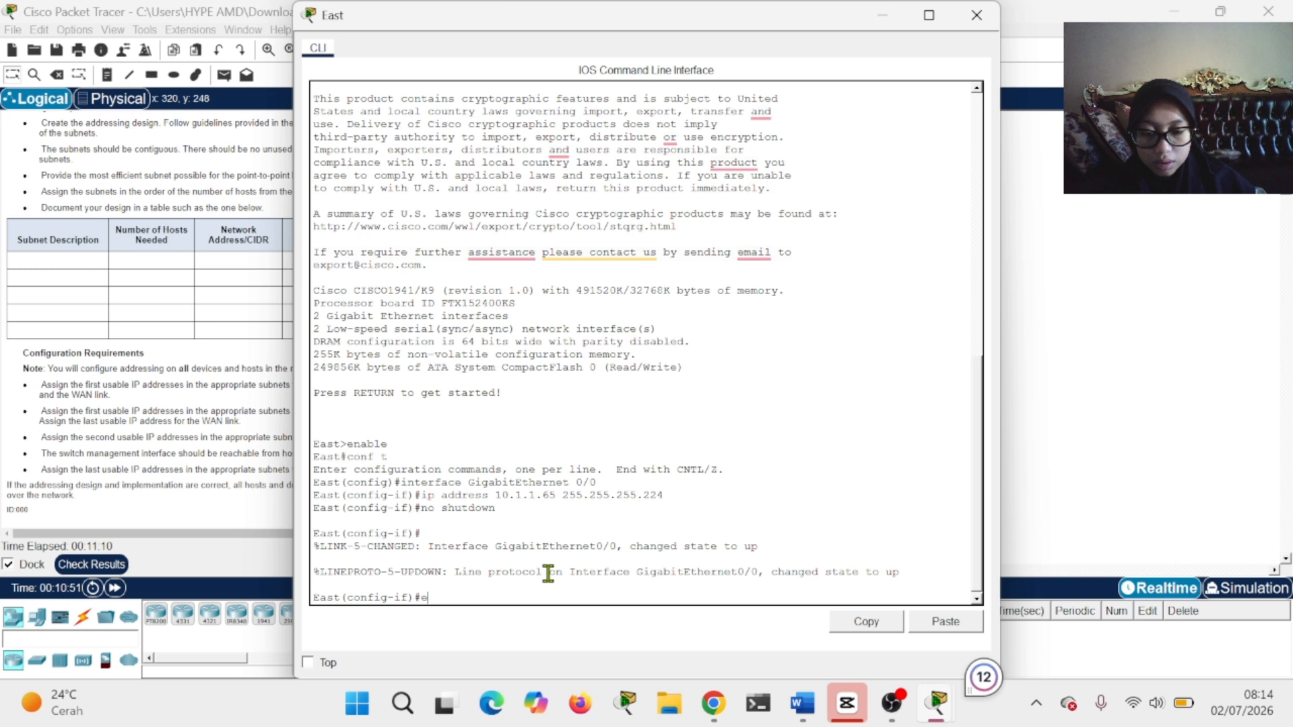
type("exi")
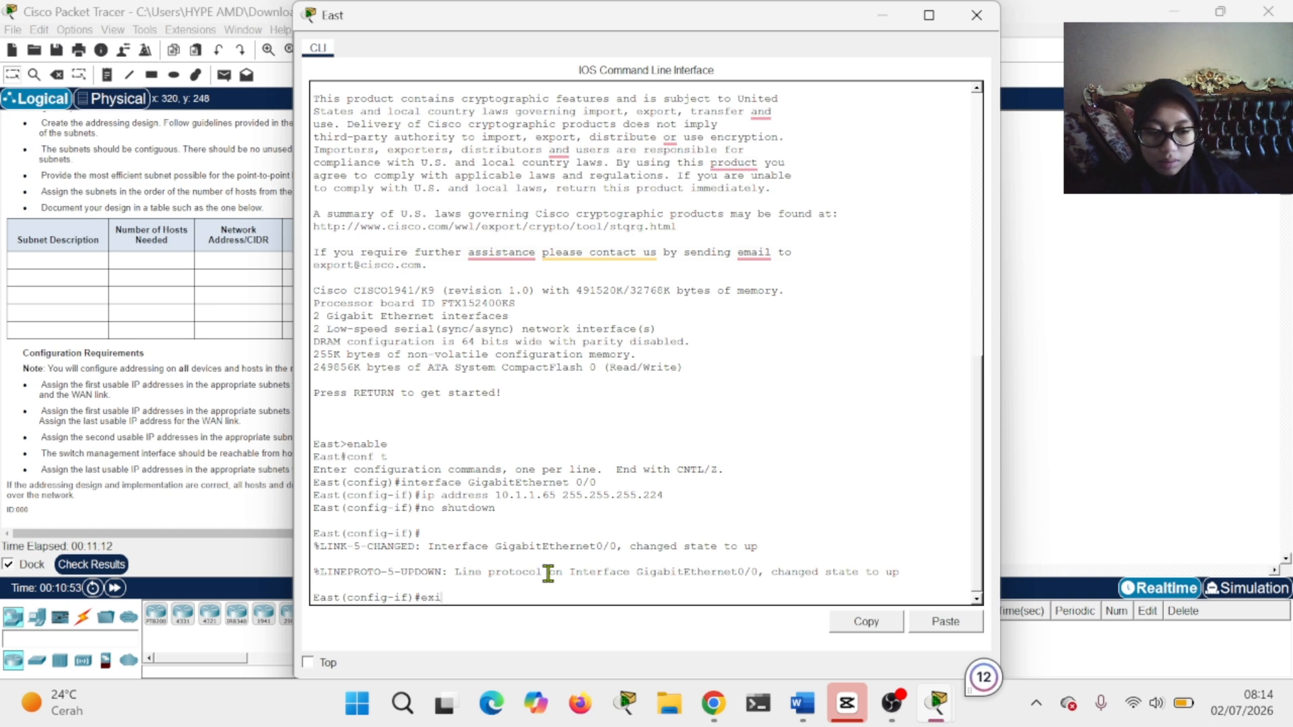
type("yt")
key("Return")
- Enter interface configuration mode for GigabitEthernet 0/1 on the East router by reusing the earlier interface command
type("no shutdown")
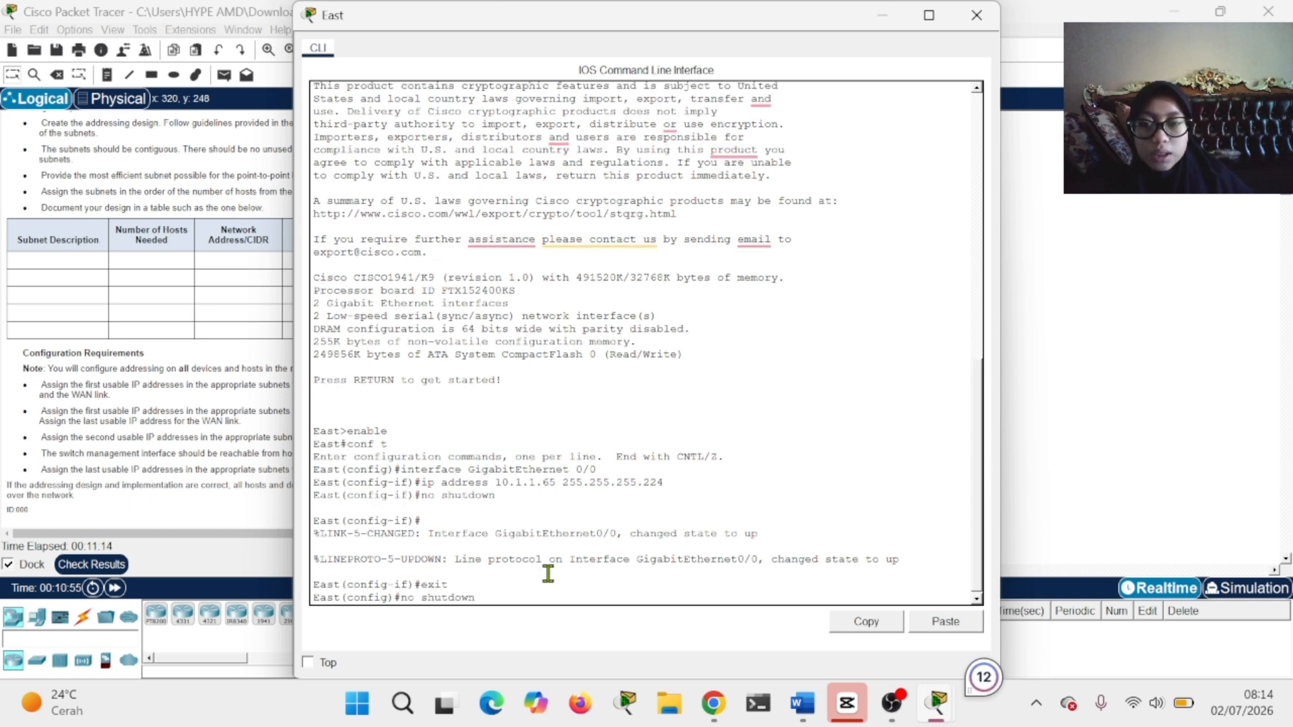
key("Up")
key("Up")
key("Up")
key("Up")
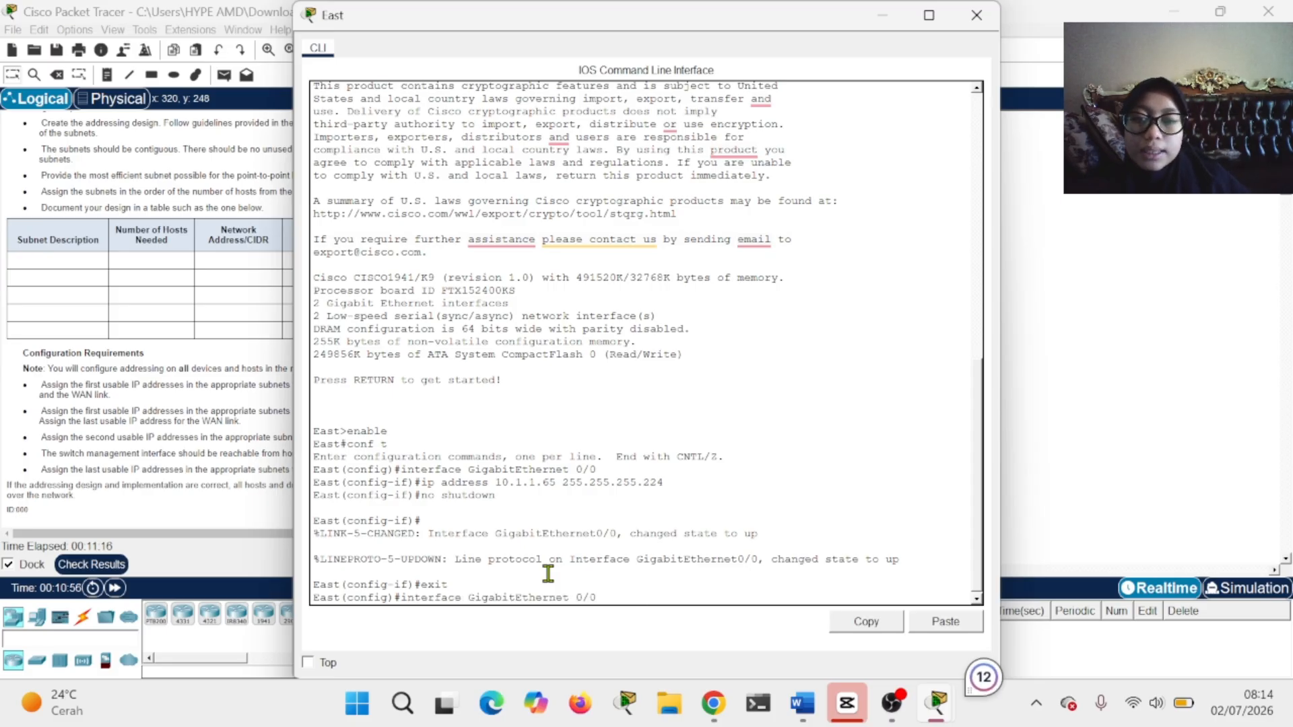
key("BackSpace")
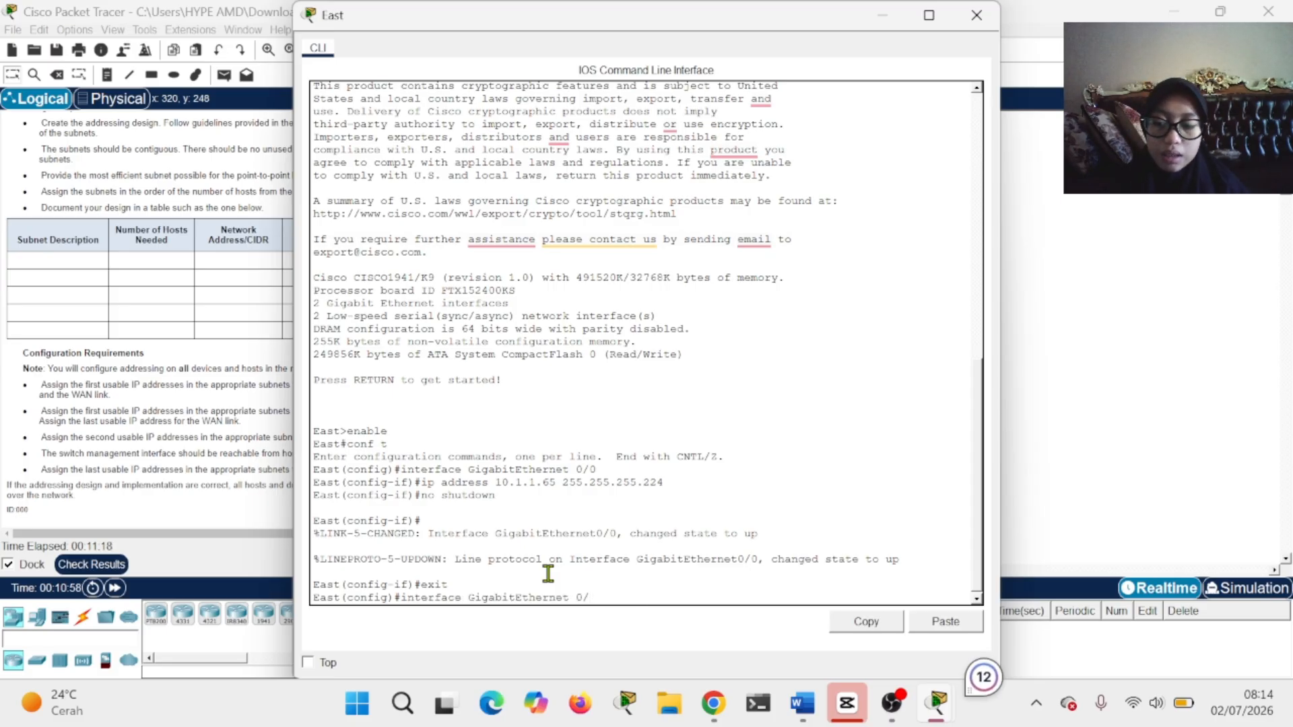
type("1")
key("Return")
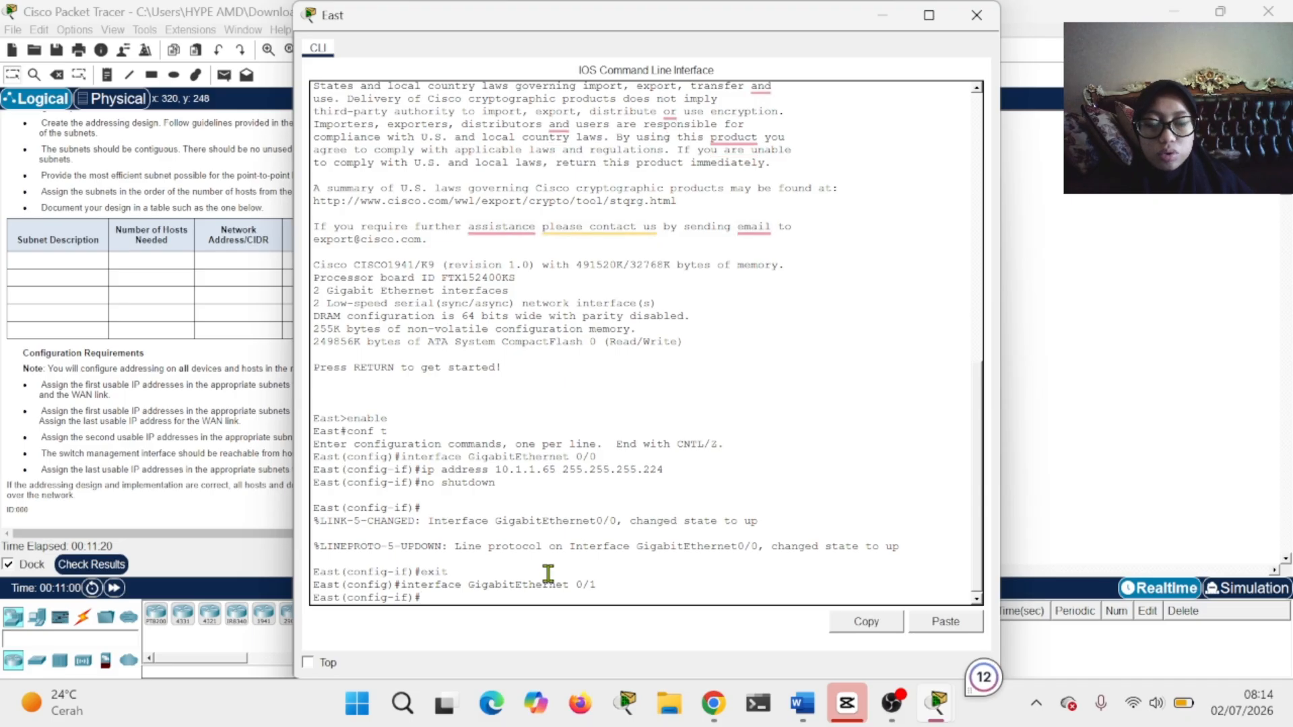
- Assign IP address 10.1.1.97 with subnet mask 255.255.255.240 to East's GigabitEthernet 0/1 interface
type("exit")
key("Up")
key("Up")
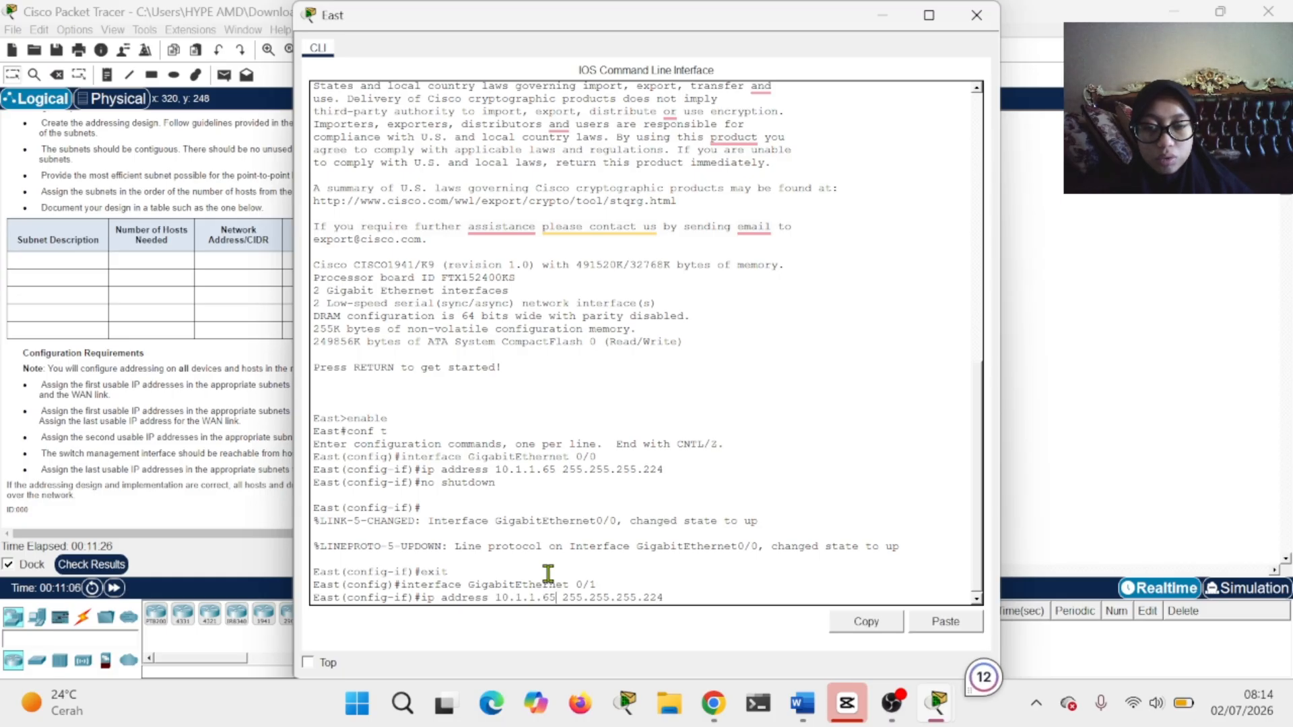
key("BackSpace")
key("BackSpace")
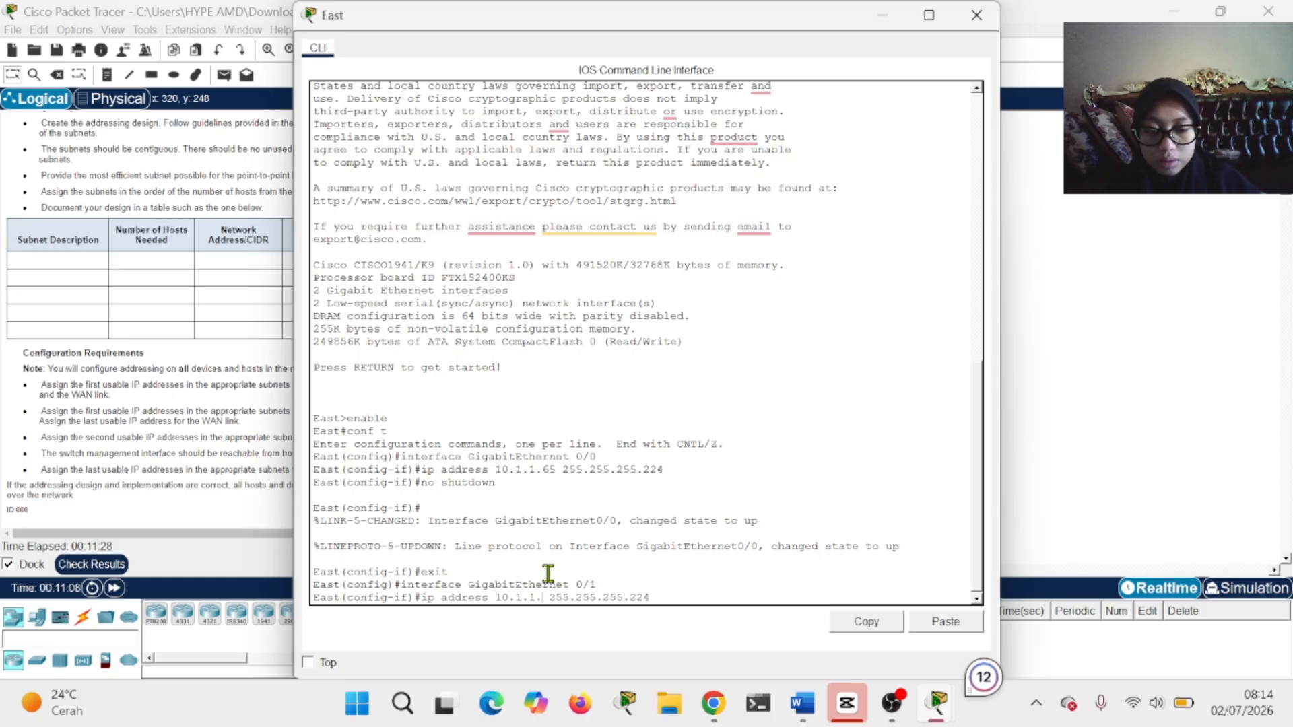
type("97")
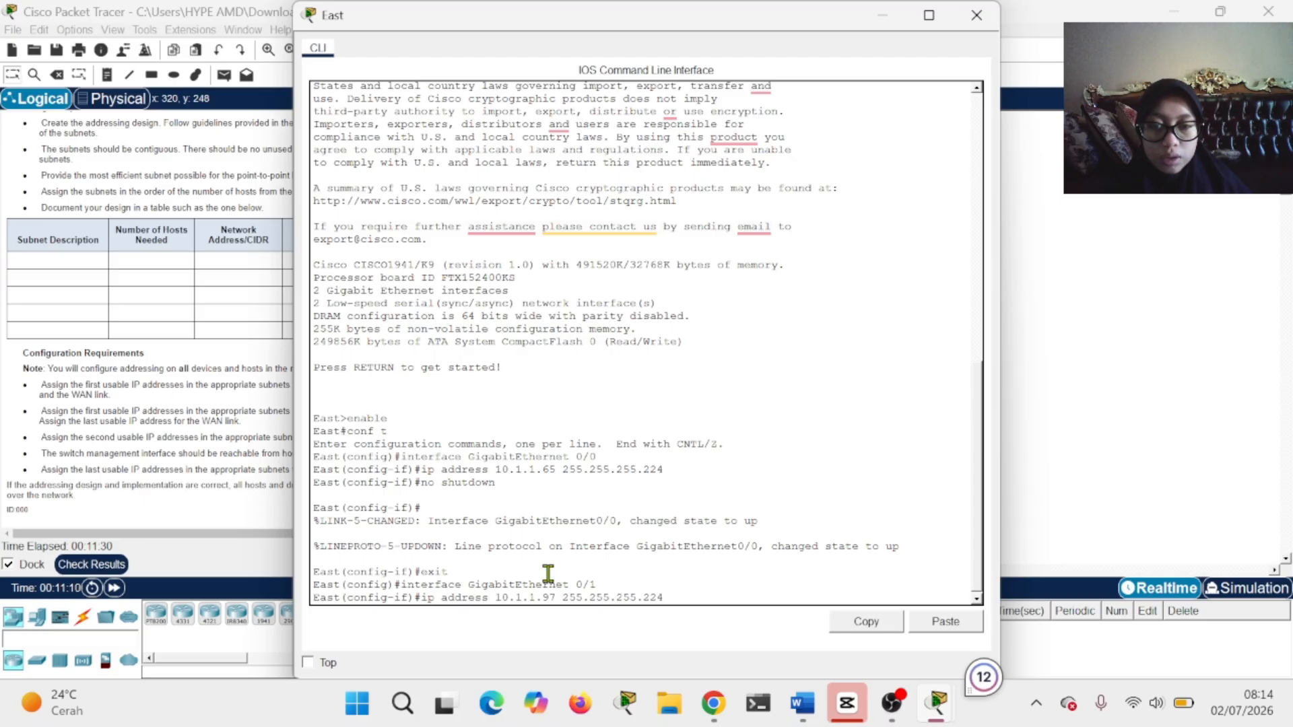
key("End")
key("BackSpace")
key("BackSpace")
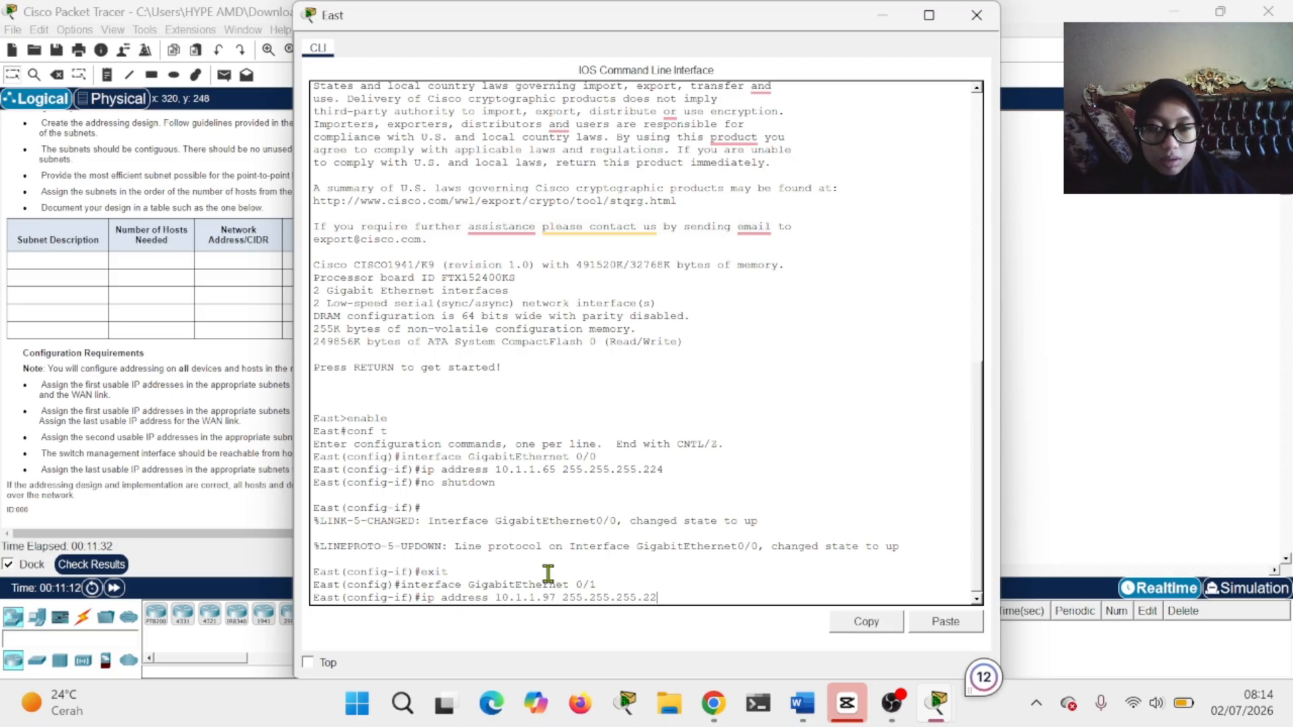
type("20")
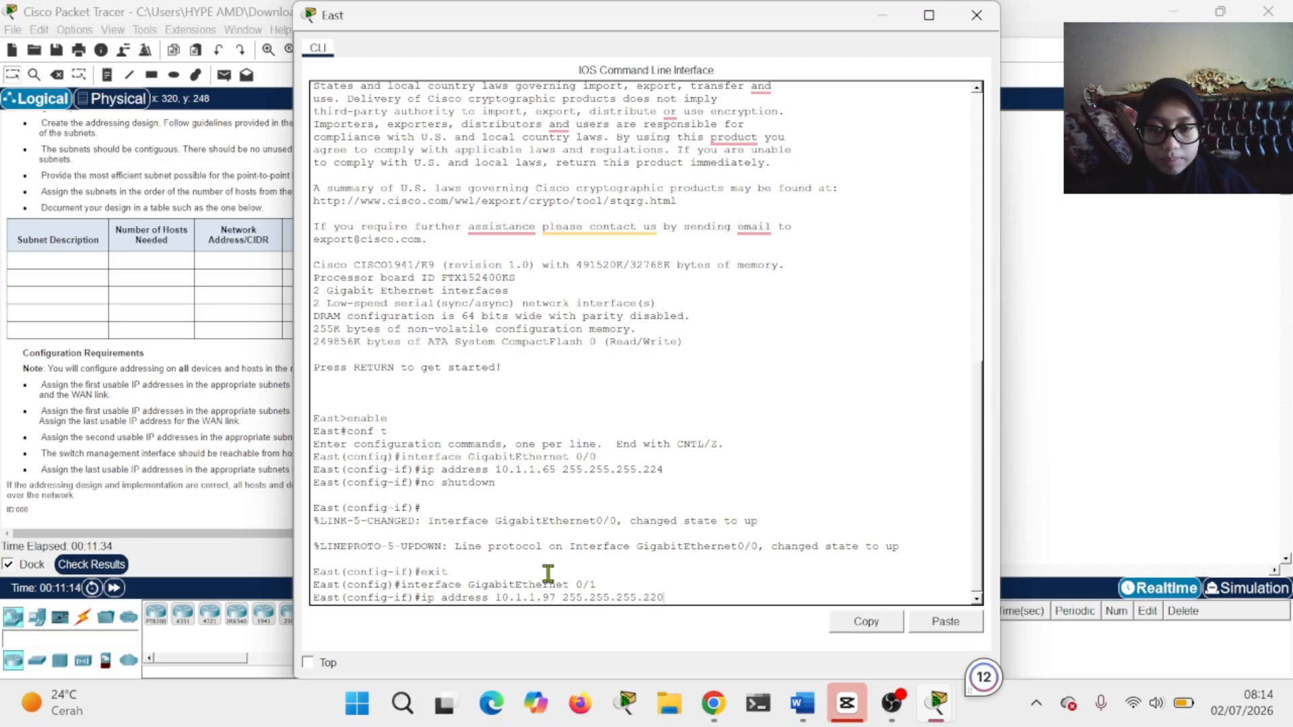
key("BackSpace")
key("BackSpace")
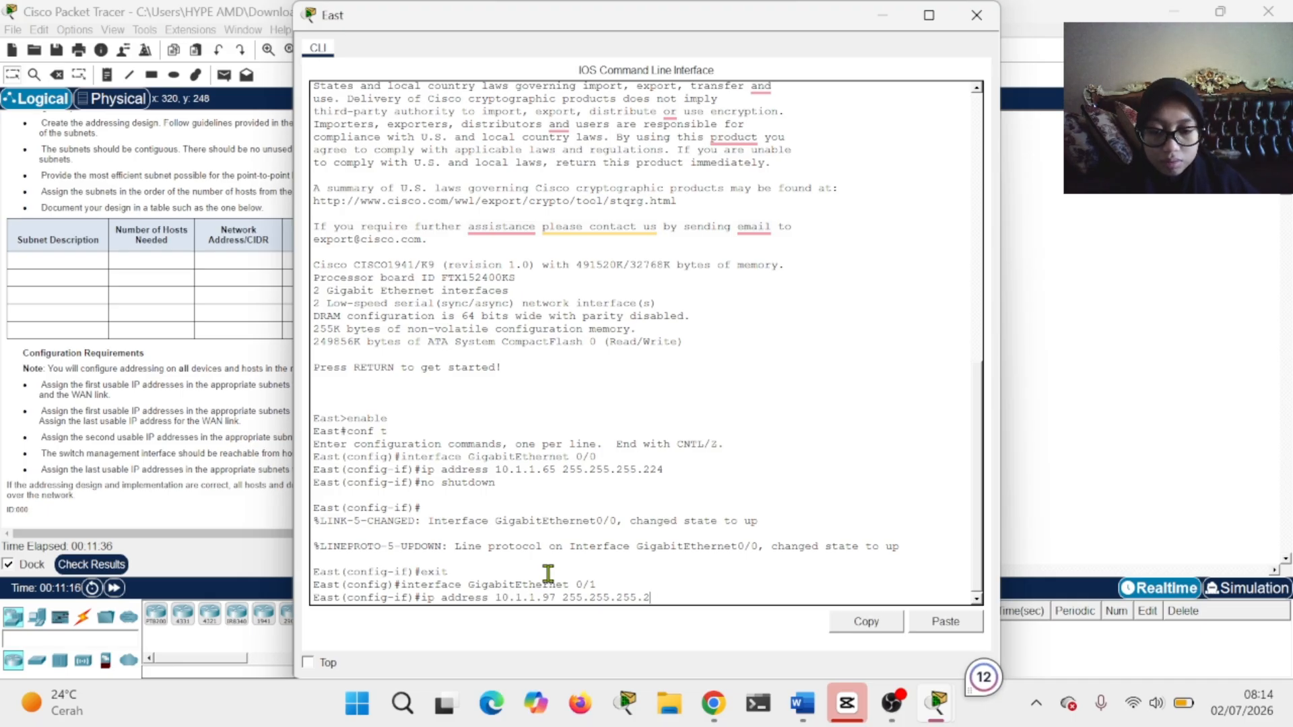
type("40")
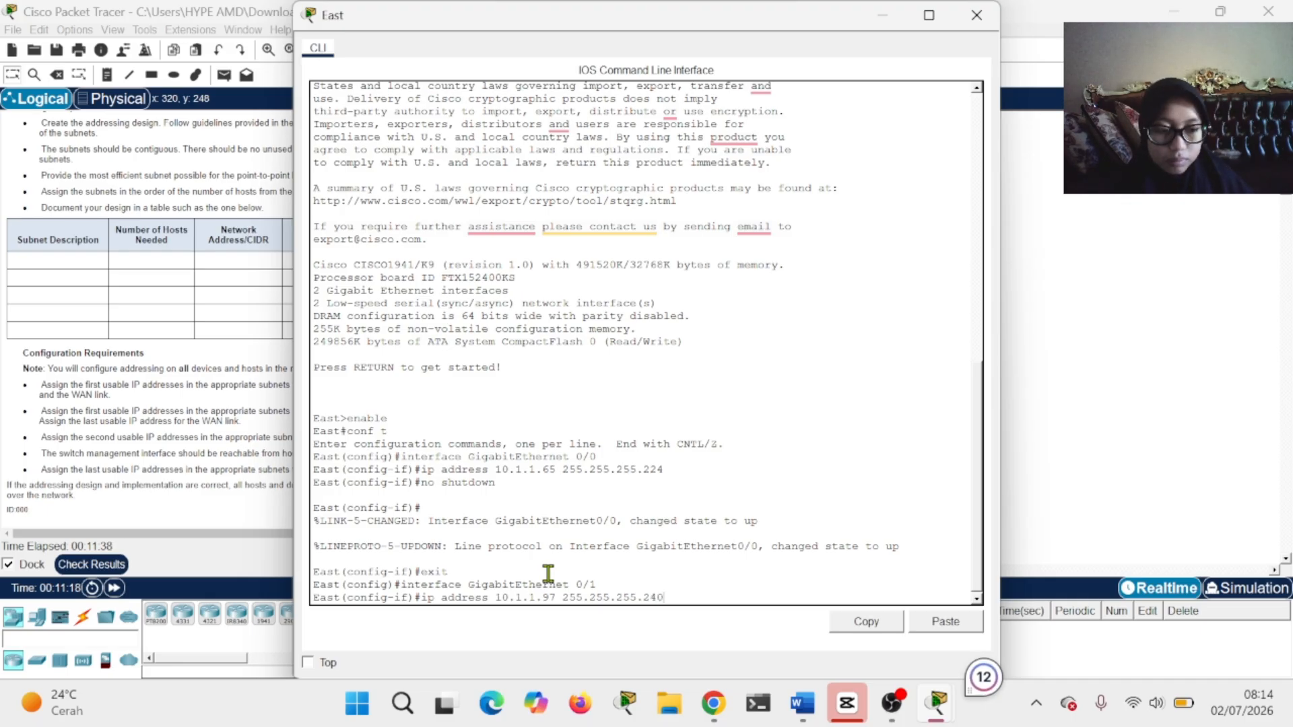
key("Return")
- Bring up East's GigabitEthernet 0/1 interface with no shutdown
type("exit")
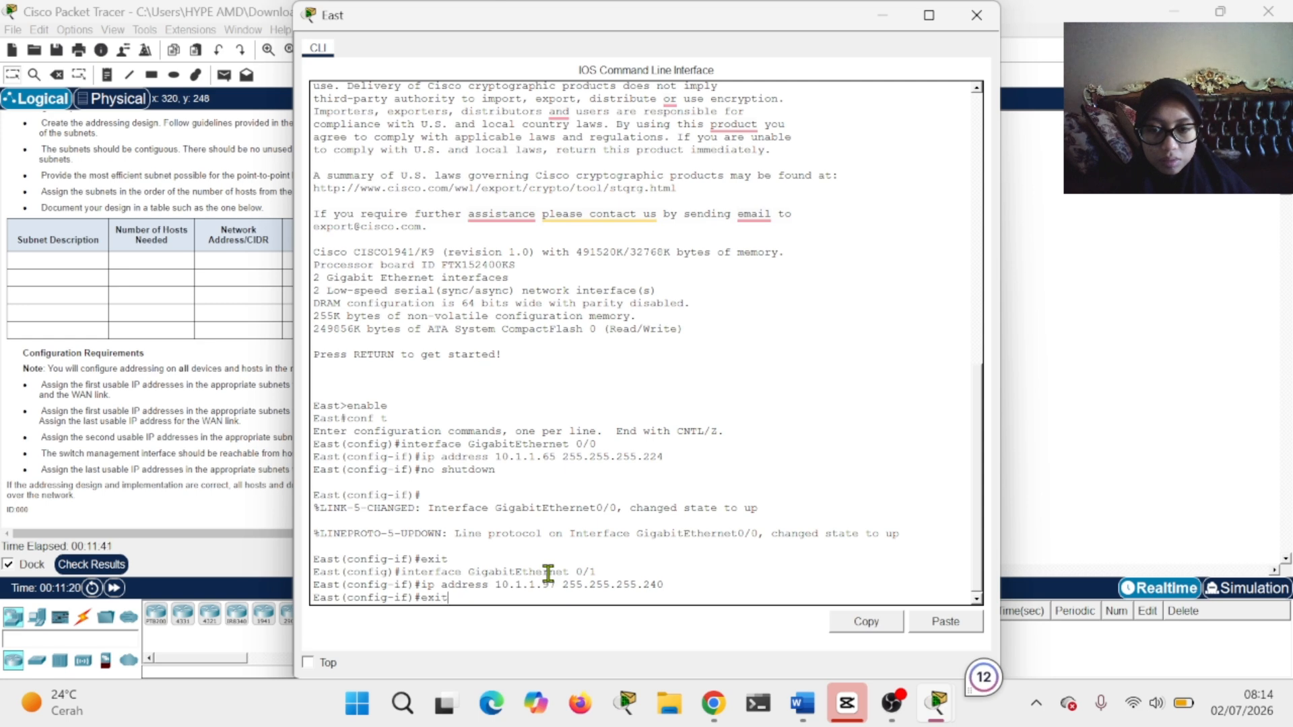
key("Up")
key("Return")
- Exit the GigabitEthernet 0/1 interface configuration back to East's global configuration mode
key("Up")
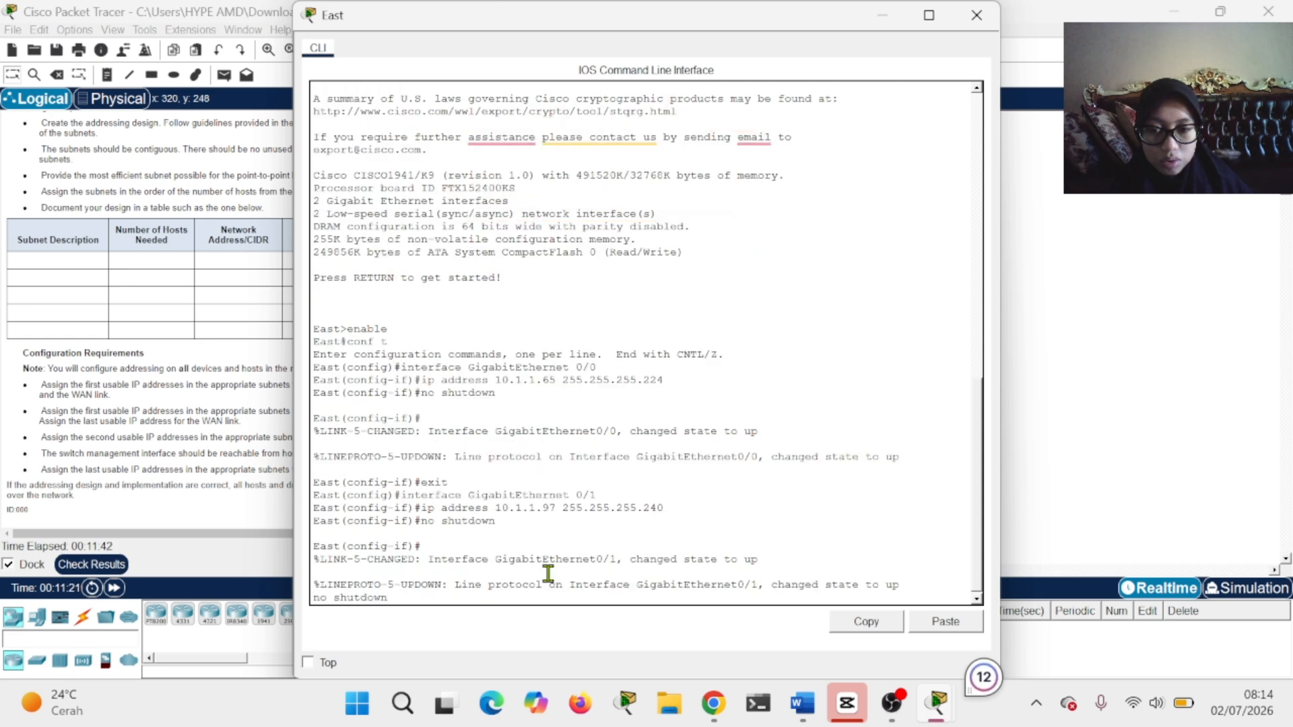
key("Up")
key("Up")
key("Up")
key("Up")
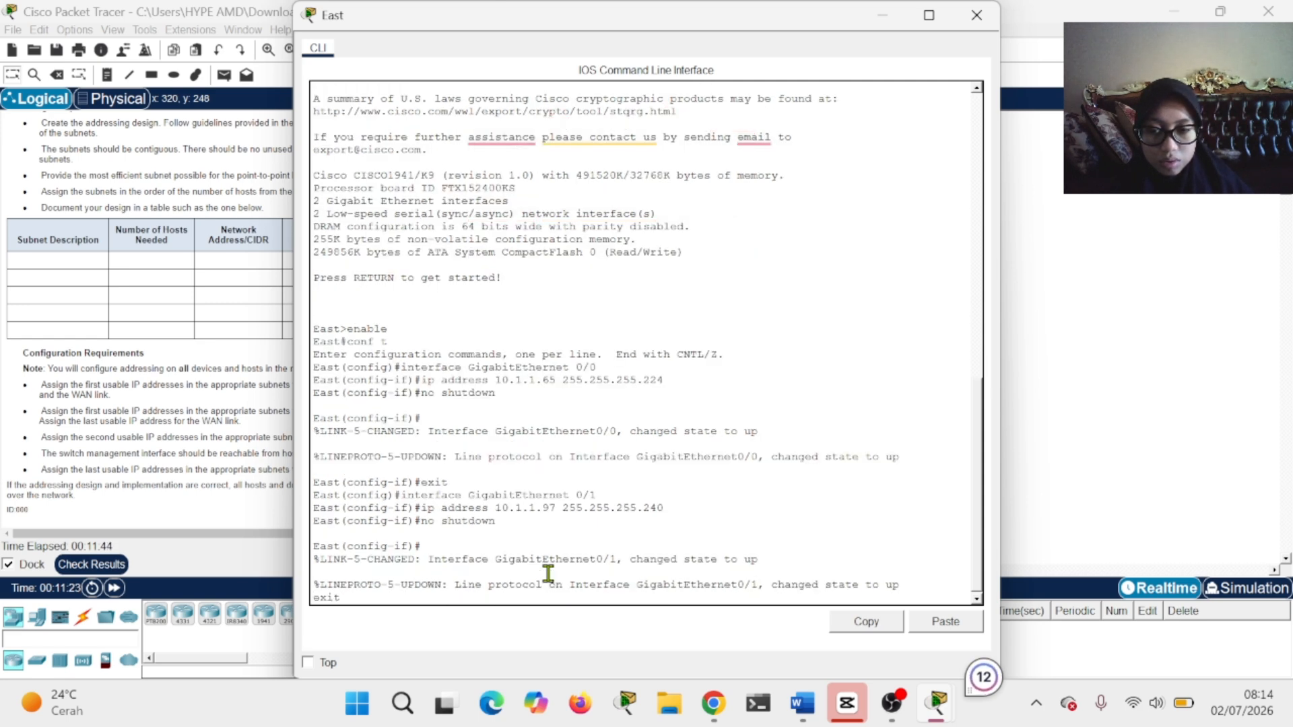
key("Up")
key("Up")
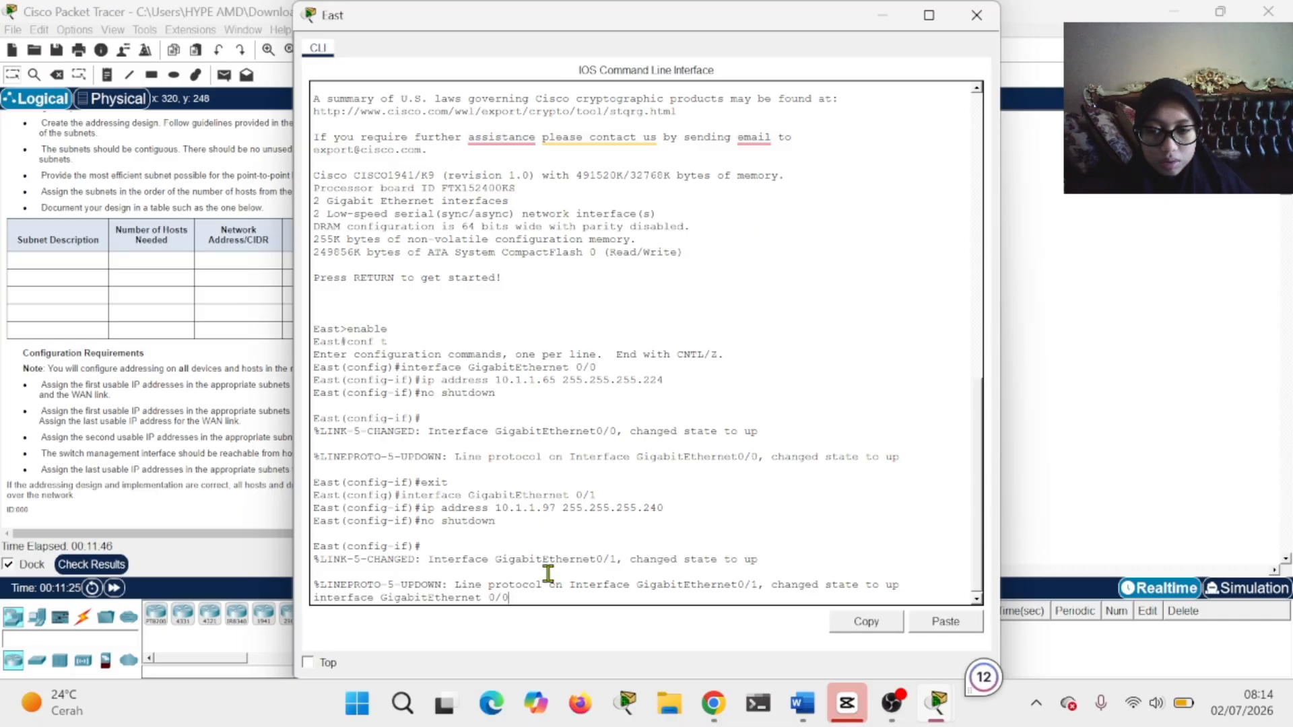
key("Down")
key("Down")
key("Down")
key("Down")
key("Down")
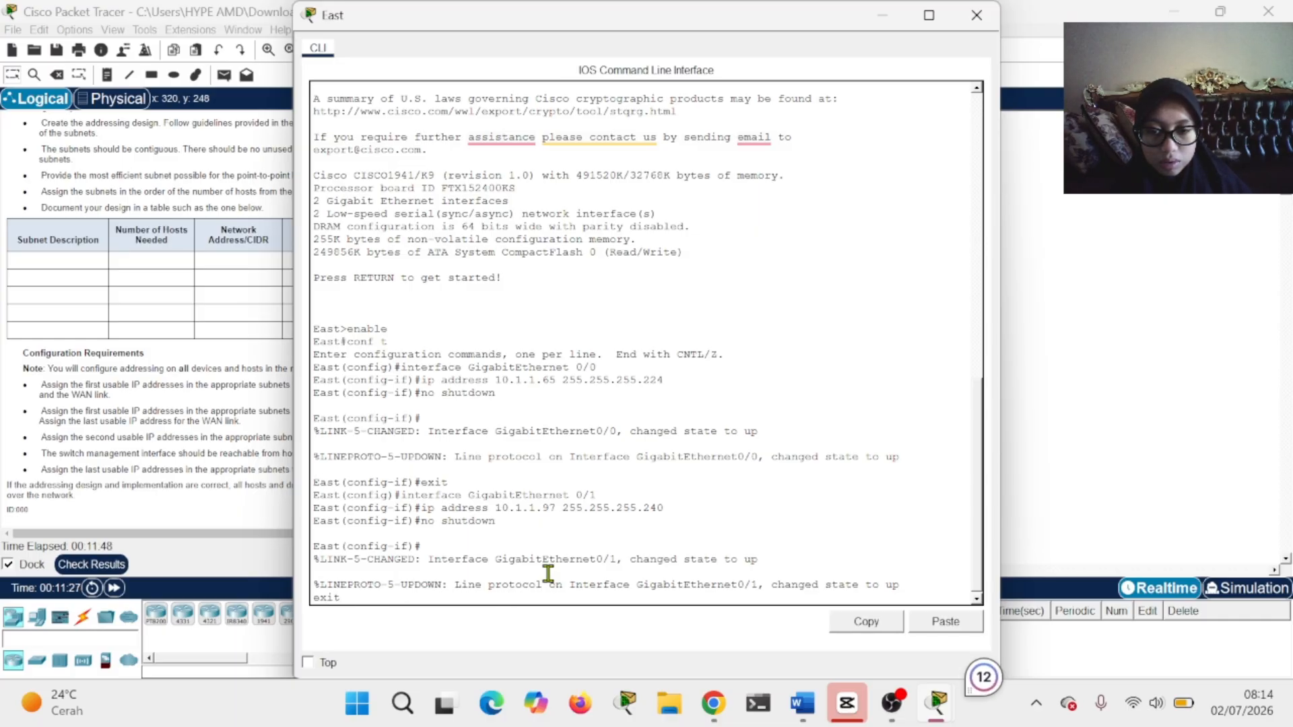
key("Down")
key("Up")
key("Up")
key("Up")
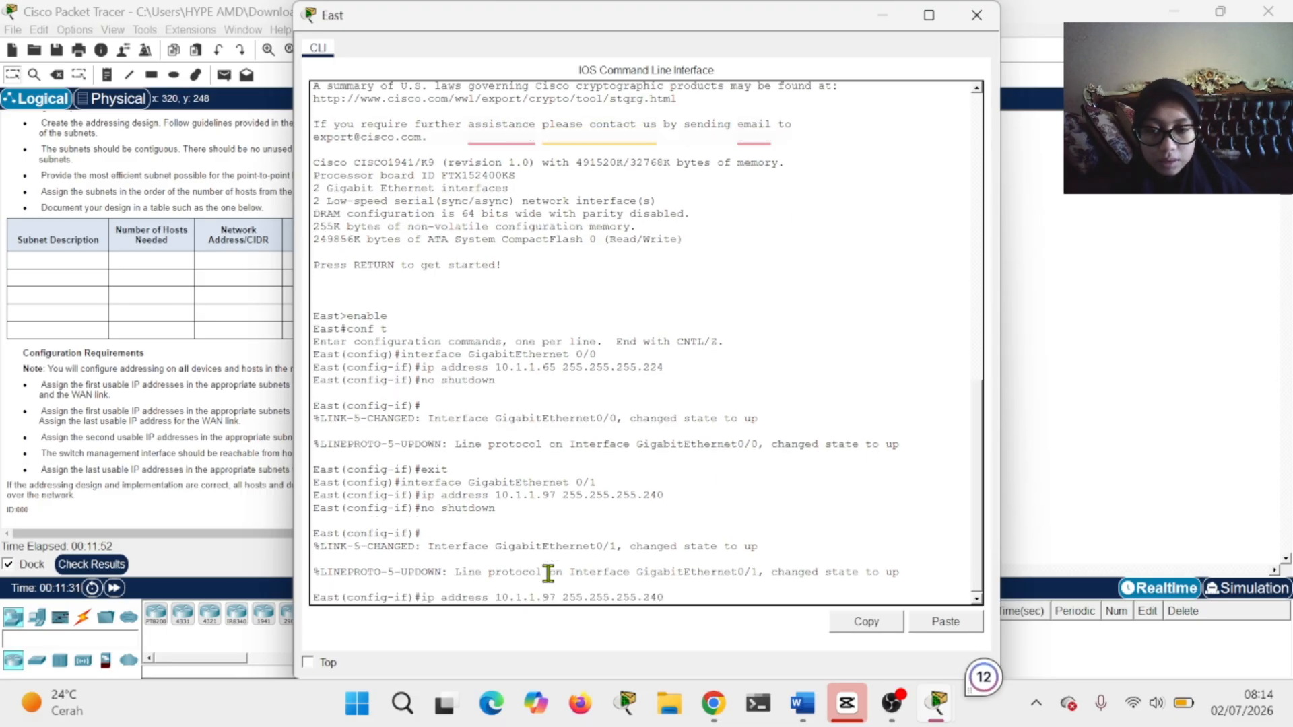
key("Up")
key("Return")
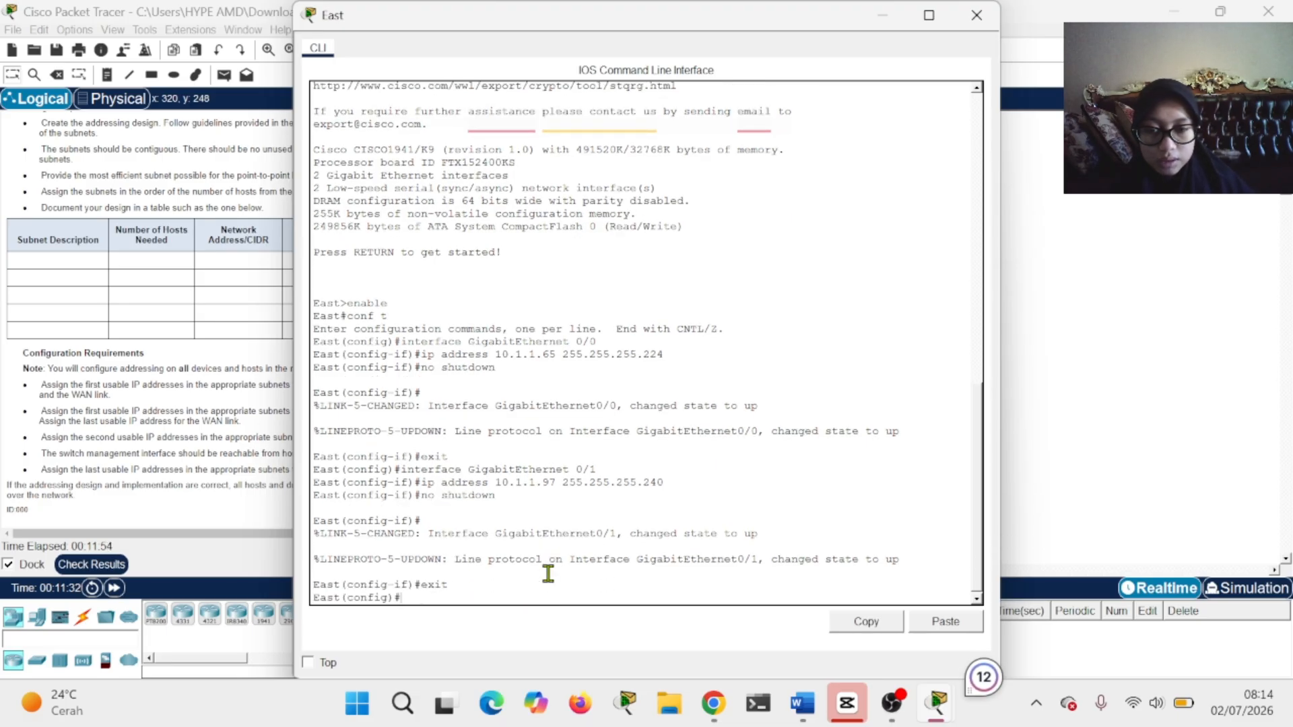
- Enter interface configuration mode for Serial 0/0/0 on the East router
key("Up")
key("Up")
key("Up")
key("Up")
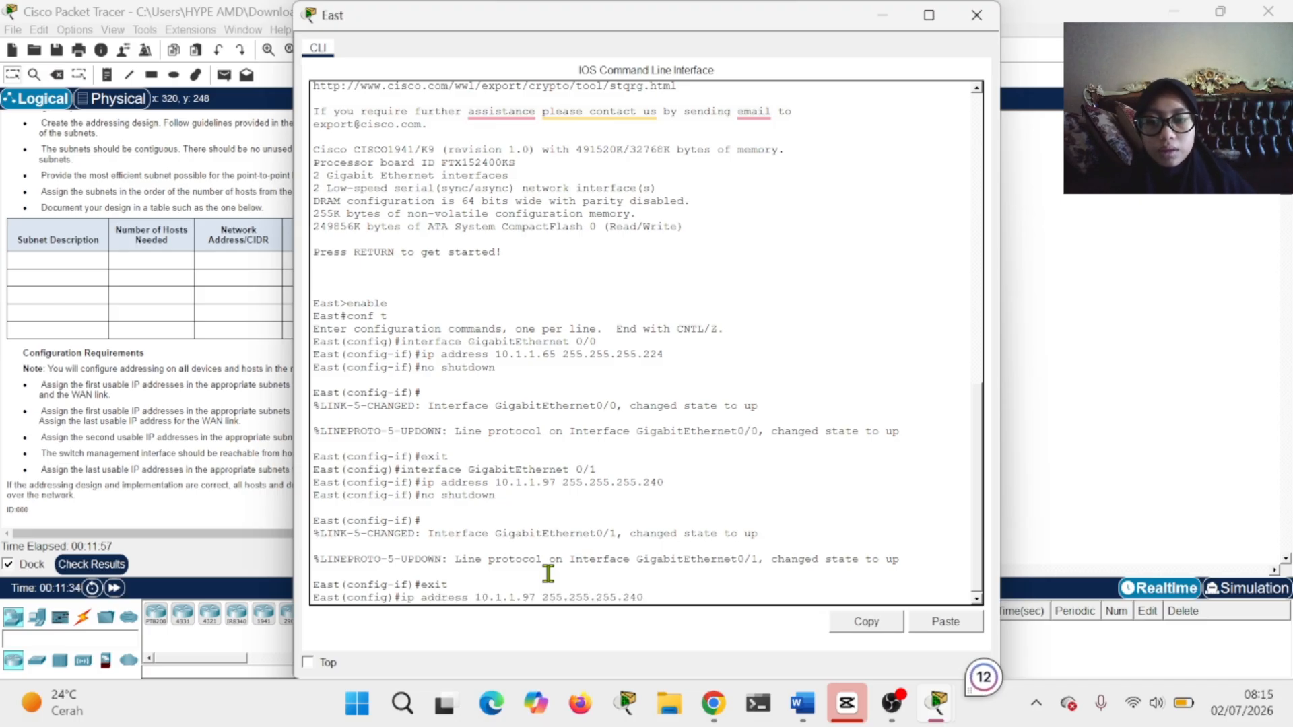
key("BackSpace")
key("BackSpace")
key("BackSpace")
key("BackSpace")
key("BackSpace")
key("BackSpace")
key("BackSpace")
key("BackSpace")
key("BackSpace")
key("BackSpace")
key("BackSpace")
key("BackSpace")
key("BackSpace")
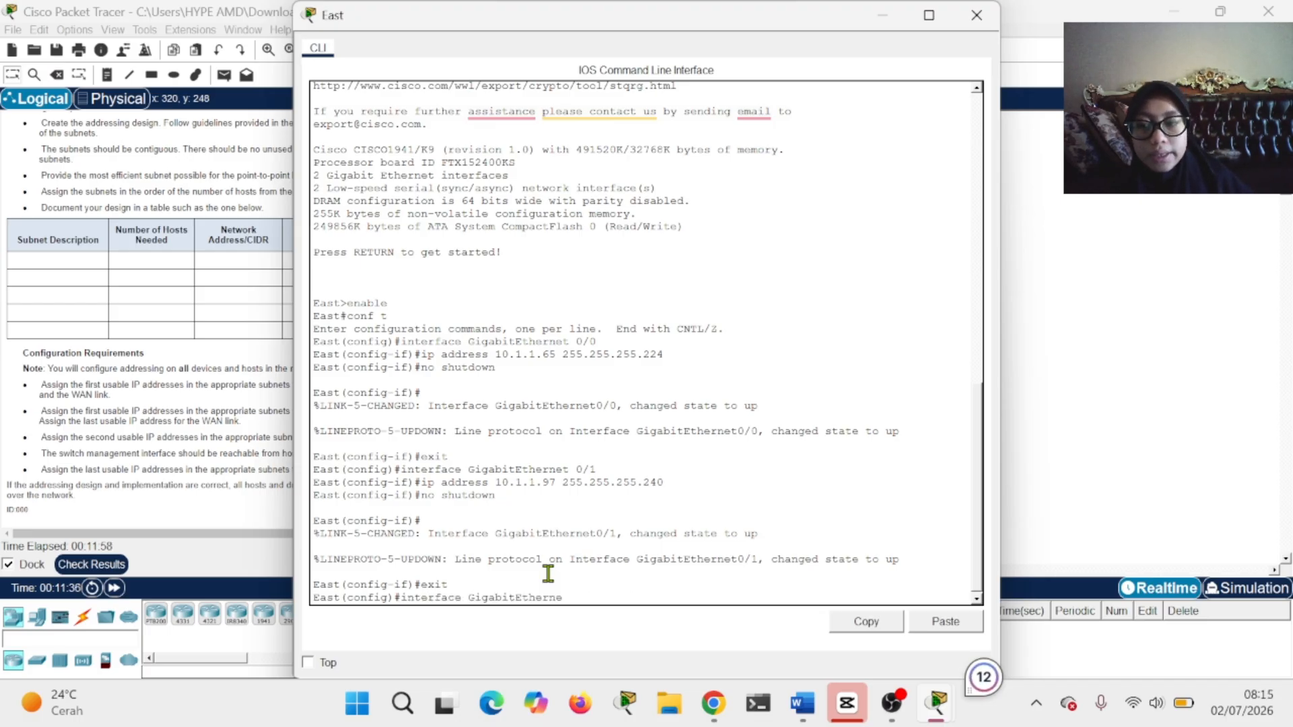
key("BackSpace")
key("BackSpace")
key("BackSpace")
key("BackSpace")
key("BackSpace")
key("BackSpace")
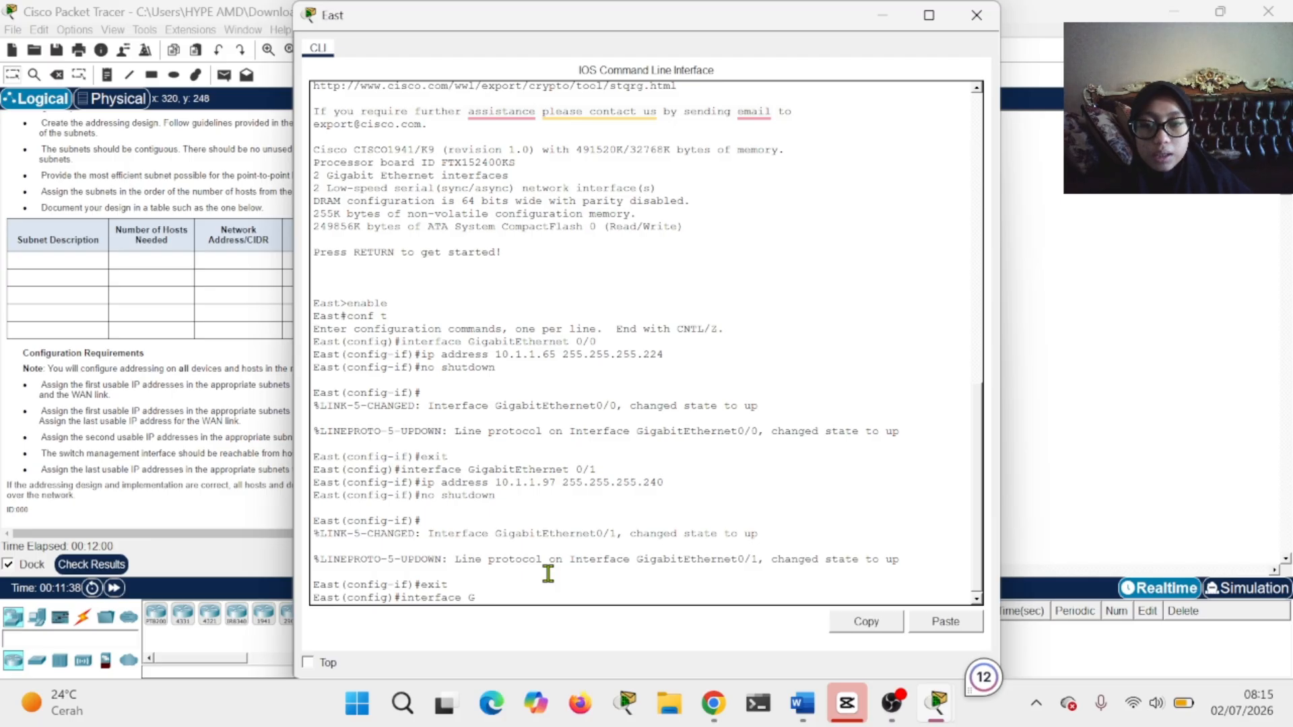
type("S")
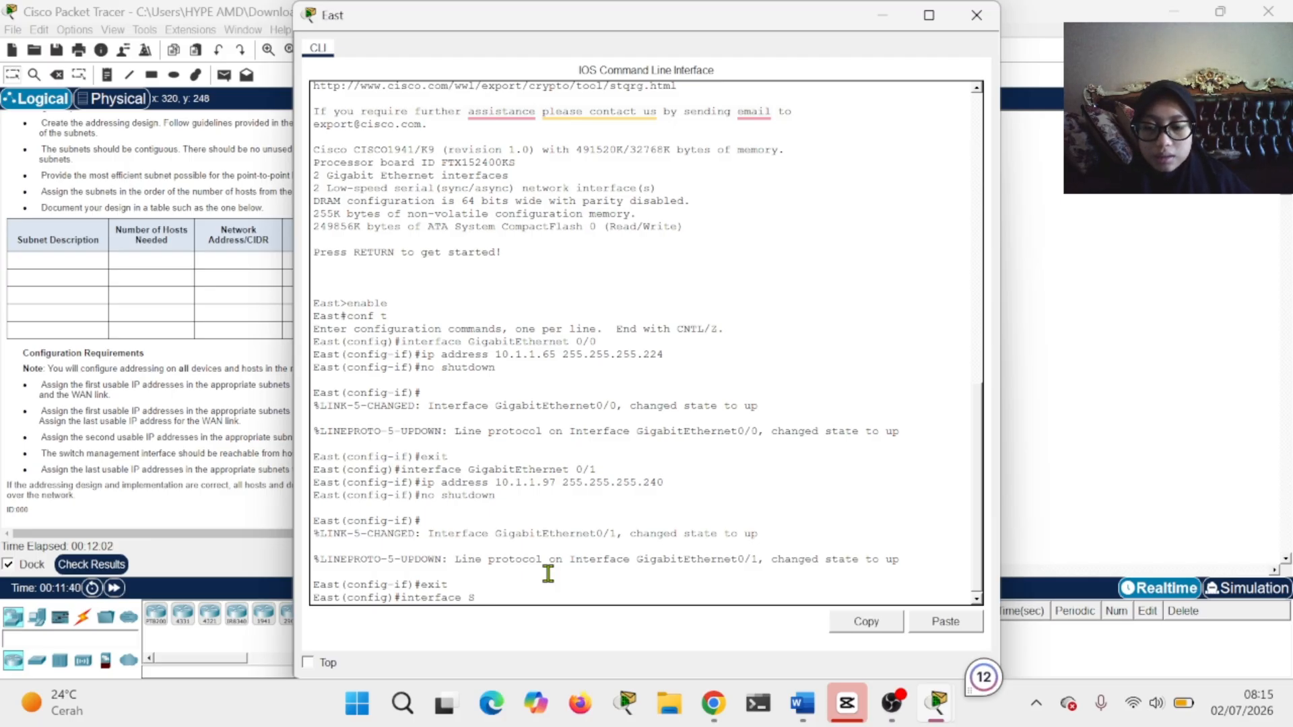
type("eril")
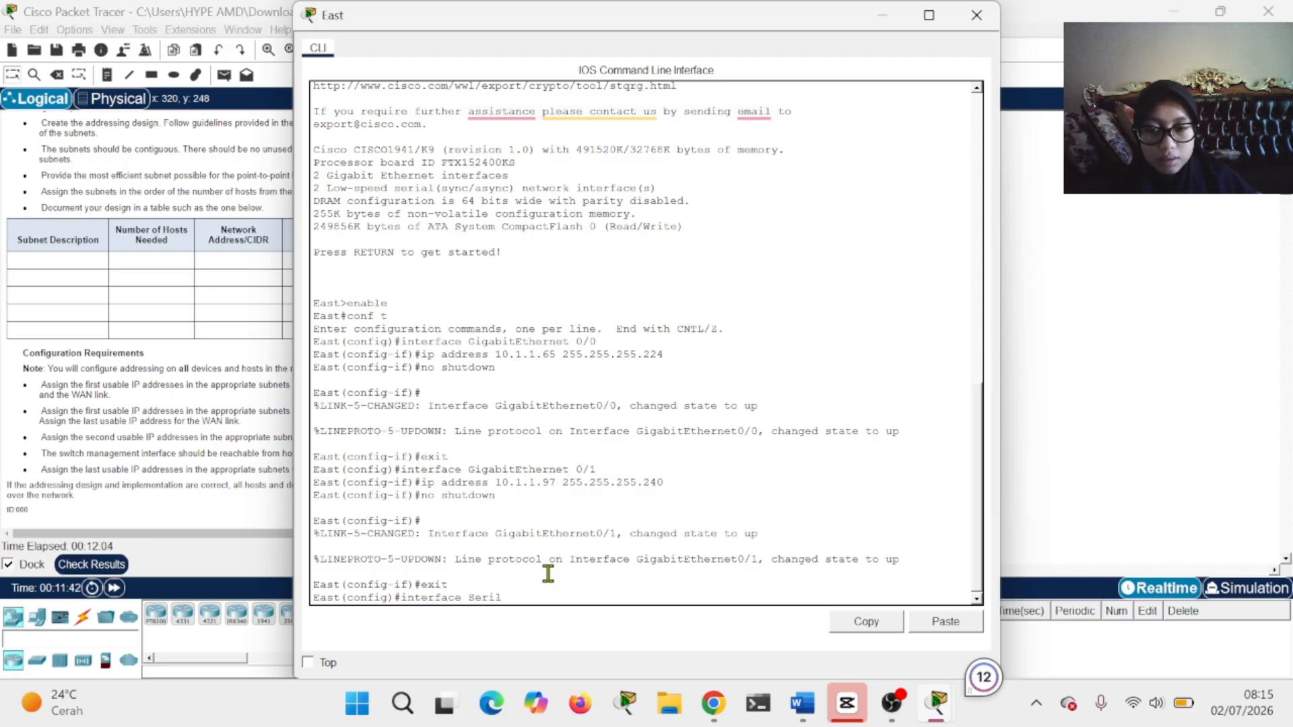
key("BackSpace")
type("al")
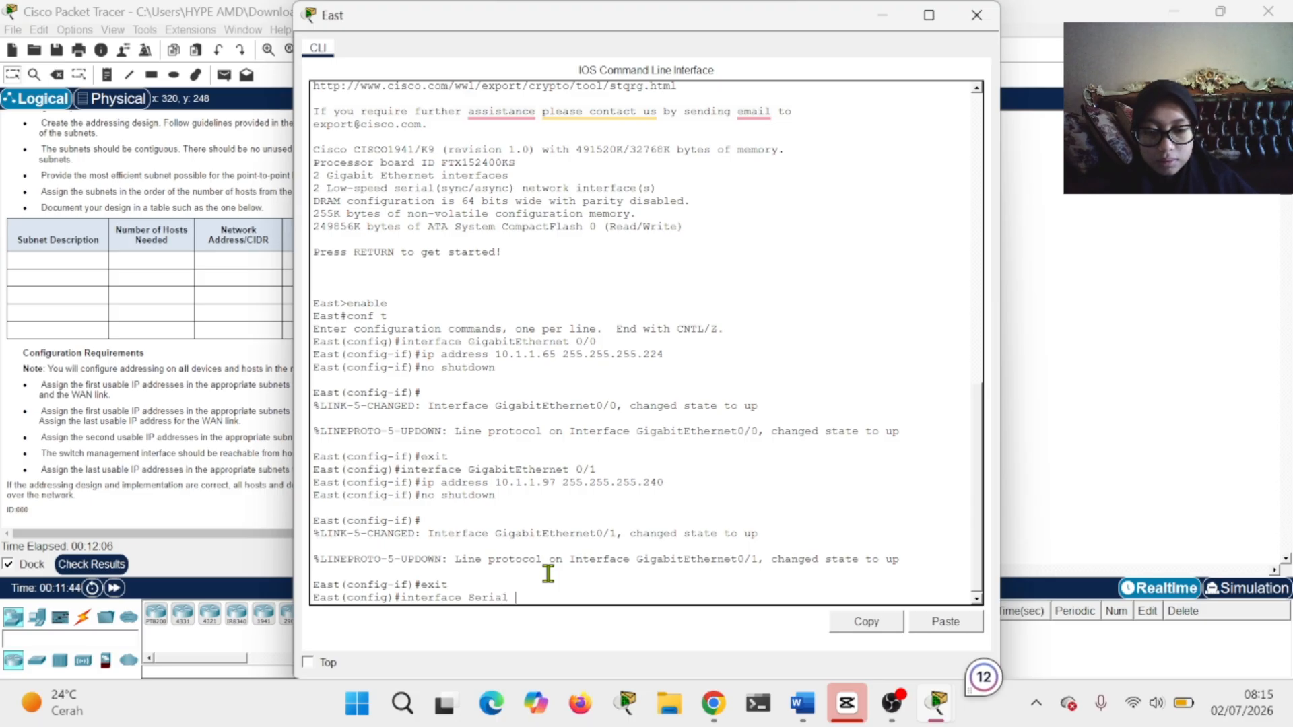
type(" 0/0/0")
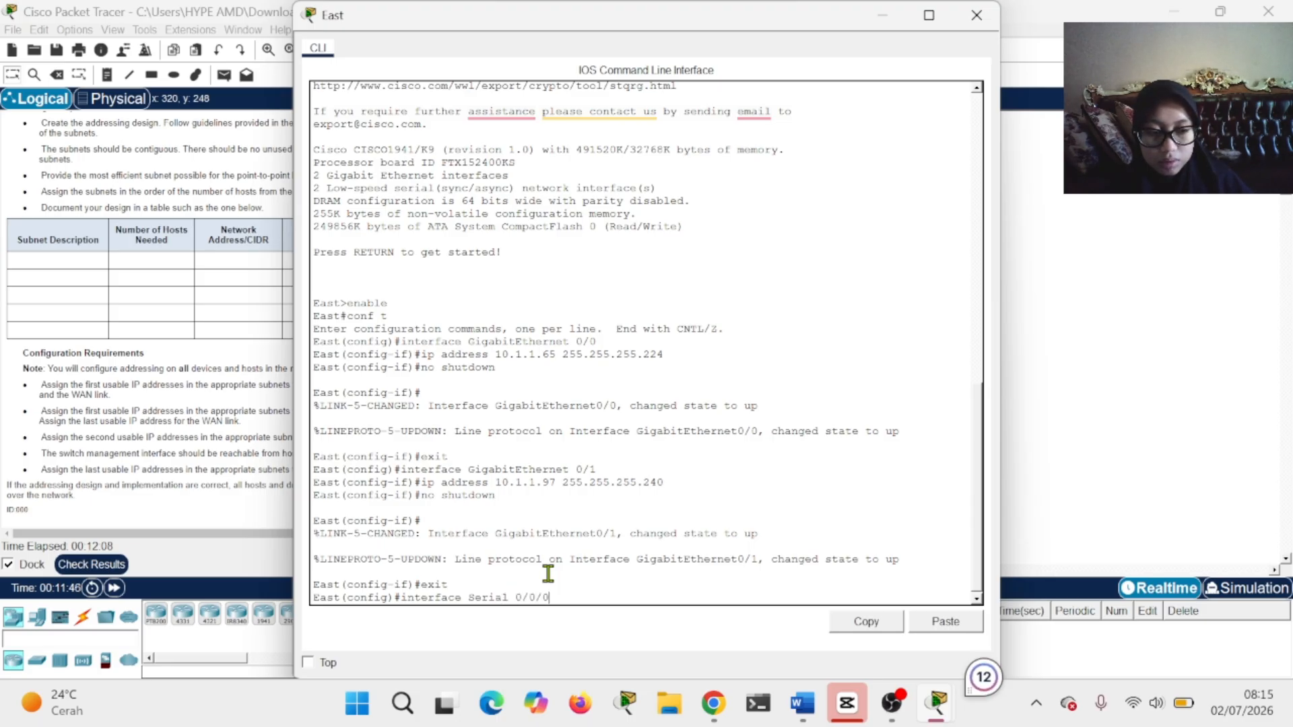
key("Return")
type("ip ")
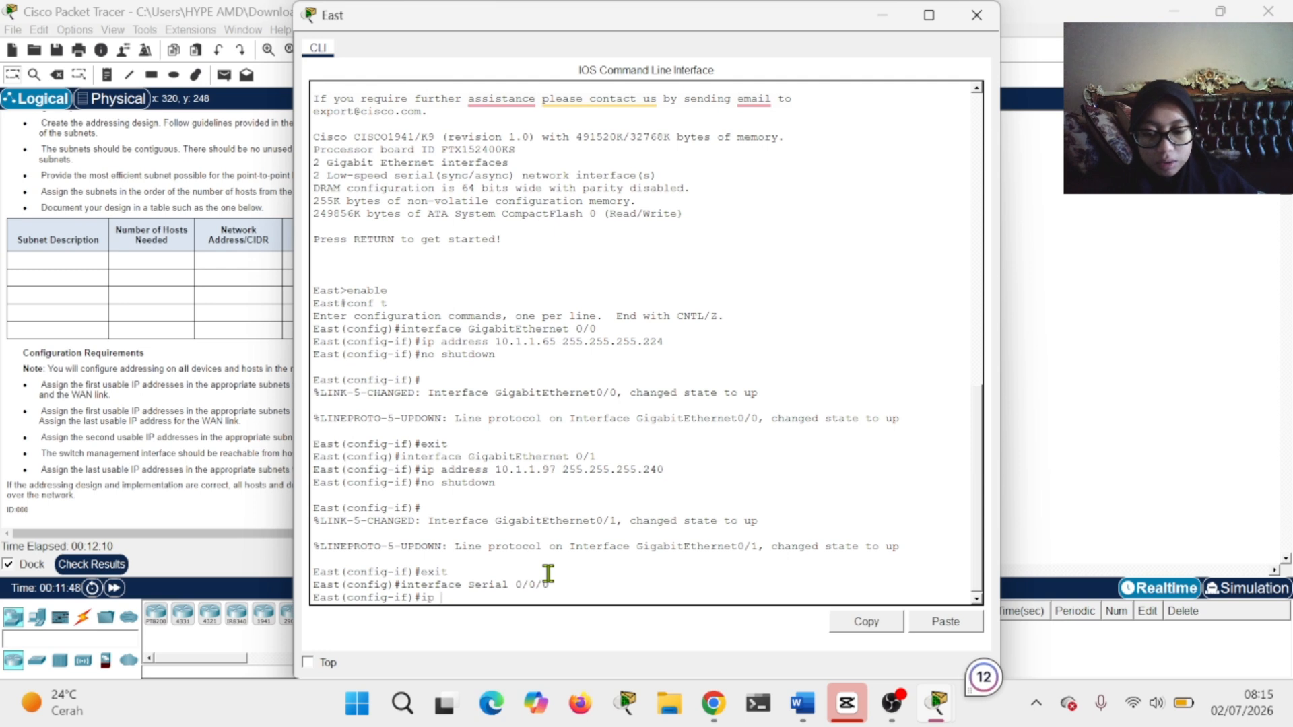
type("addre")
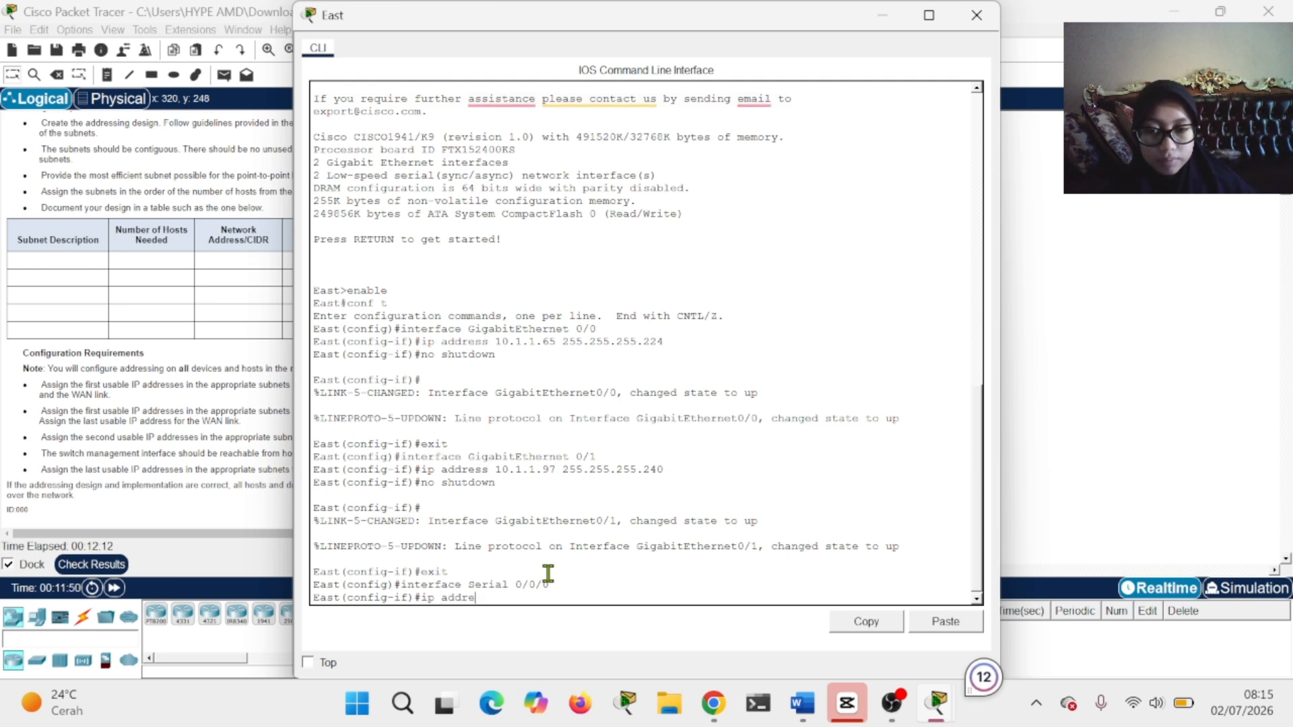
key("BackSpace")
key("BackSpace")
key("BackSpace")
key("BackSpace")
key("BackSpace")
key("BackSpace")
key("BackSpace")
key("BackSpace")
- Assign IP address 10.1.1.121 with subnet mask 255.255.255.252 to East's Serial 0/0/0 interface
key("Up")
key("Up")
key("Up")
key("Up")
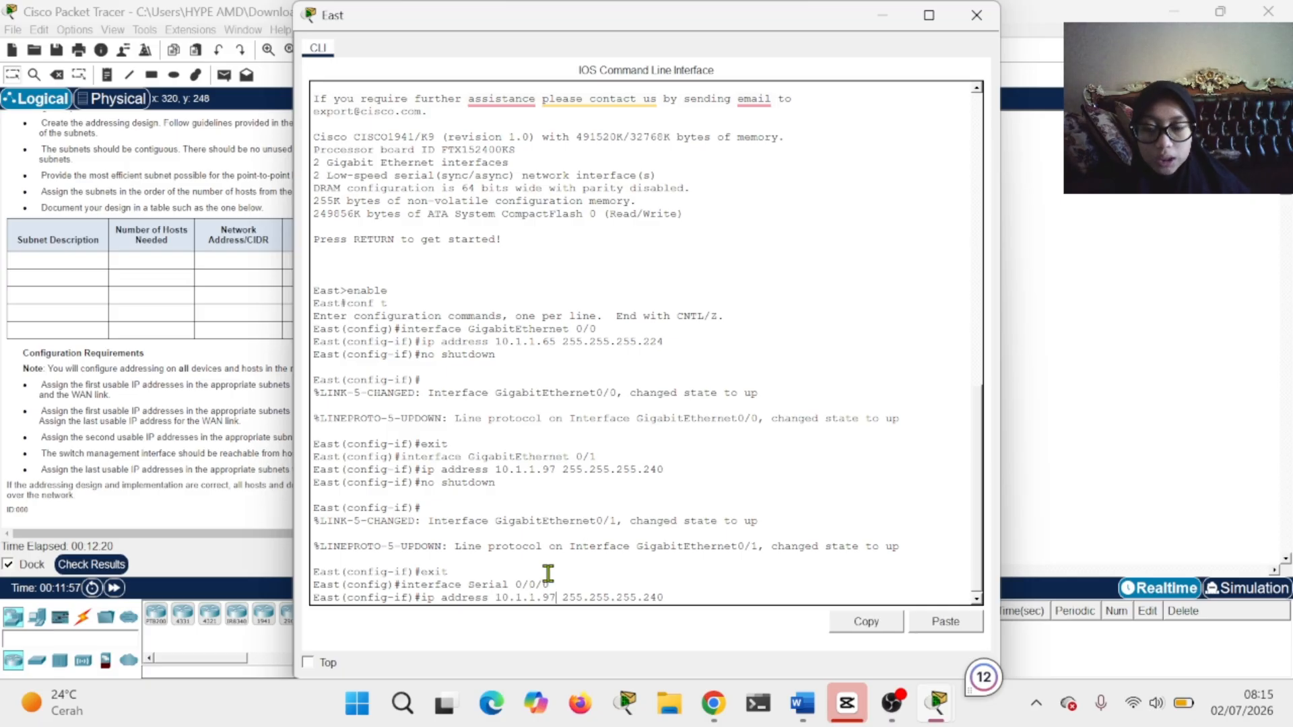
key("BackSpace")
key("BackSpace")
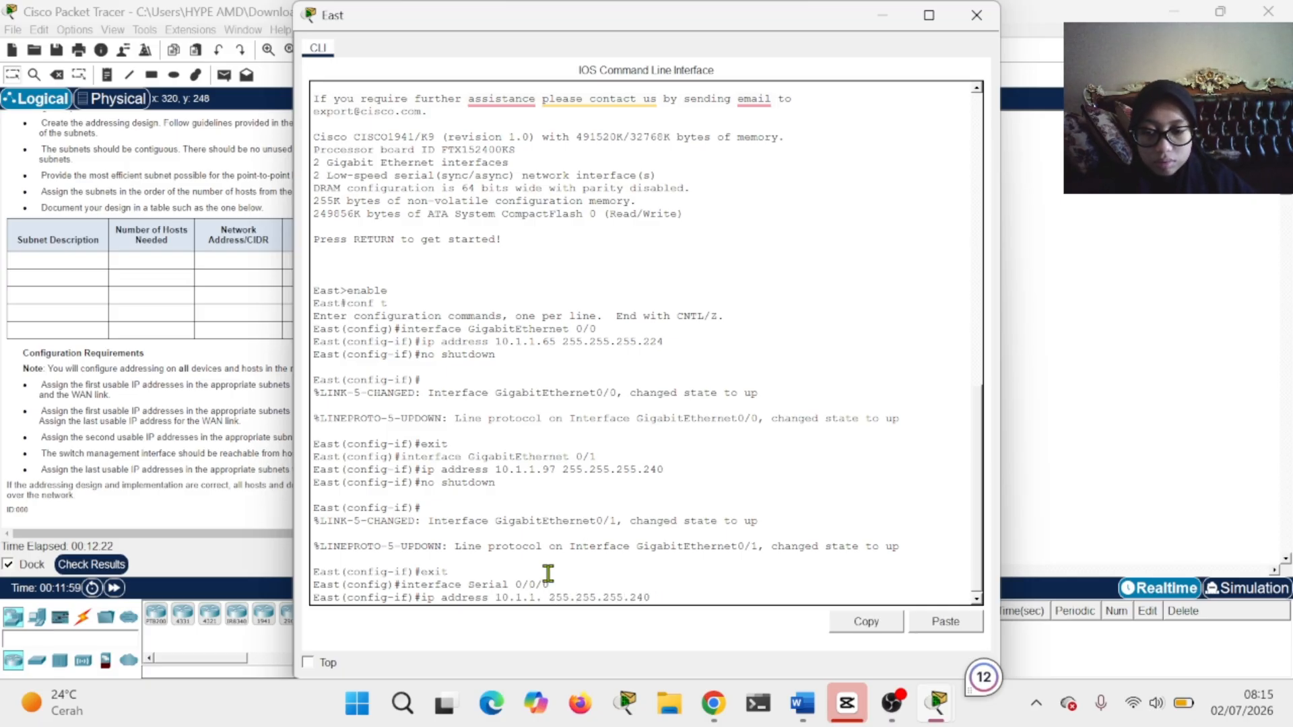
type("121")
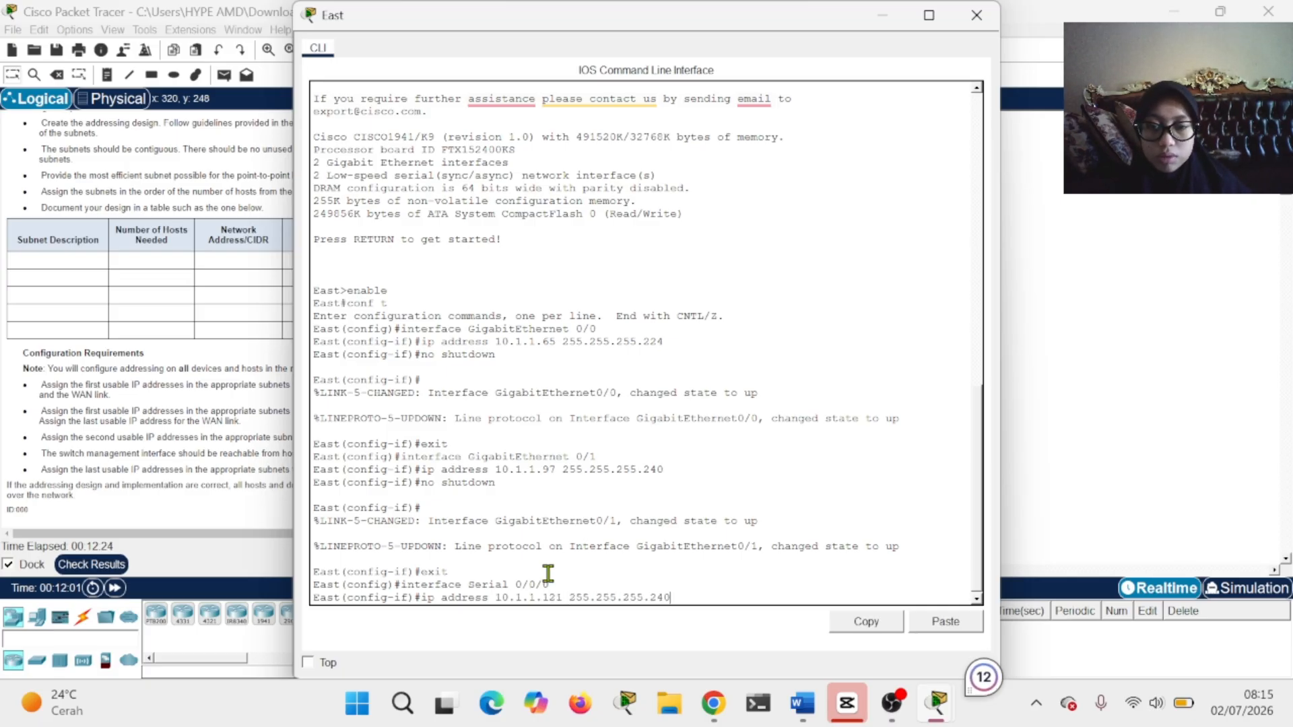
key("BackSpace")
key("BackSpace")
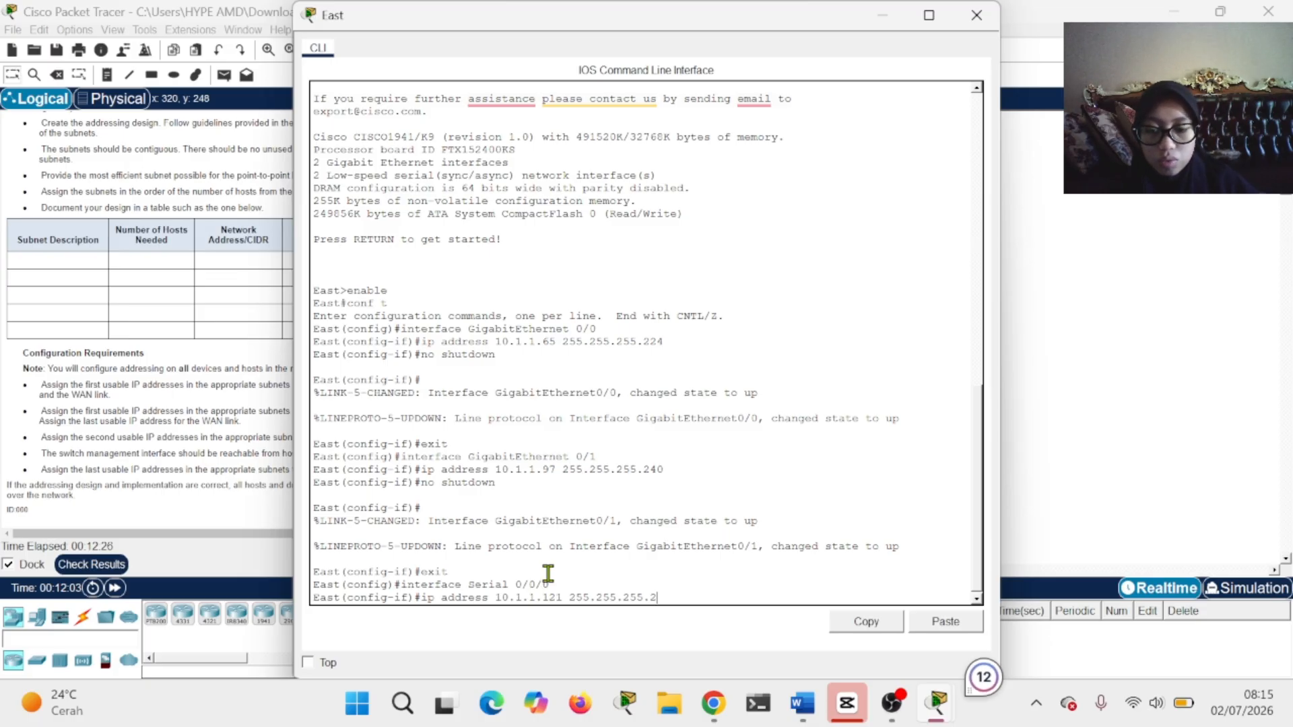
type("52")
key("Return")
- Bring up East's Serial 0/0/0 interface with no shutdown
key("Up")
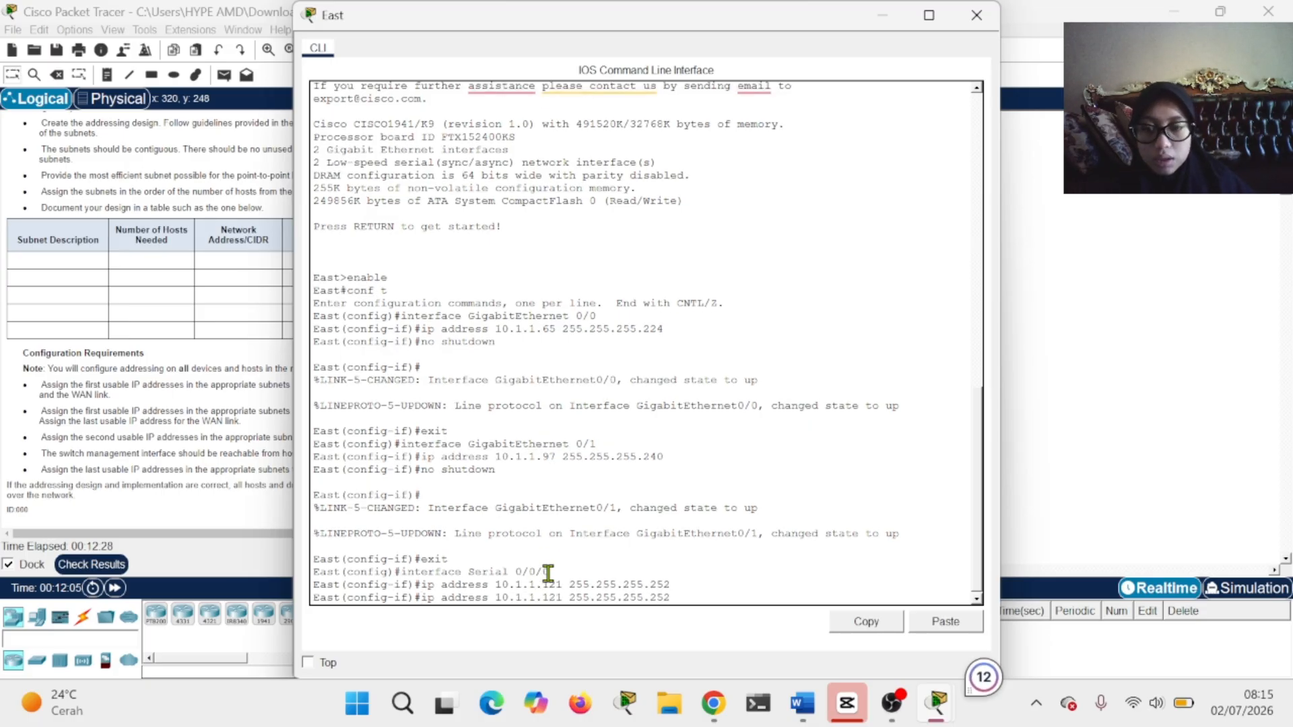
key("BackSpace")
key("BackSpace")
key("BackSpace")
key("BackSpace")
key("BackSpace")
key("BackSpace")
key("BackSpace")
key("BackSpace")
key("BackSpace")
key("BackSpace")
key("BackSpace")
key("BackSpace")
key("BackSpace")
key("BackSpace")
key("BackSpace")
key("BackSpace")
key("BackSpace")
key("BackSpace")
key("BackSpace")
key("BackSpace")
type("no shutdown")
key("Return")
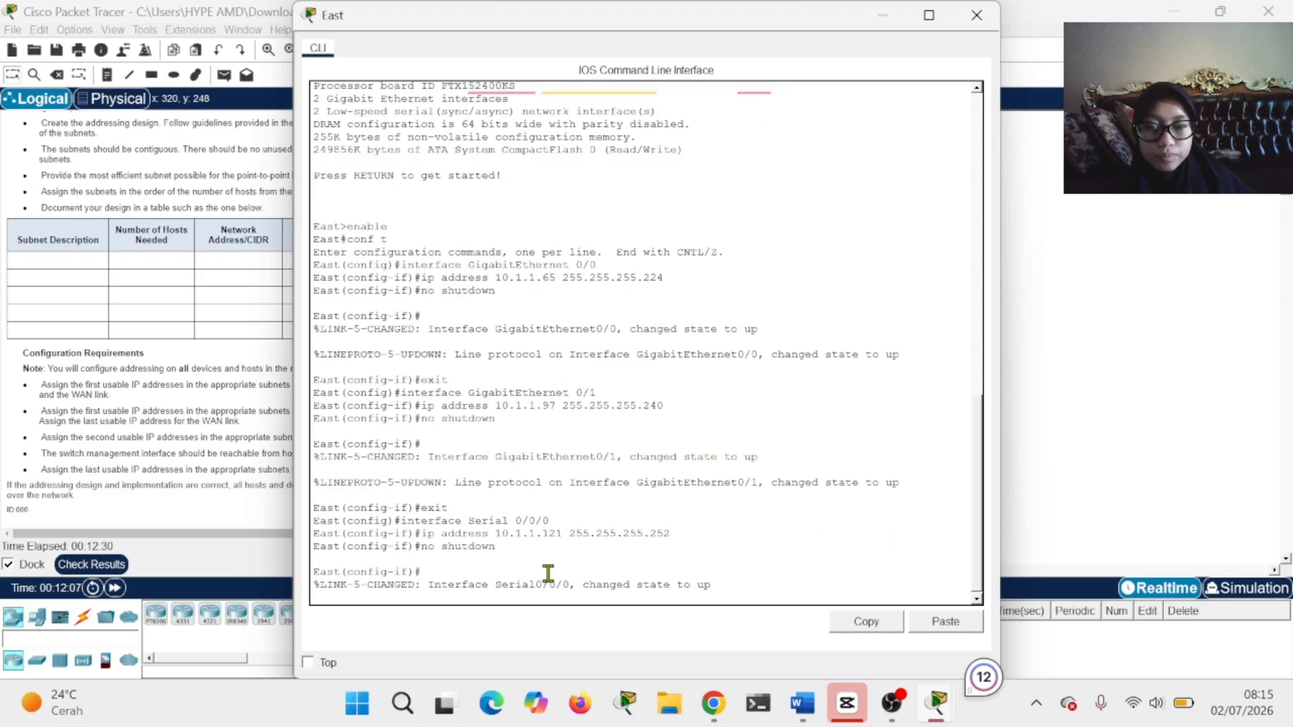
- Exit the Serial 0/0/0 interface configuration and close the East router's window
key("Up")
key("Down")
key("Return")
key("Up")
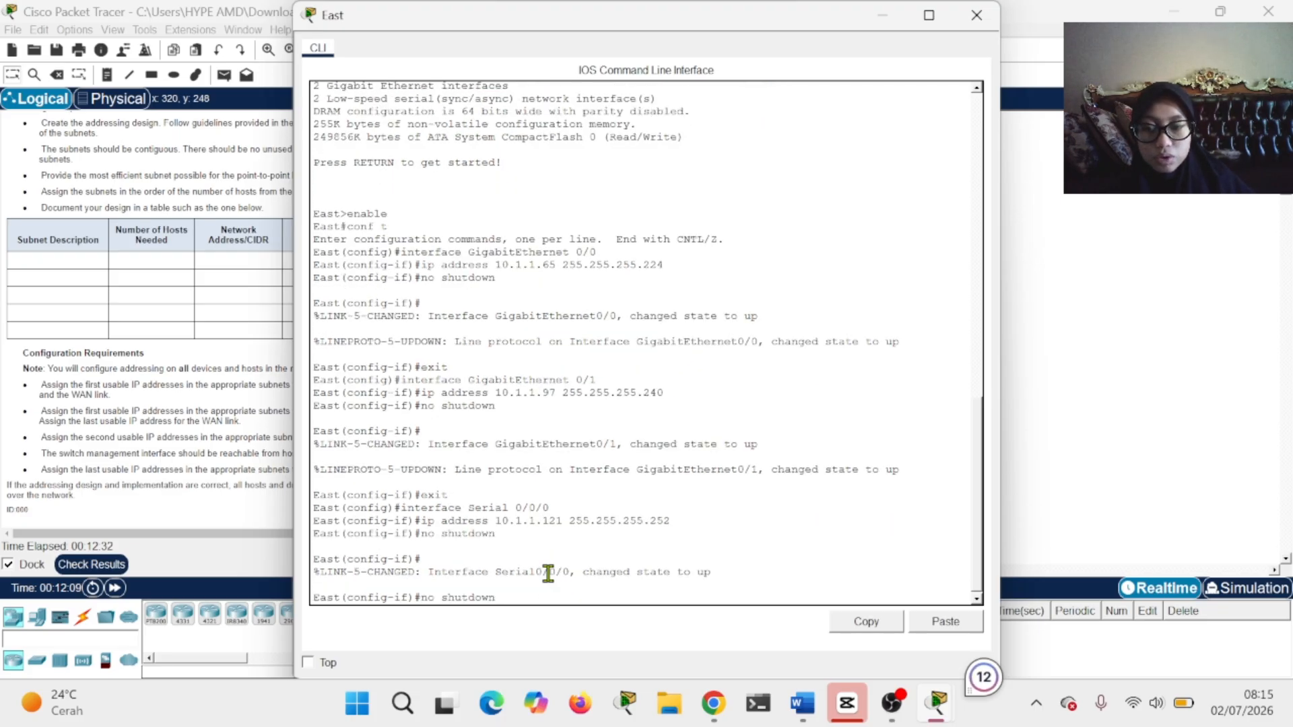
key("Up")
key("Up")
key("Up")
key("Return")
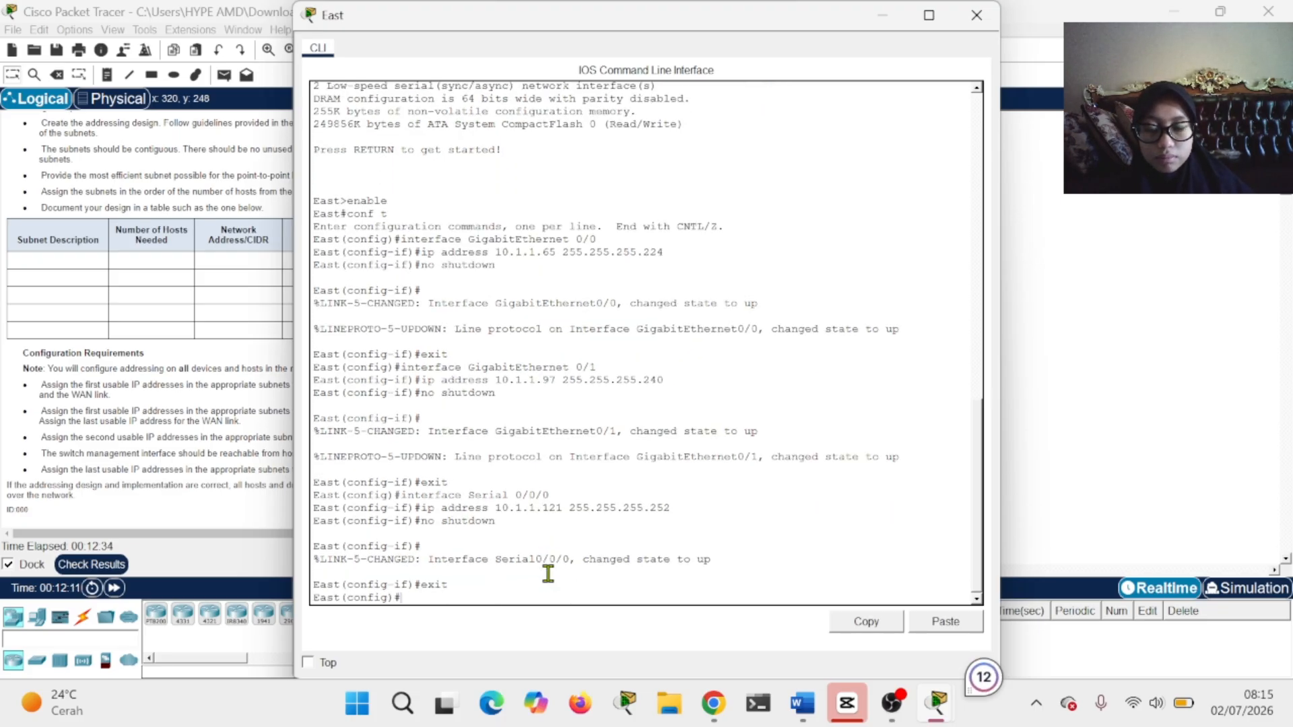
left_click(976, 16)
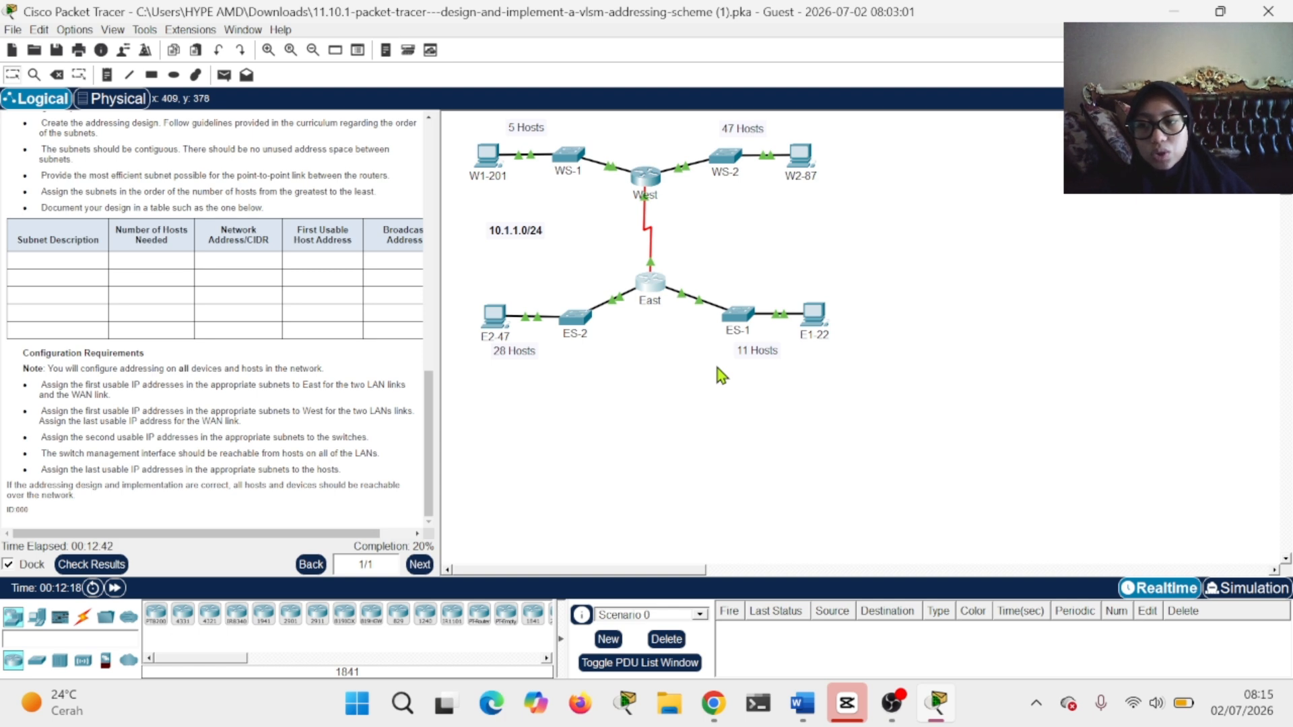
left_click(577, 330)
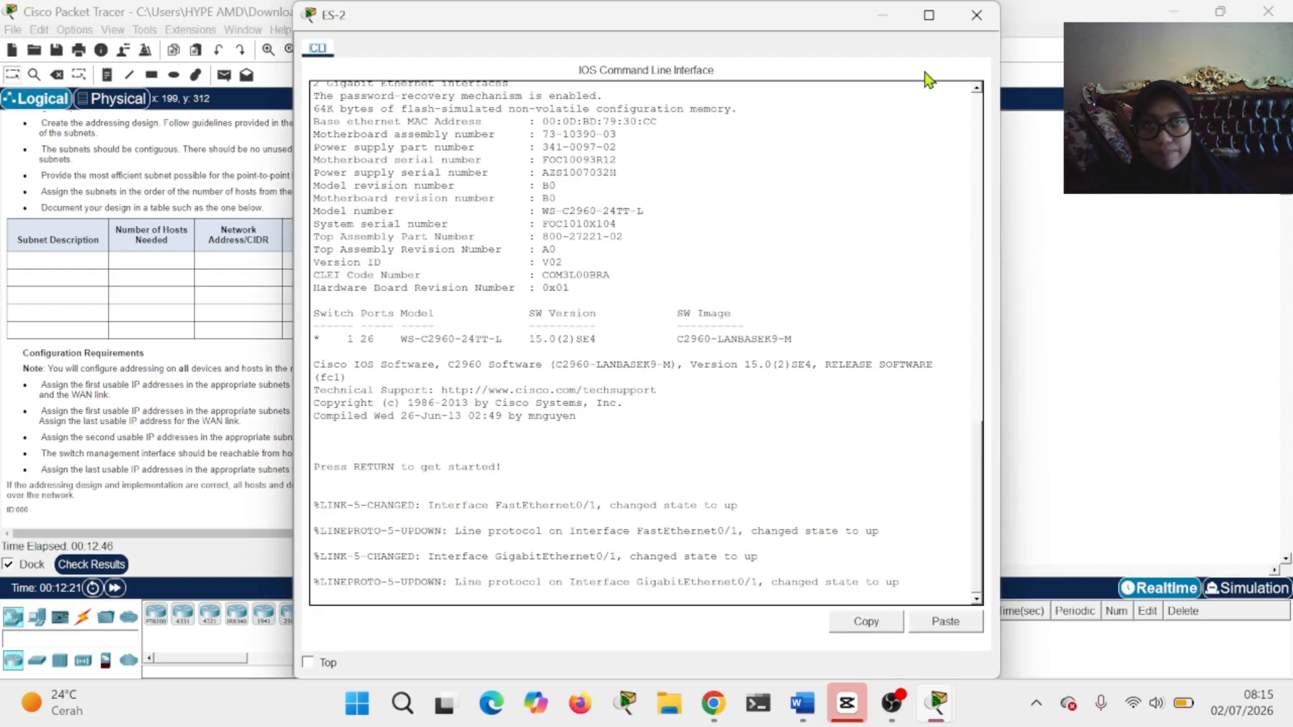
left_click(978, 16)
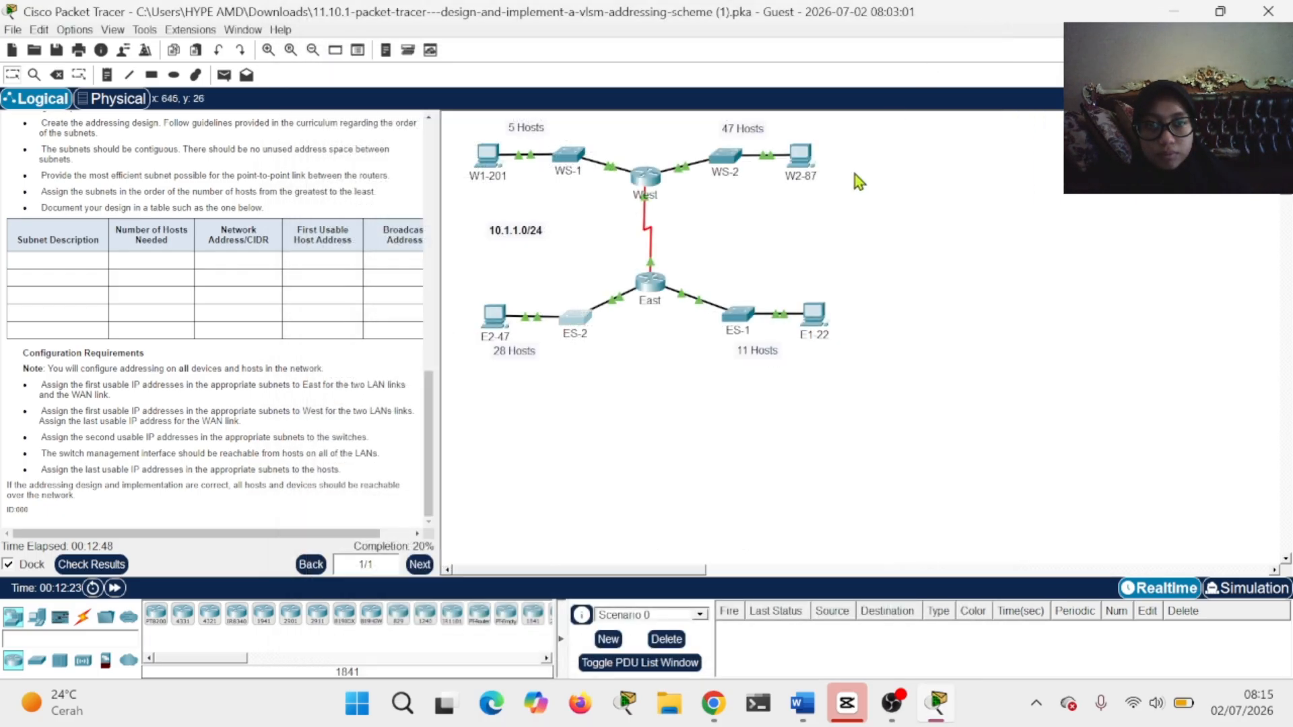
left_click(584, 330)
left_click(978, 16)
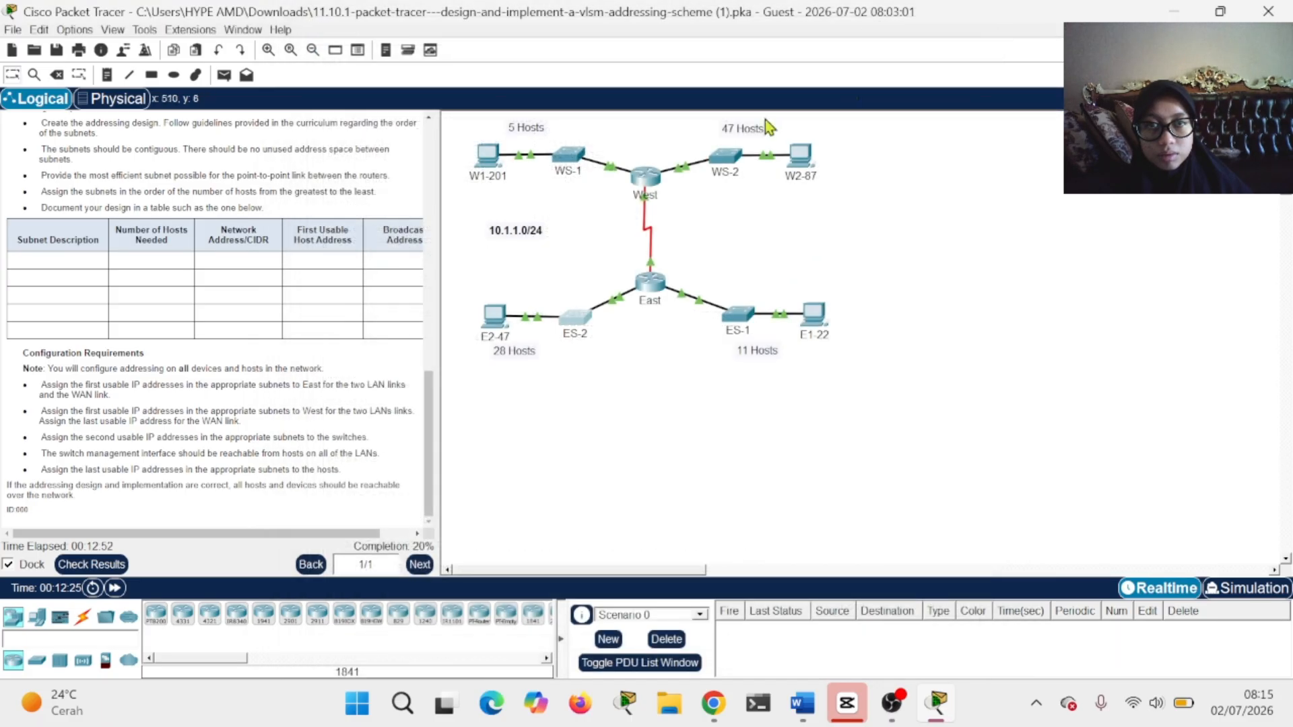
- Open the command line of switch WS-2 and enter global configuration mode
left_click(724, 159)
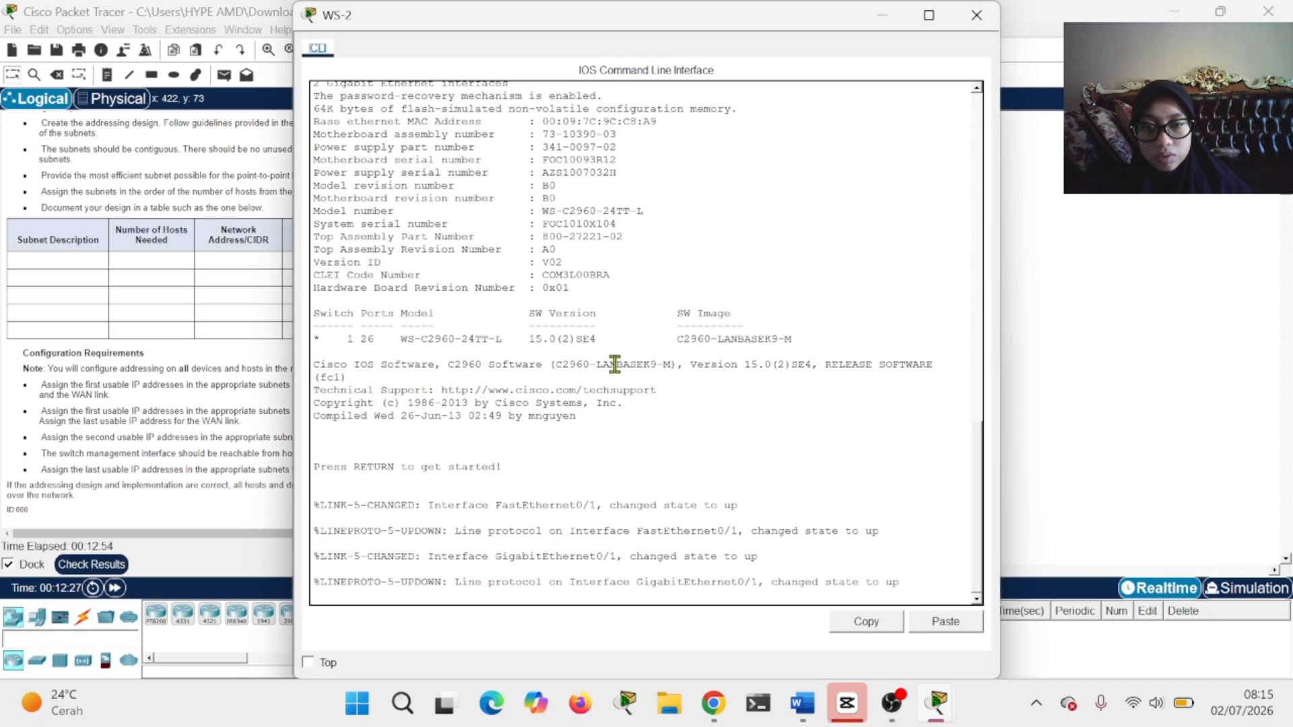
left_click(935, 583)
key("Return")
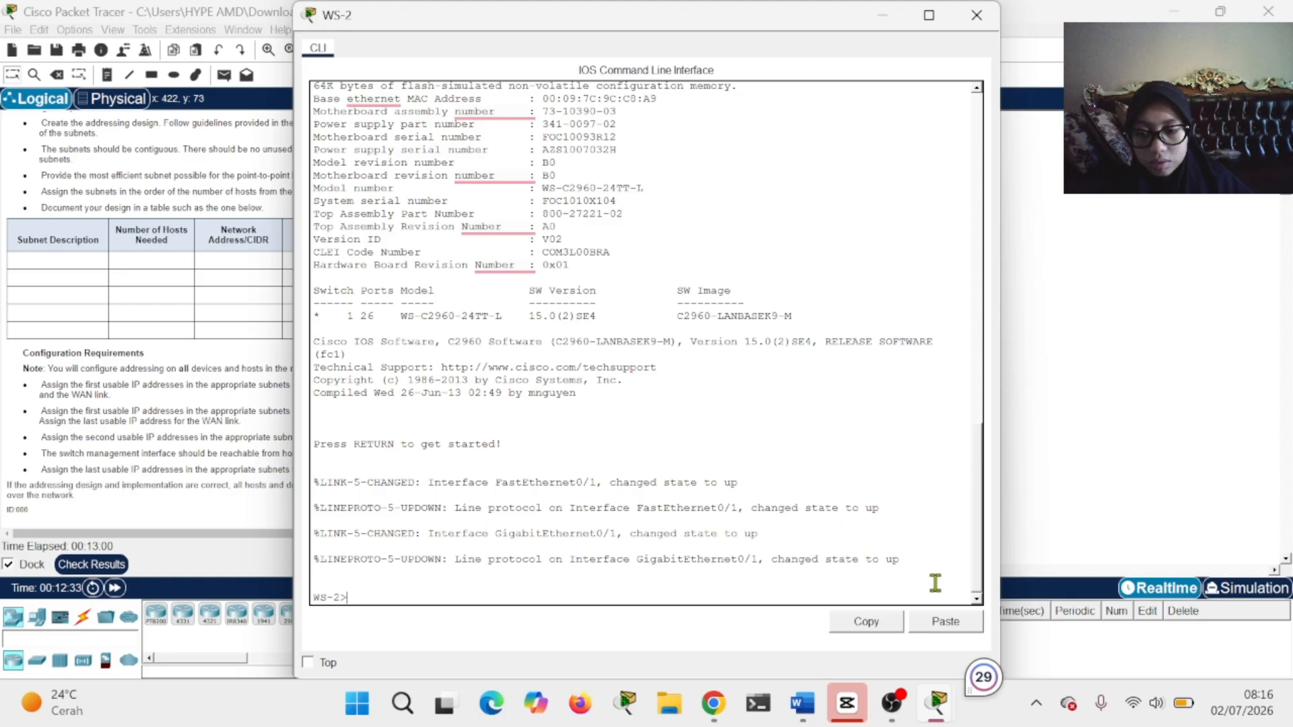
type("enable")
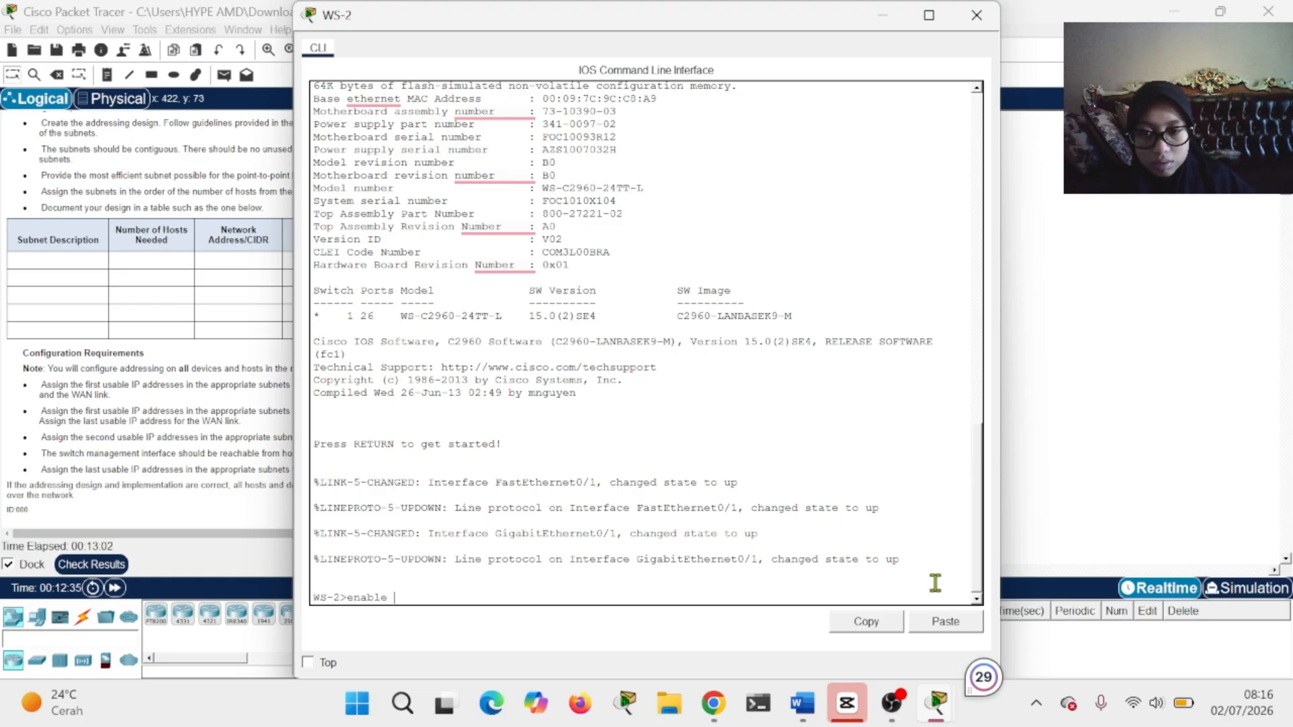
key("Return")
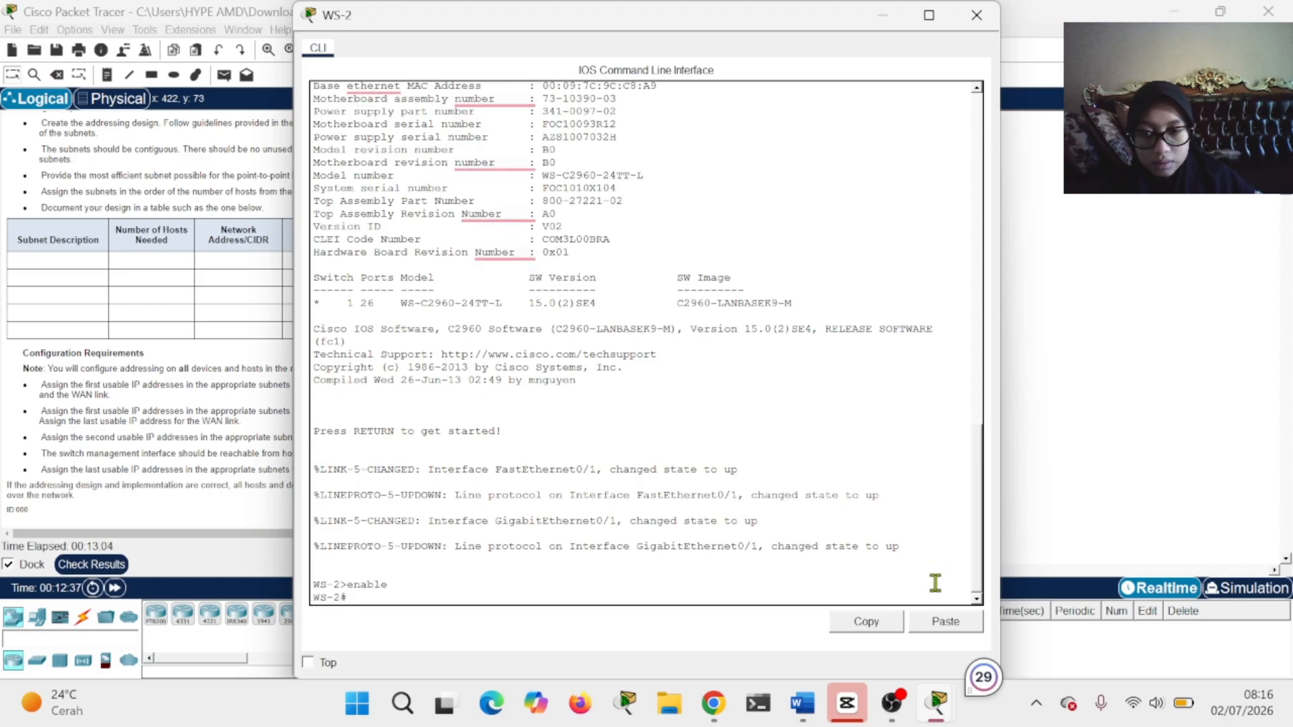
type("conf t")
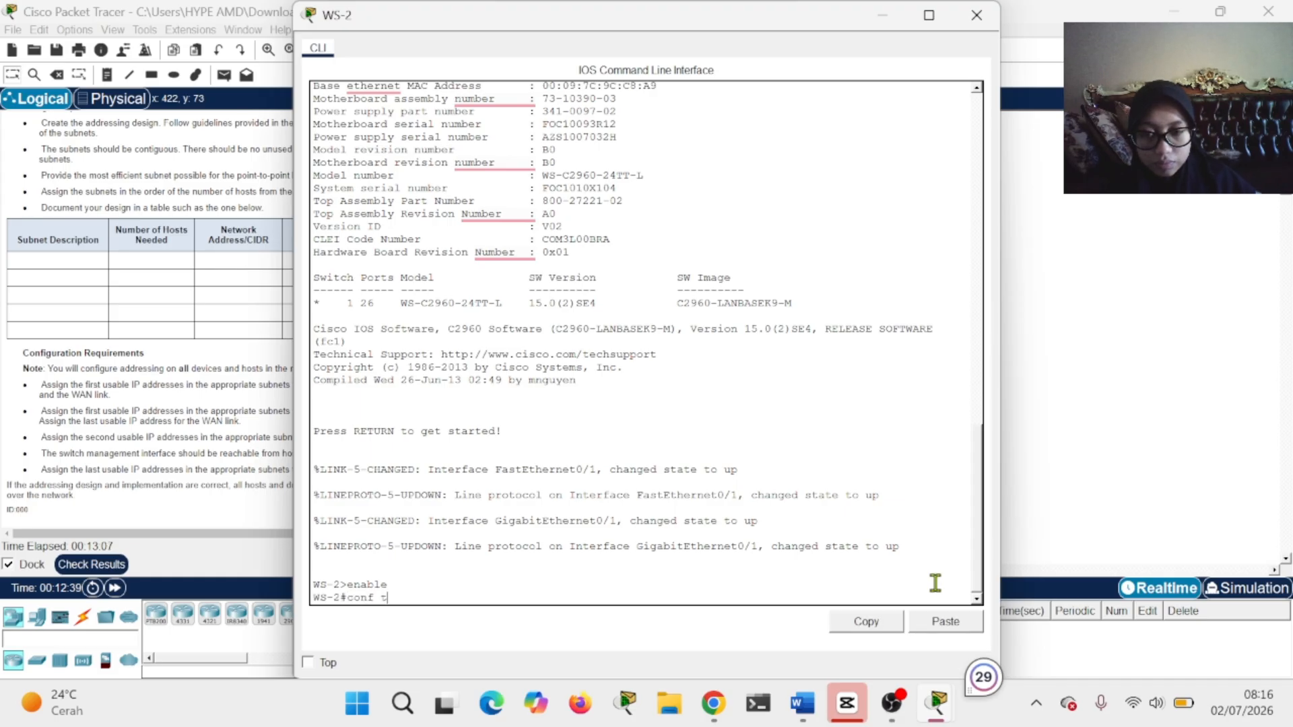
key("Return")
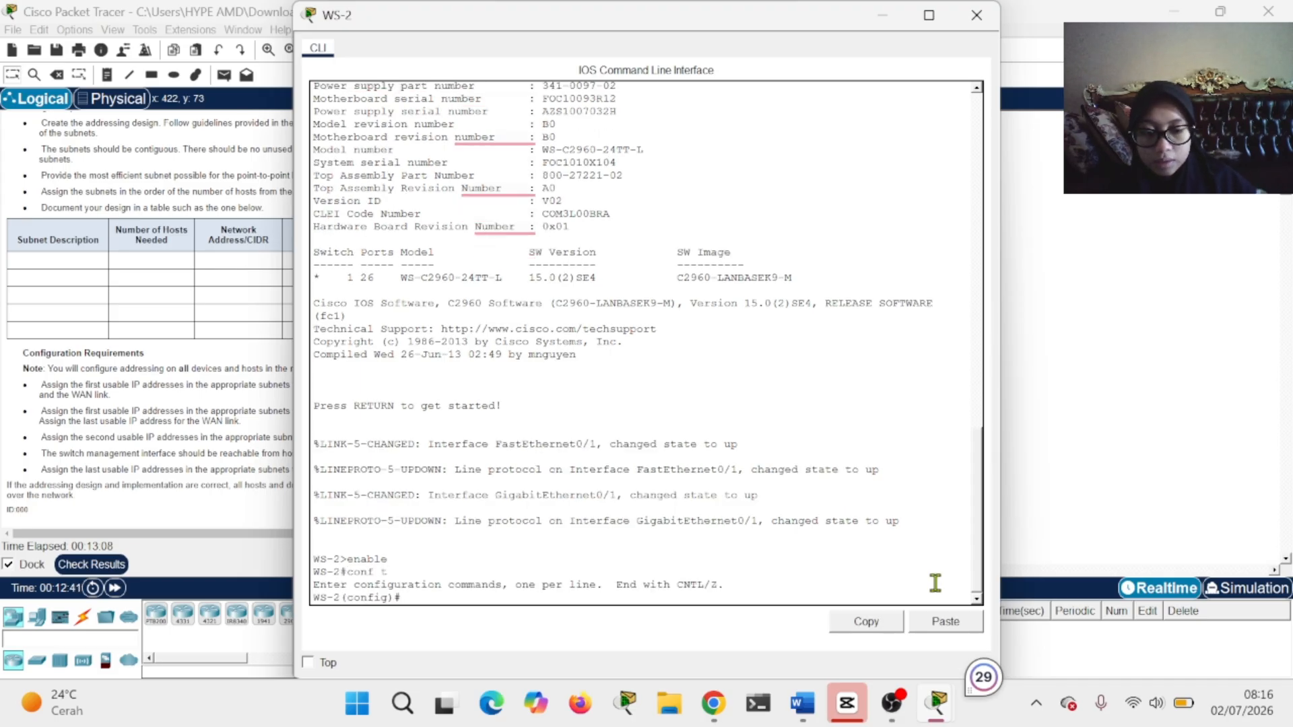
- Assign IP address 10.1.1.2 with subnet mask 255.255.255.192 to WS-2's VLAN 1 interface
type("interface")
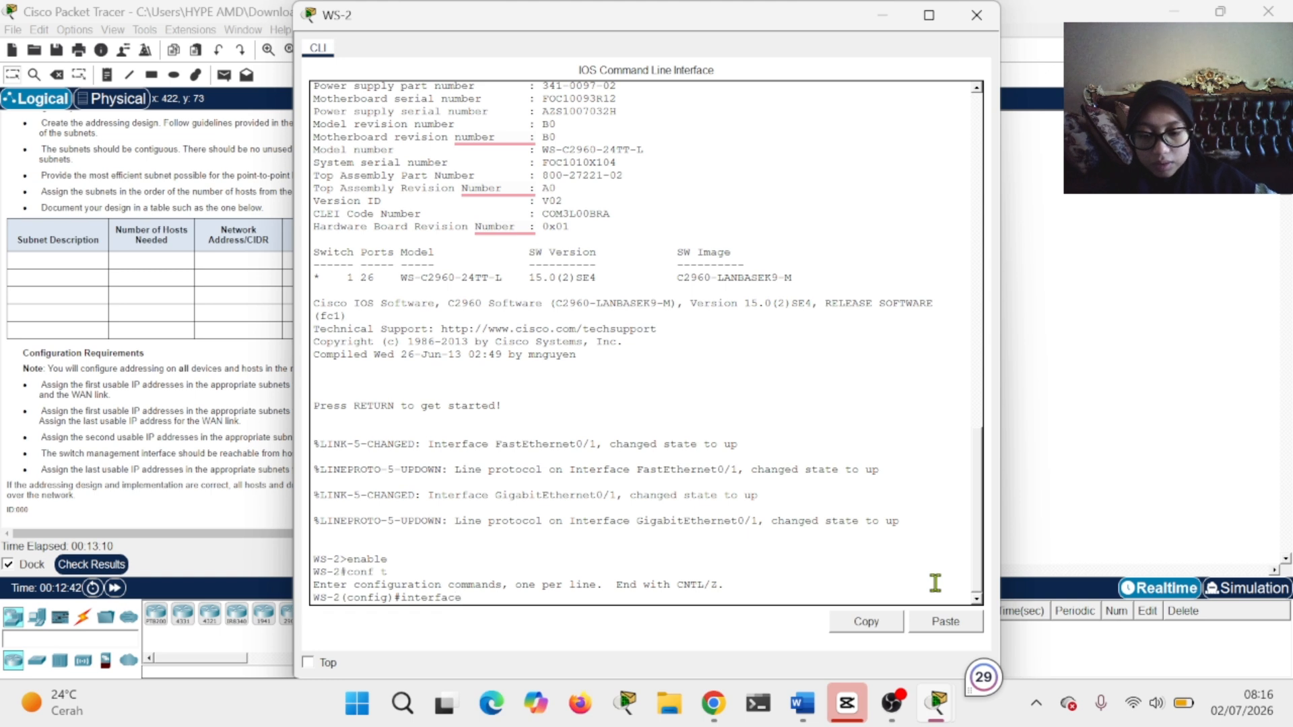
type(" vlan 1")
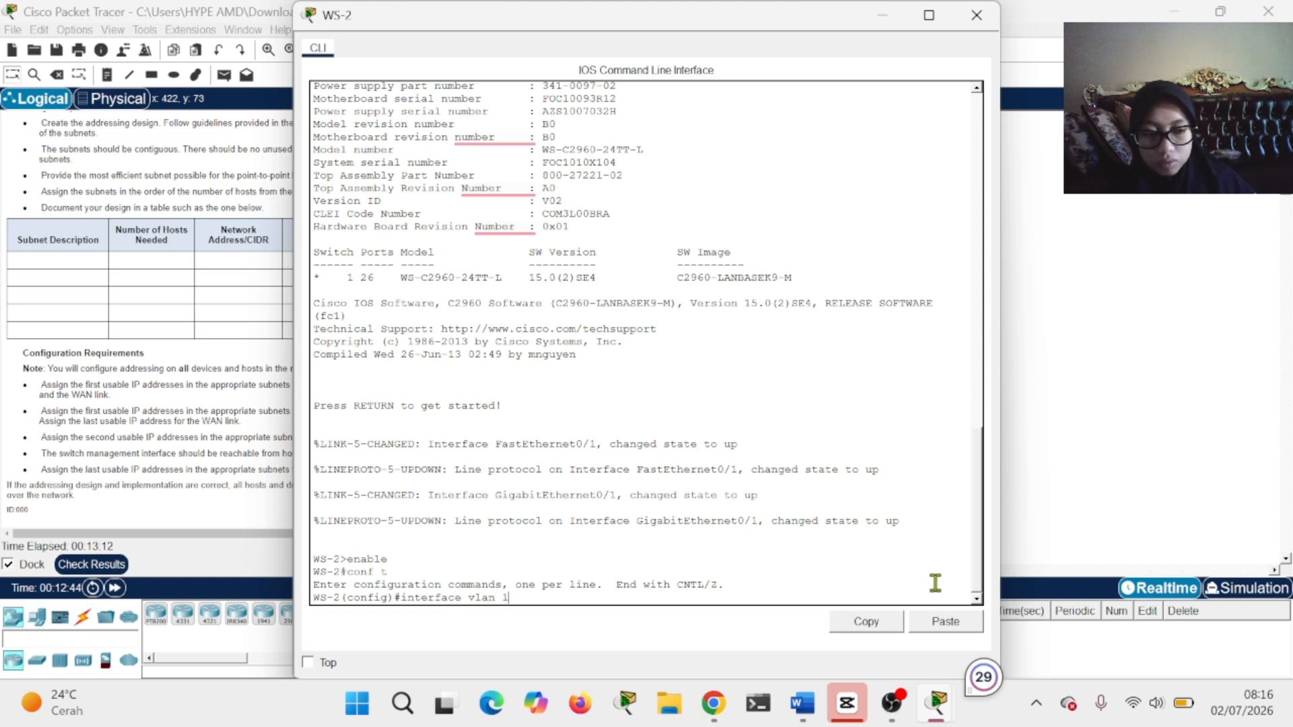
key("Return")
type("ip")
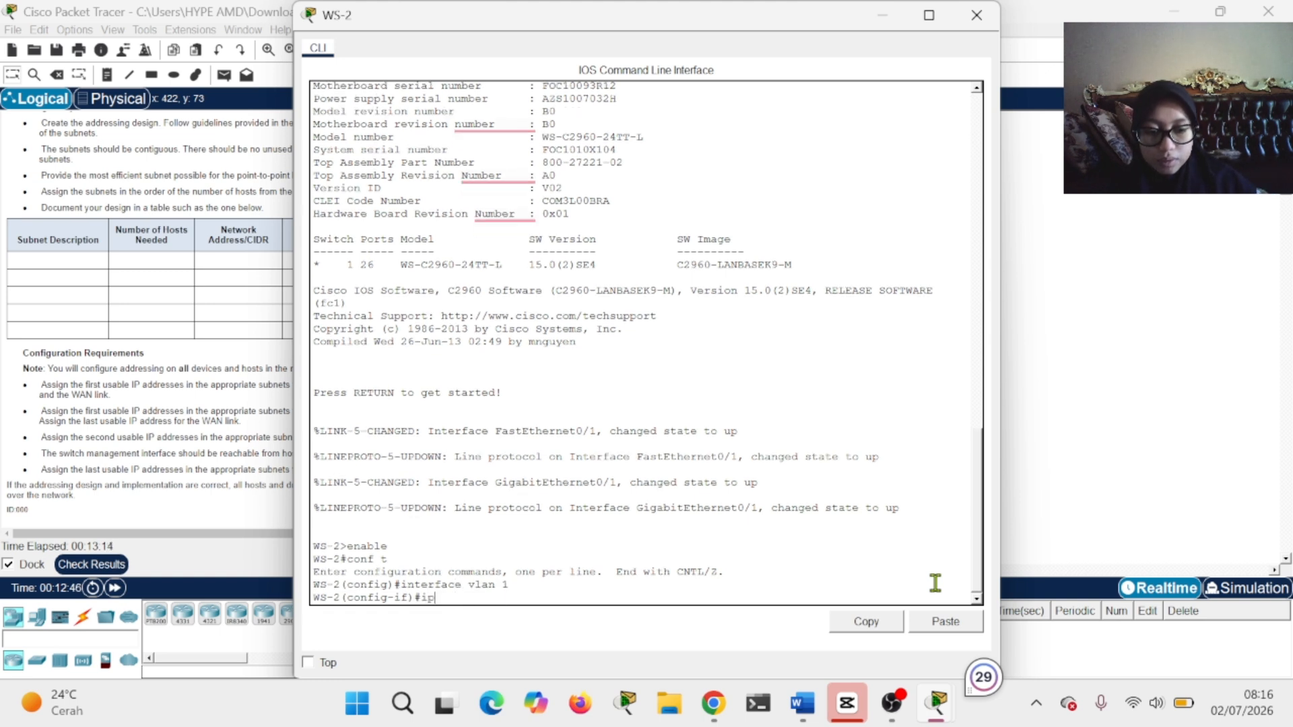
type(" address ")
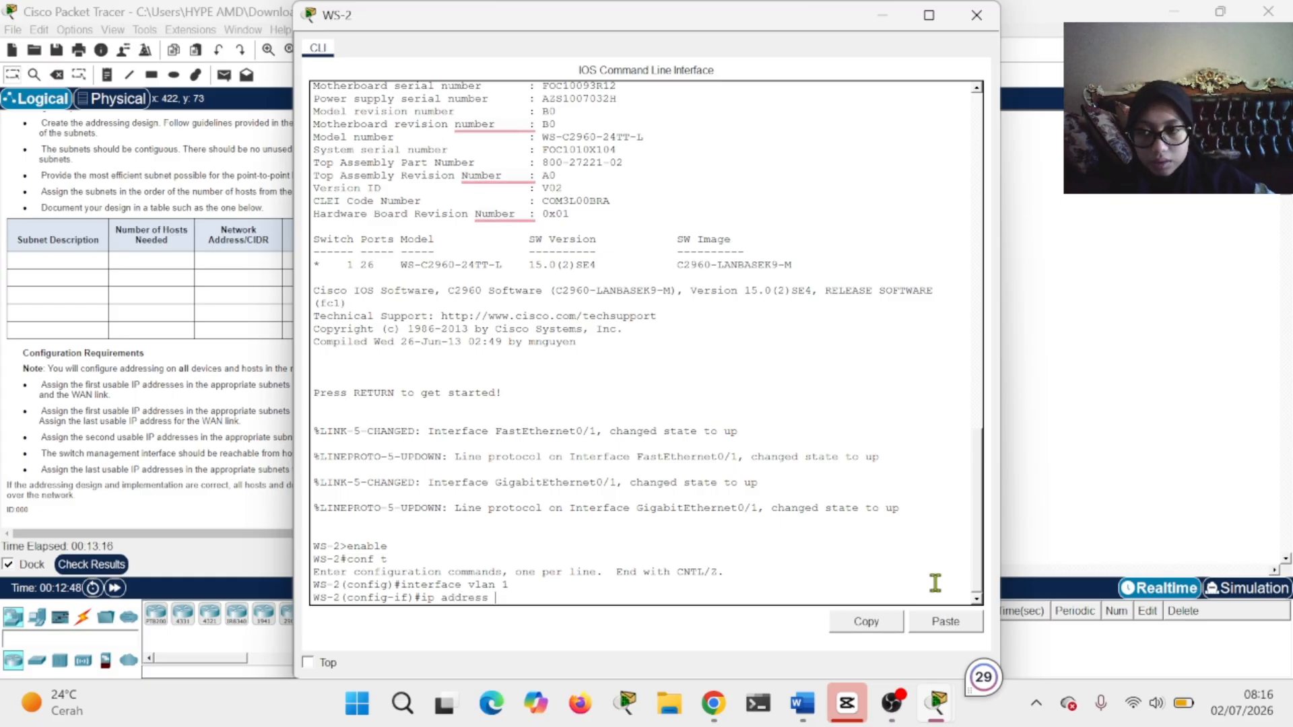
type("10.1")
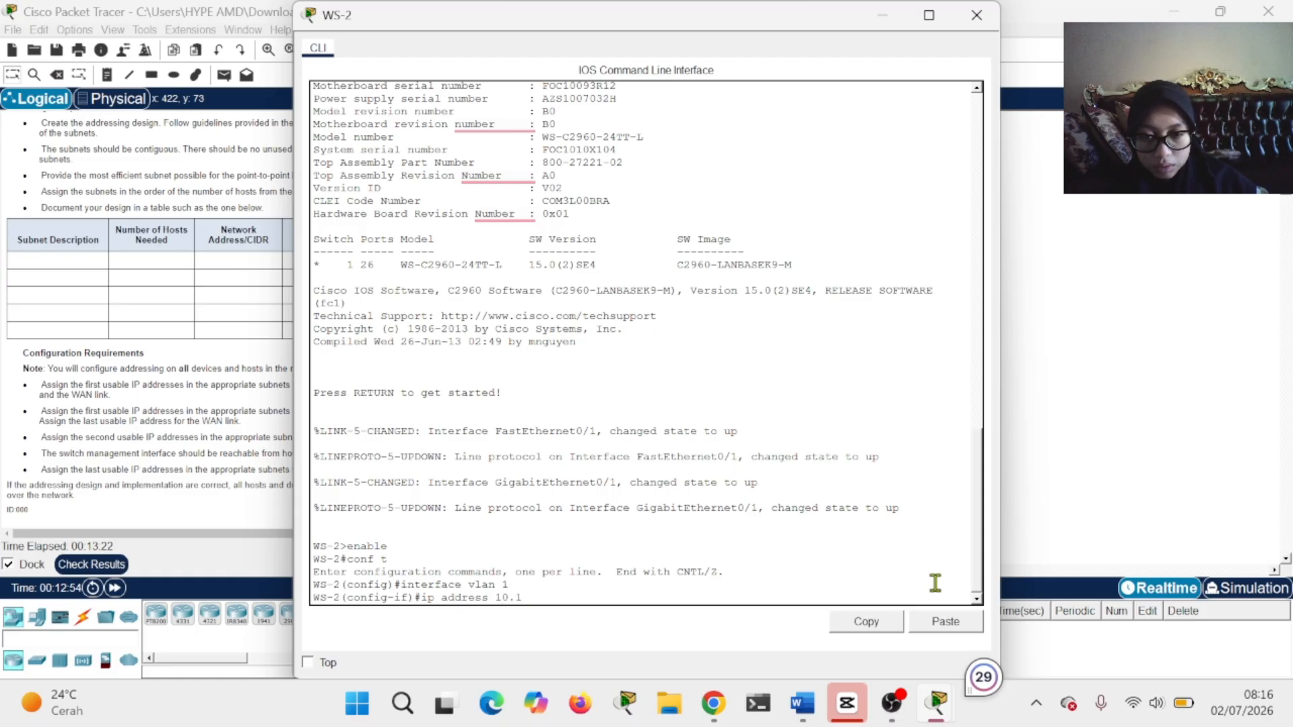
type("-..1")
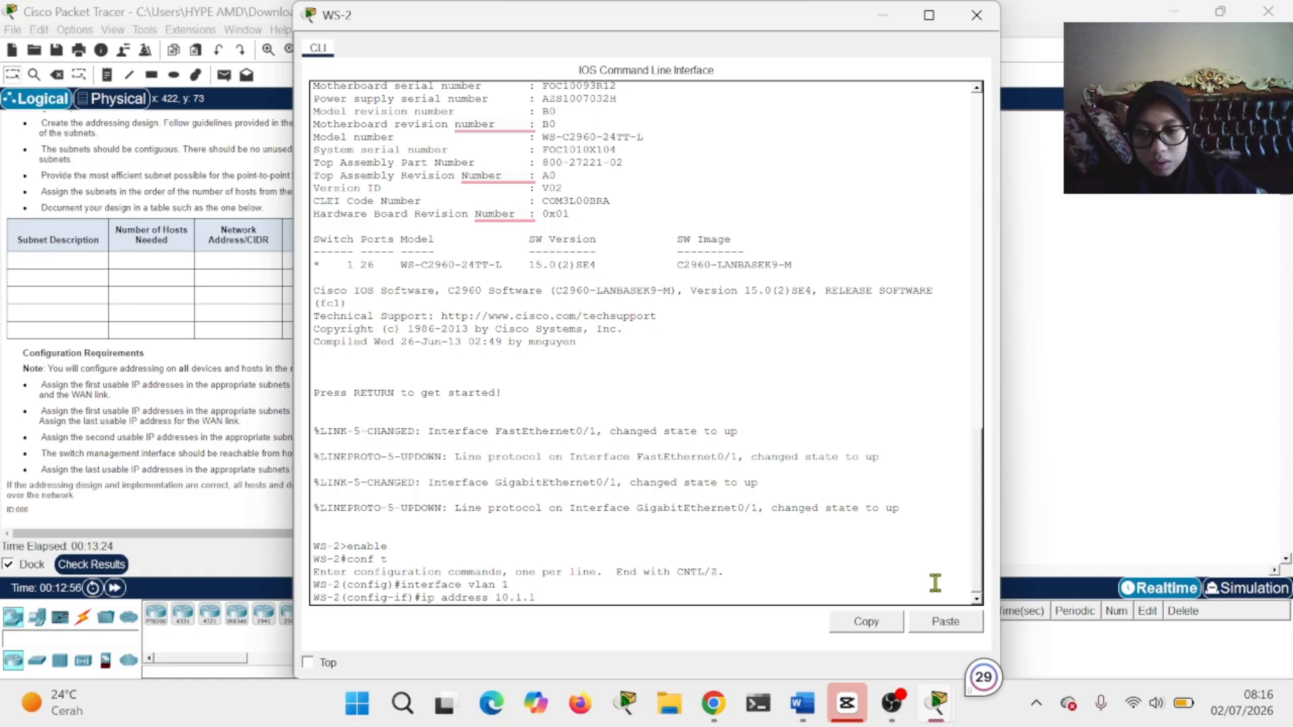
type(".2 255")
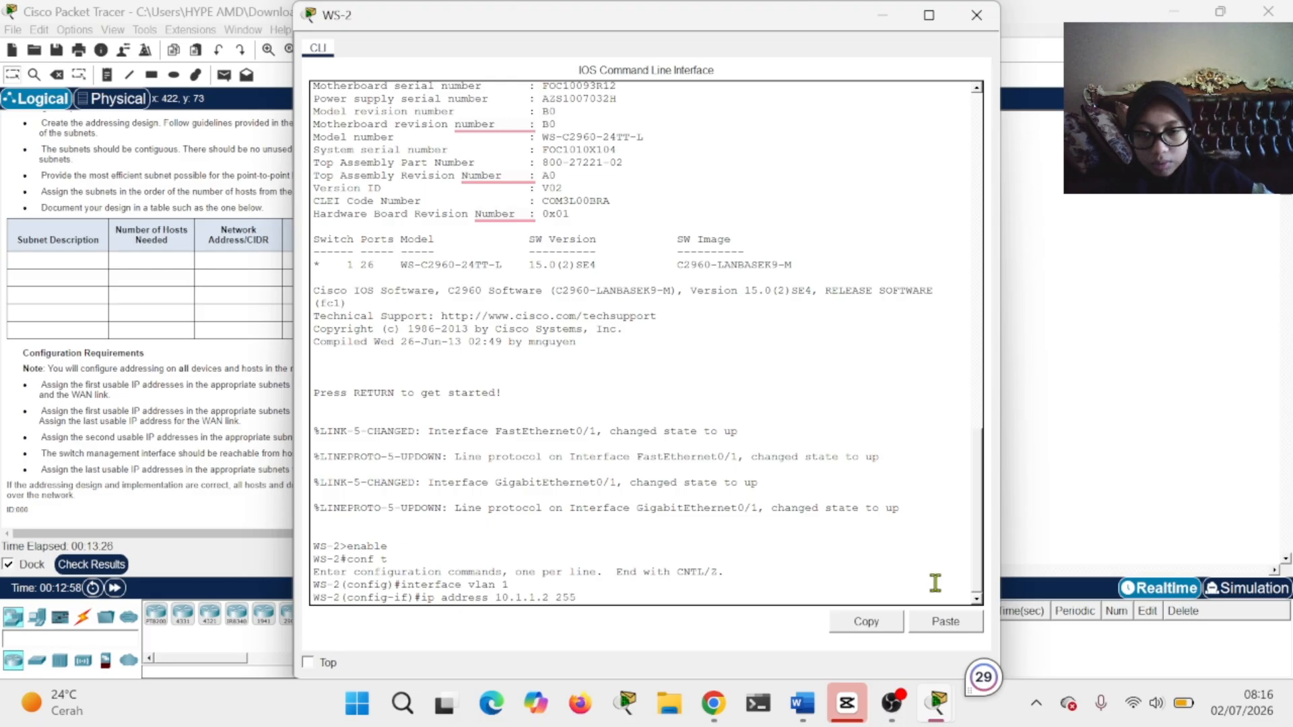
type(".255.25")
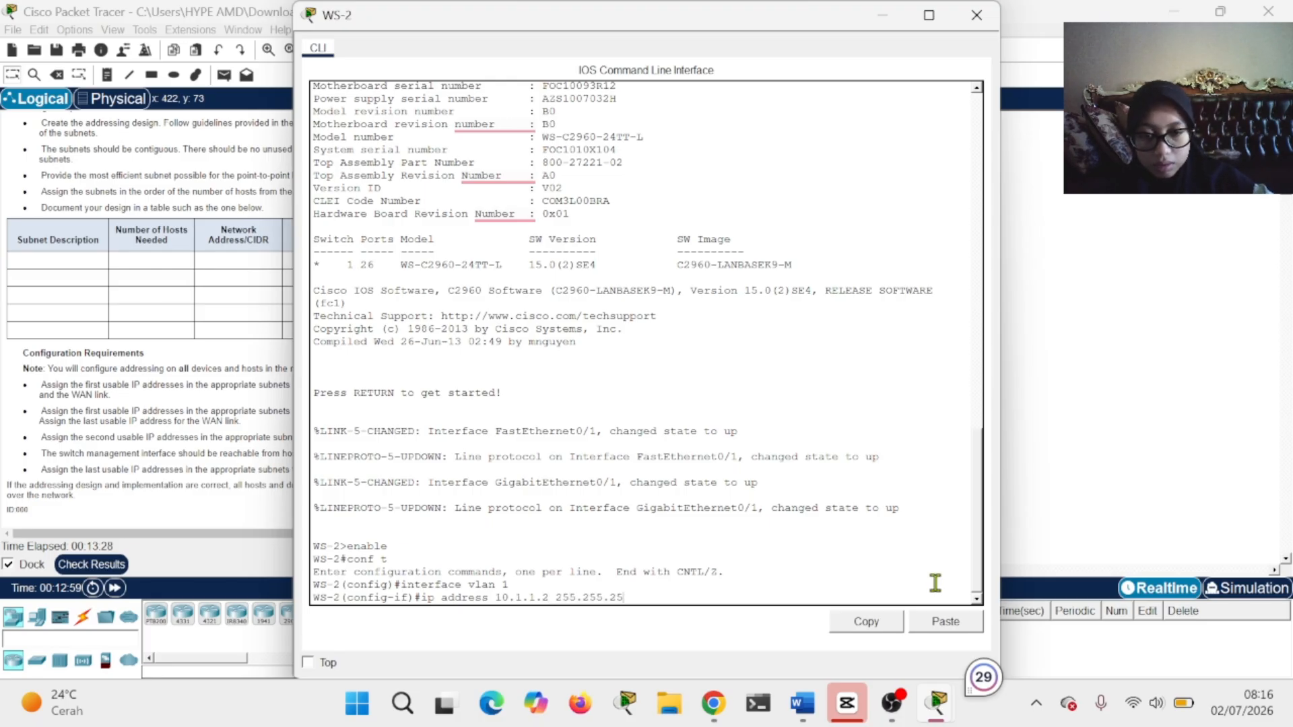
type("5.")
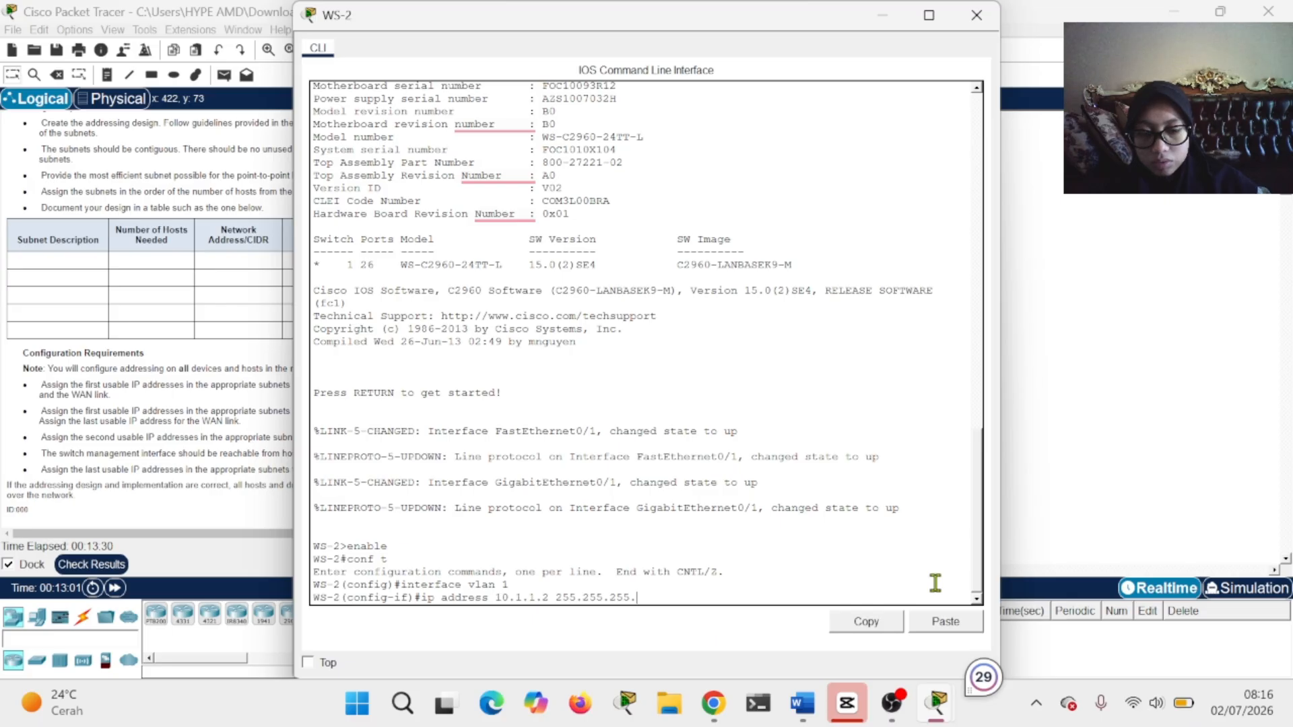
type("192")
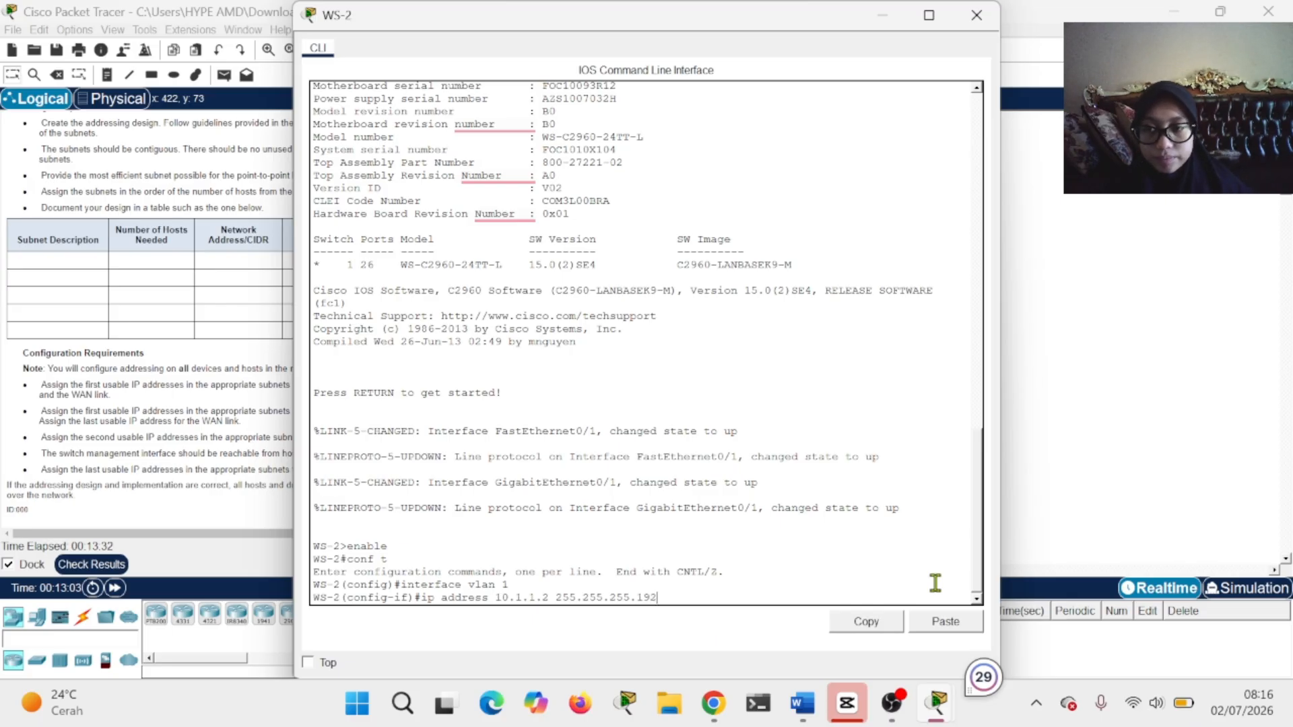
key("Return")
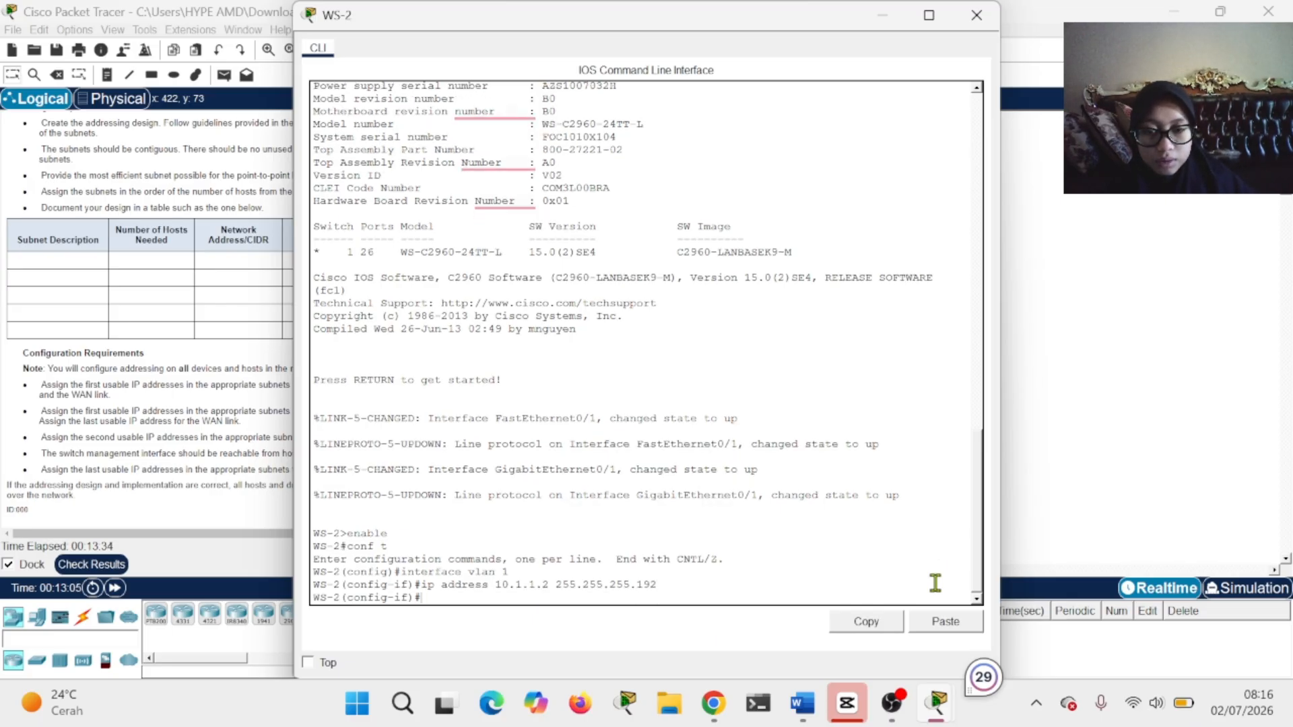
- Bring up WS-2's VLAN 1 interface with no shutdown and exit its interface configuration
type("no shut")
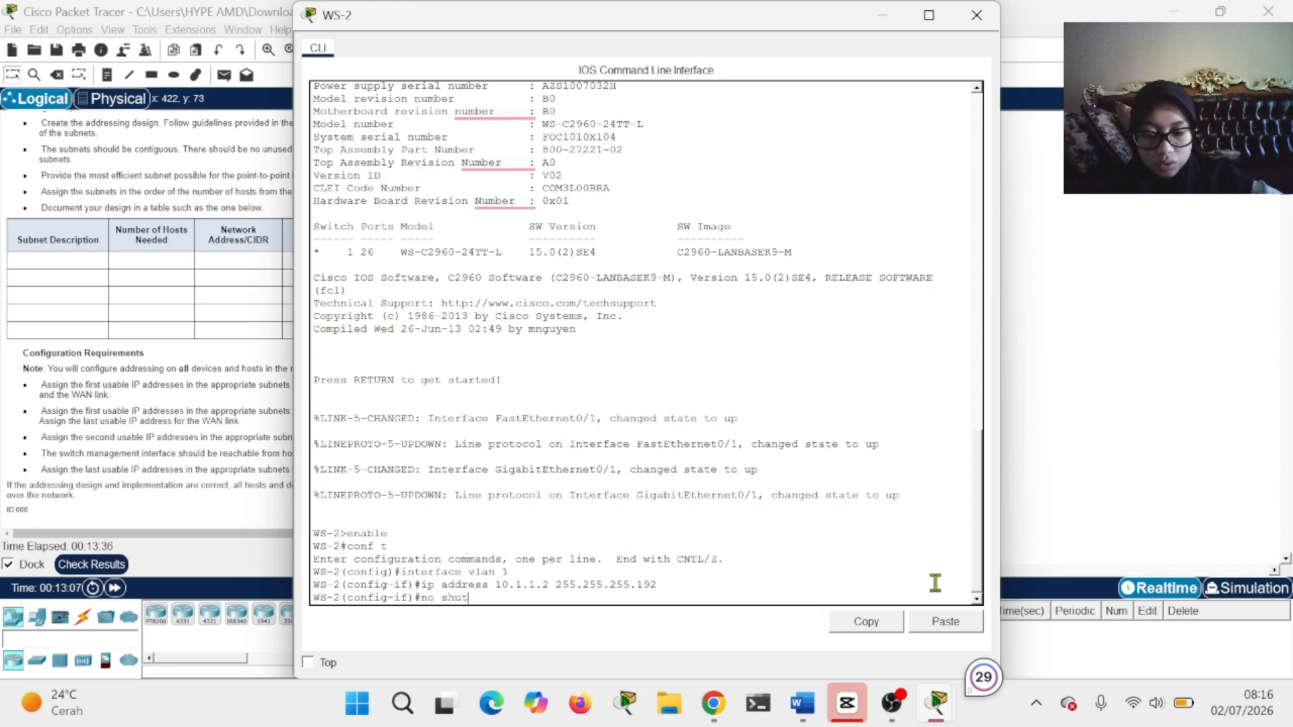
type("down")
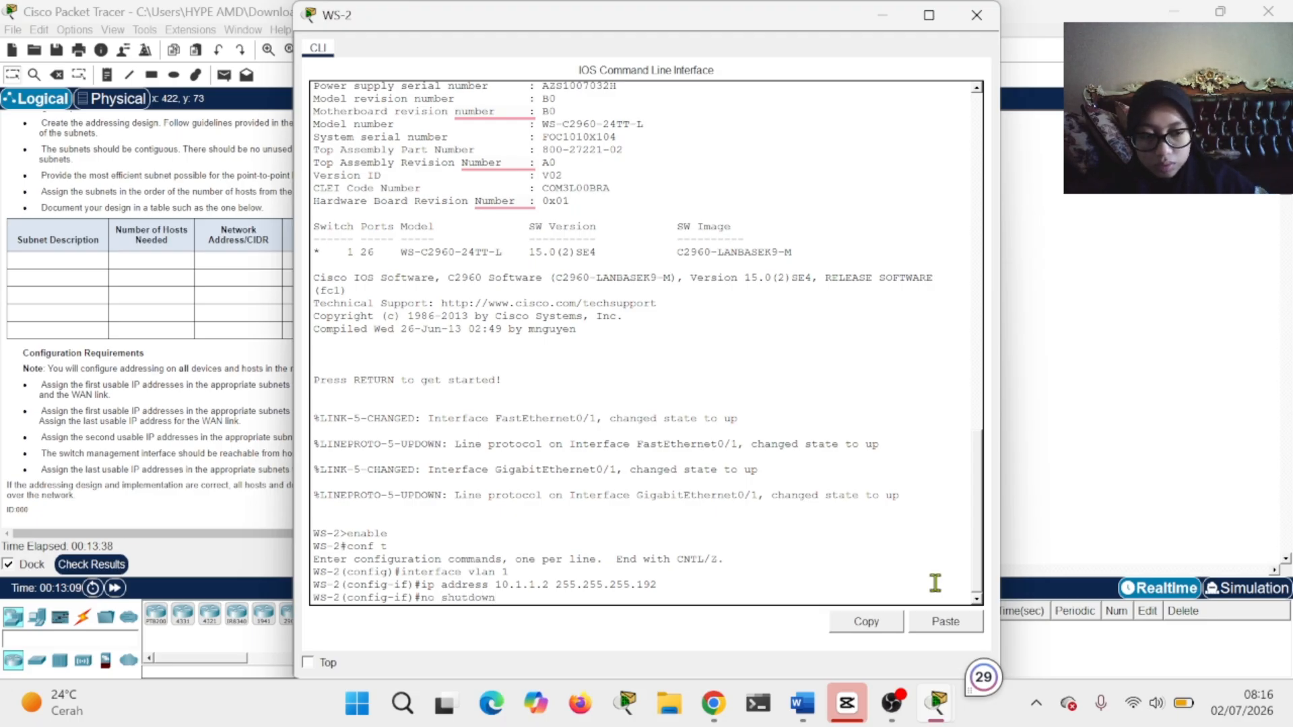
key("Return")
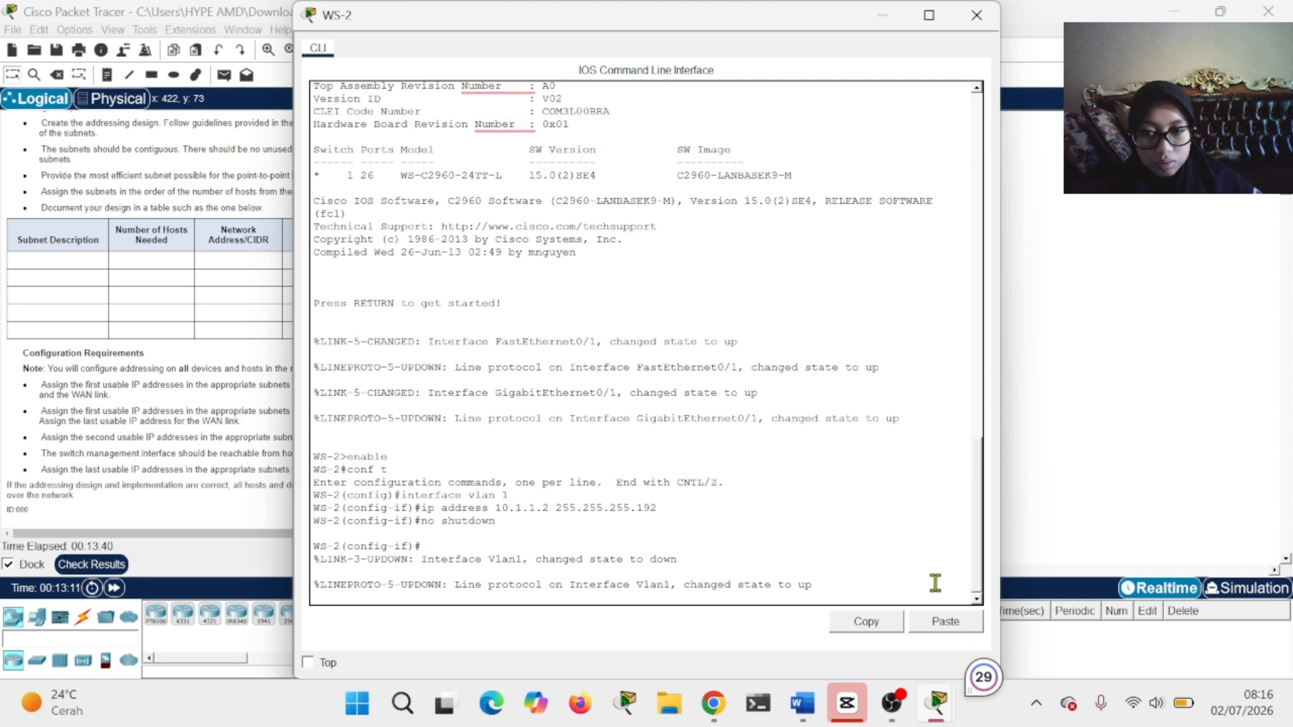
key("Return")
type("ex")
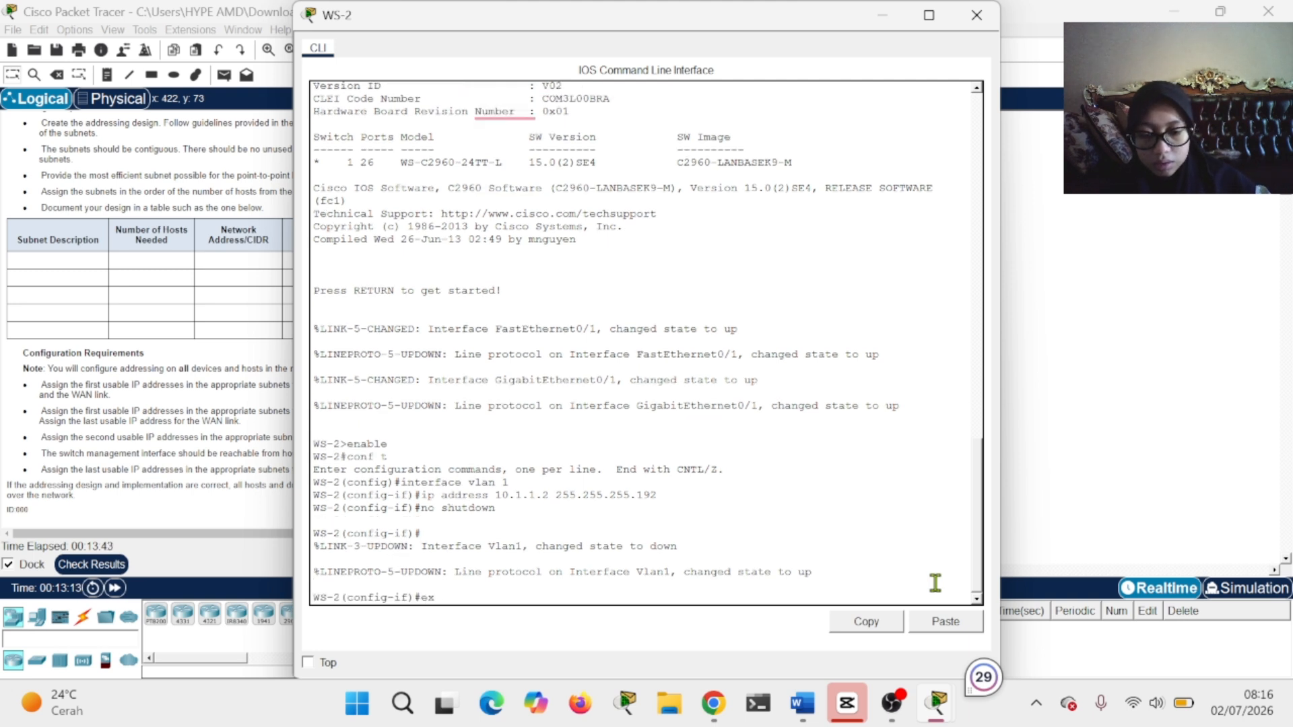
type("it")
key("Return")
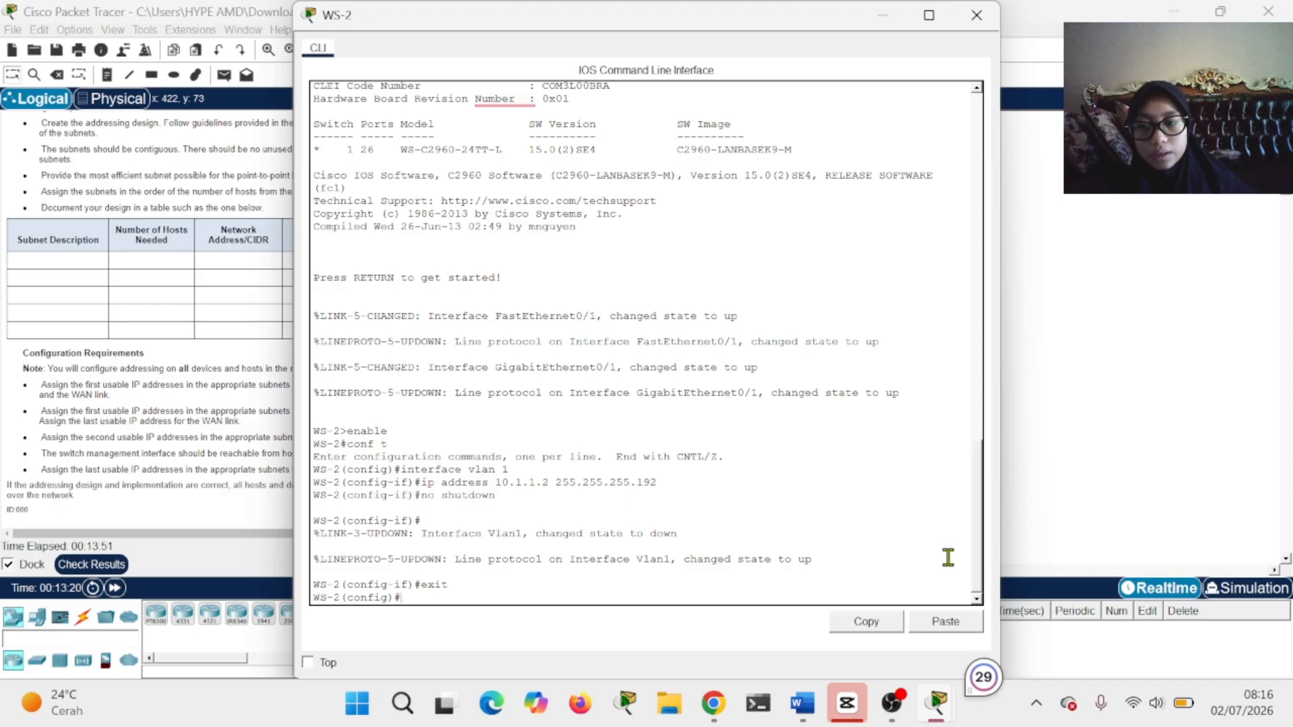
- Set WS-2's default gateway to 10.1.1.1 and close the switch's window
type("ip ")
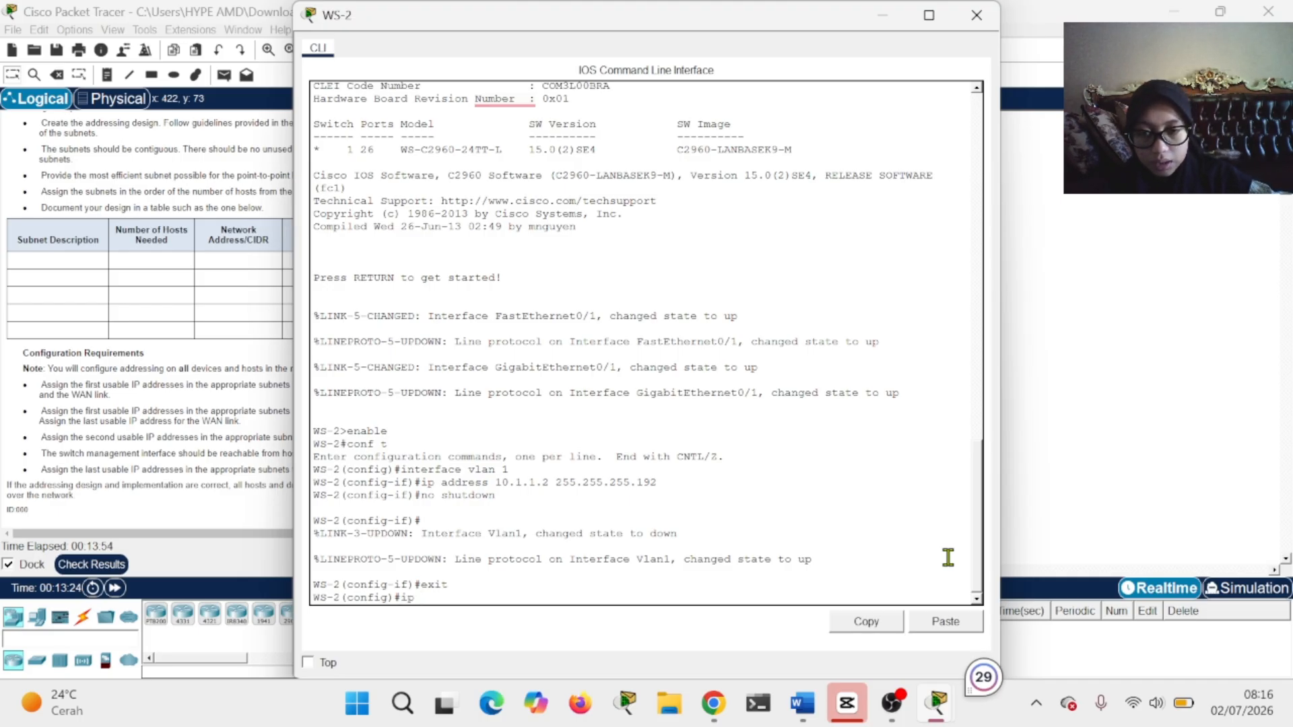
type("def")
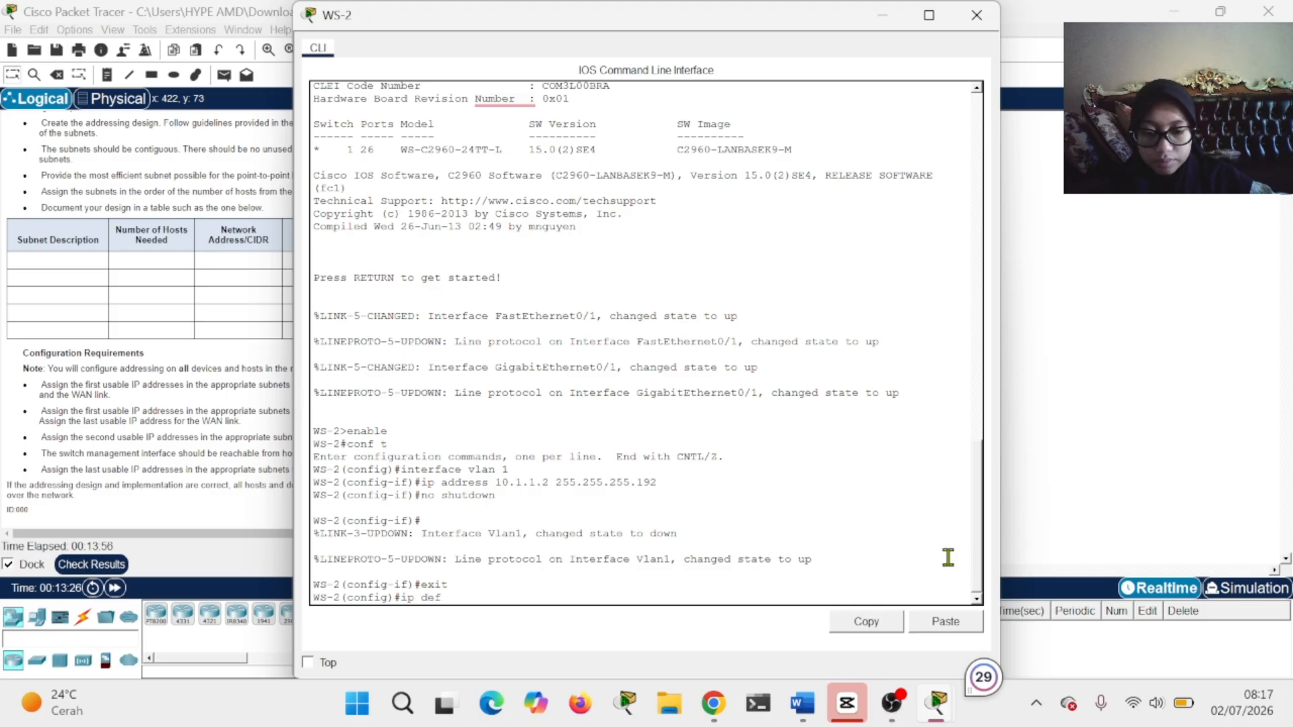
type("ault")
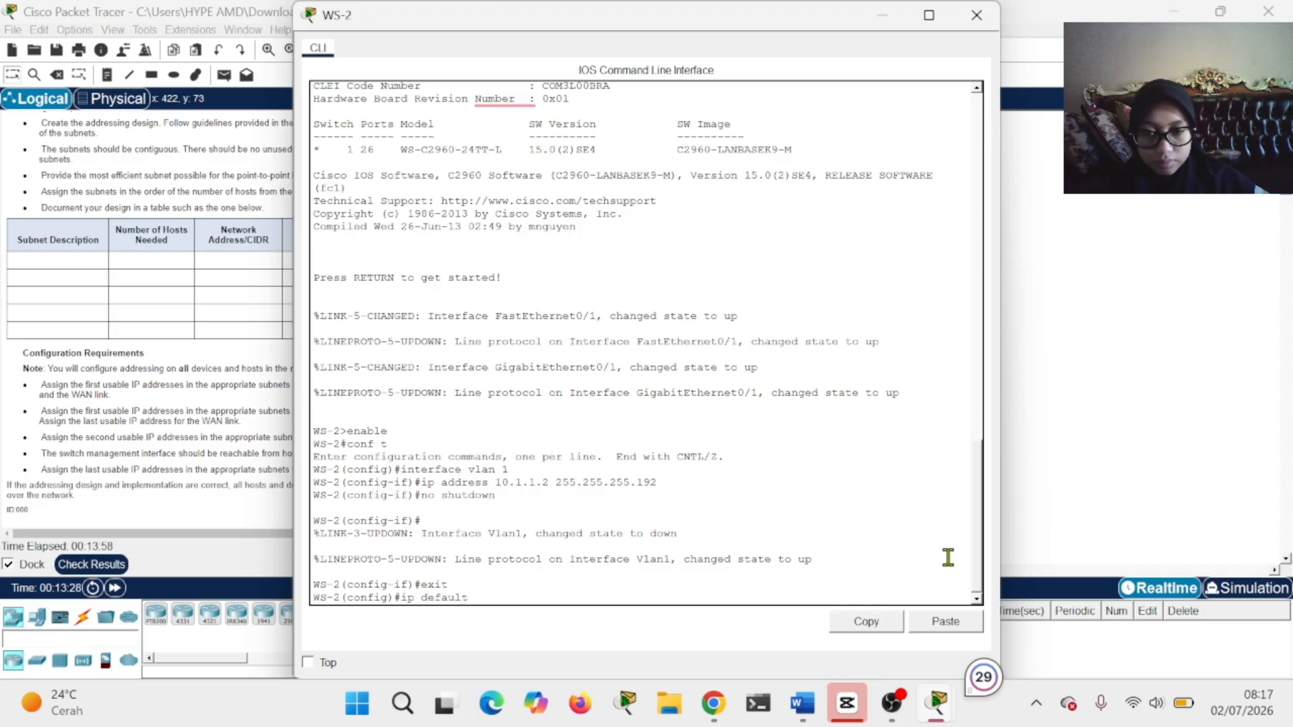
type("-gateway")
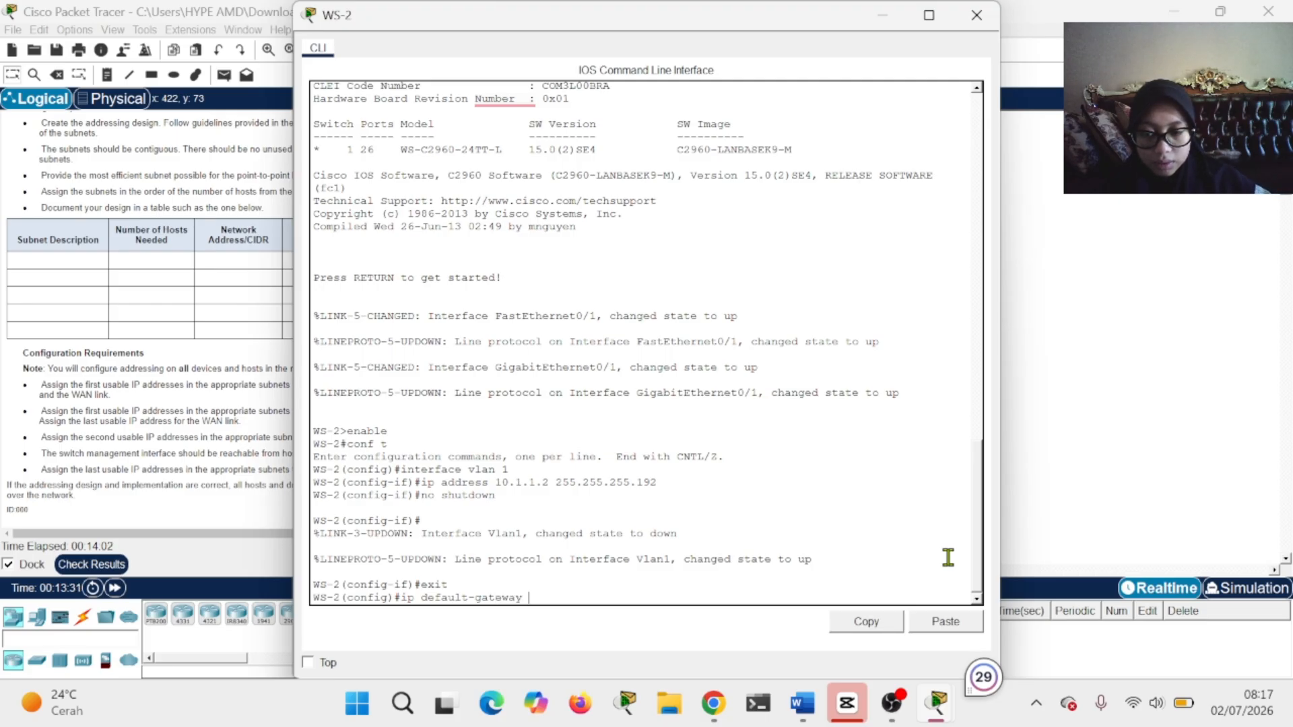
type(" 10.1.1.1")
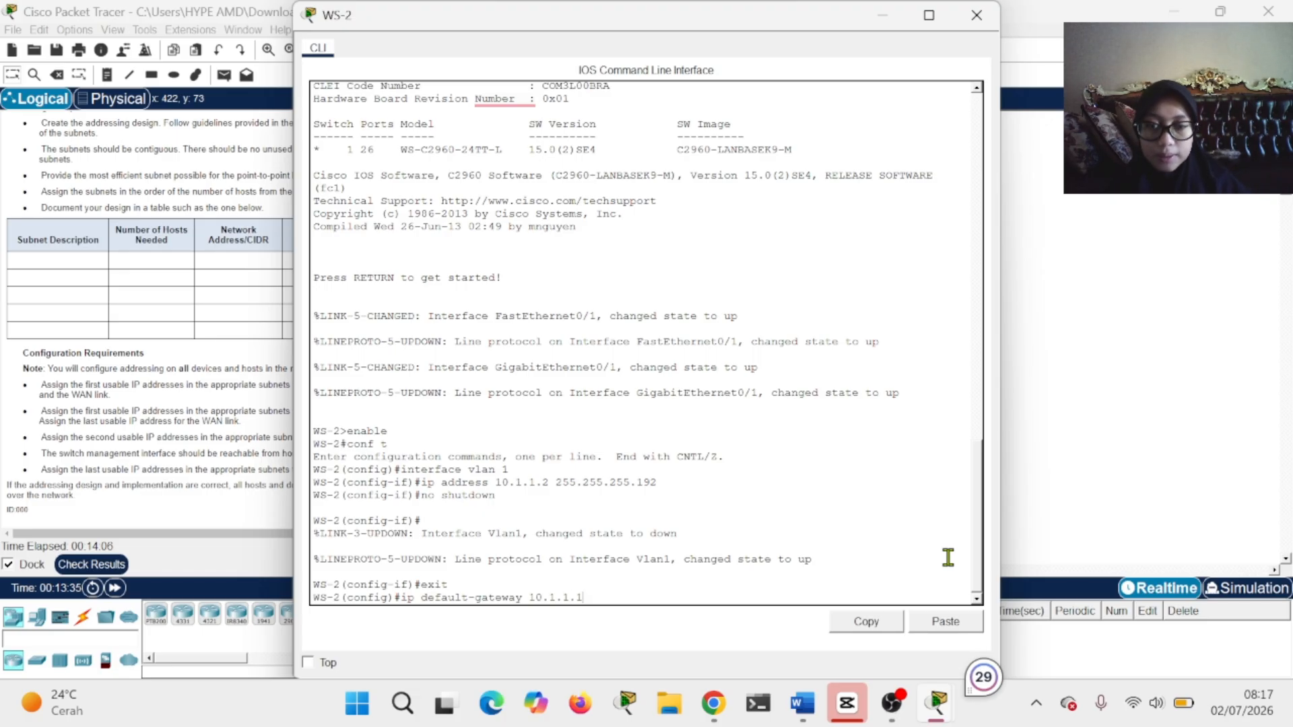
key("Return")
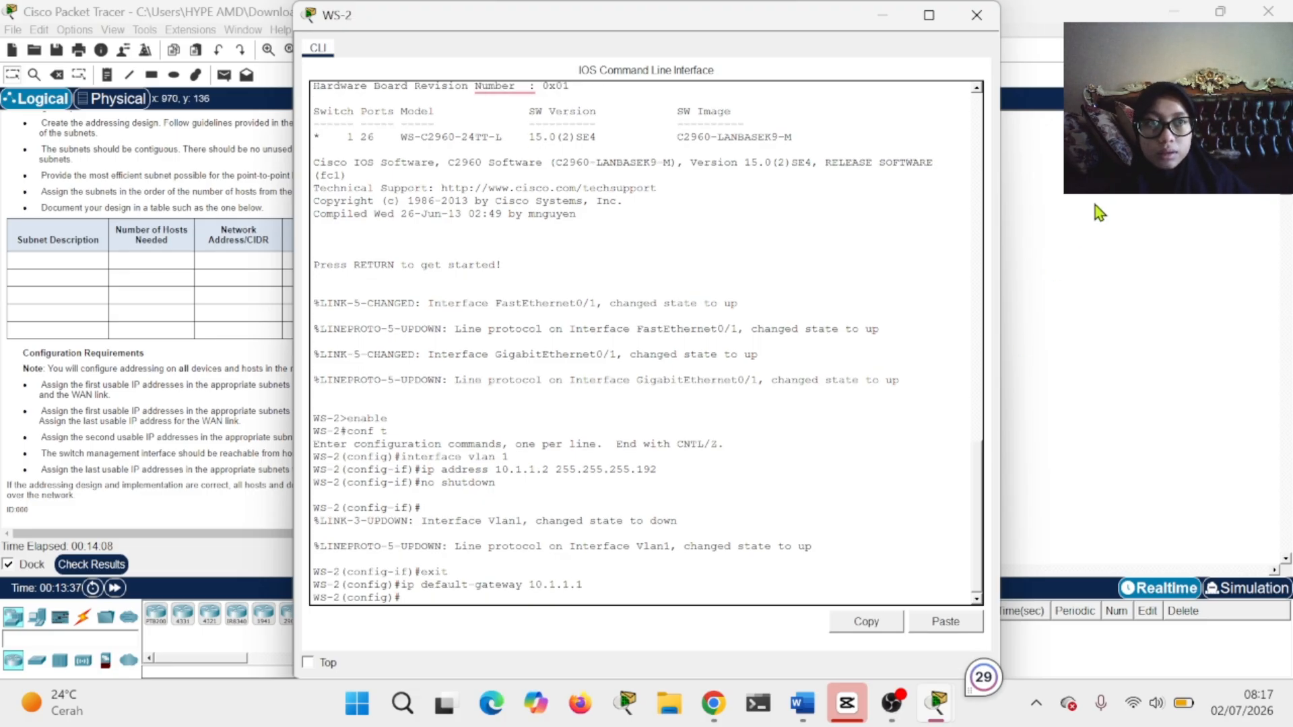
left_click(977, 14)
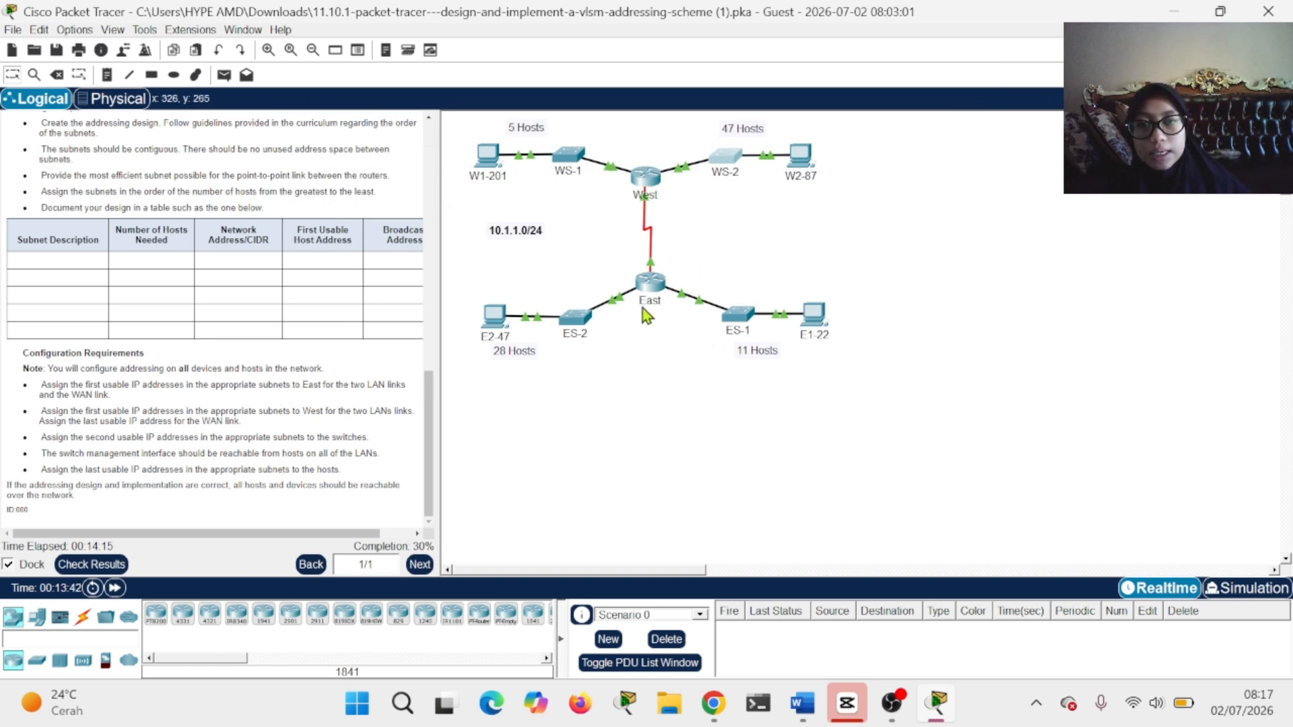
- Open the command line of switch ES-2 and enter global configuration mode
left_click(586, 321)
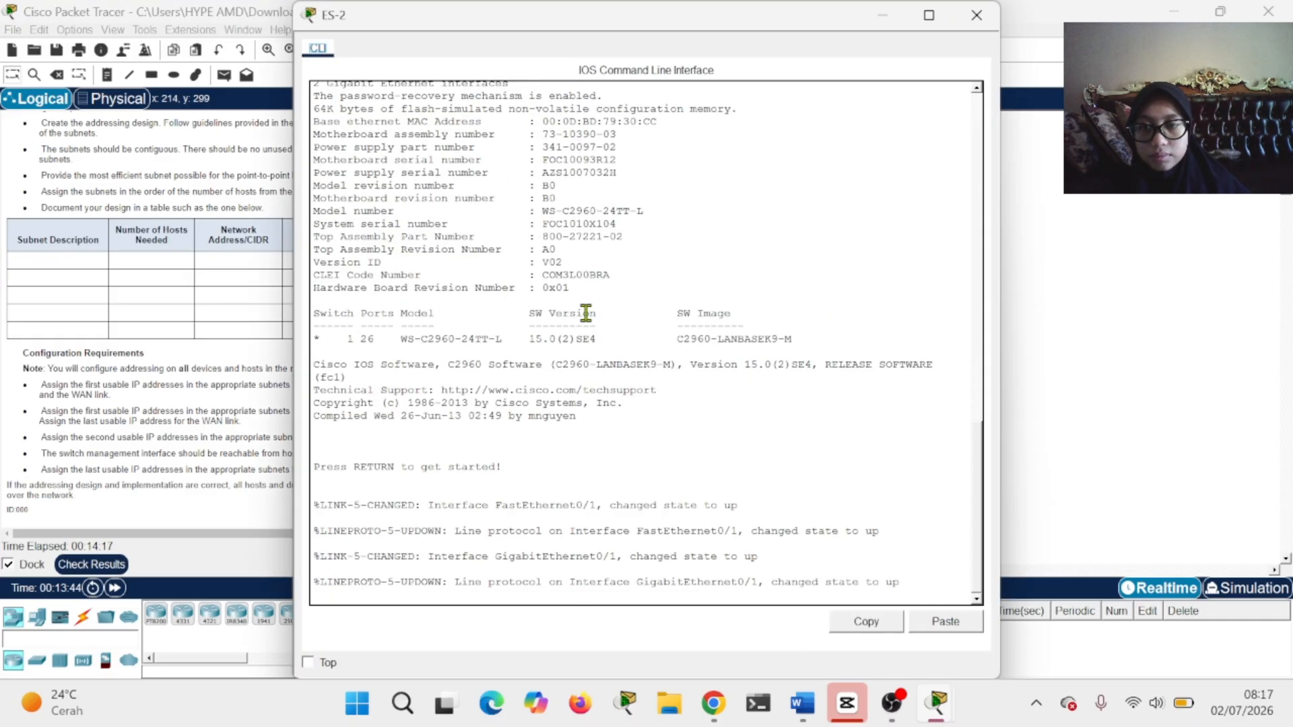
left_click(924, 581)
key("Return")
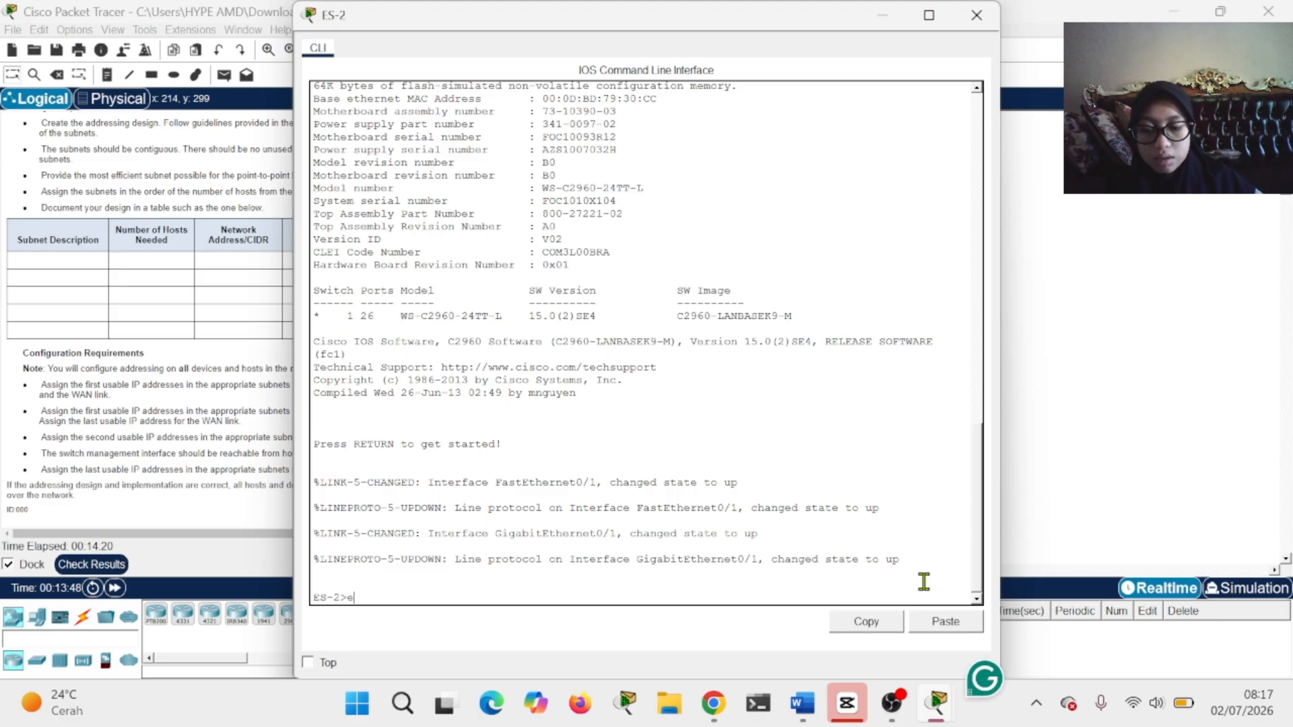
type("enab")
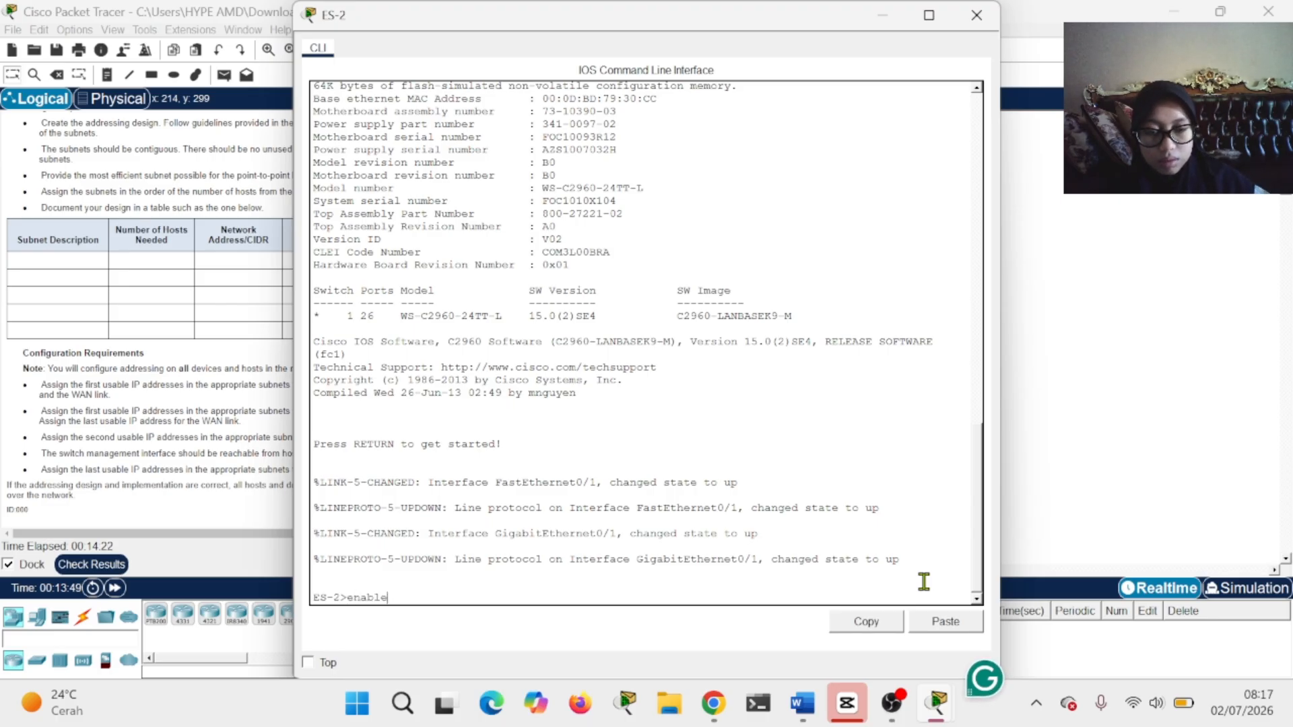
type("le")
key("Return")
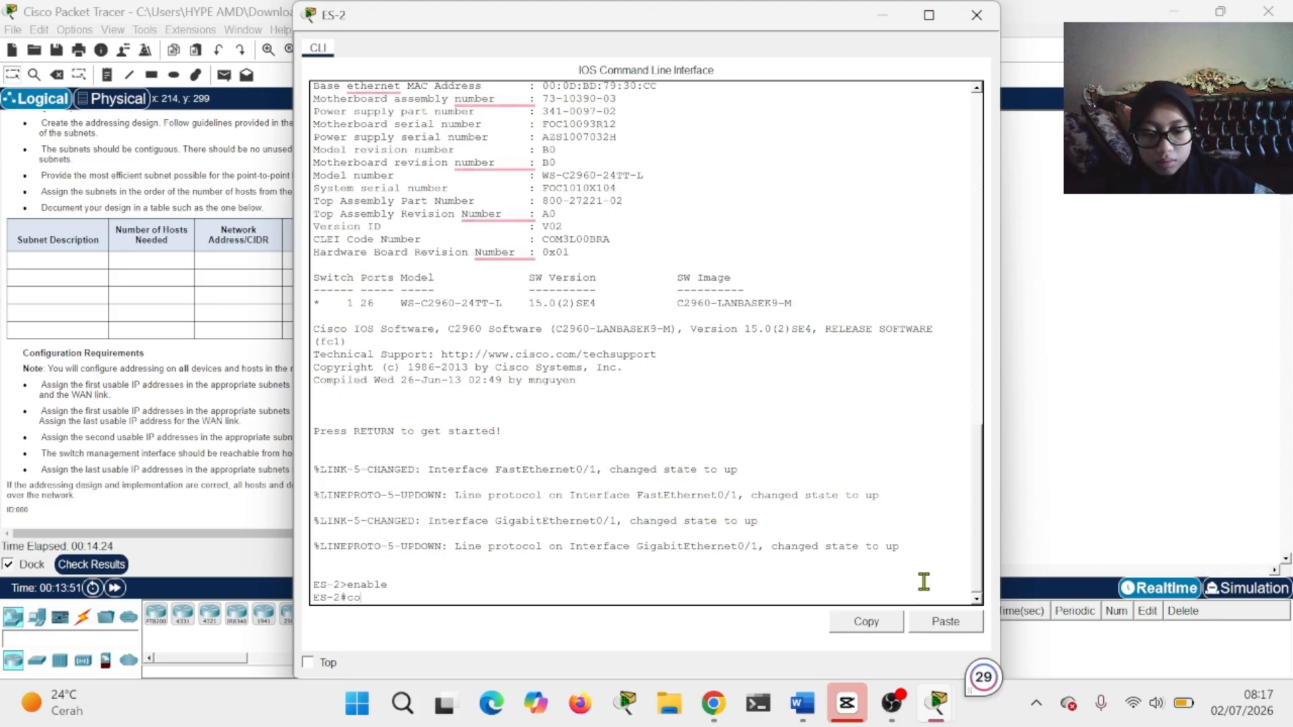
type("con")
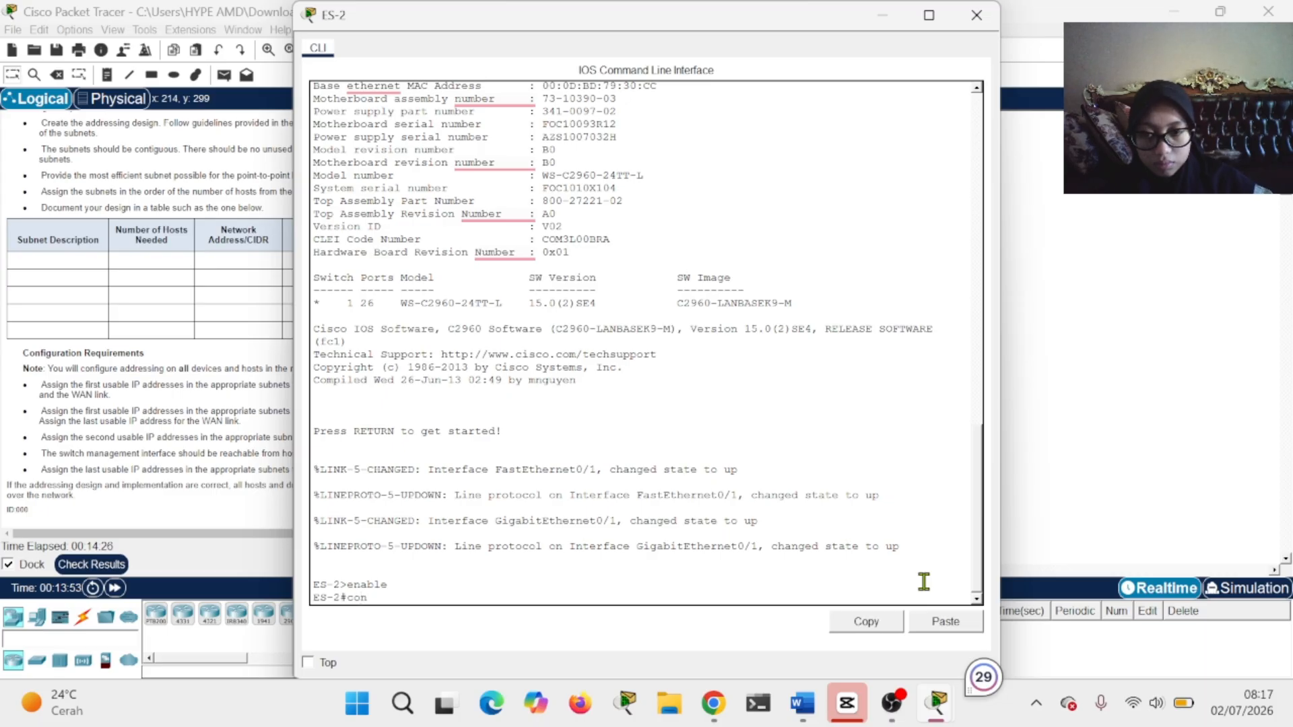
type("f  t")
key("Return")
- Assign IP address 10.1.1.66 with subnet mask 255.255.255.224 to ES-2's VLAN 1 interface
type("i")
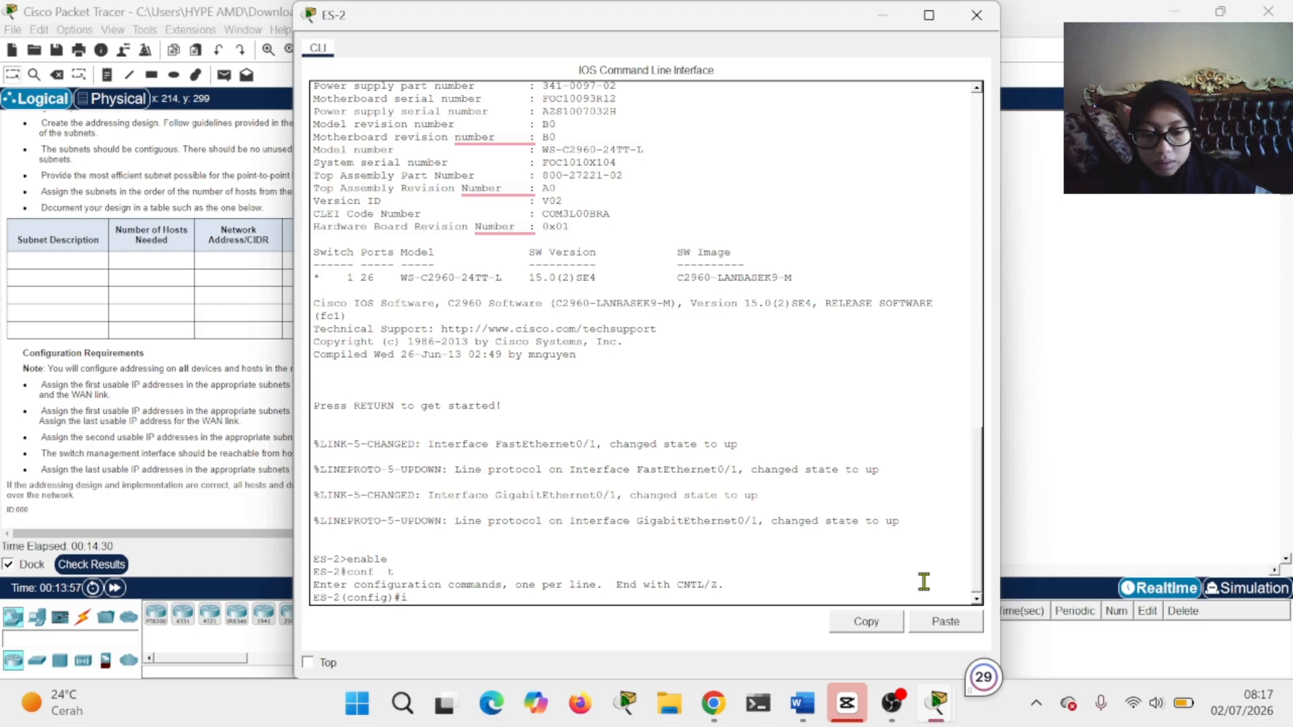
type("nterface v")
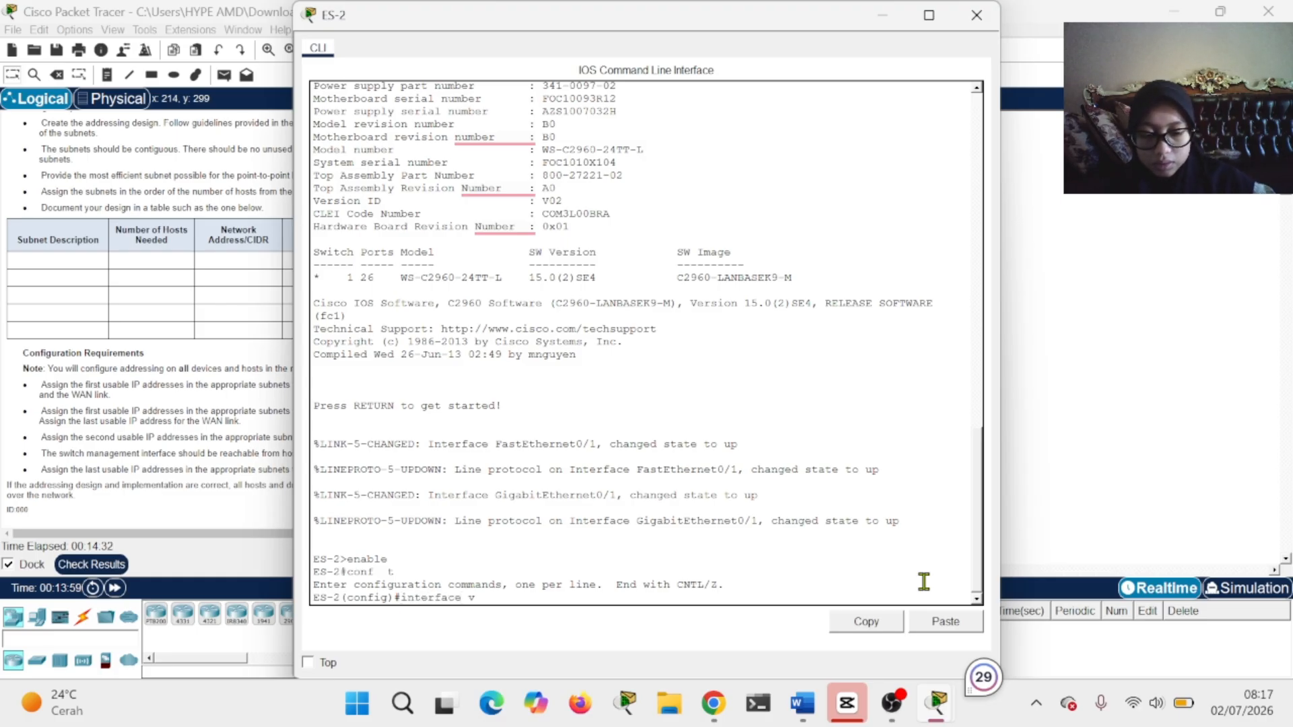
type("lan 1")
key("Return")
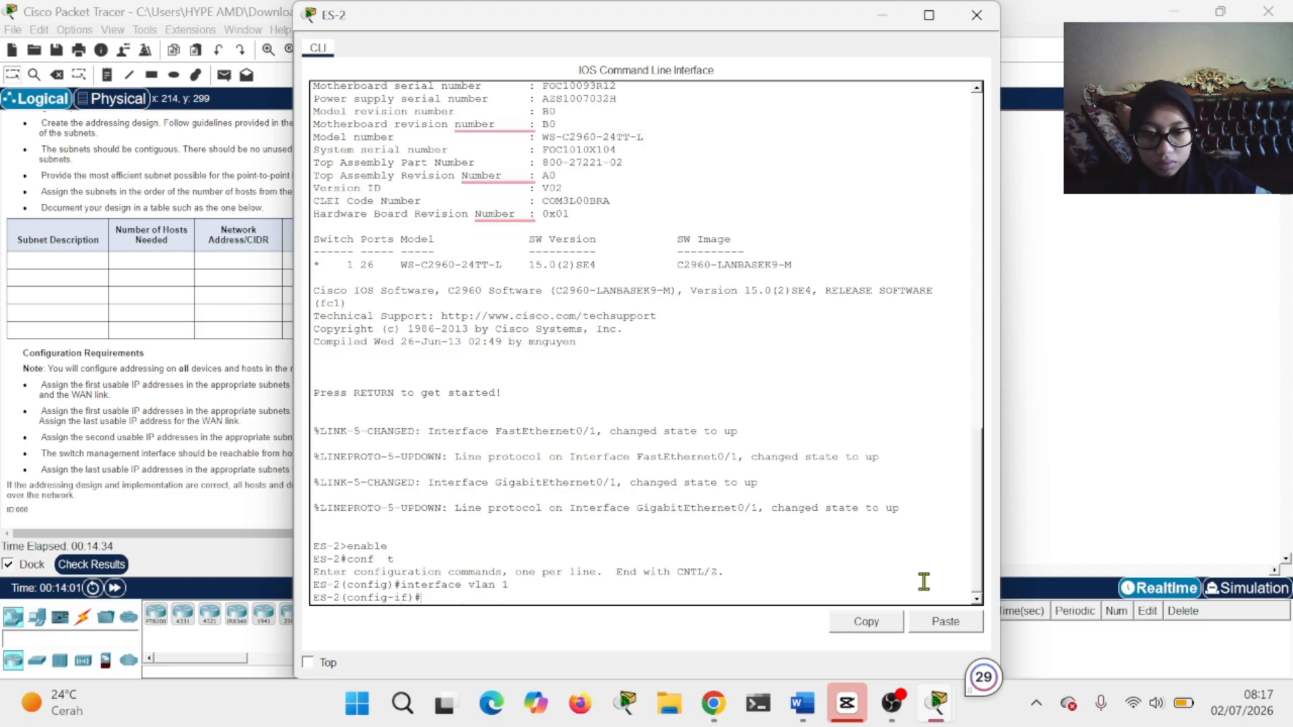
type("ip address ")
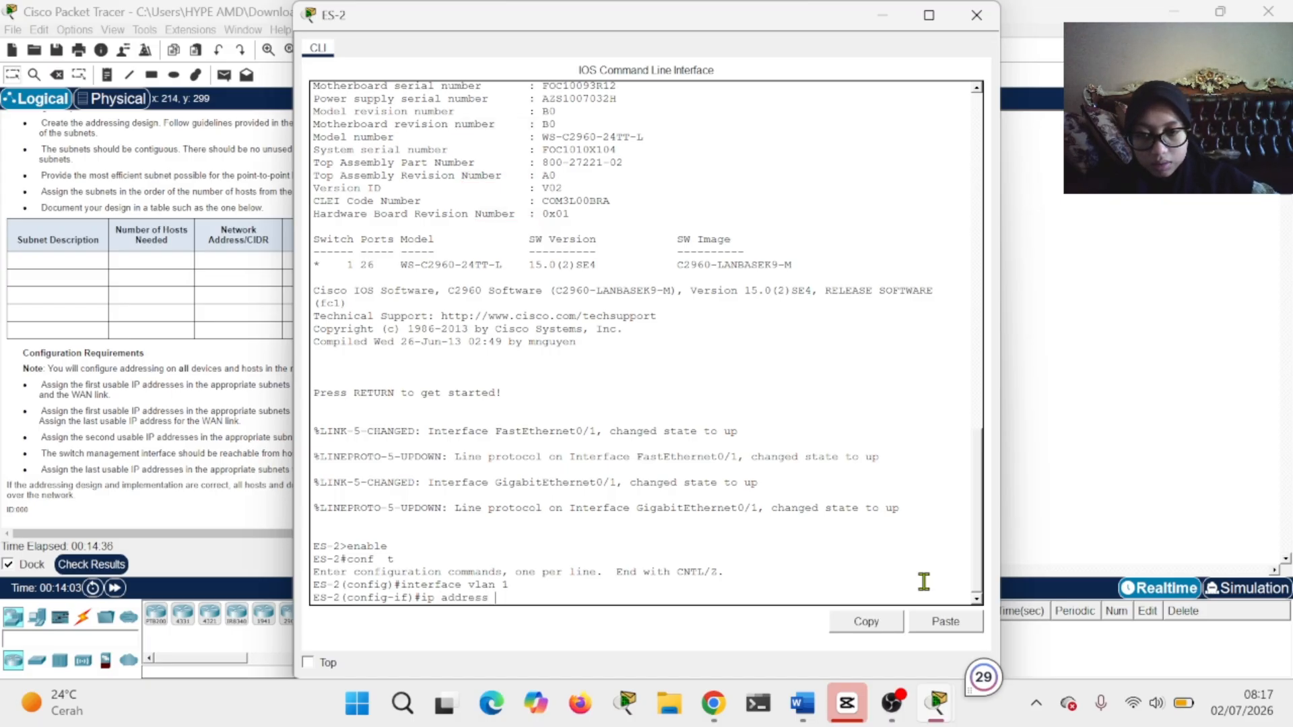
type("10.1.1.")
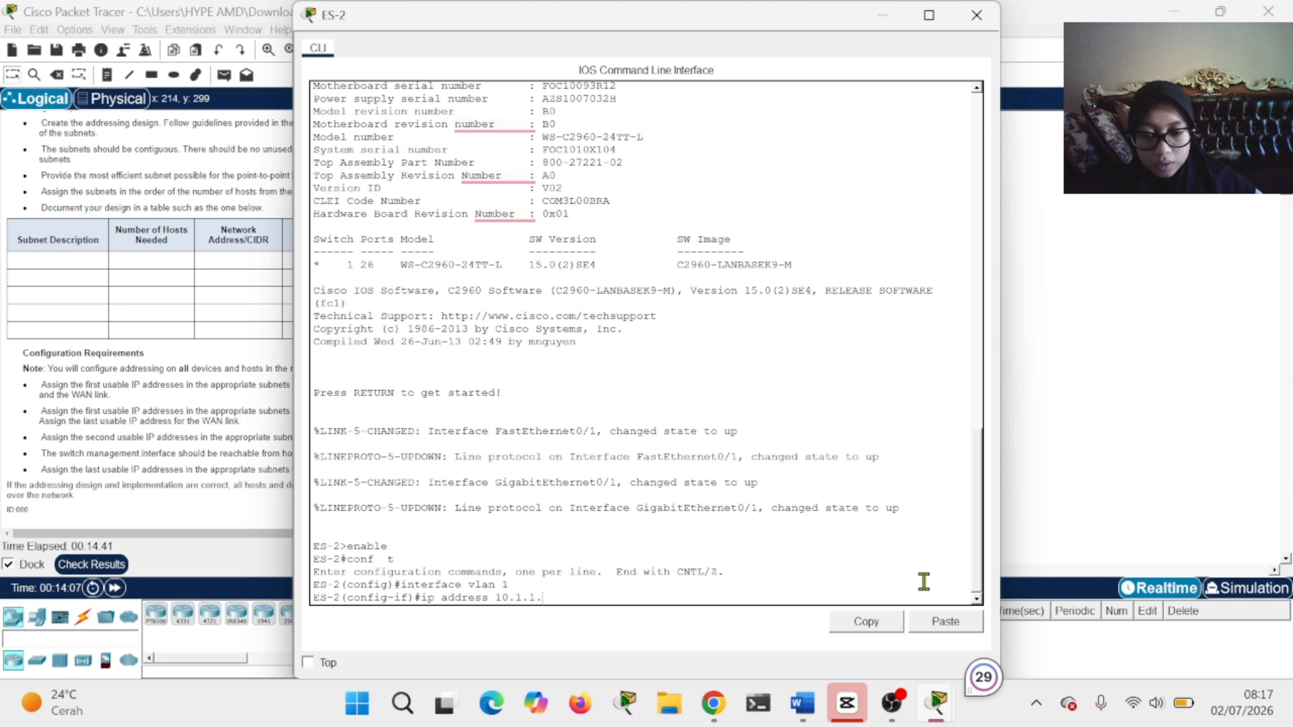
type("66")
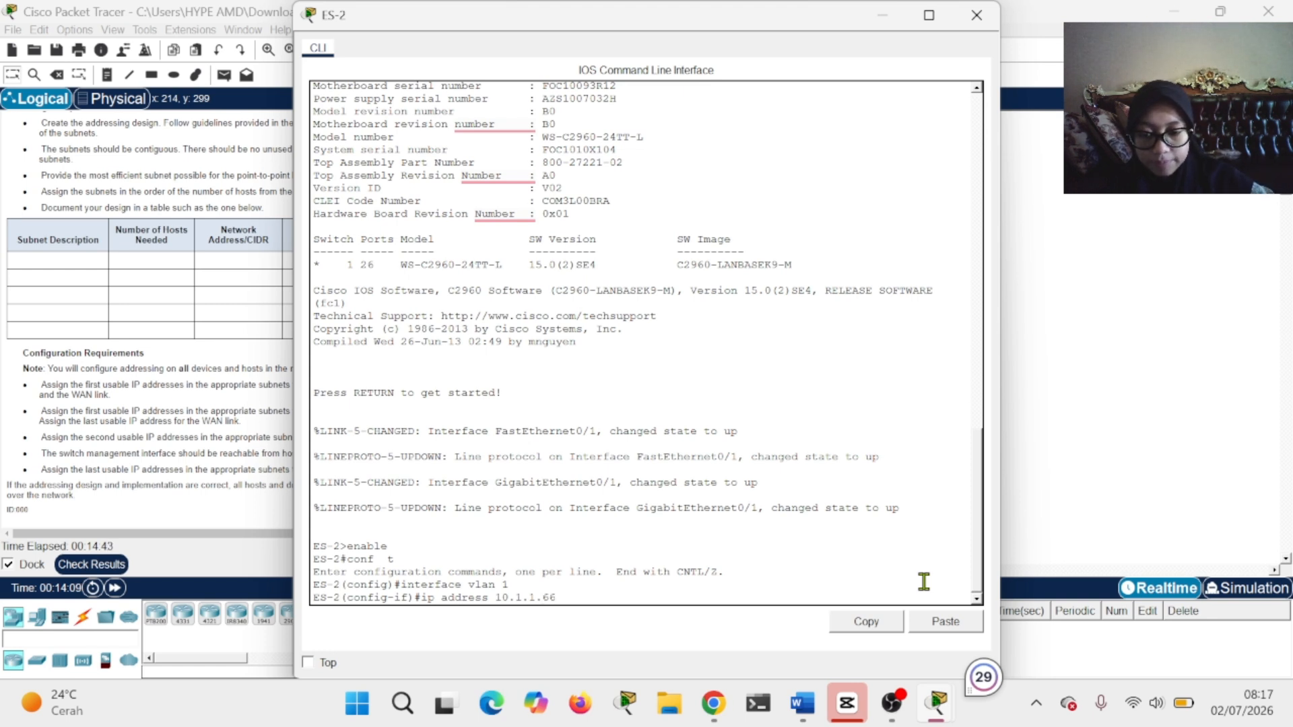
type(" 255.255")
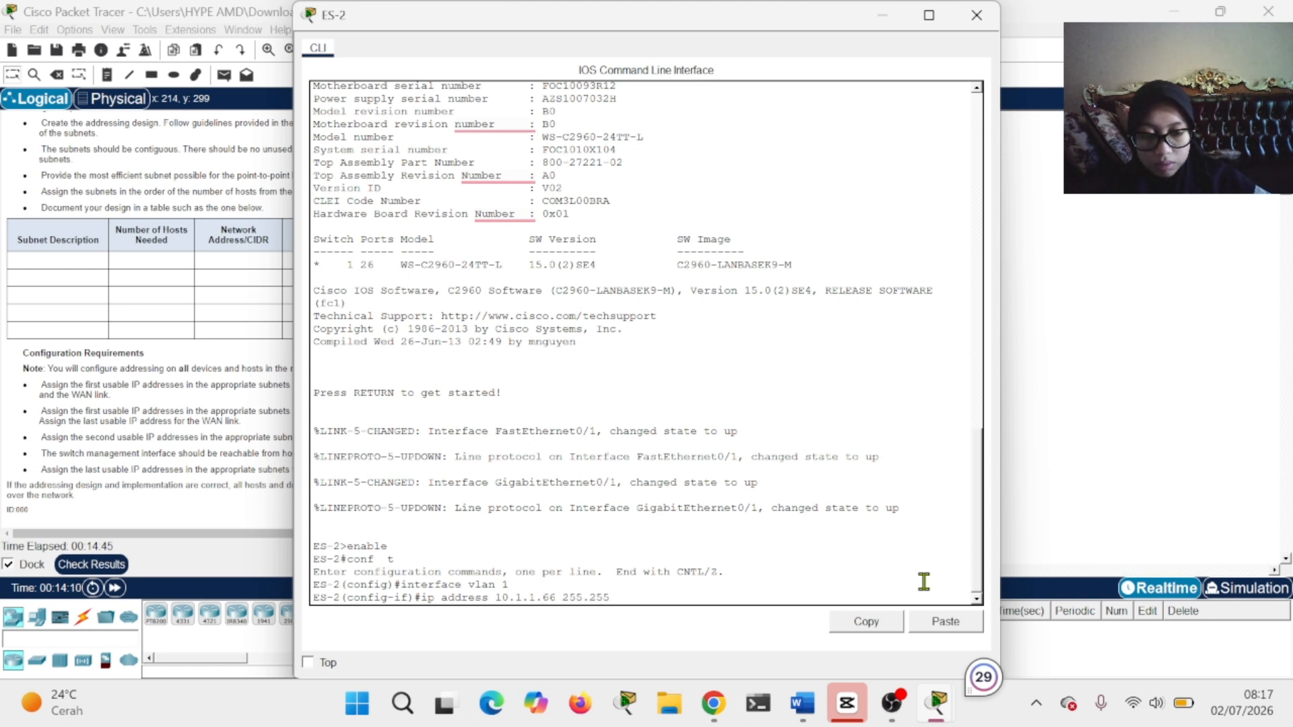
type(".255")
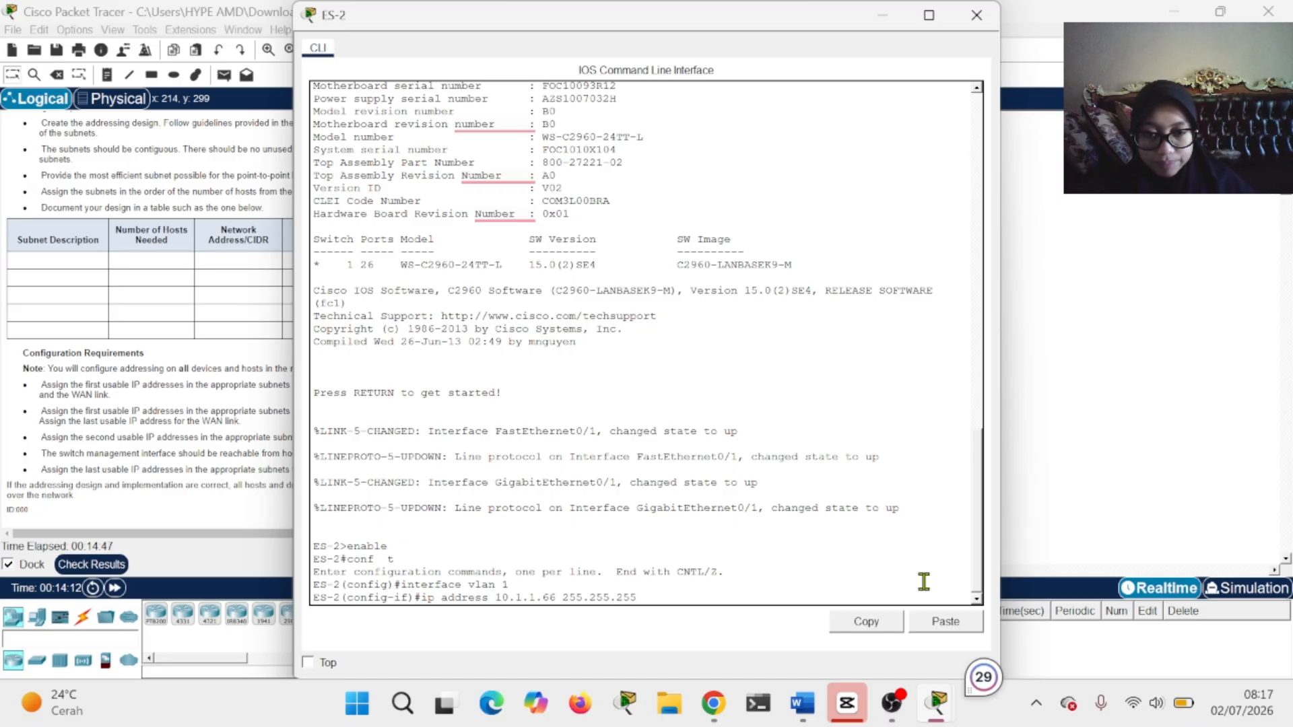
type(".")
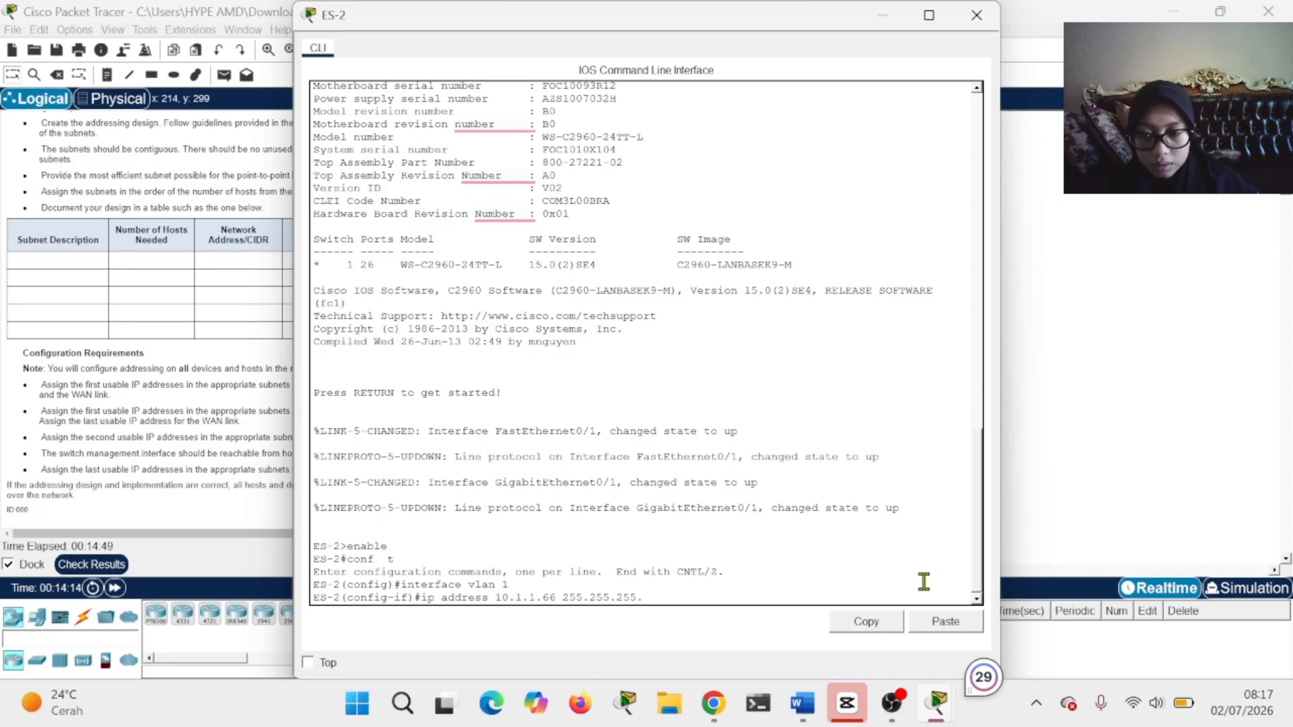
type("224")
- Bring up ES-2's VLAN 1 interface with no shutdown and exit its interface configuration
type("n")
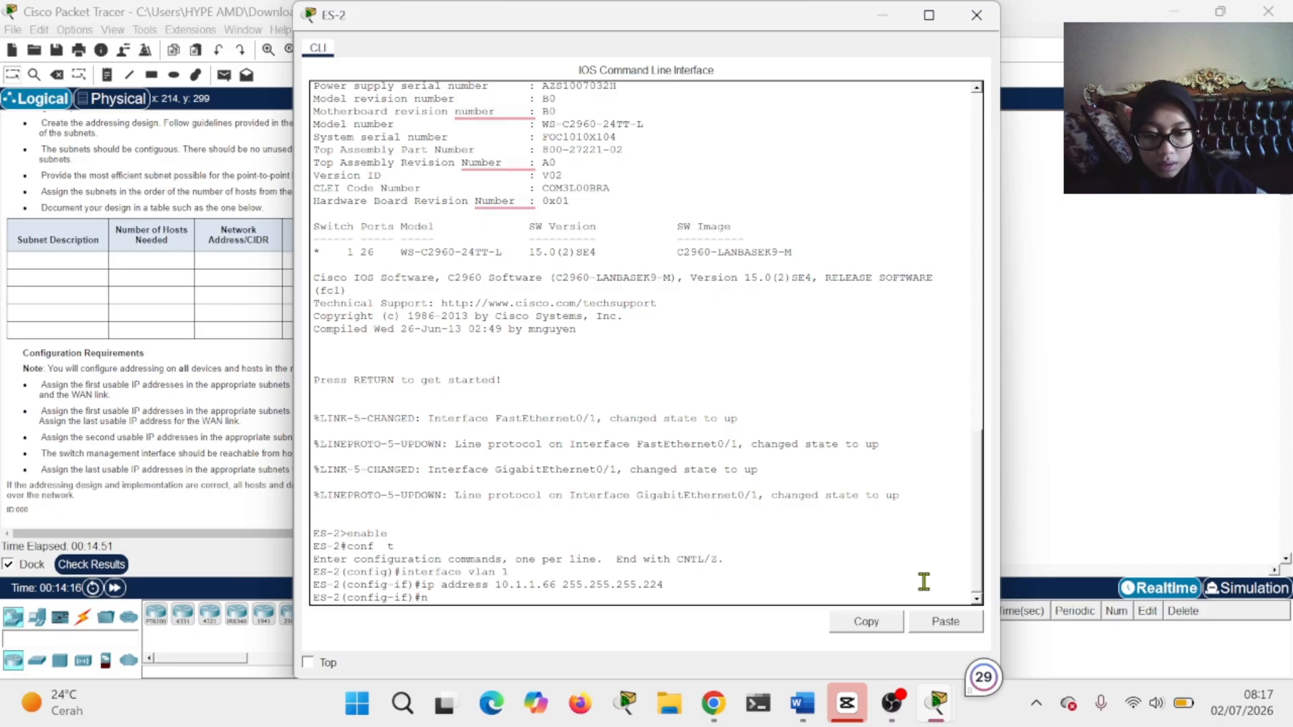
type("o shut")
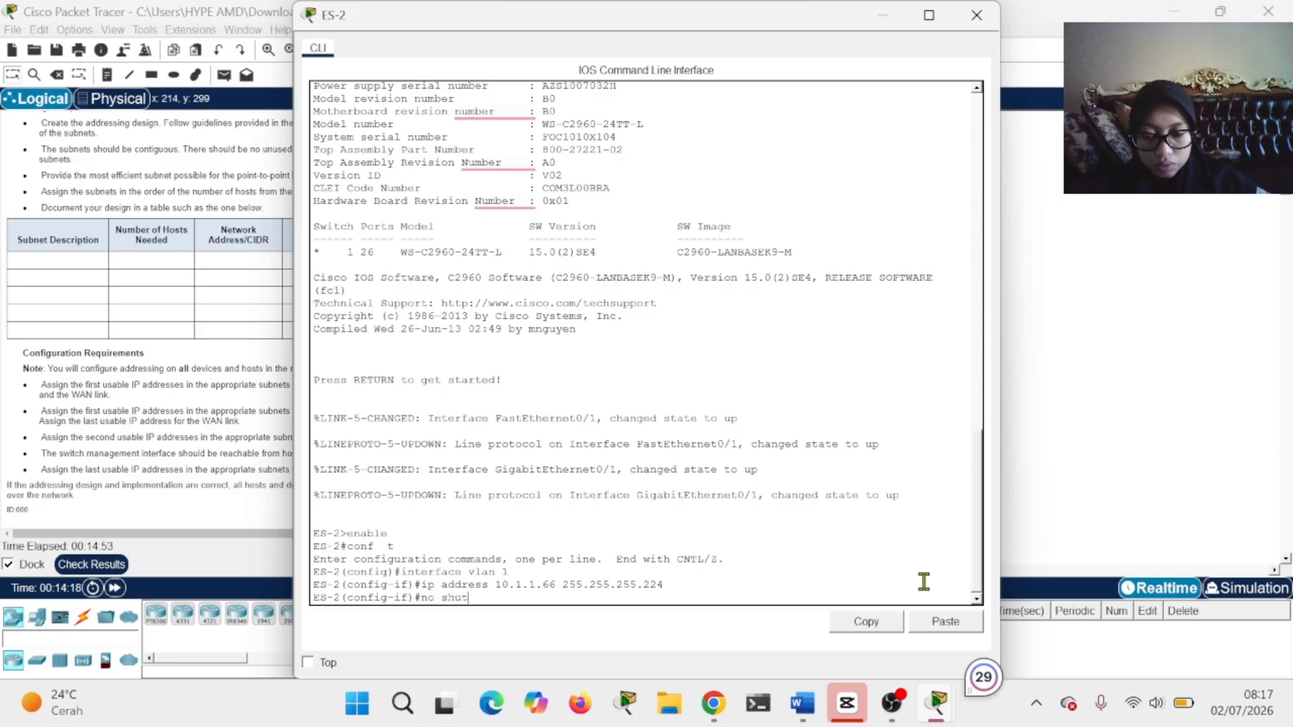
type("down")
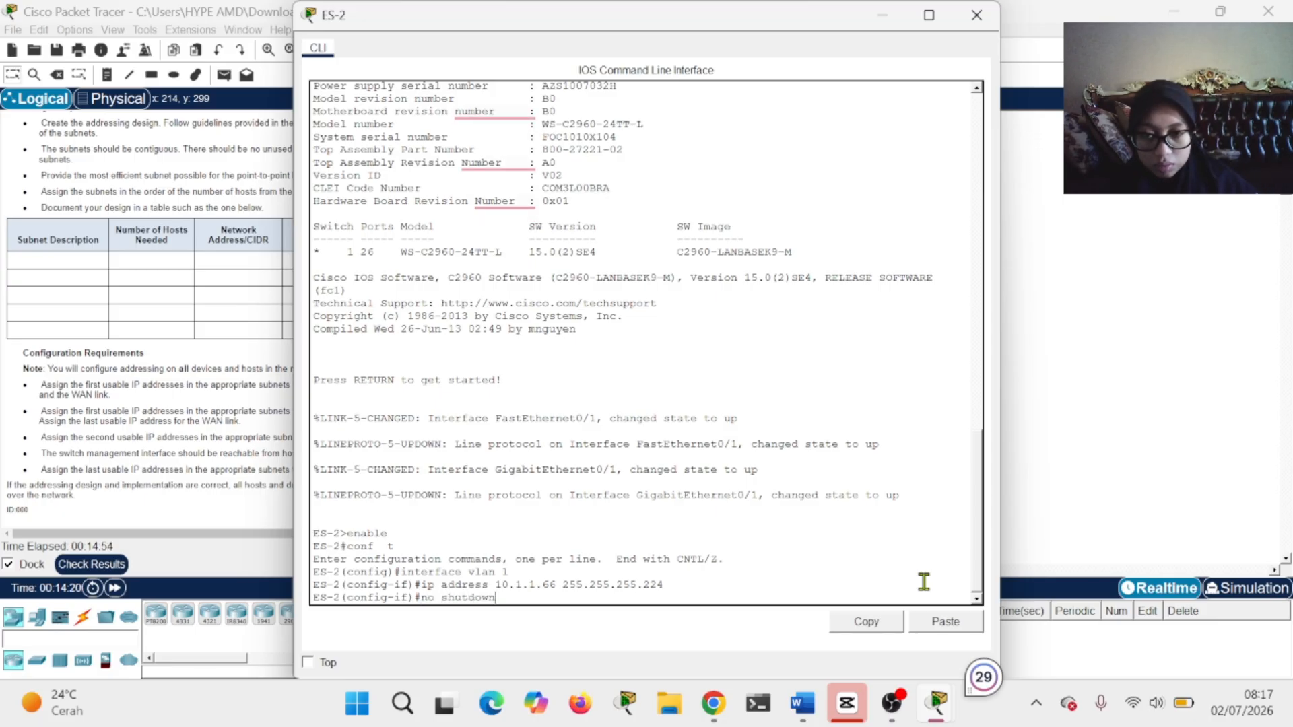
key("Return")
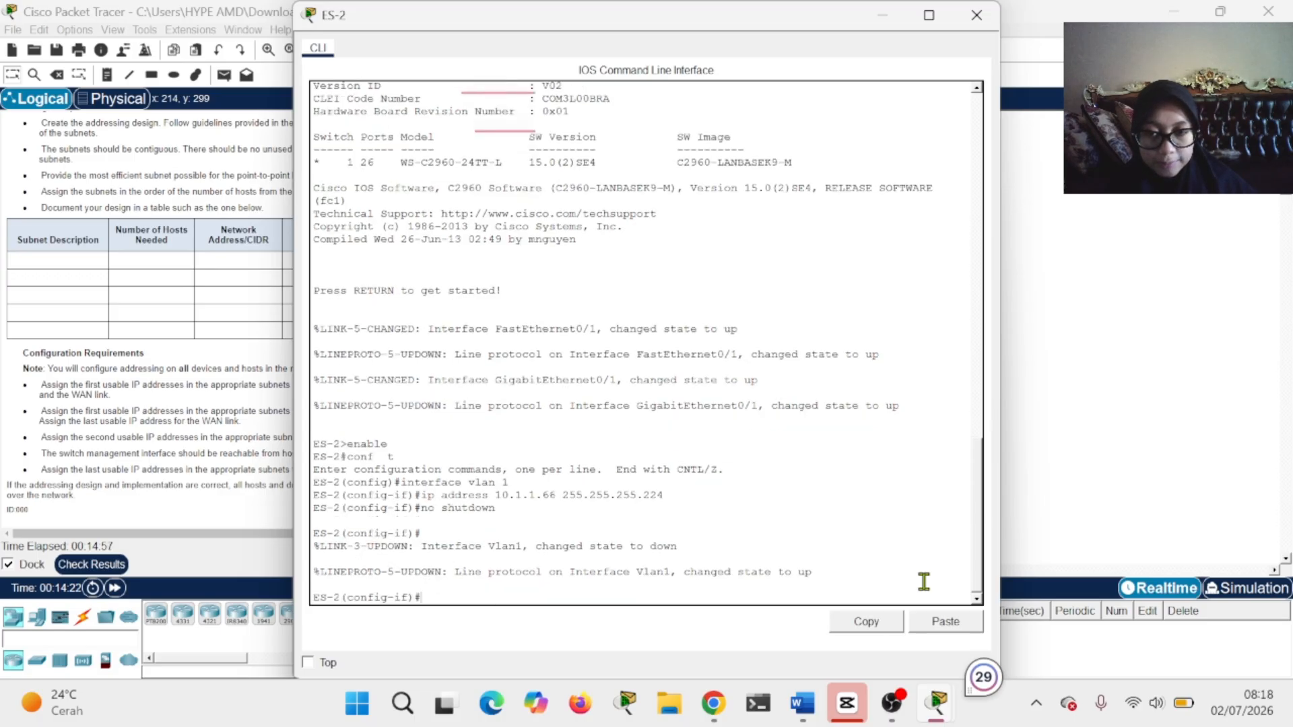
type("exit")
key("Return")
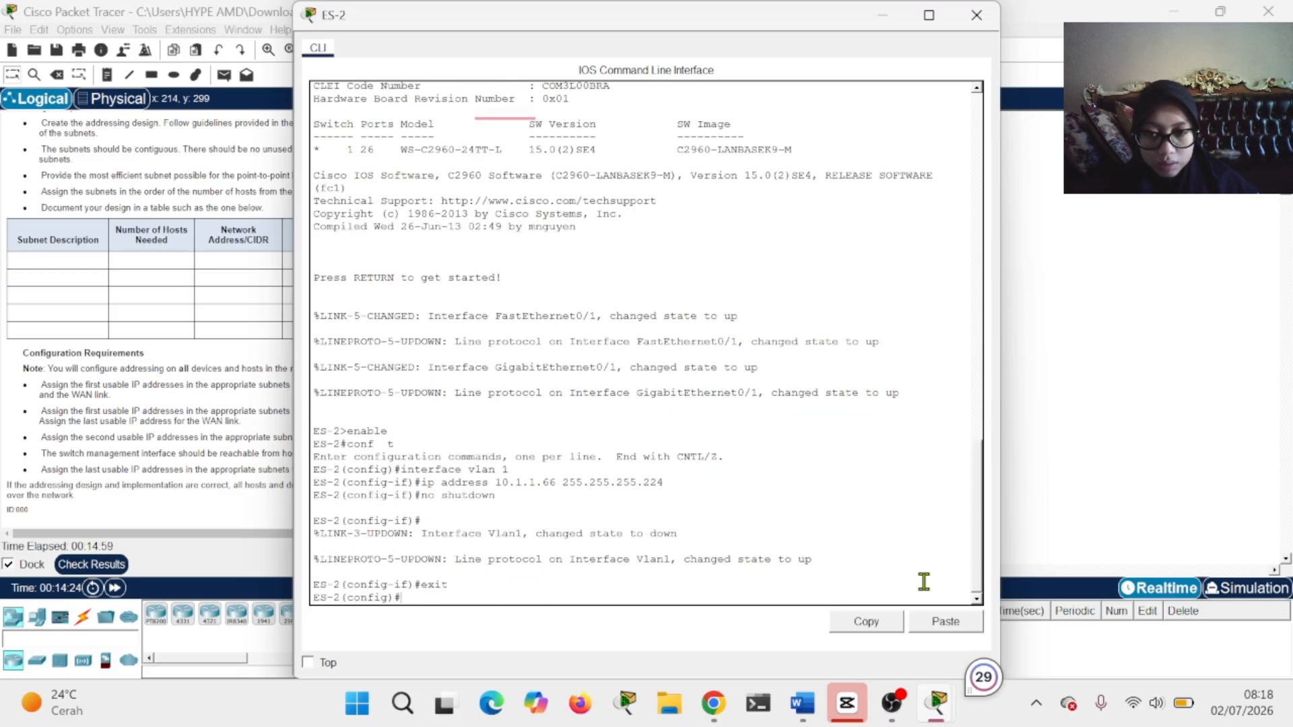
- Set ES-2's default gateway to 10.1.1.65 and close the switch's window
type("ip default")
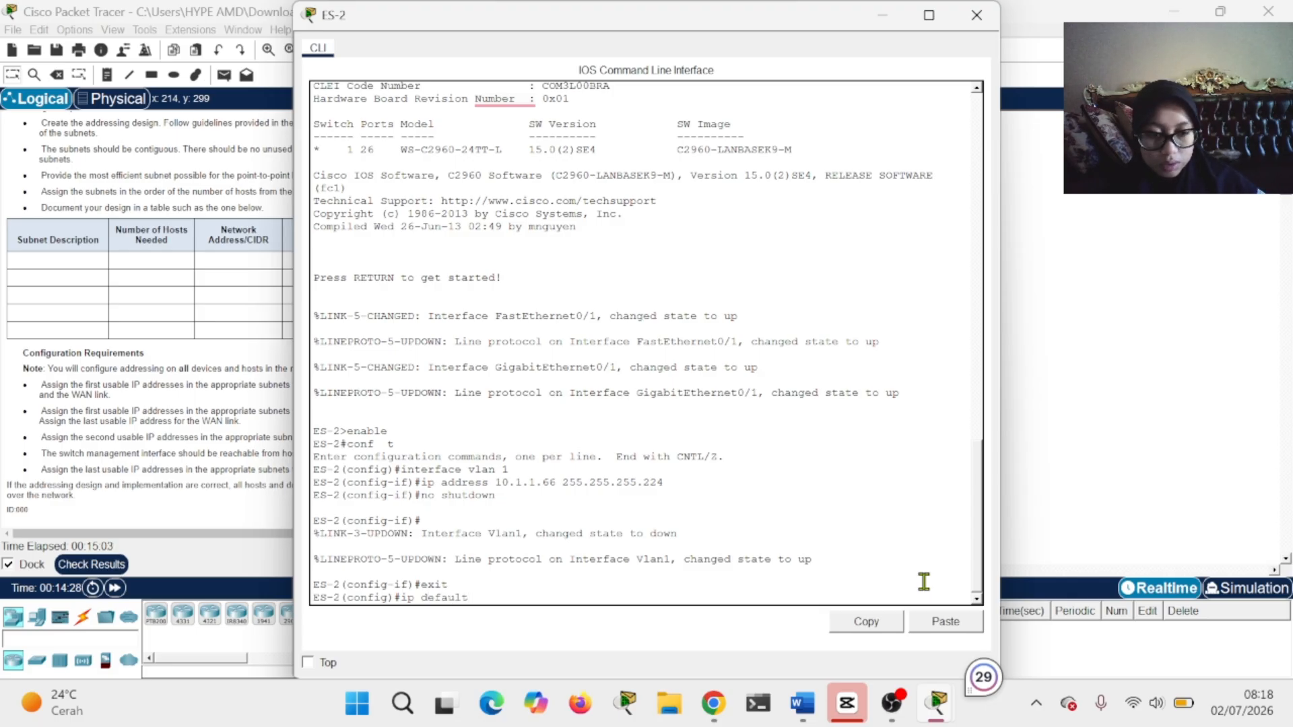
type("-gateway")
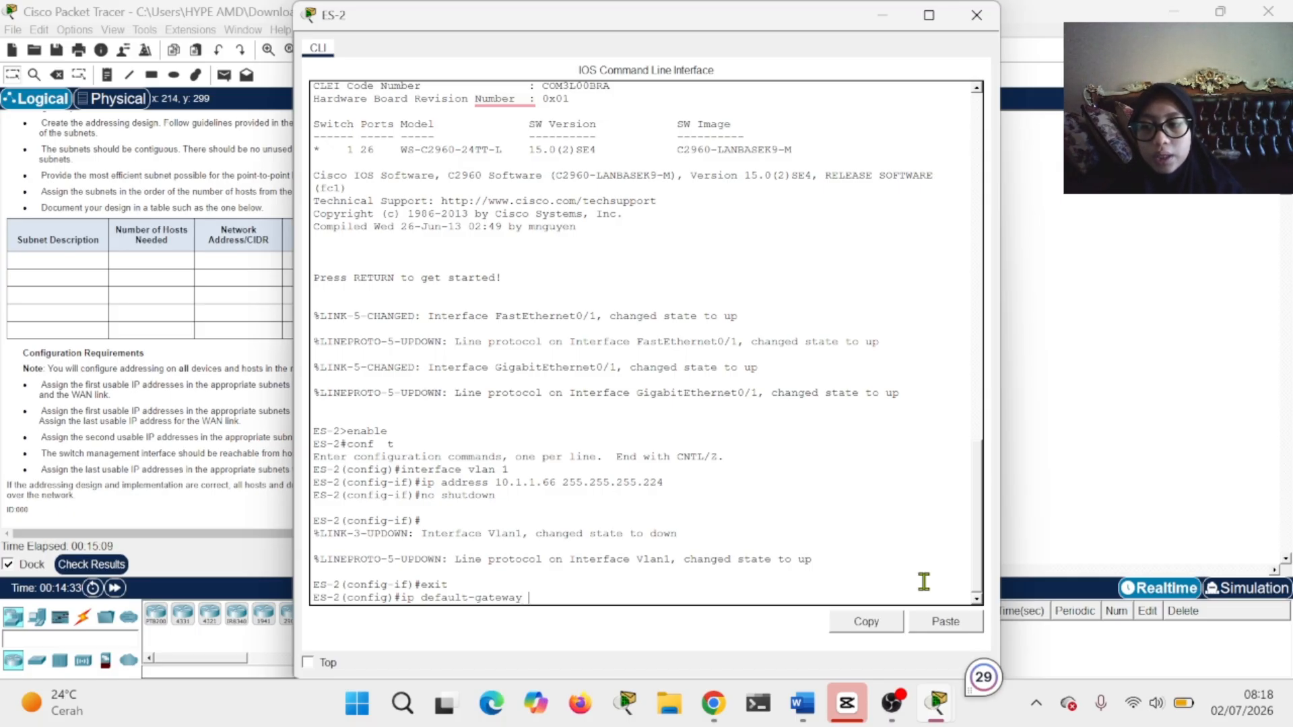
type(" 10")
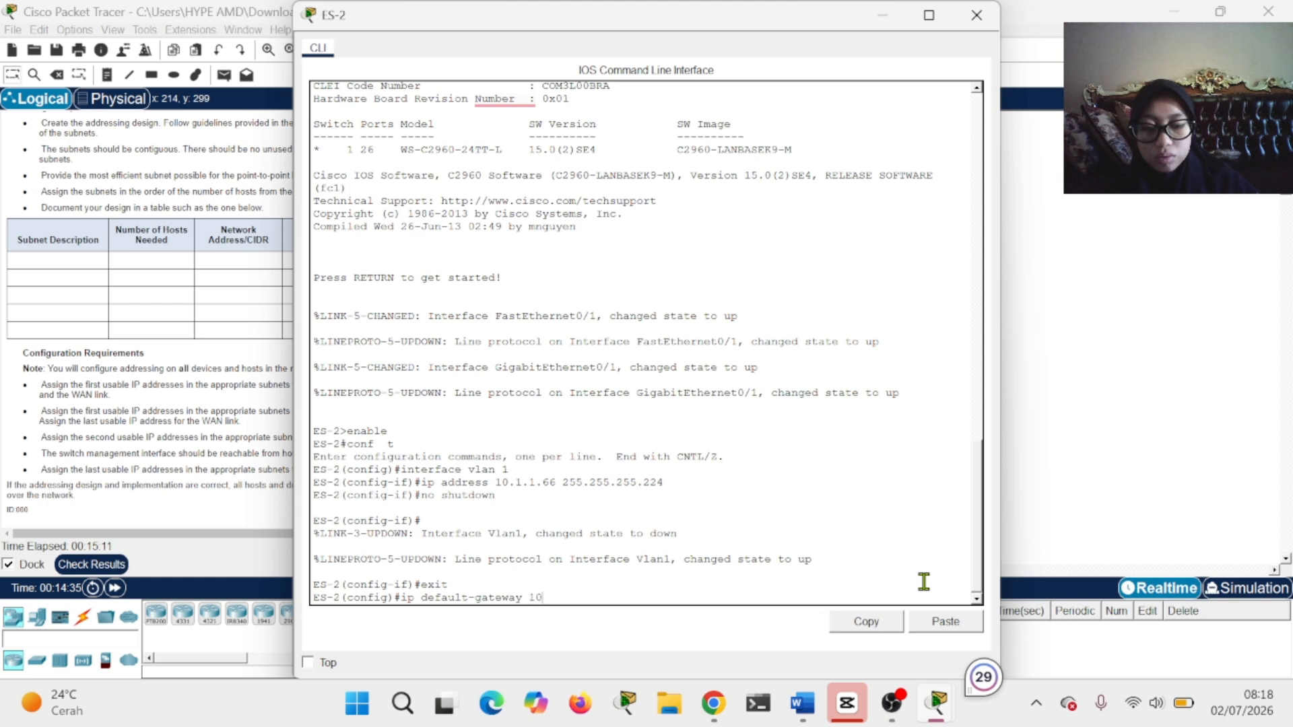
type(".1.1")
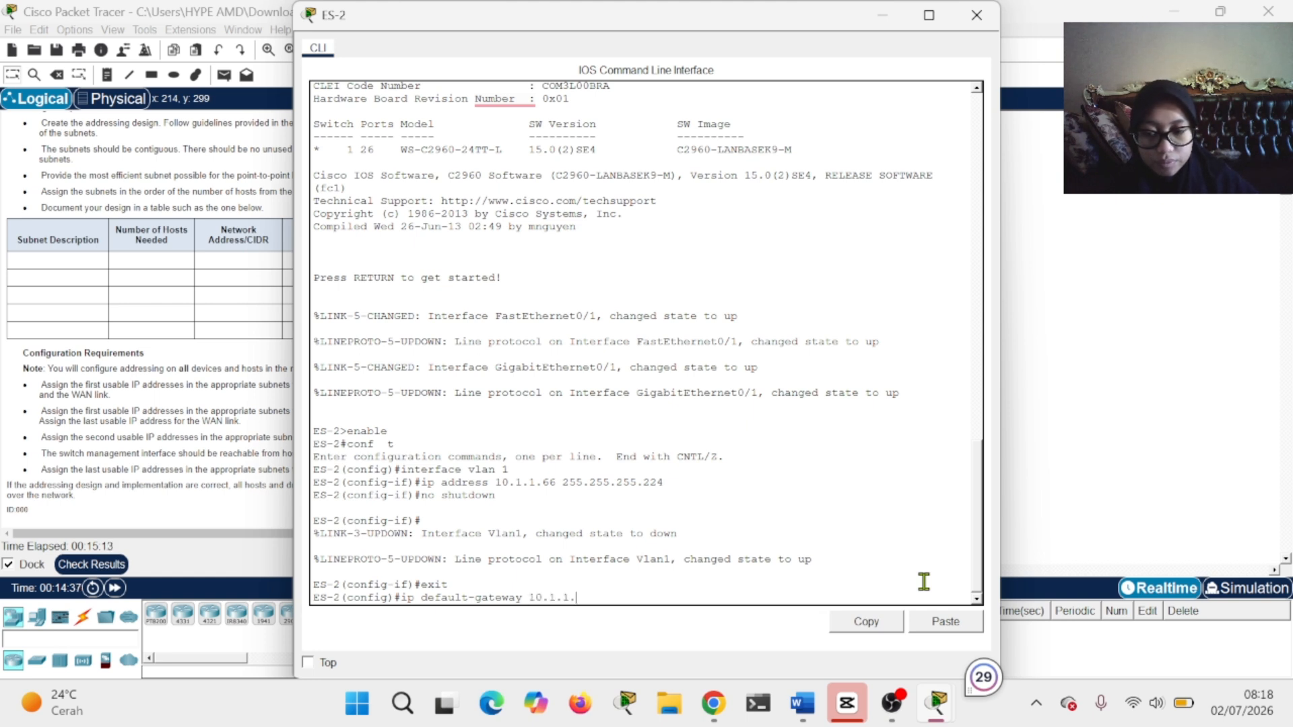
type(".65")
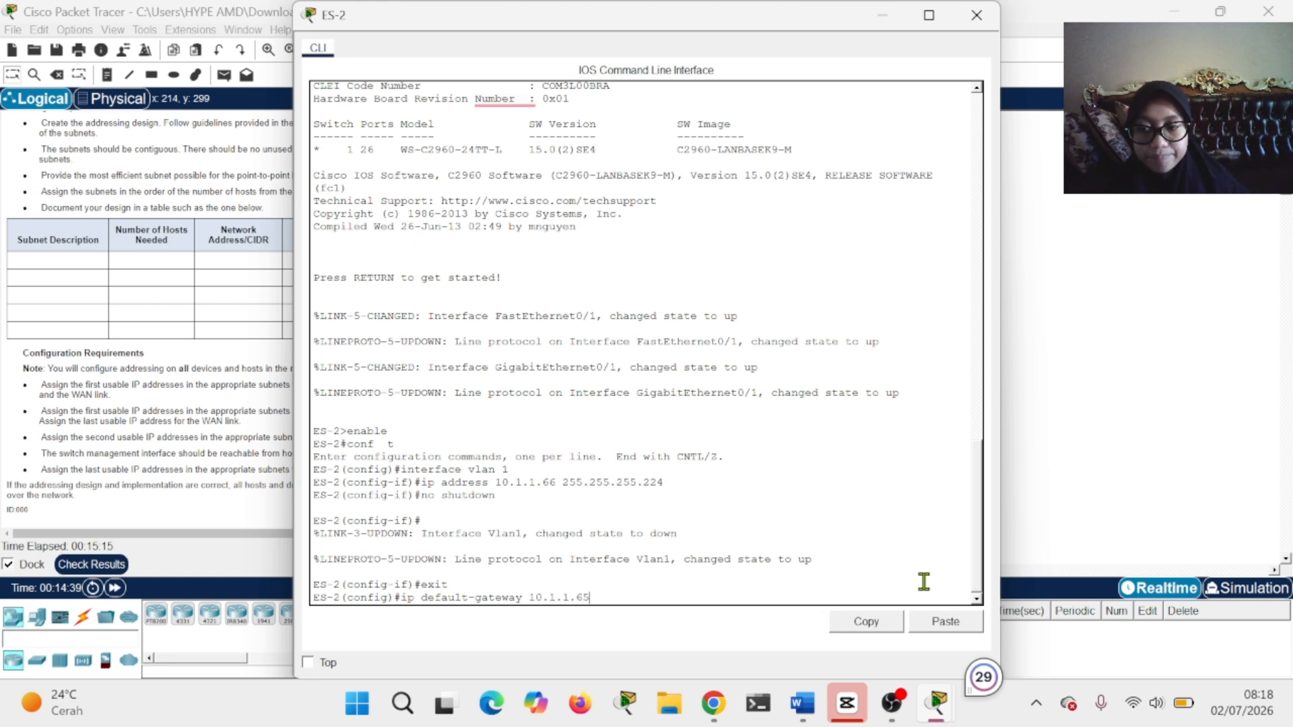
key("Return")
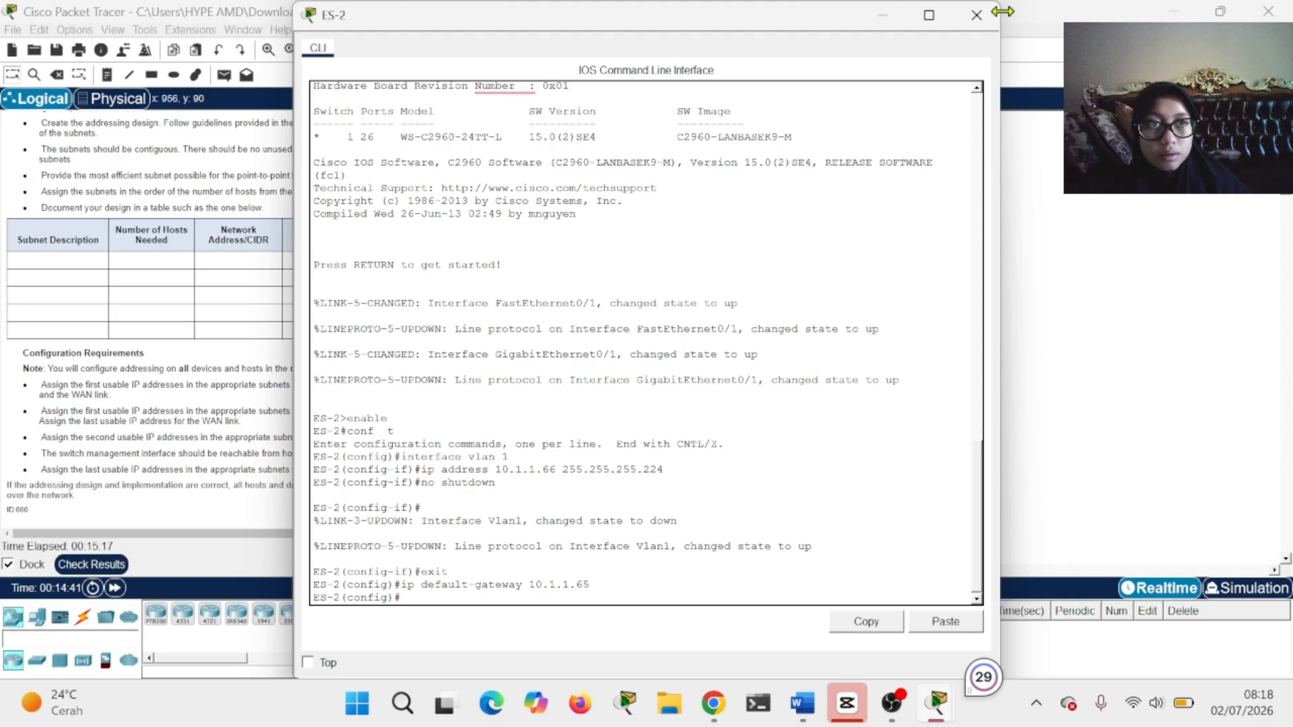
left_click(976, 15)
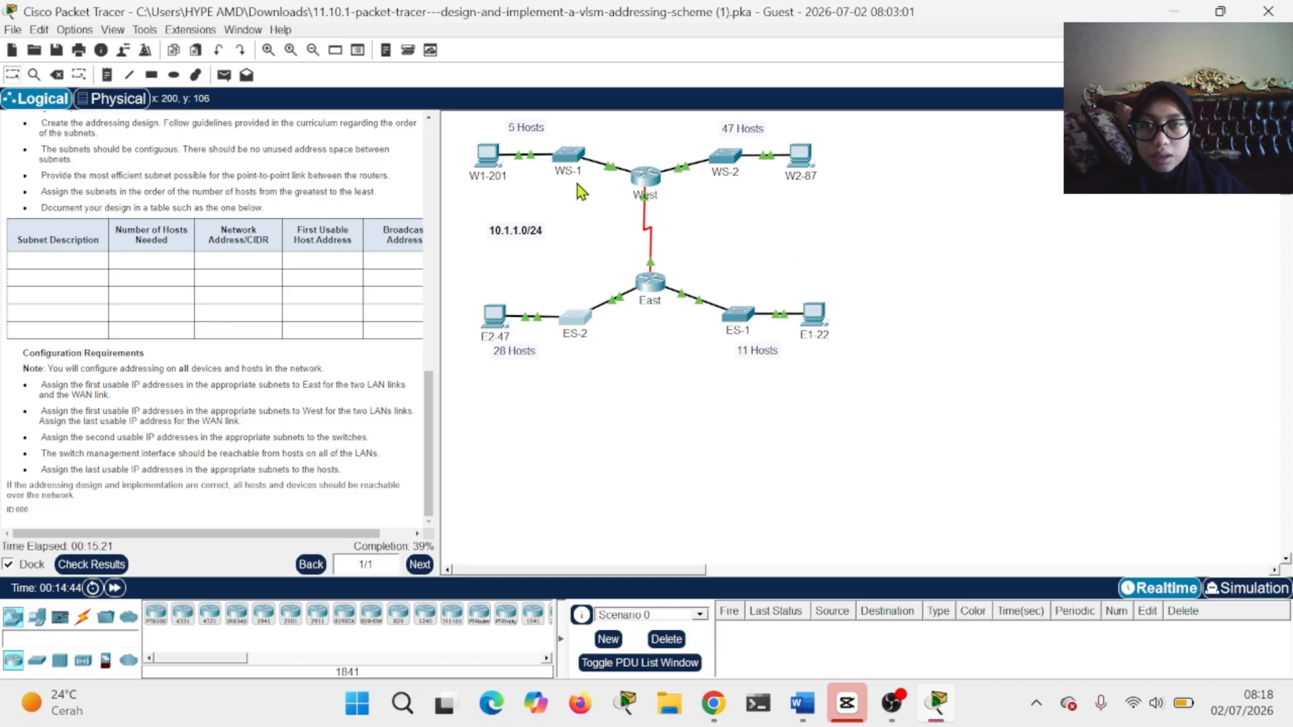
- Open the command line of switch ES-1 and enter global configuration mode
left_click(747, 325)
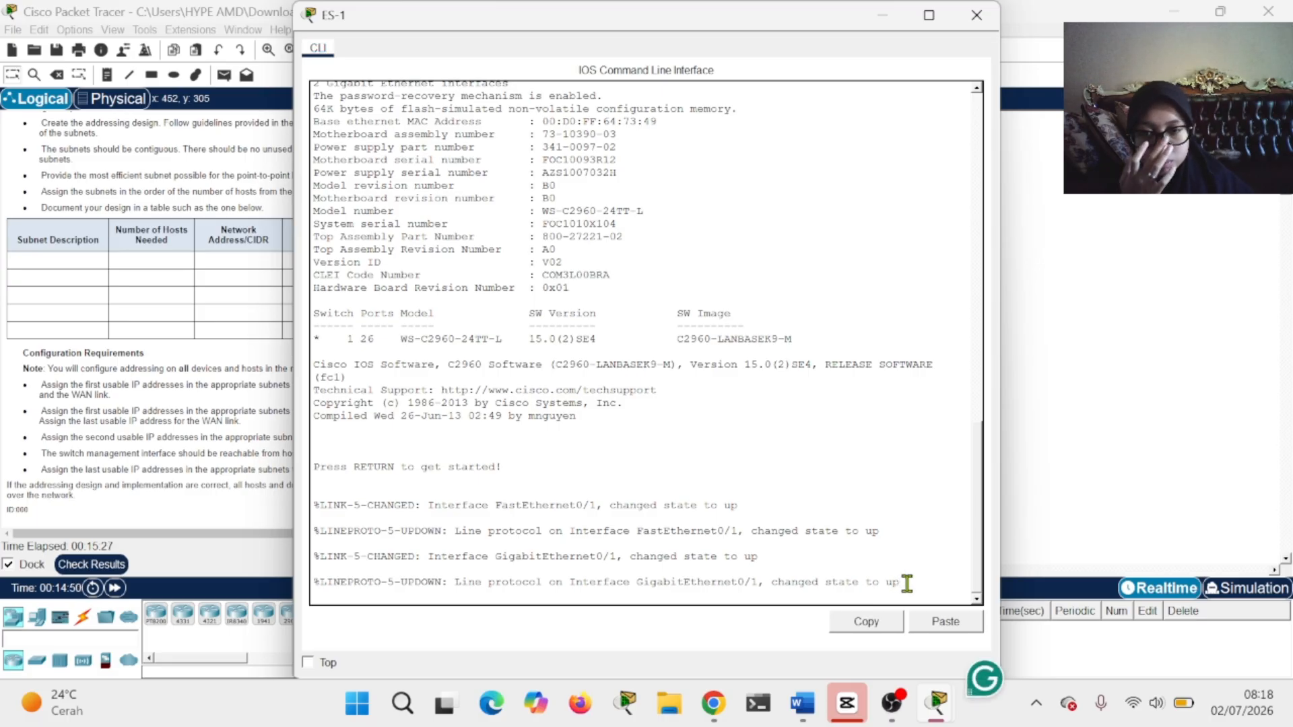
key("Return")
type("enable")
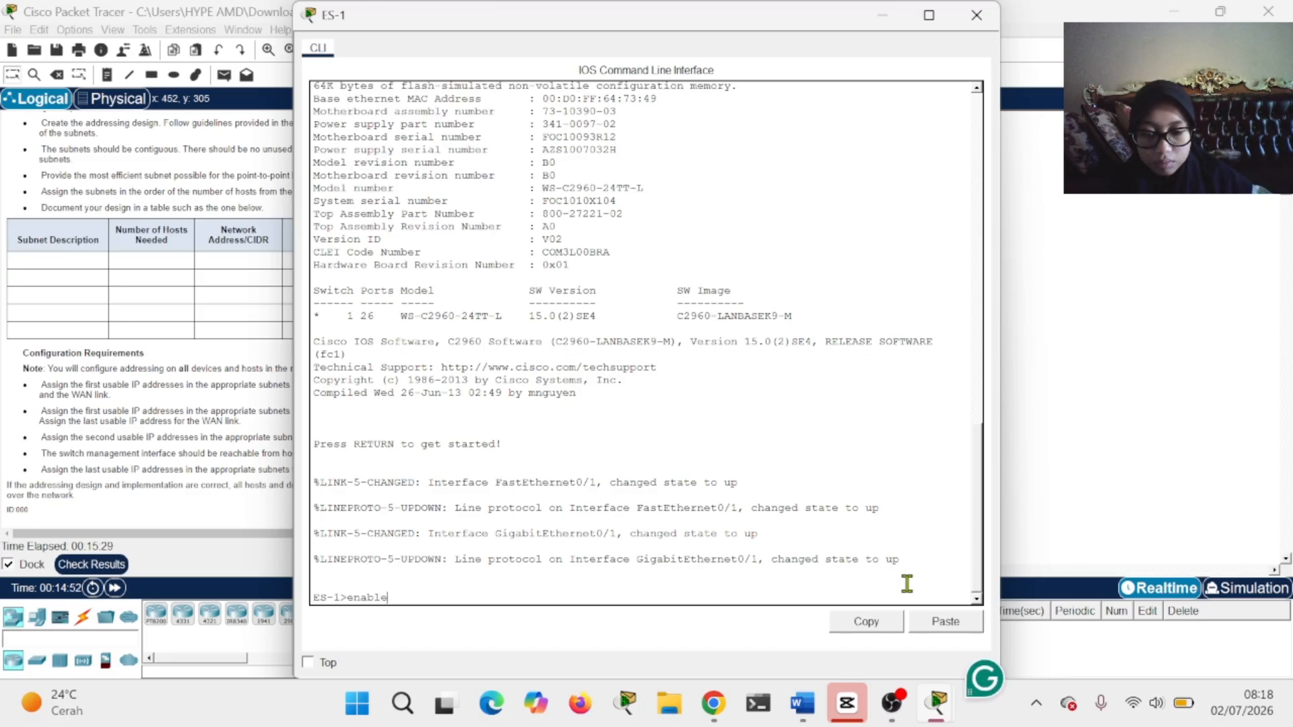
key("Return")
type("co")
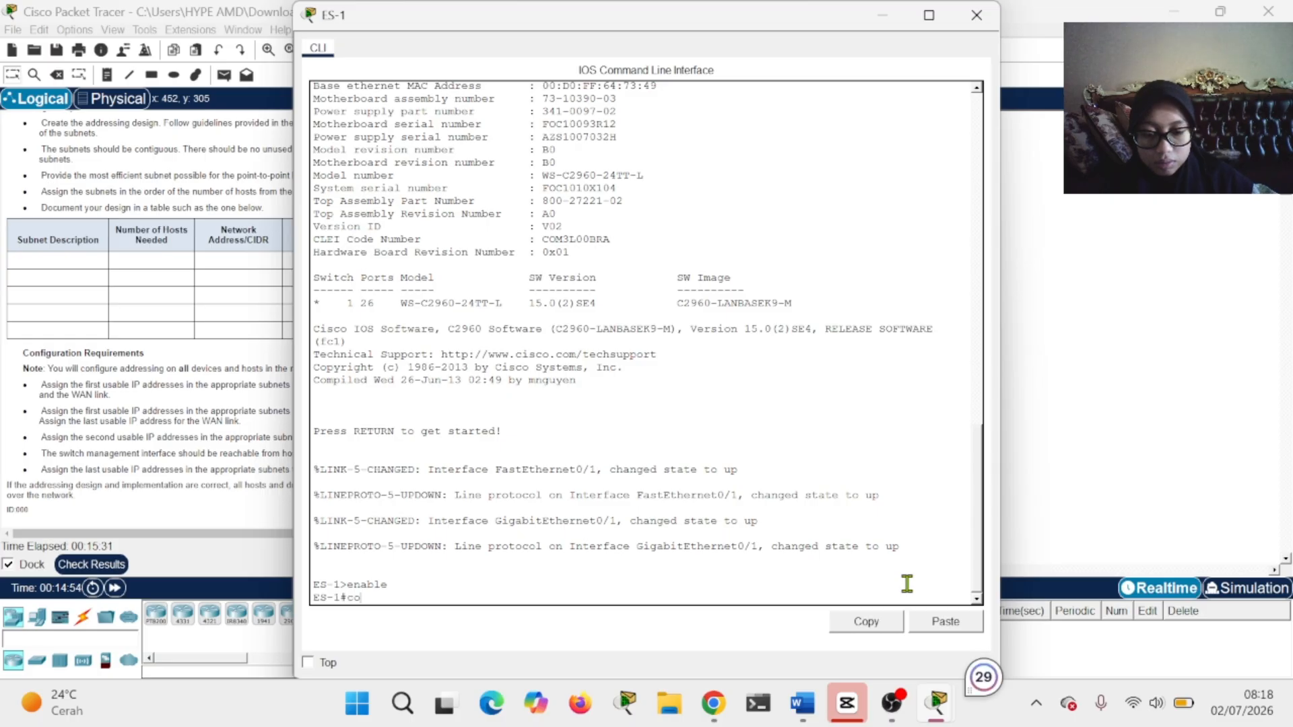
type("nf")
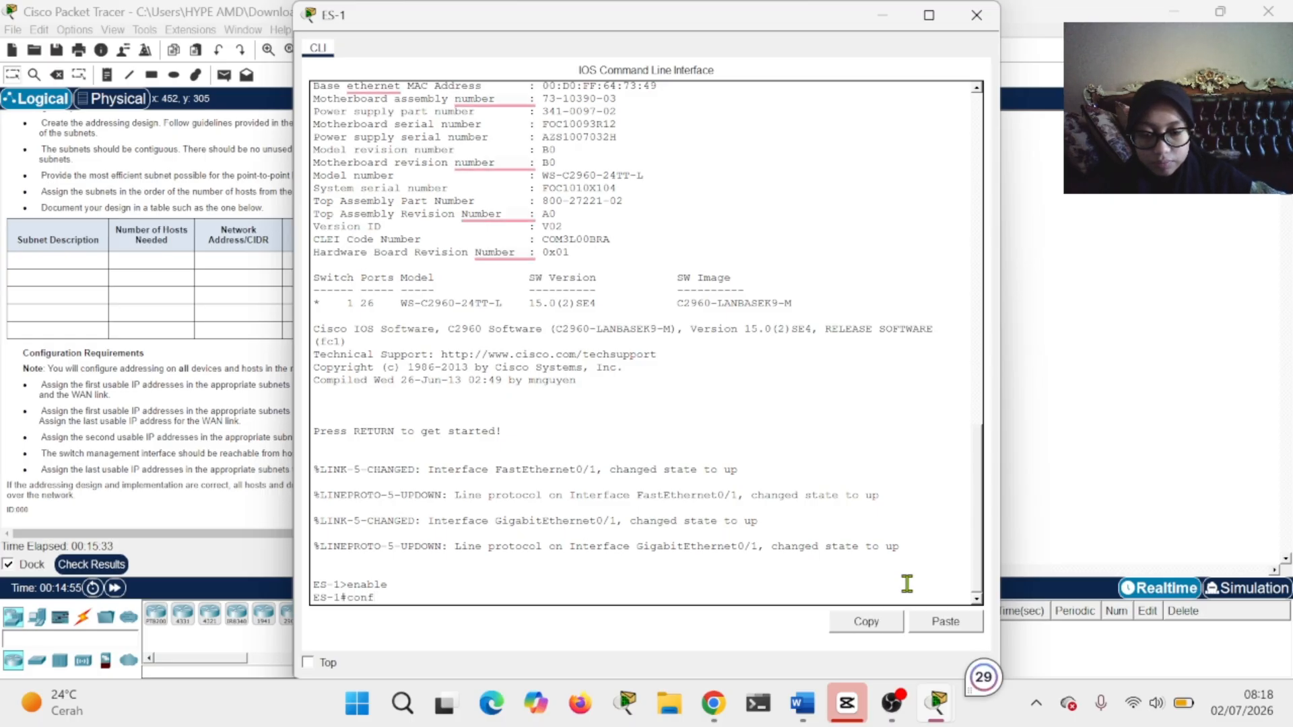
type(" t")
key("Return")
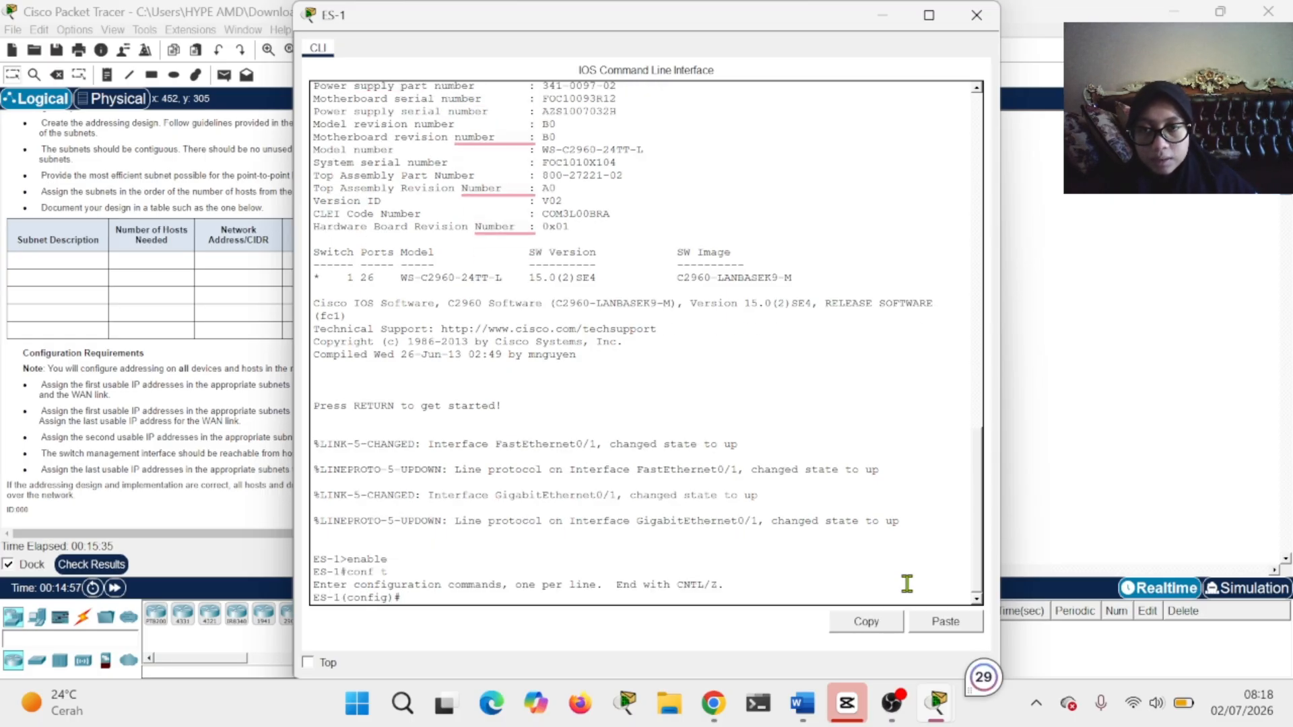
- Assign IP address 10.1.1.98 with subnet mask 255.255.255.240 to ES-1's VLAN 1 interface
type("in")
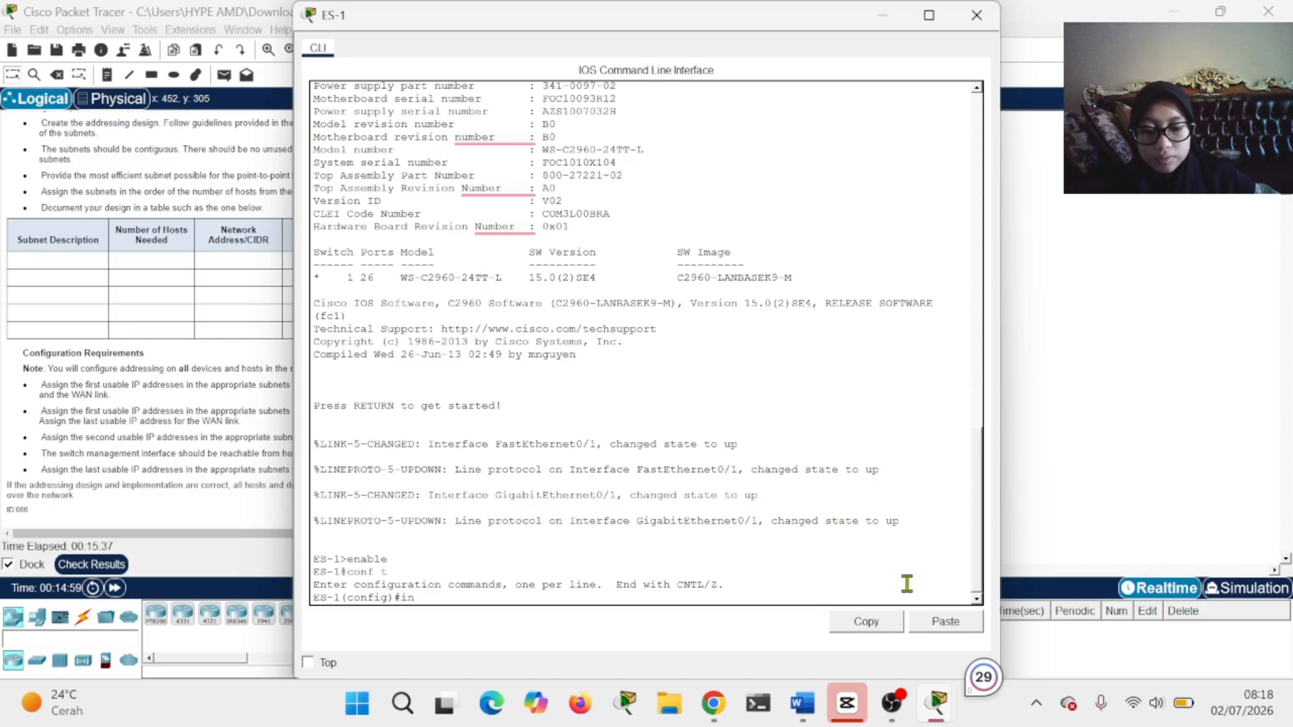
type("terface v")
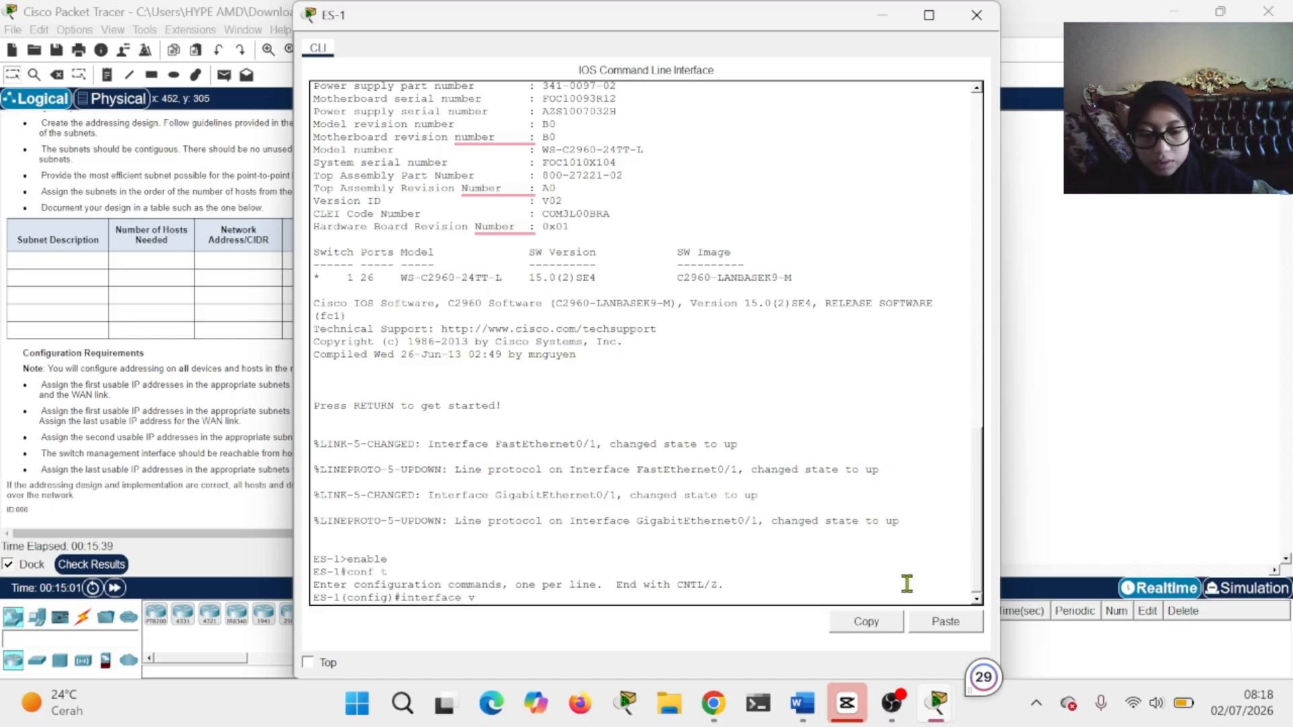
type("lan 1")
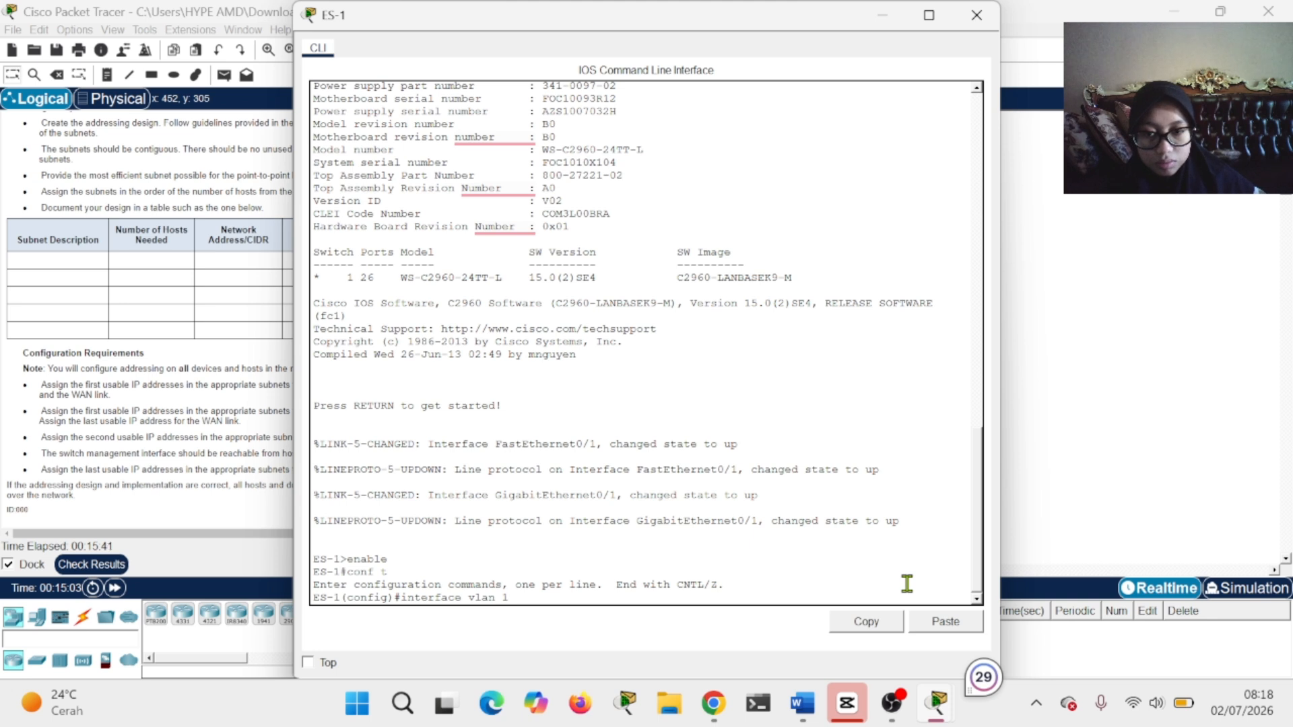
key("Return")
type("o")
key("BackSpace")
type("ip address")
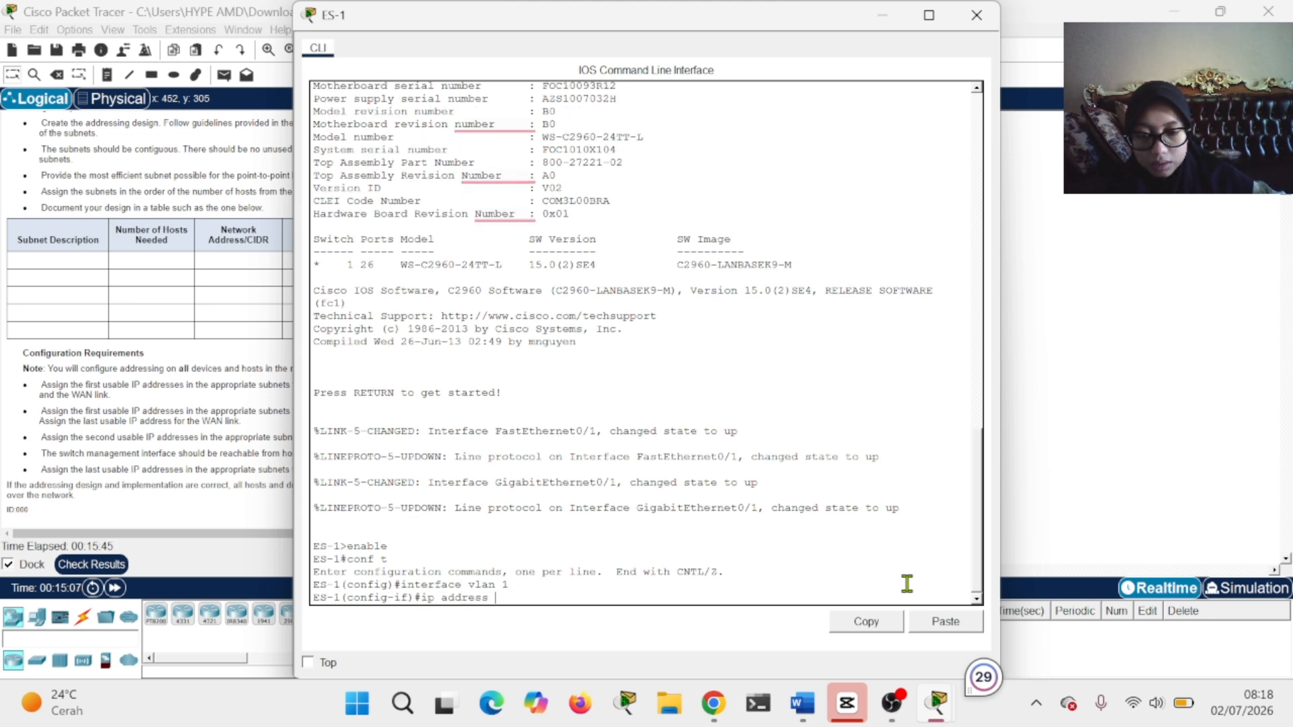
type(" 10.1.1.")
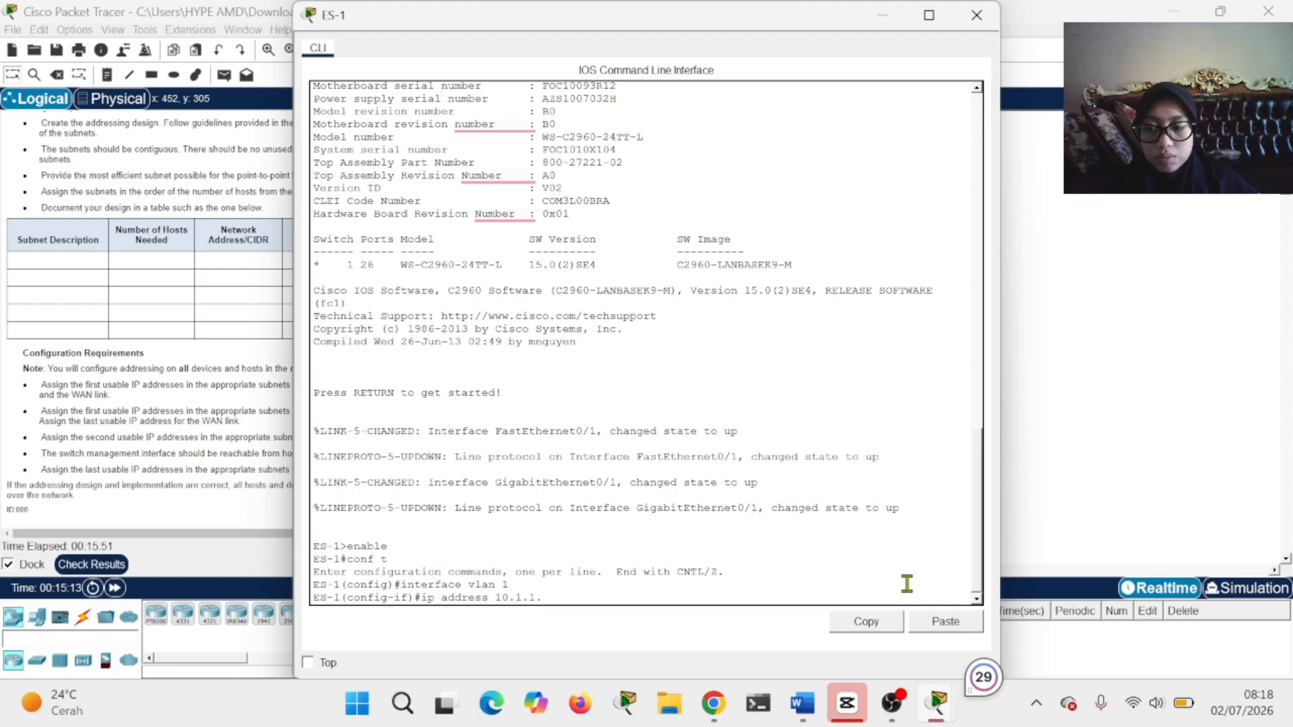
type("98")
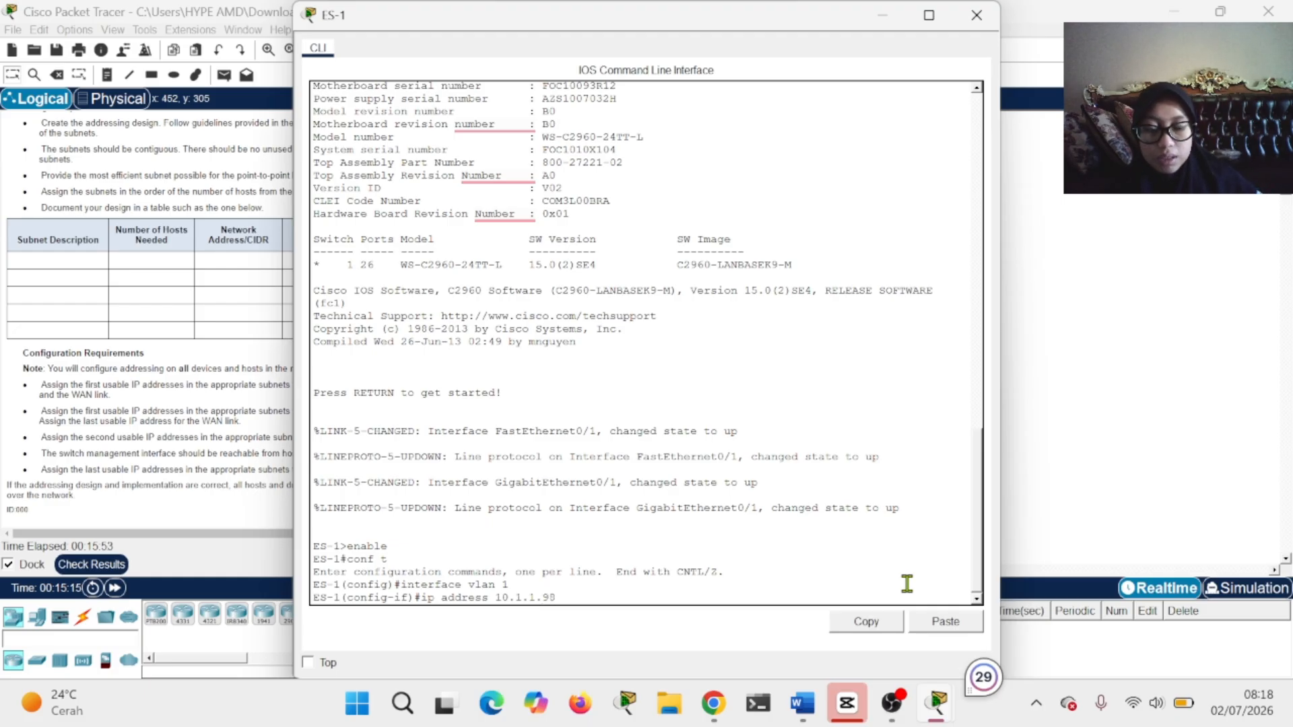
type(" 255")
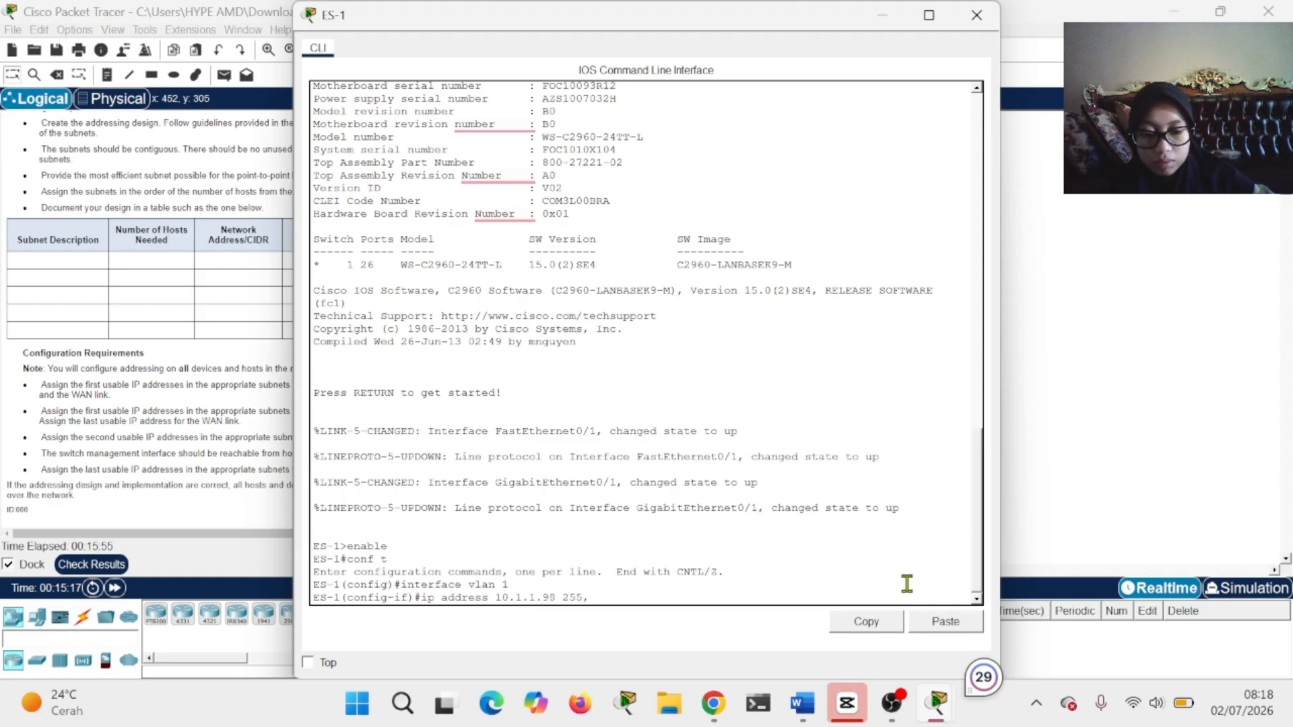
type(".")
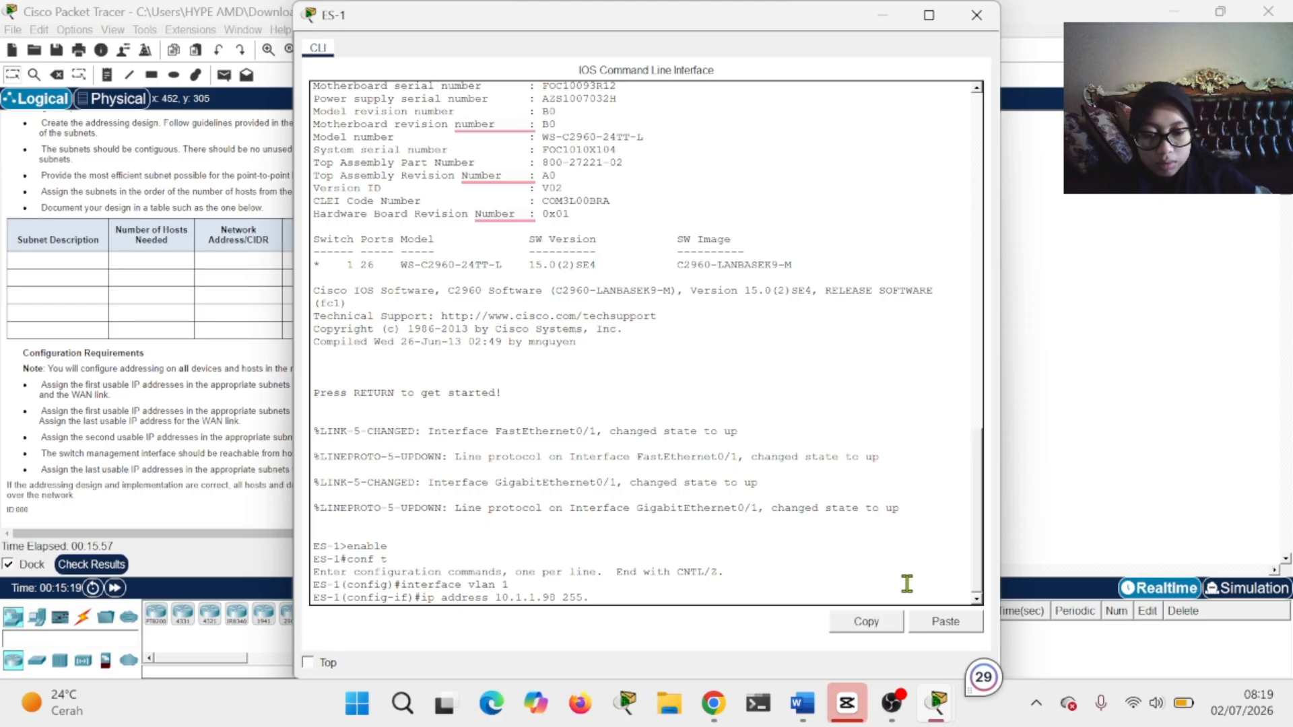
type("255.255")
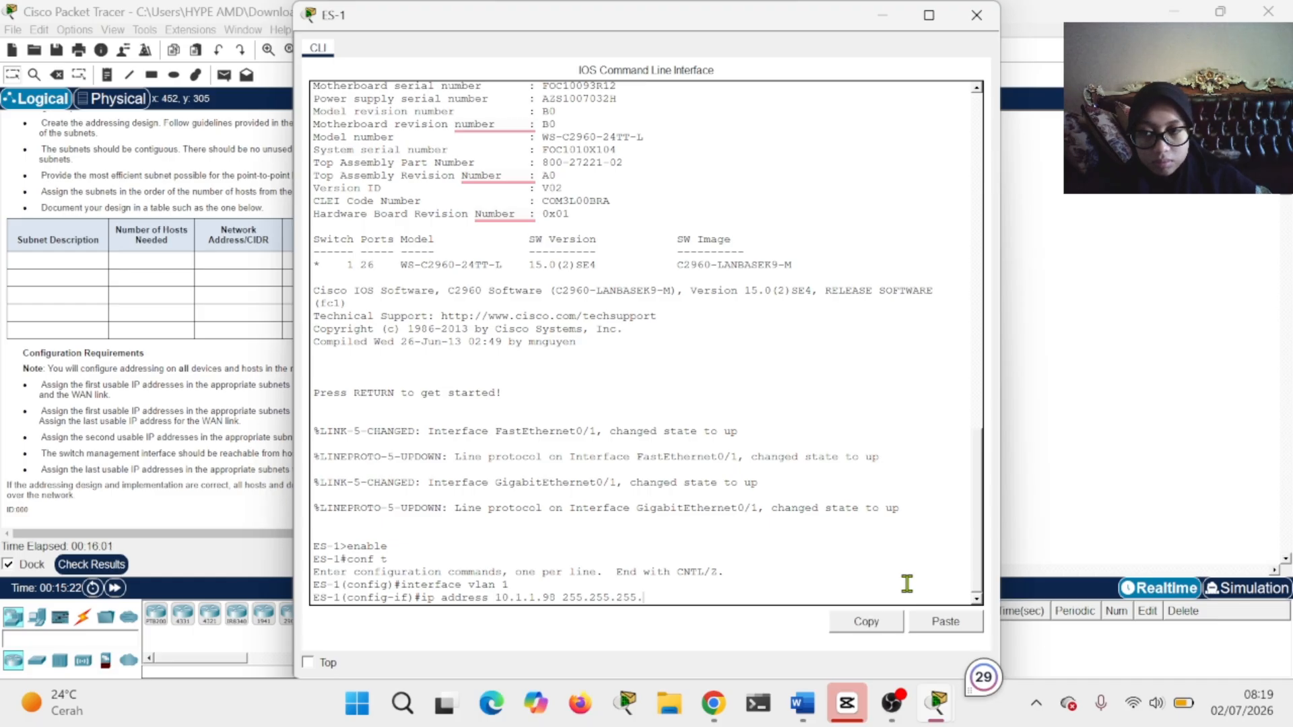
type(".24")
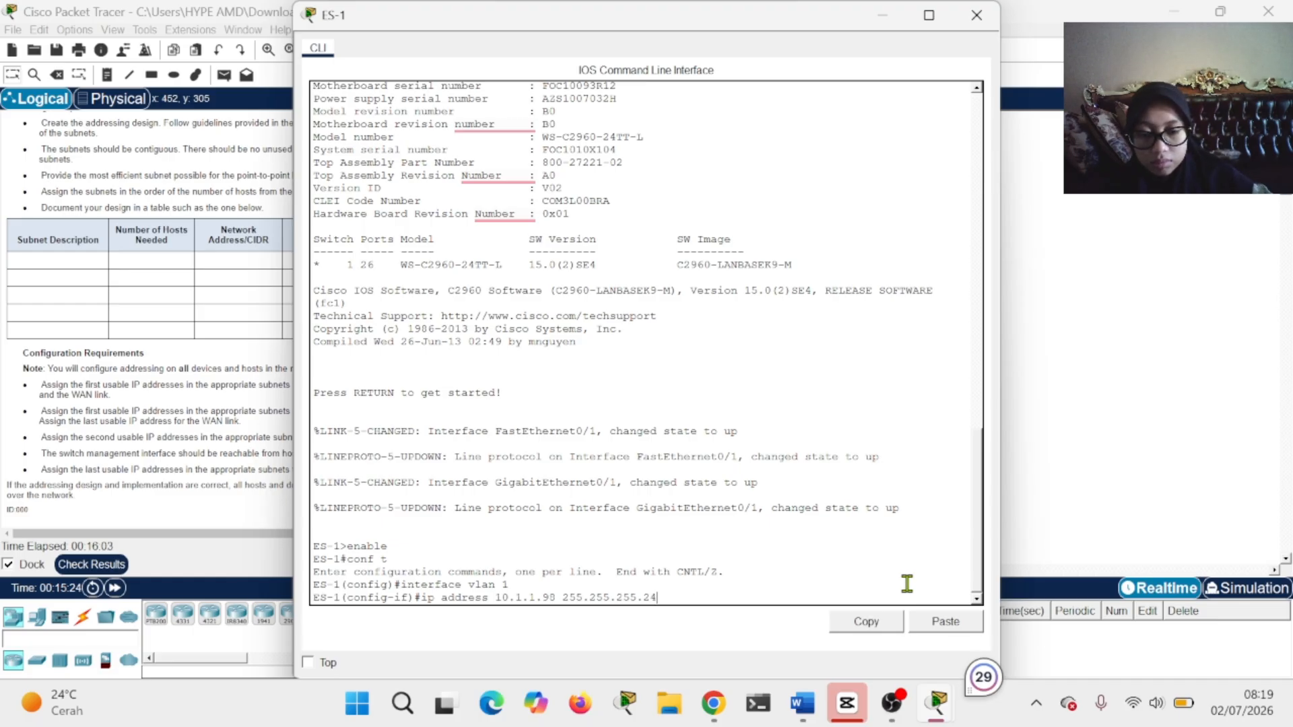
type("0")
key("Return")
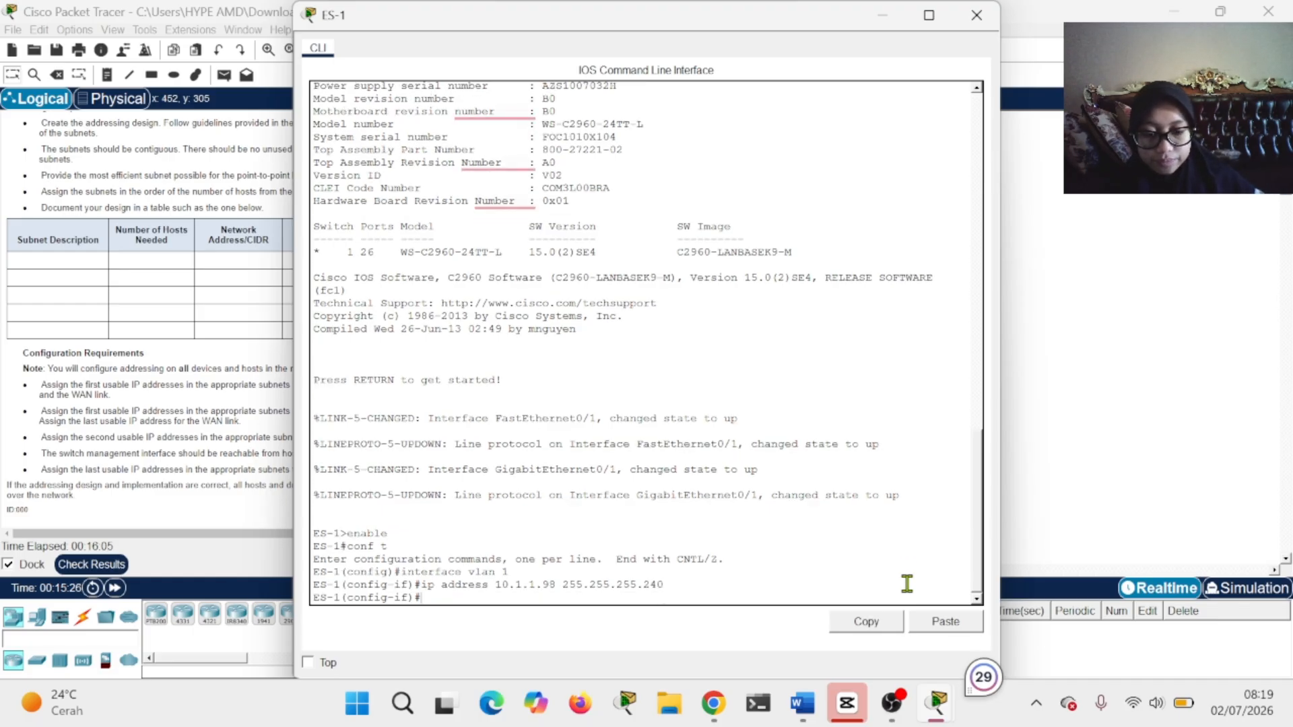
- Bring up ES-1's VLAN 1 interface with no shutdown and exit its interface configuration
type("no shut")
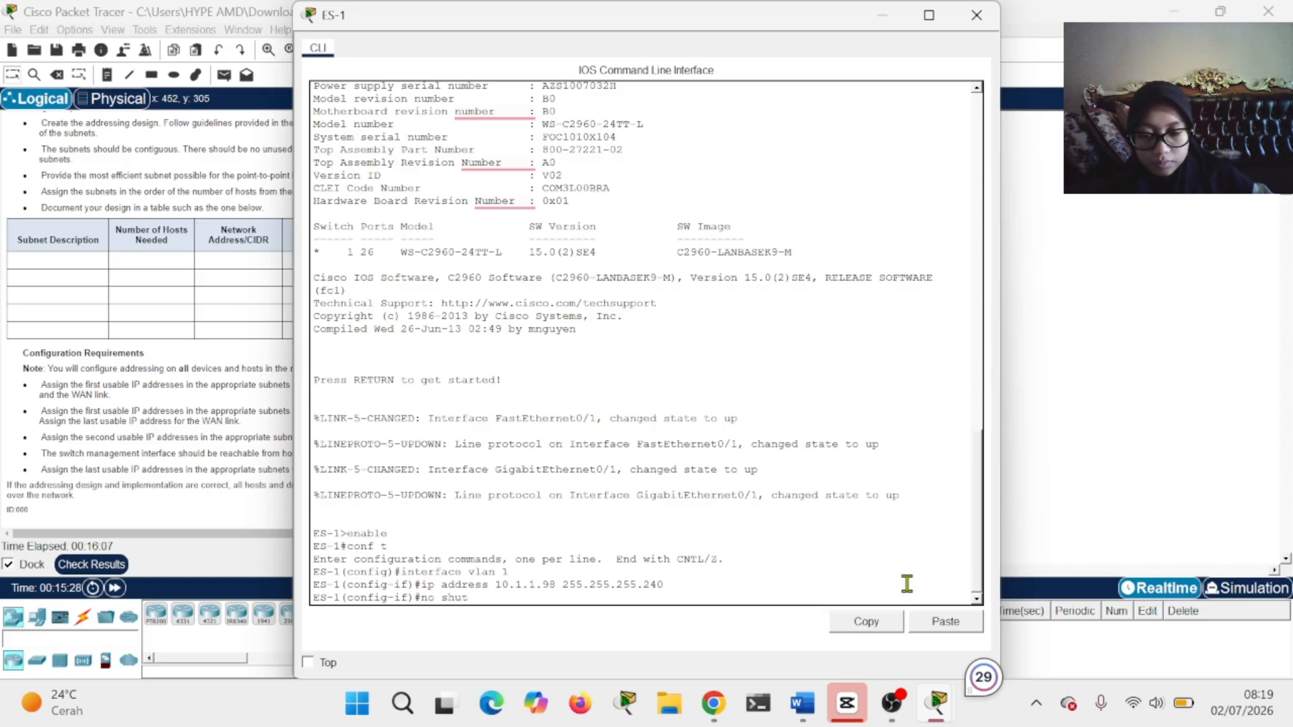
type("down")
key("Return")
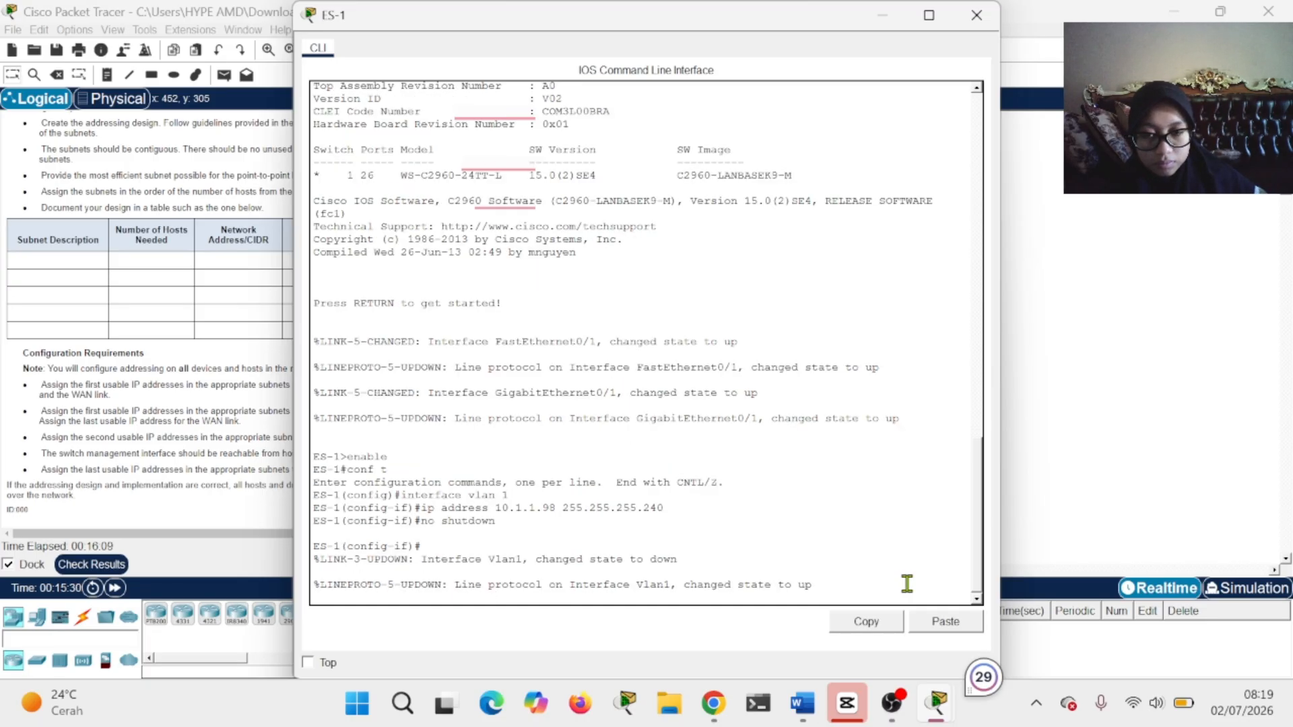
type("exit")
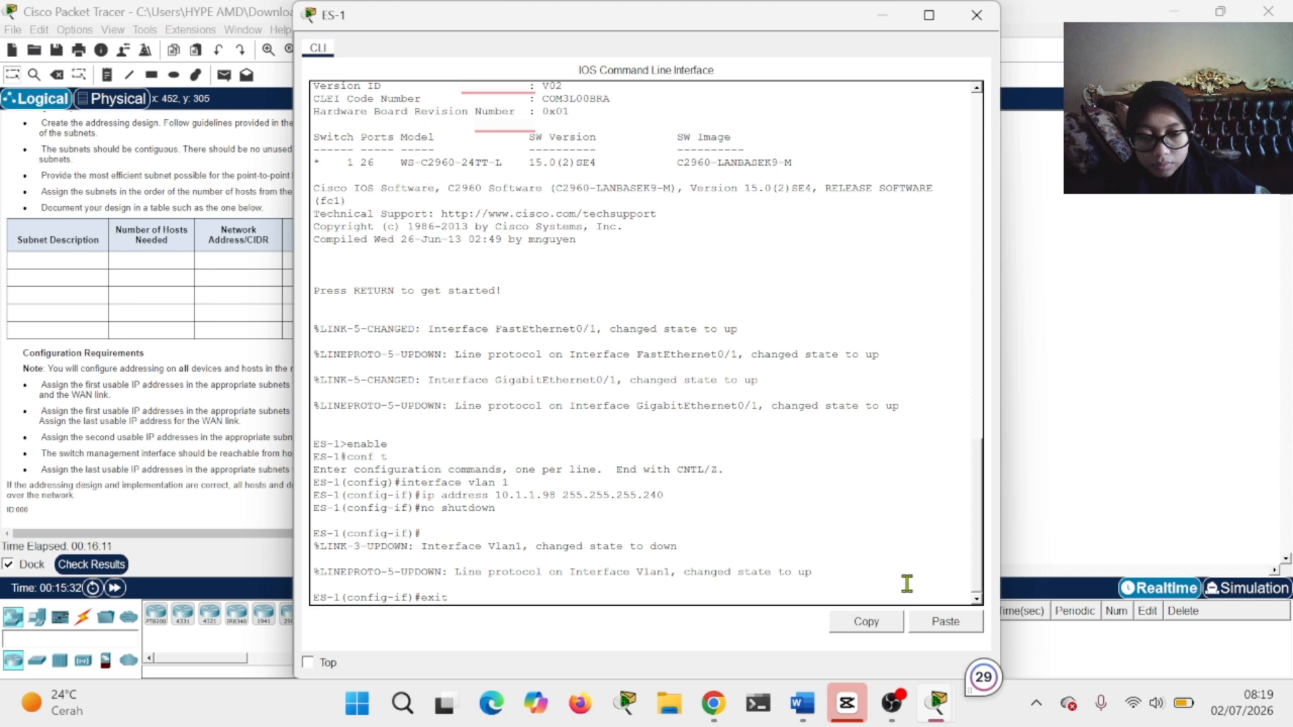
key("Return")
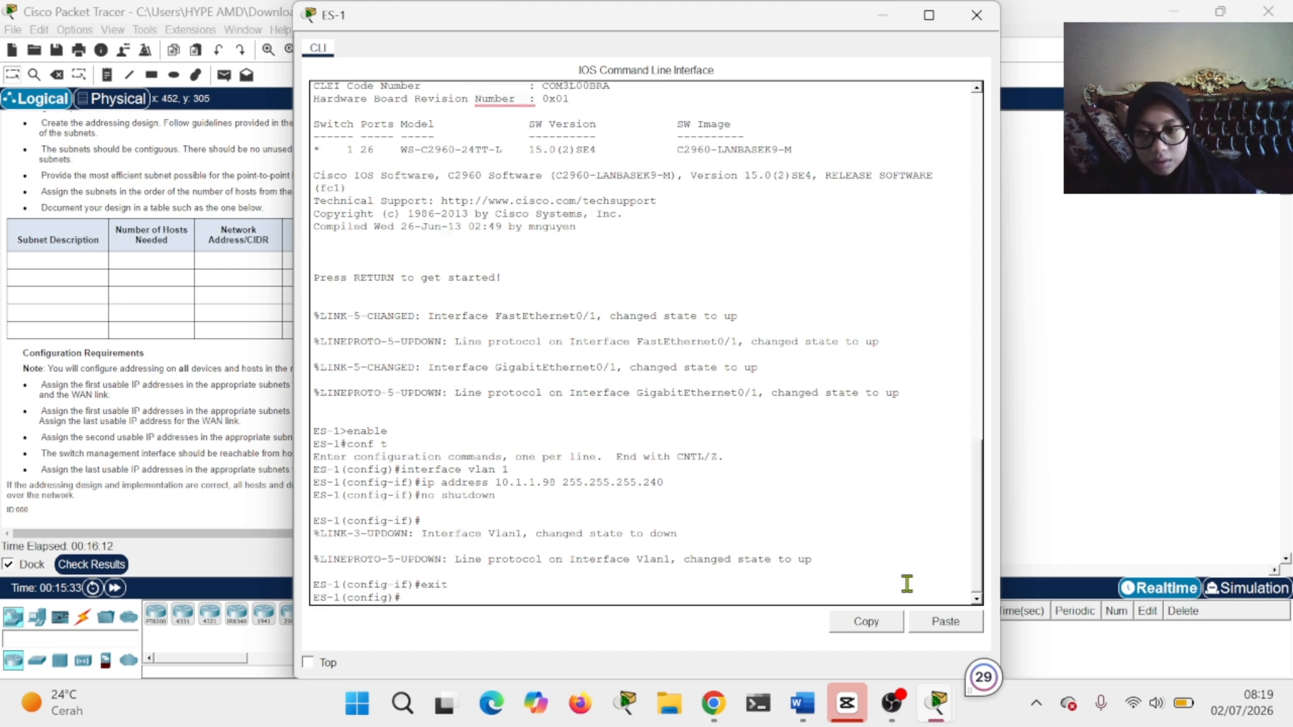
- Set ES-1's default gateway to 10.1.1.97 and close the switch's window
type("l")
key("BackSpace")
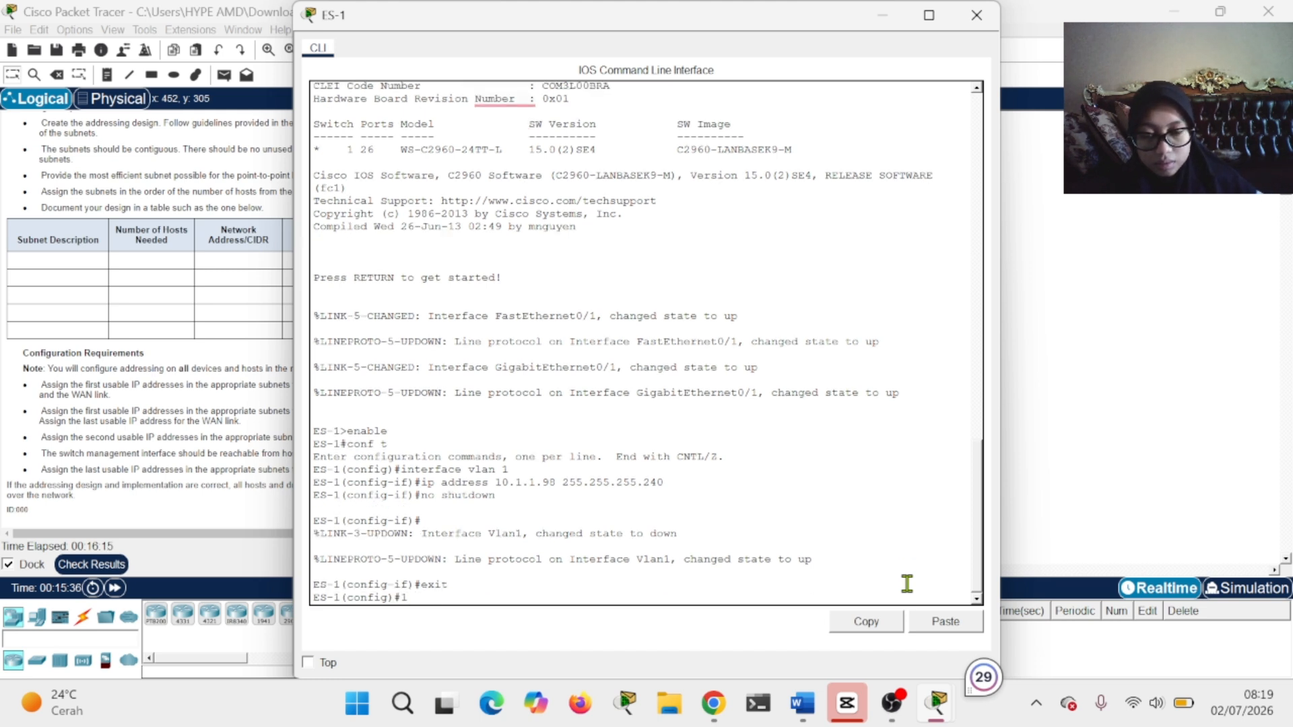
type("ip")
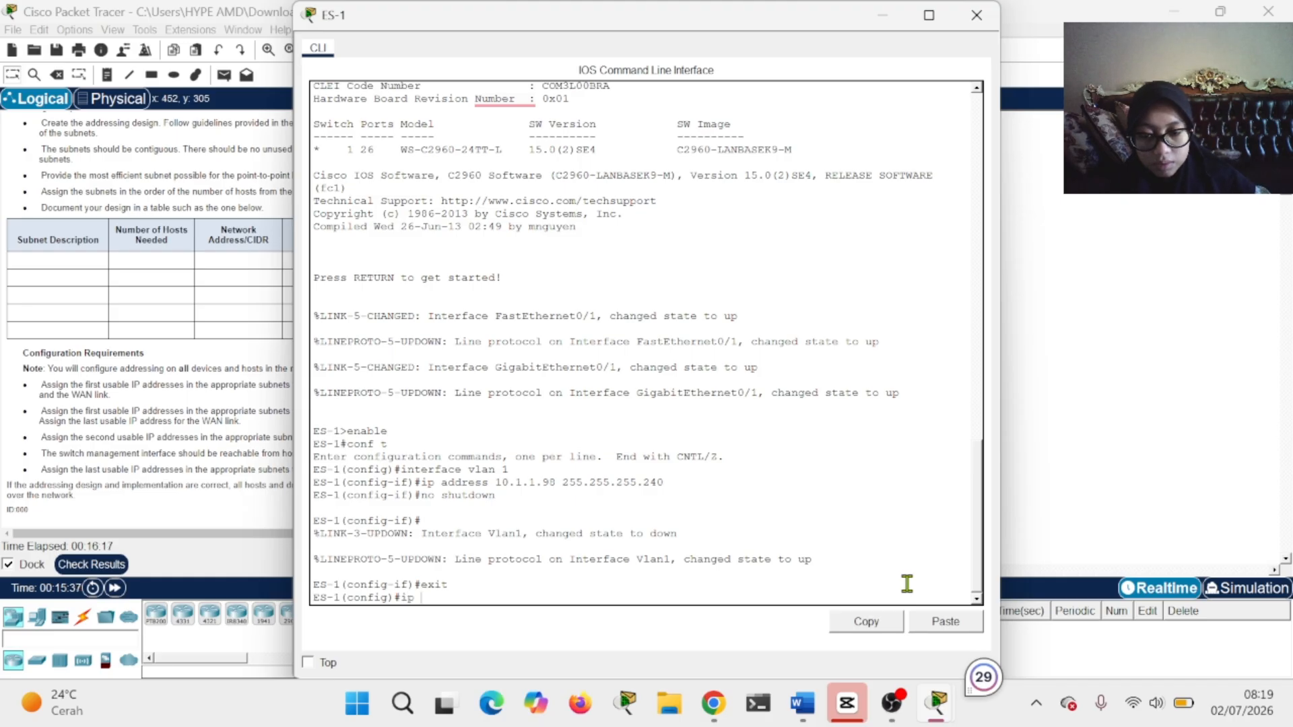
type(" default")
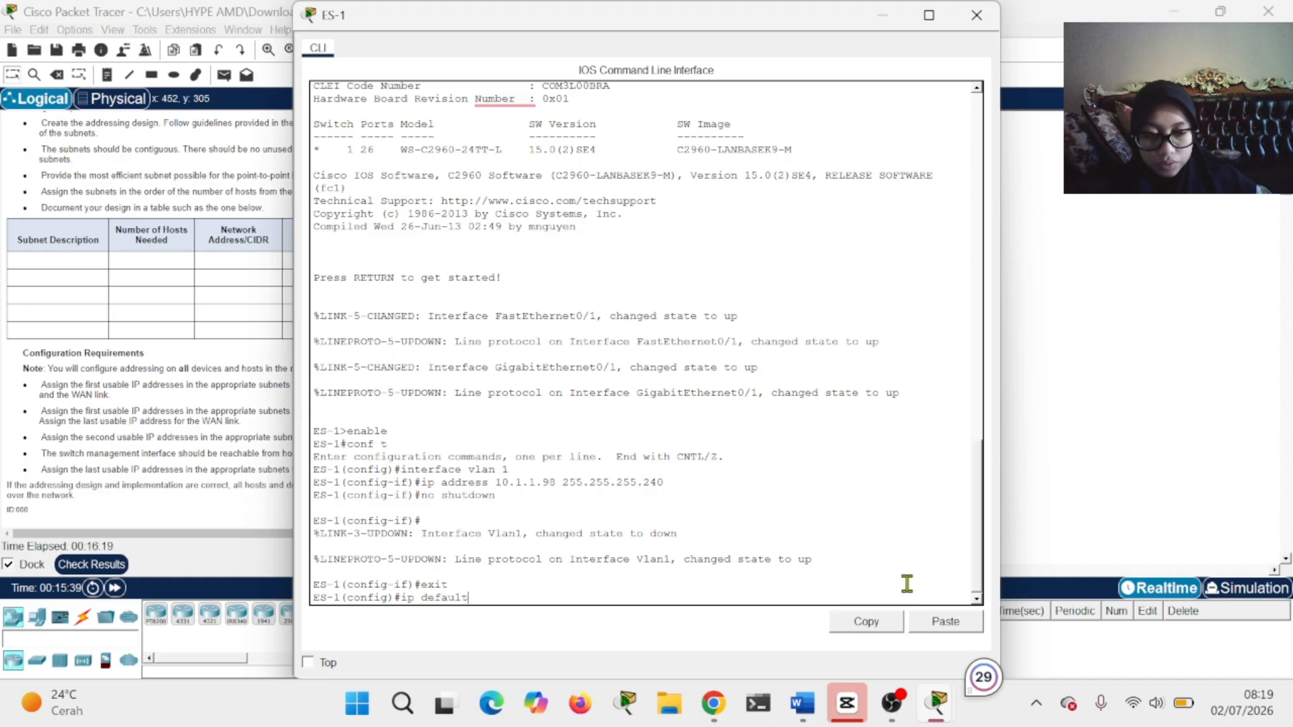
type("-gatewat")
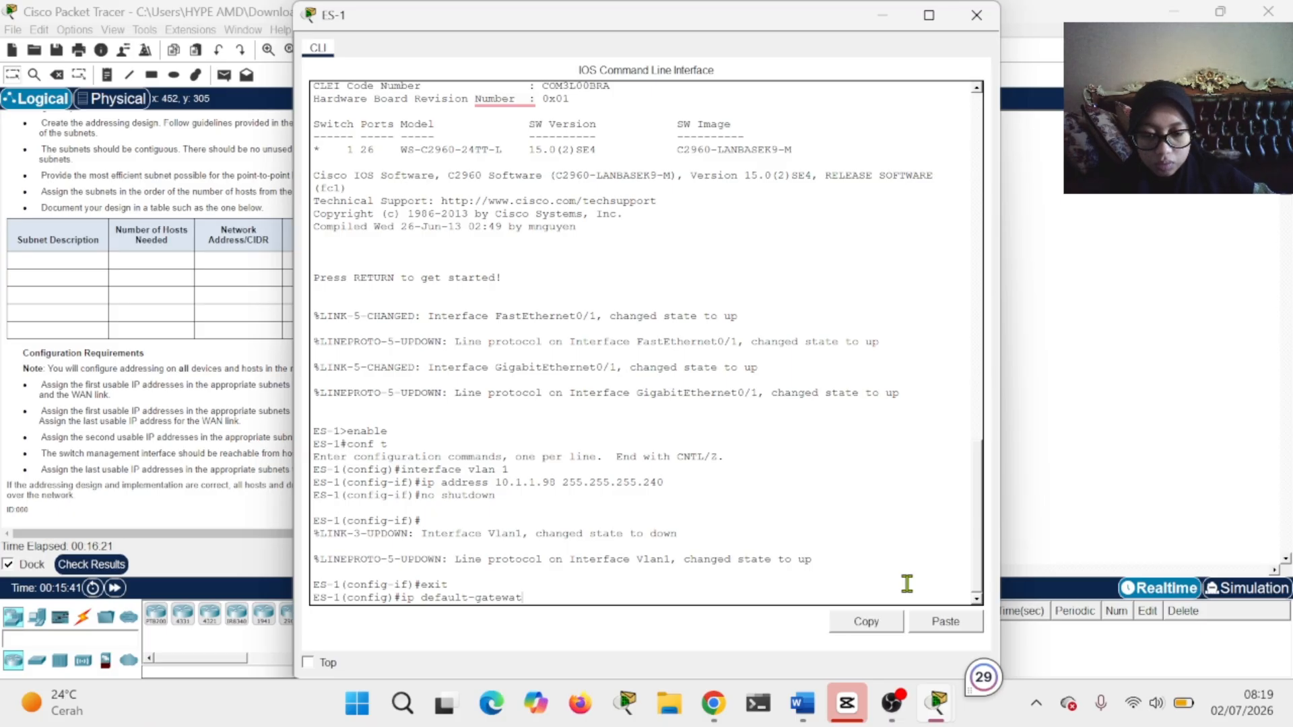
key("BackSpace")
type("y 10.1.1")
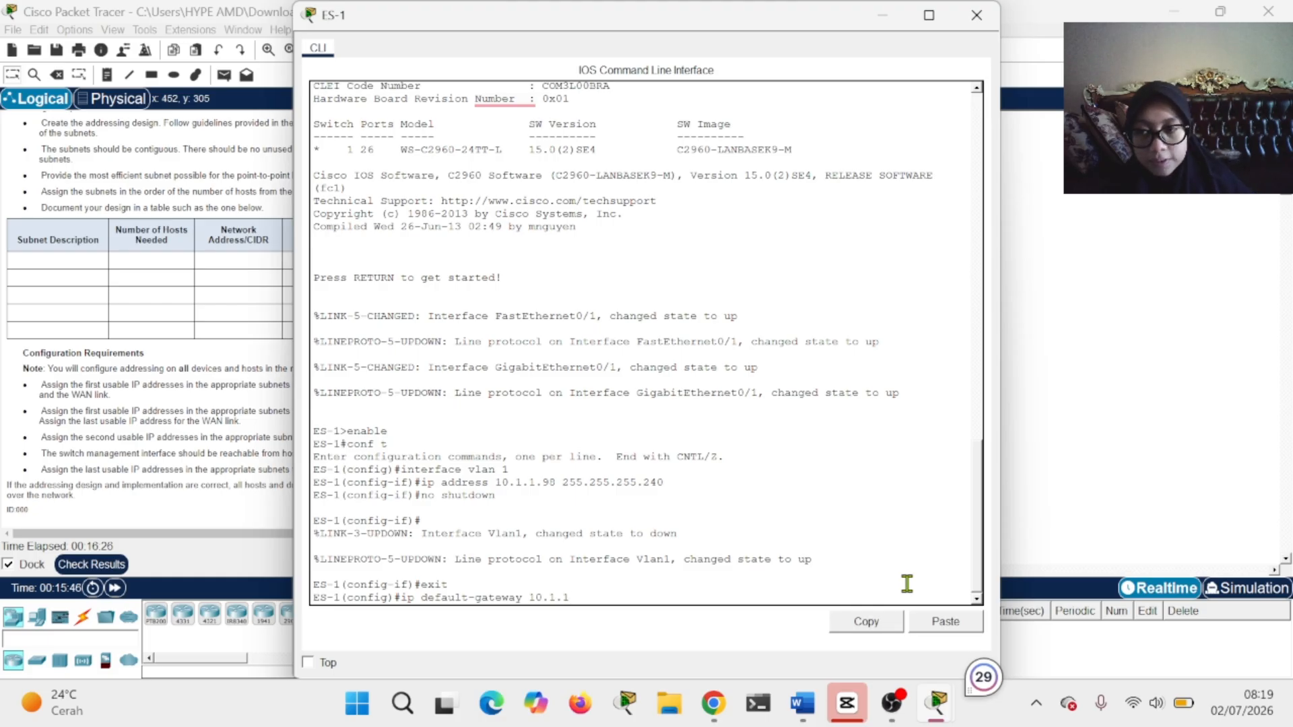
type(".97")
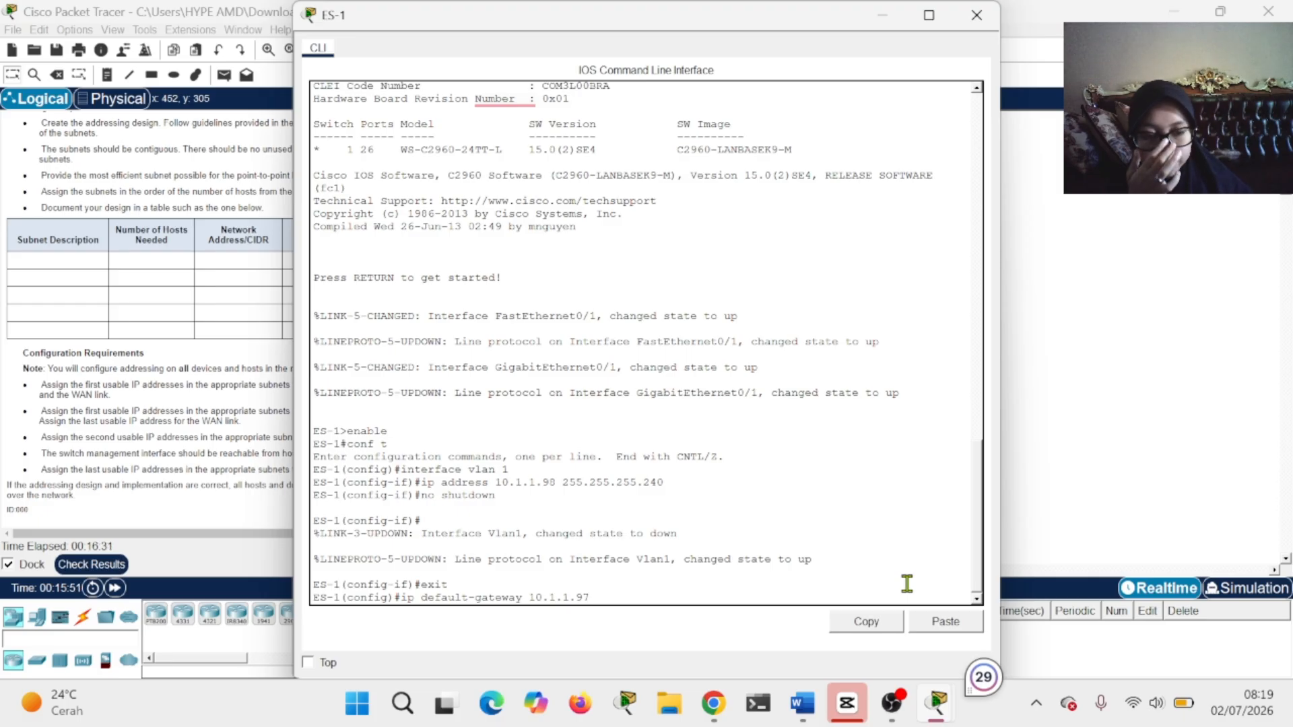
key("Return")
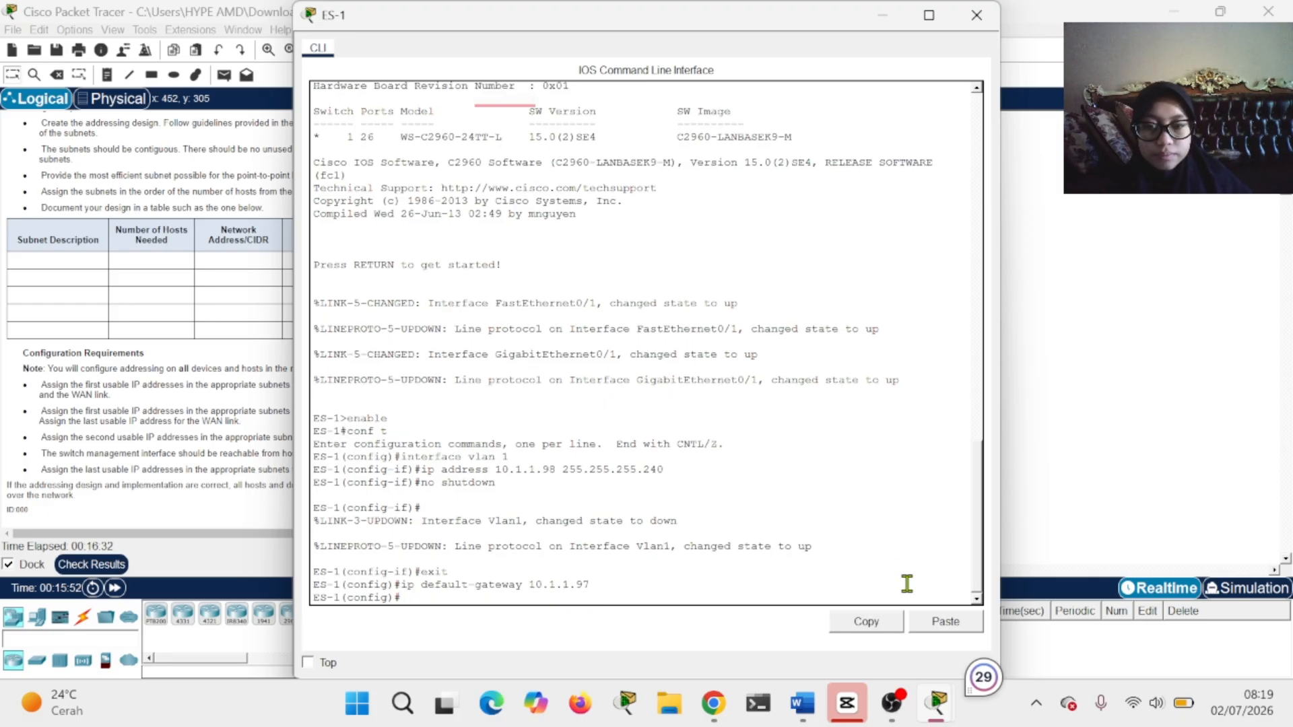
left_click(994, 13)
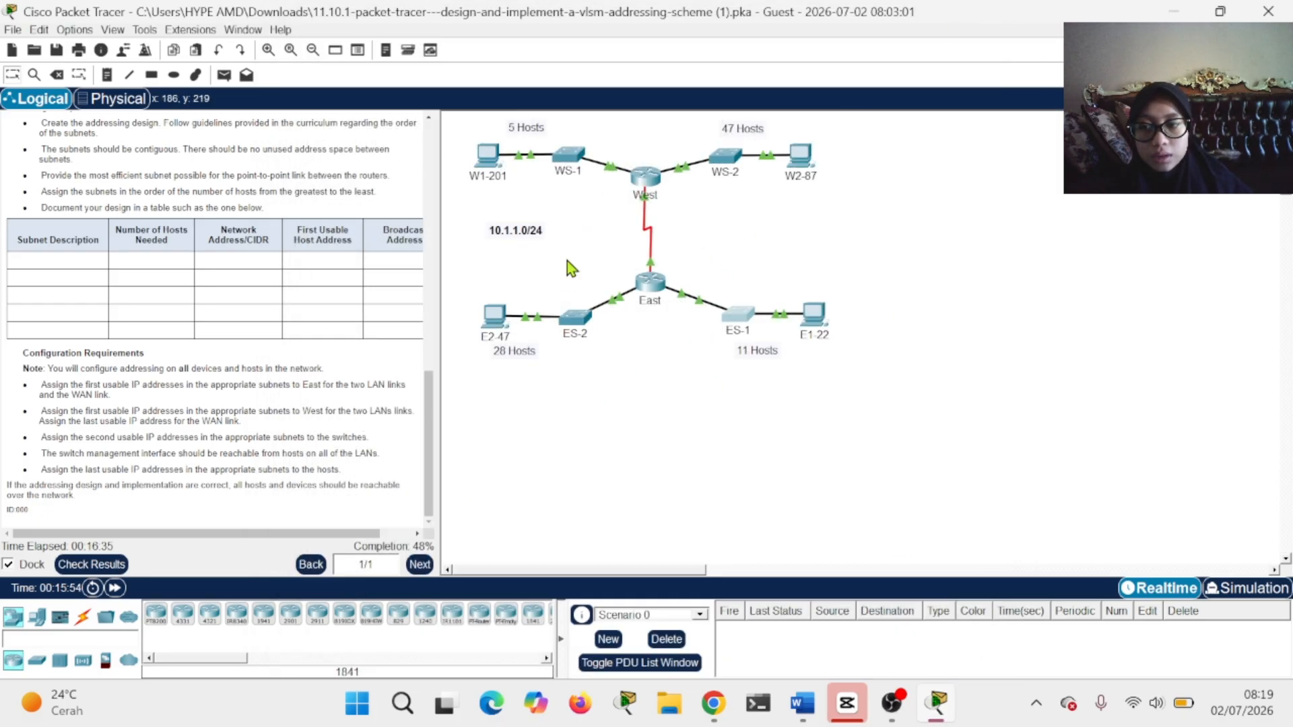
- Open the command line of switch WS-1 and enter global configuration mode
left_click(565, 165)
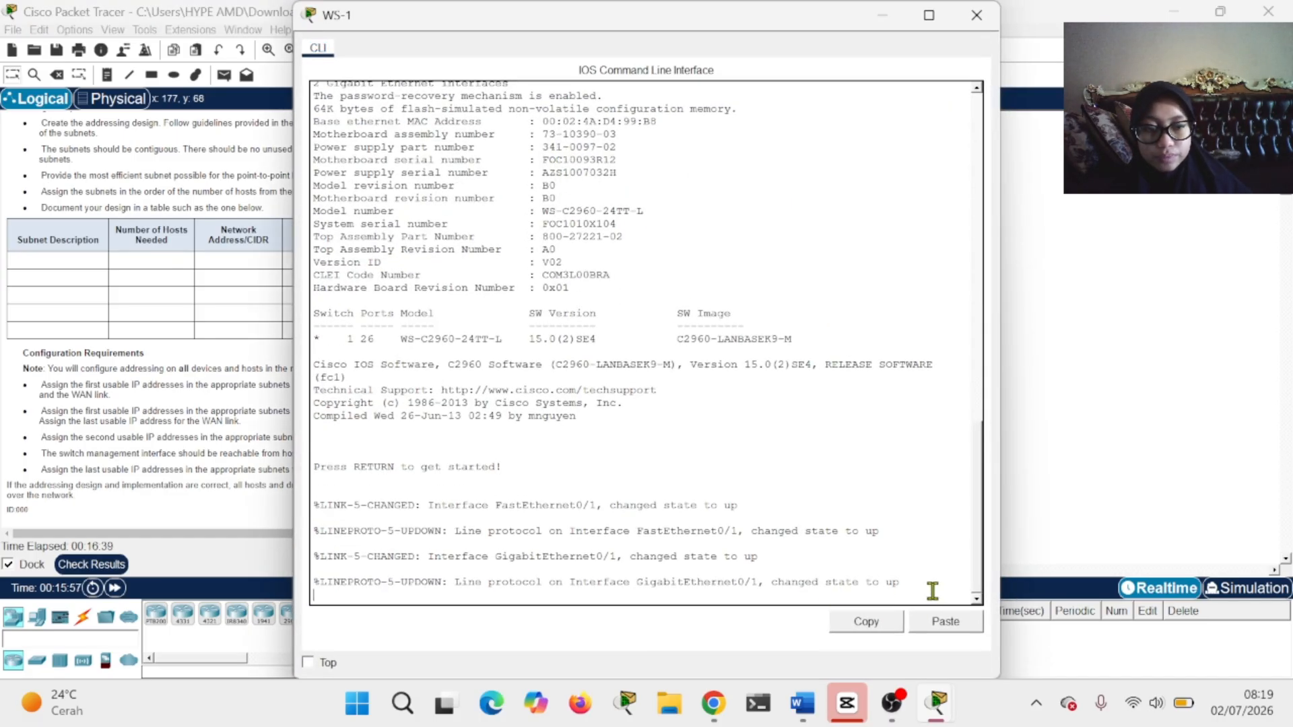
key("Return")
type("enabl")
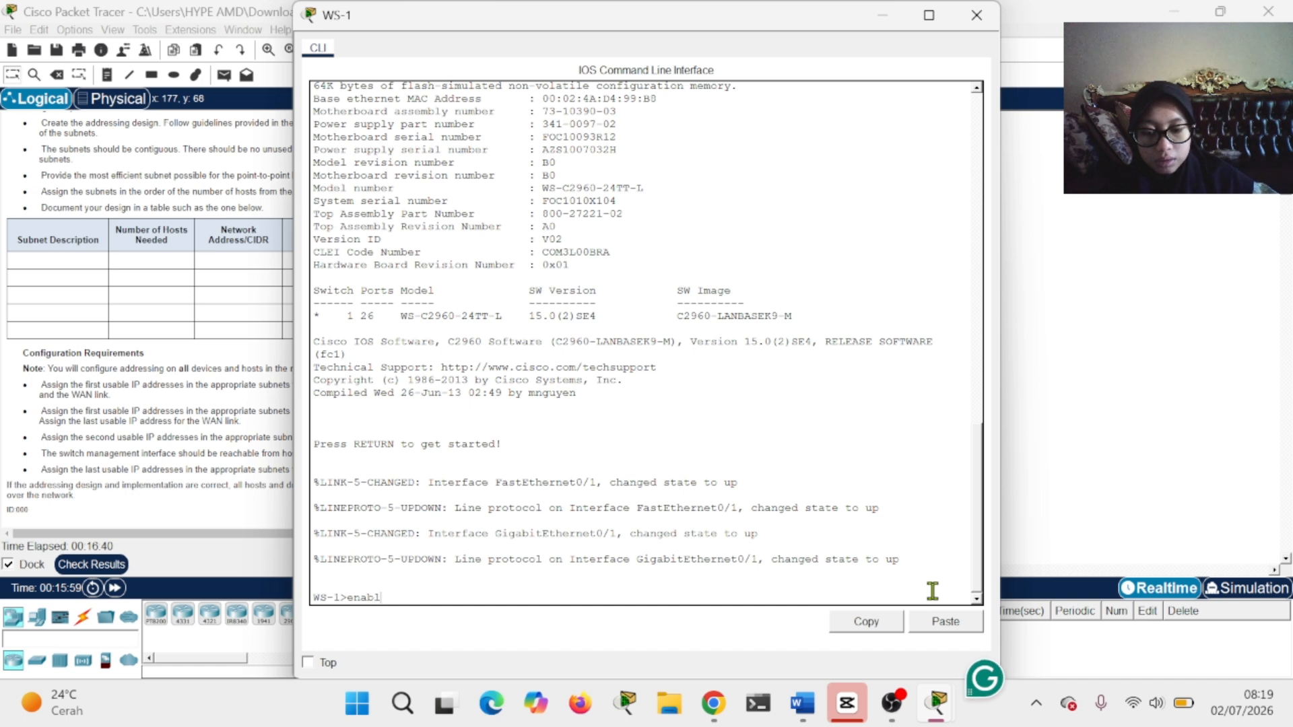
type("e")
key("Return")
type("conf")
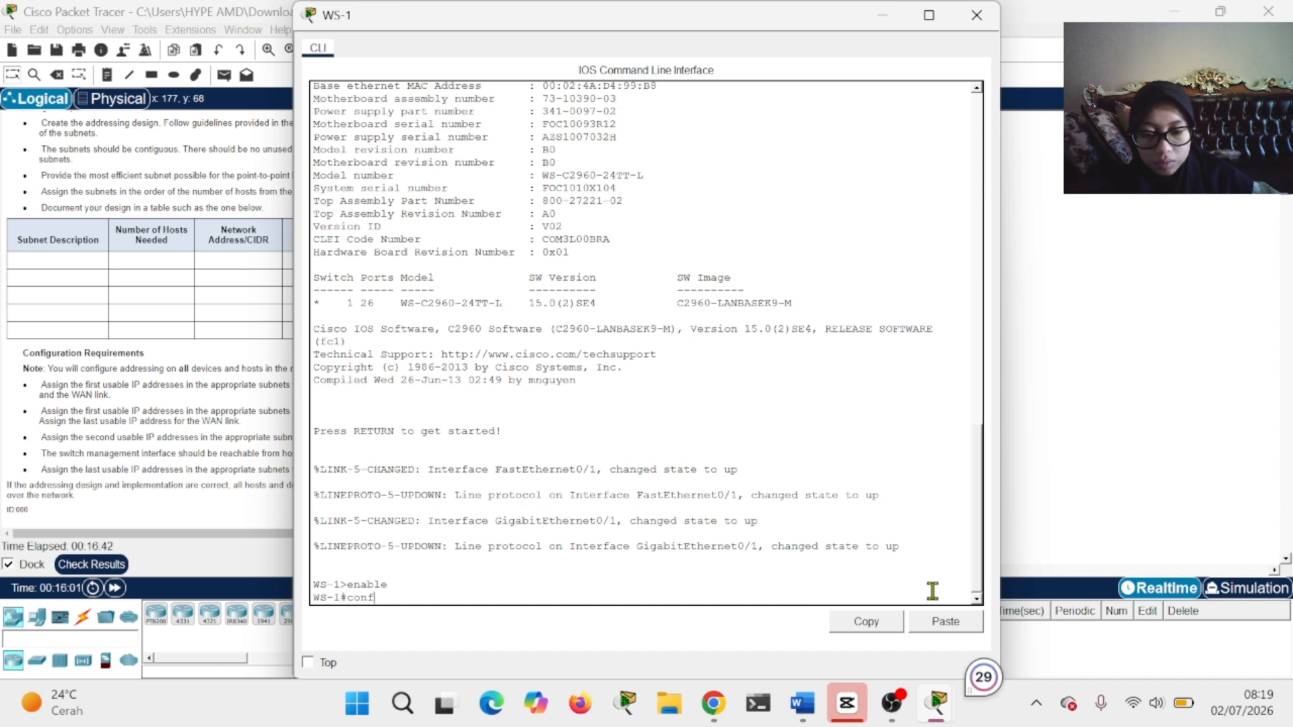
type(" t")
key("Return")
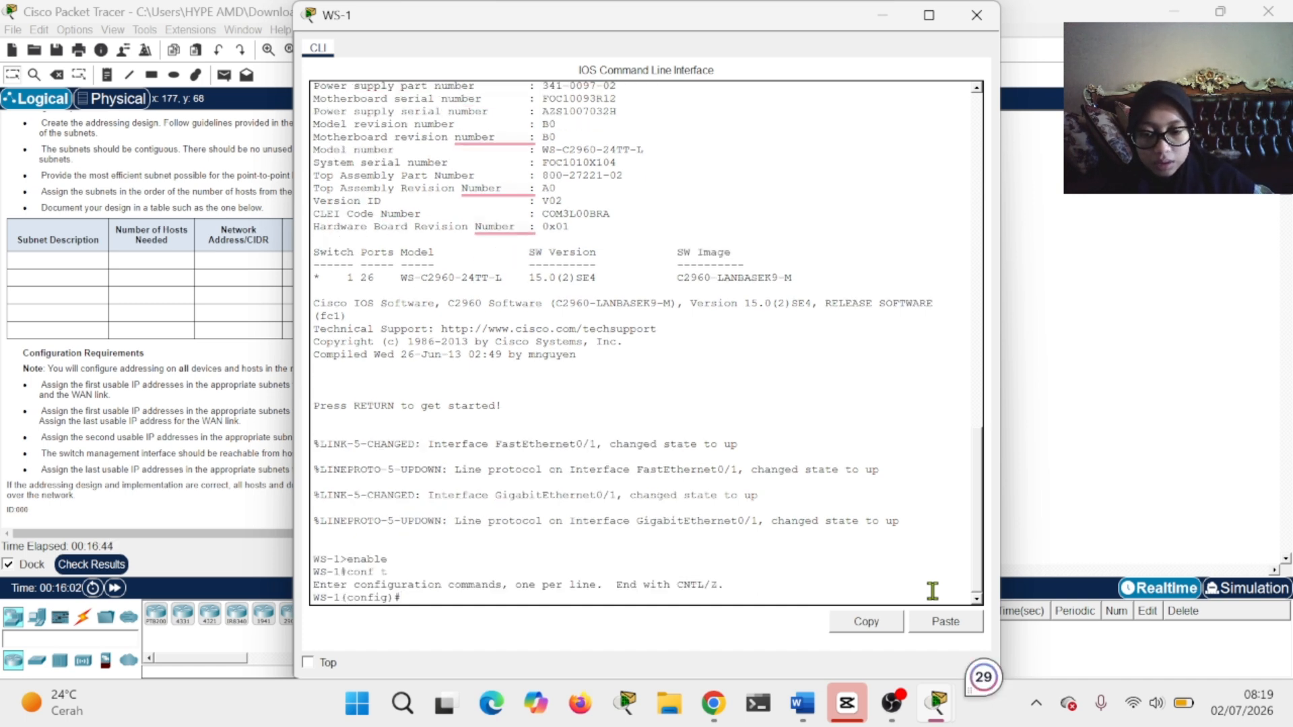
- Assign IP address 10.1.1.114 with subnet mask 255.255.255.248 to WS-1's VLAN 1 interface
type("interface")
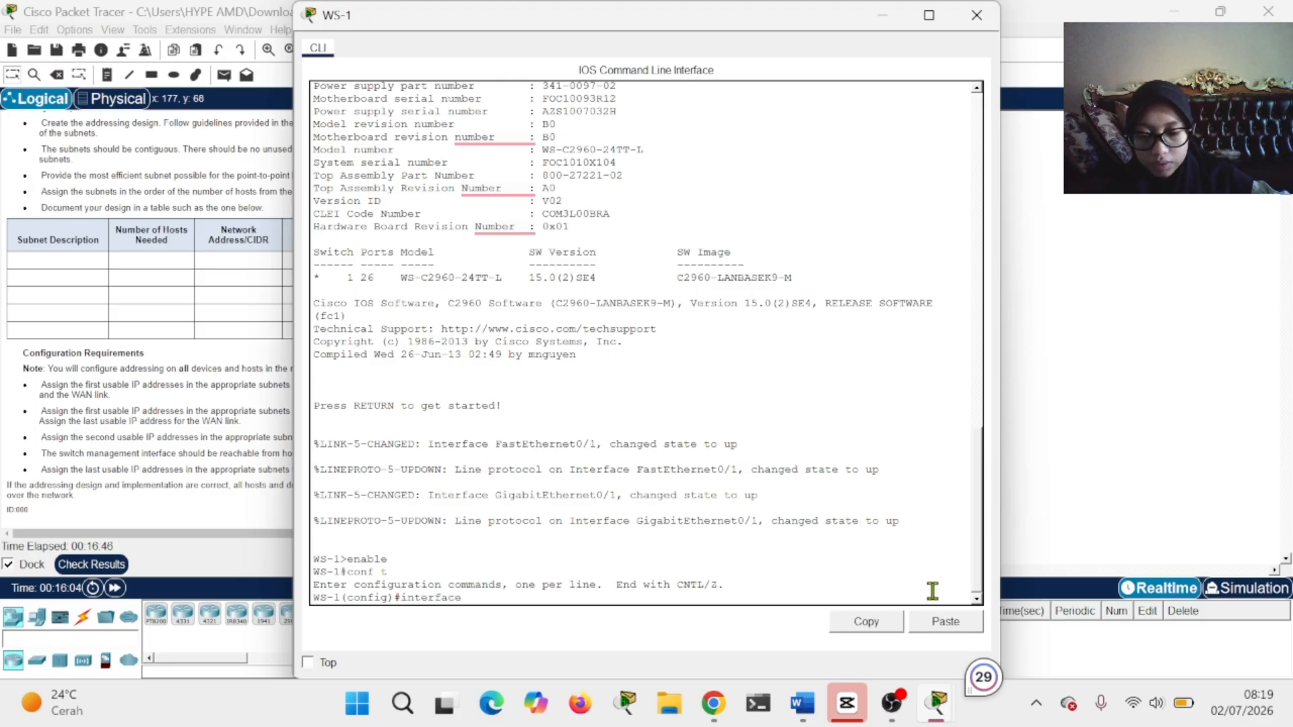
type(" vlan q")
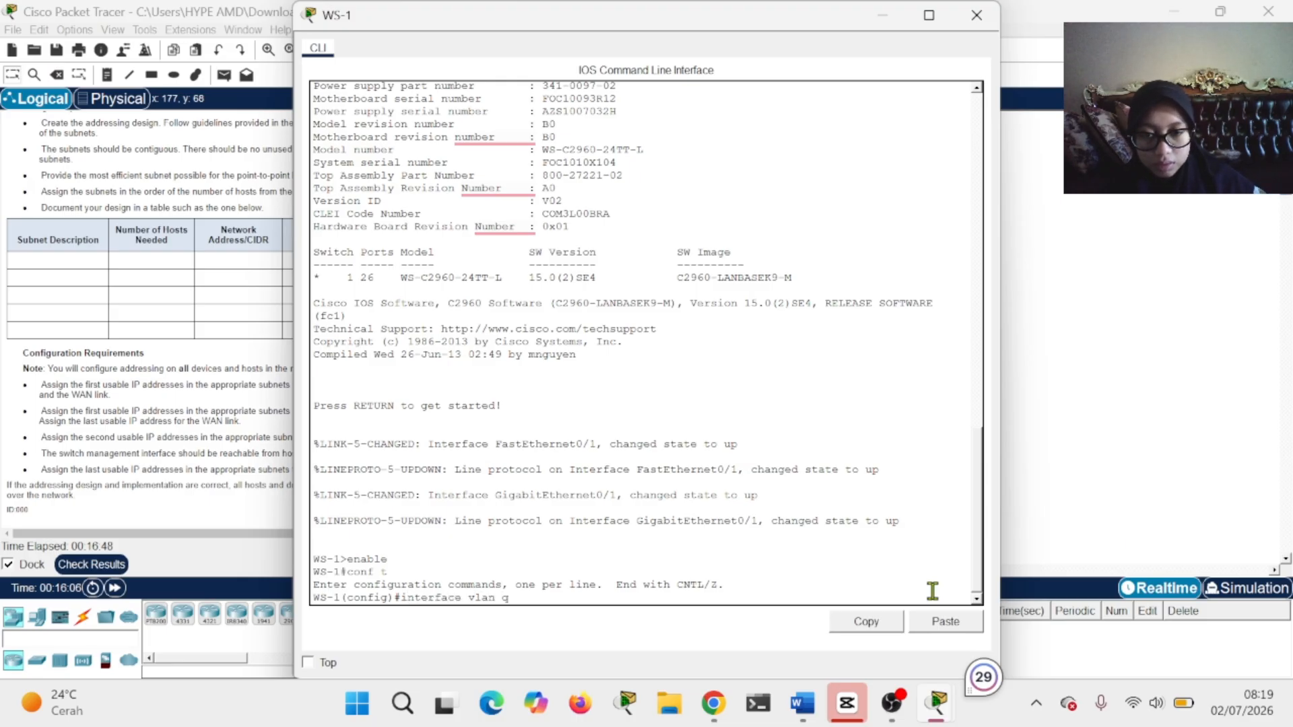
key("BackSpace")
type("1")
key("Return")
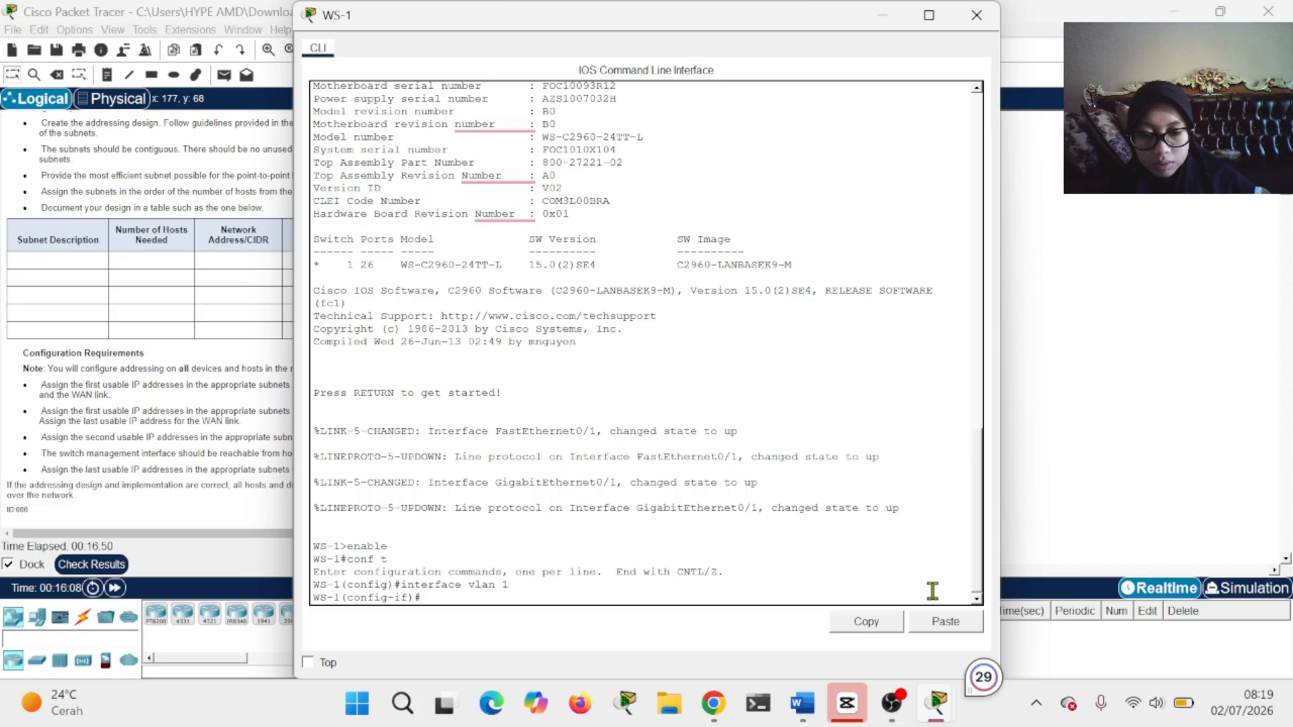
type("ip addre")
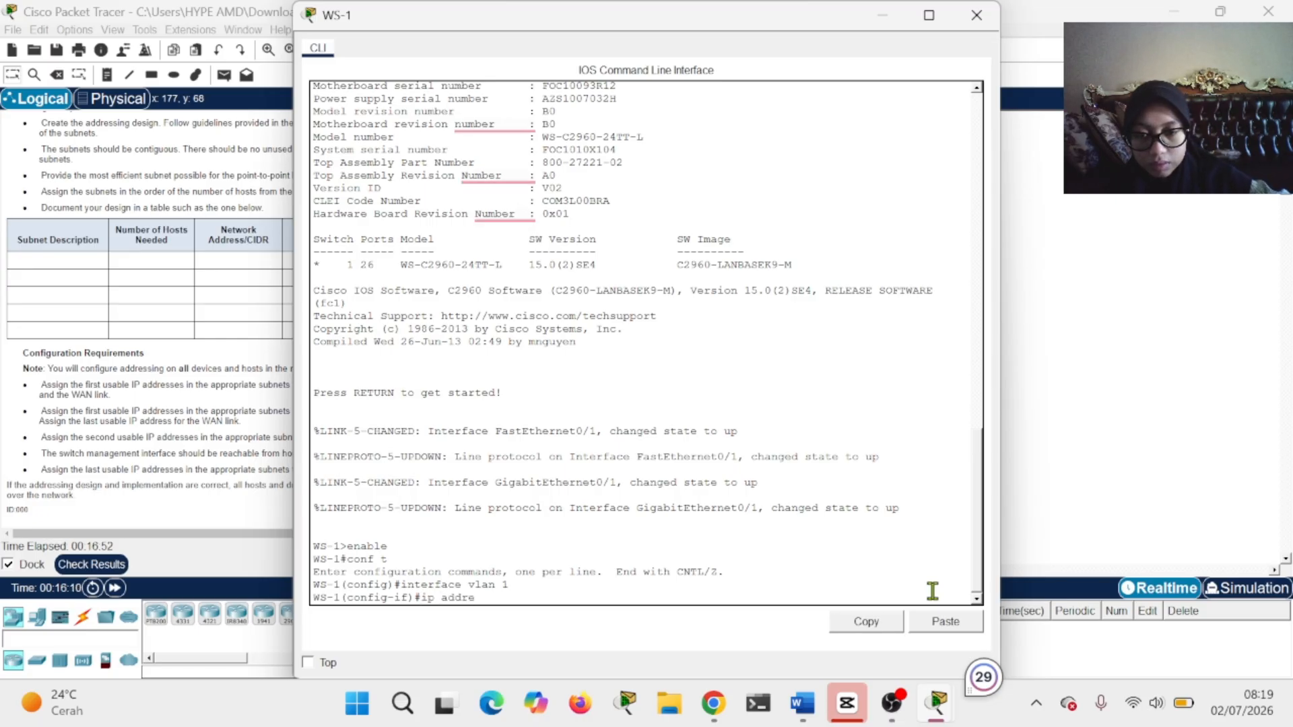
type("ss")
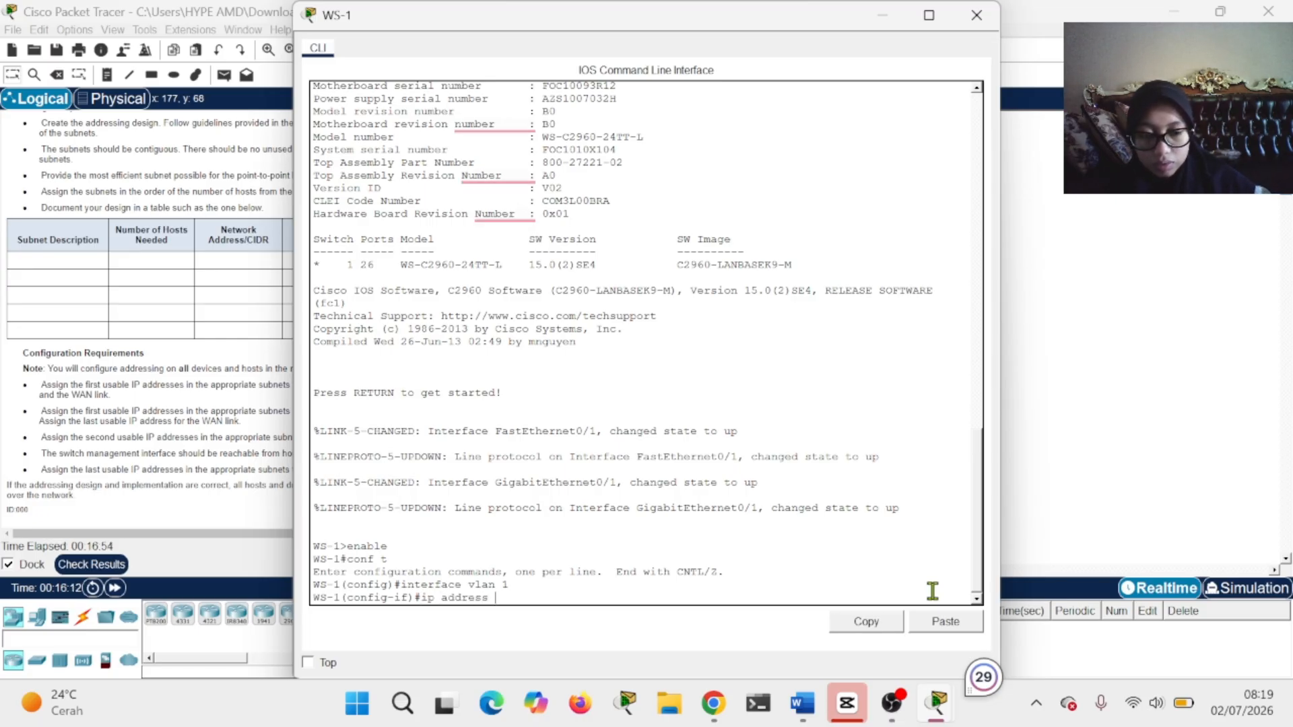
type(" 10.1..")
key("BackSpace")
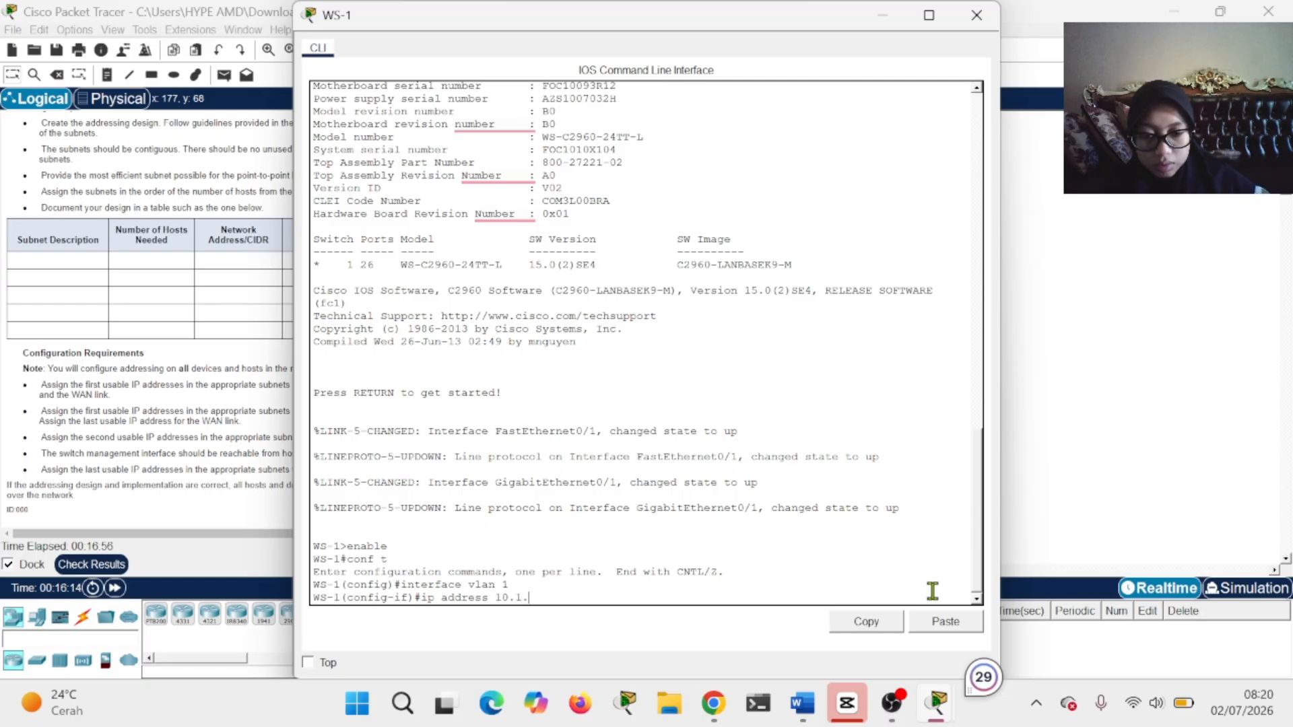
type("1.")
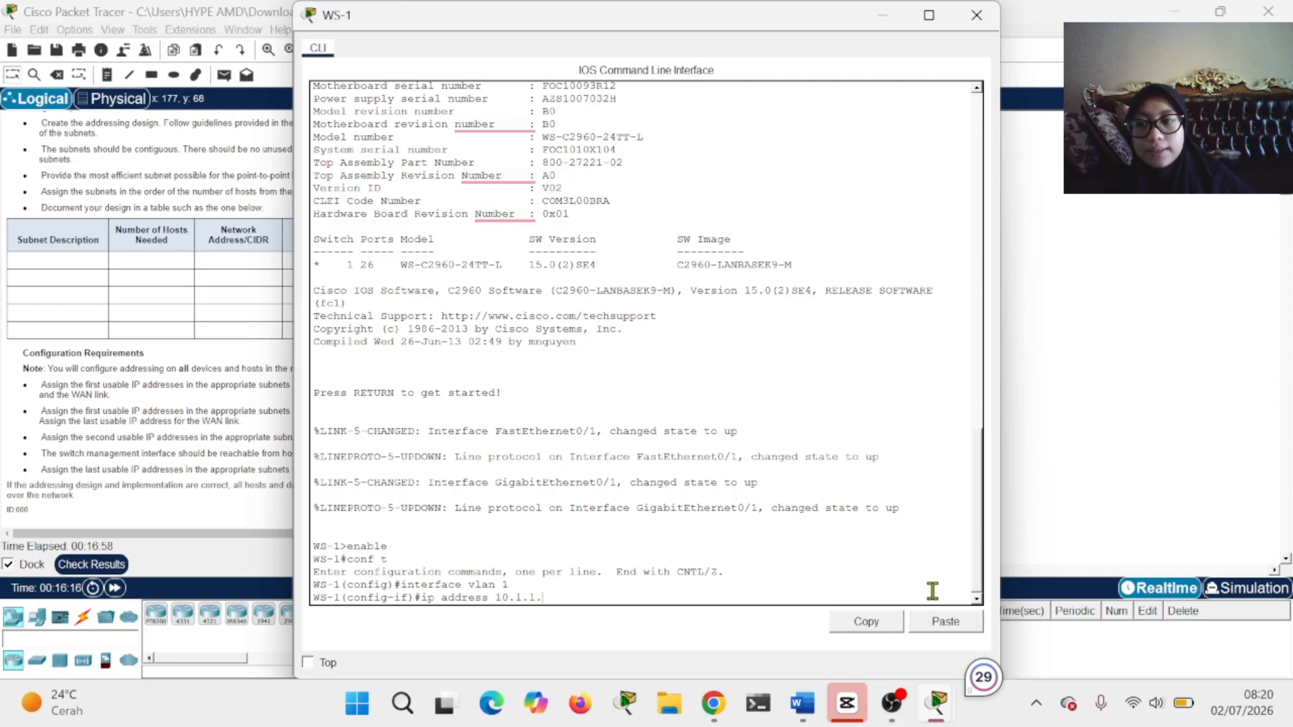
type("11")
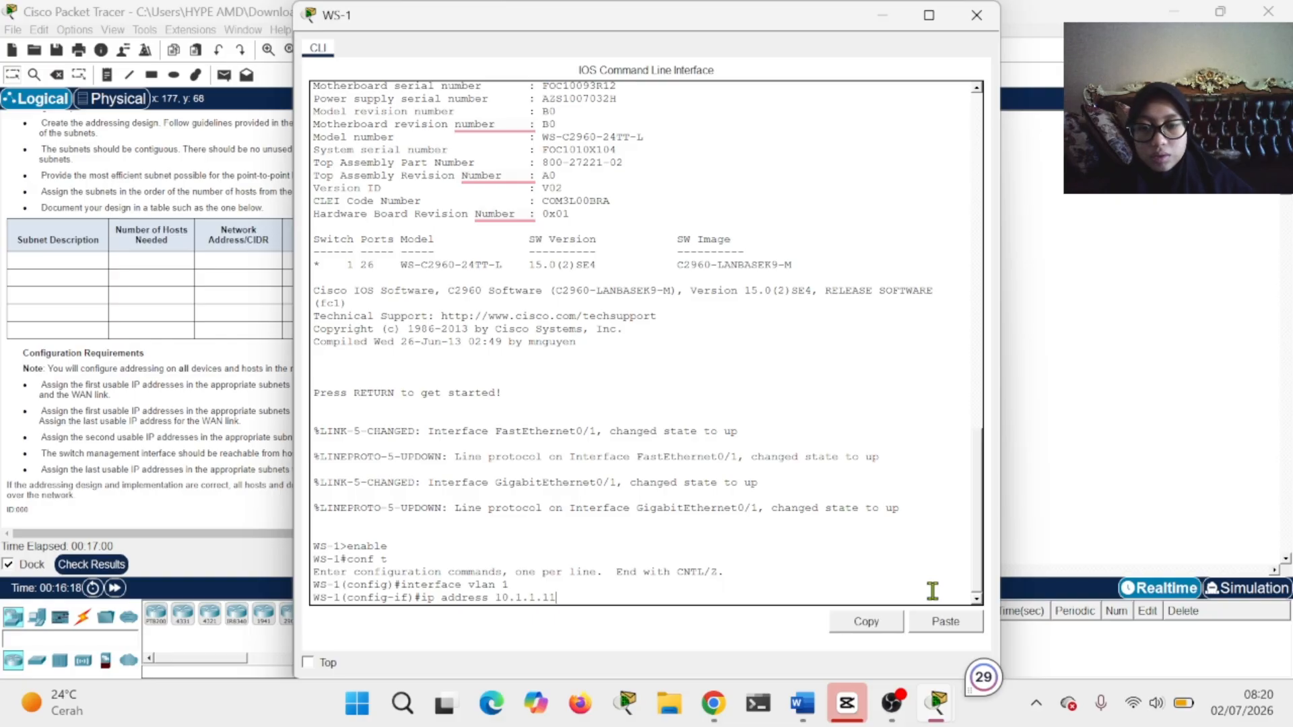
type("4 255.")
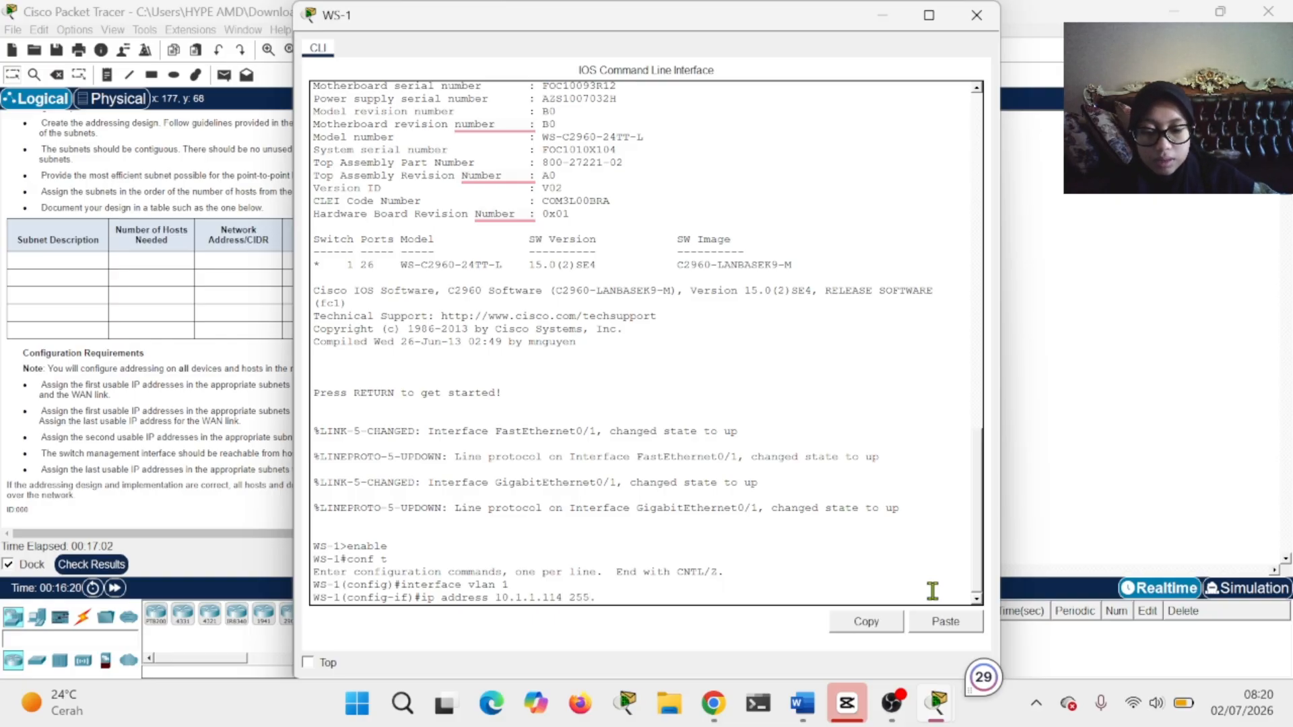
type("255.25")
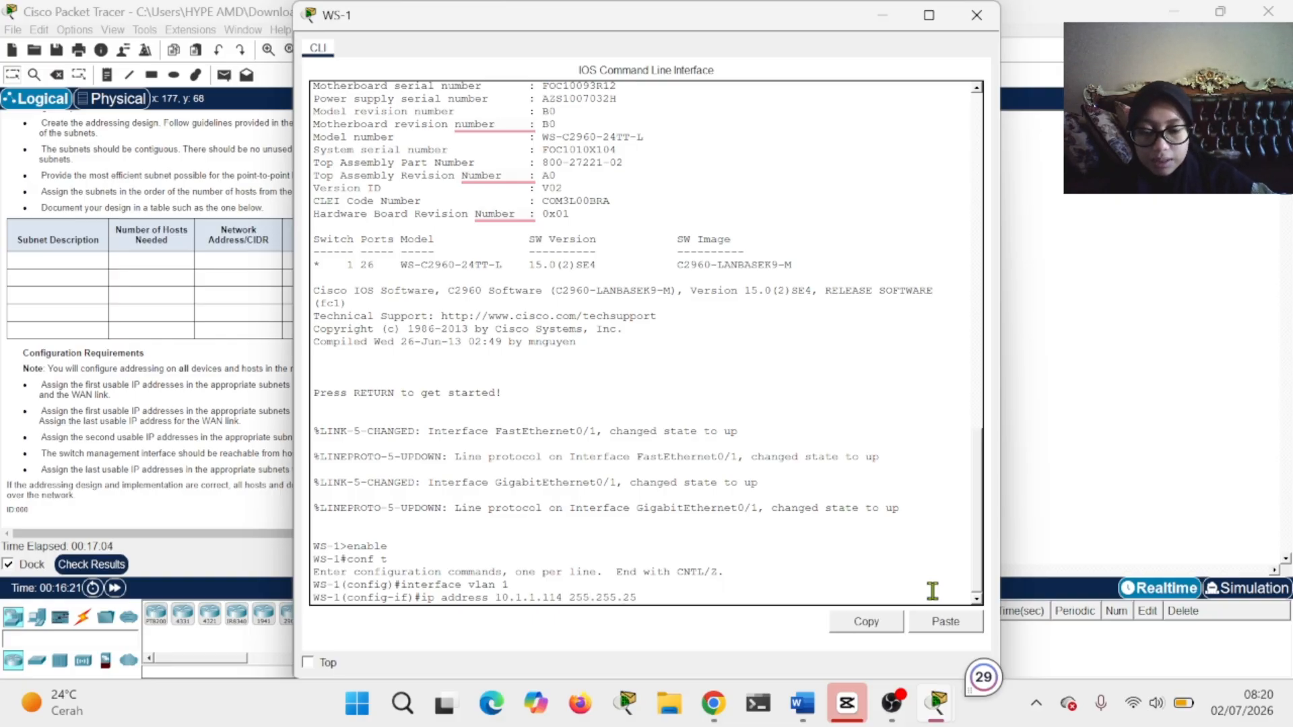
type("5.")
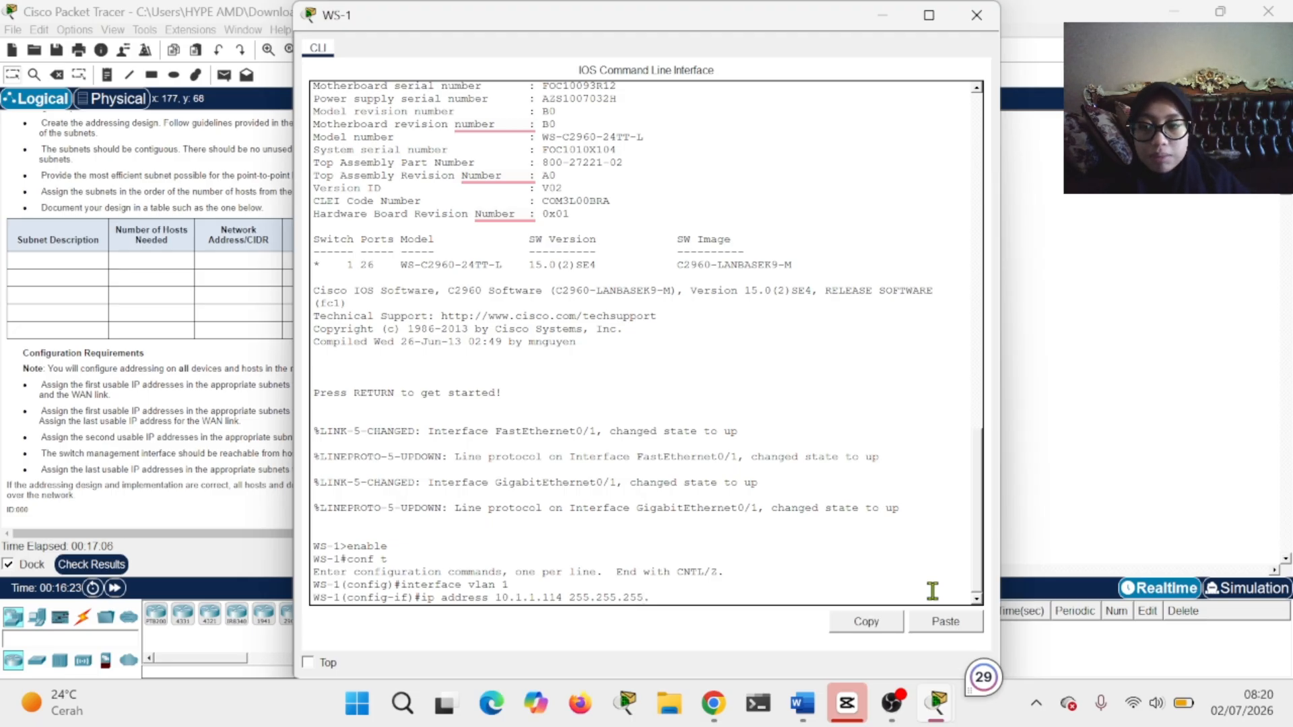
type("248")
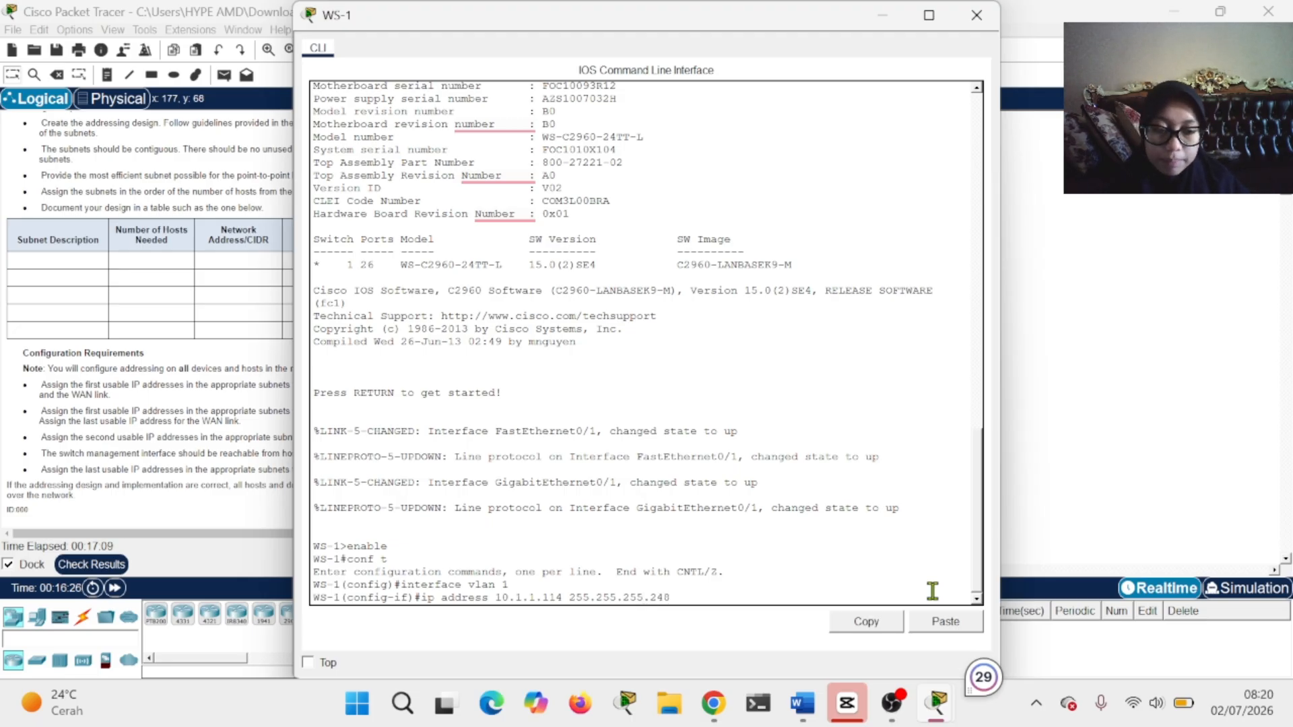
key("Return")
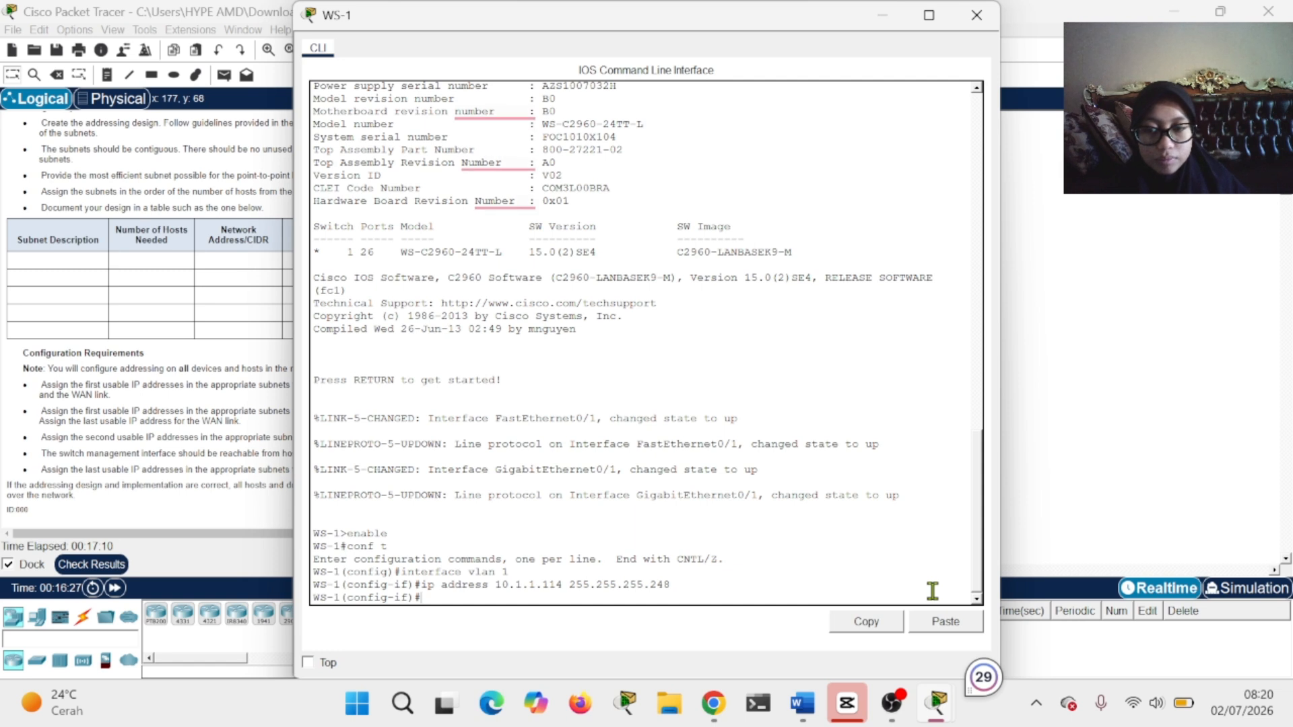
- Bring up WS-1's VLAN 1 interface with no shutdown and exit its interface configuration
type("no sh")
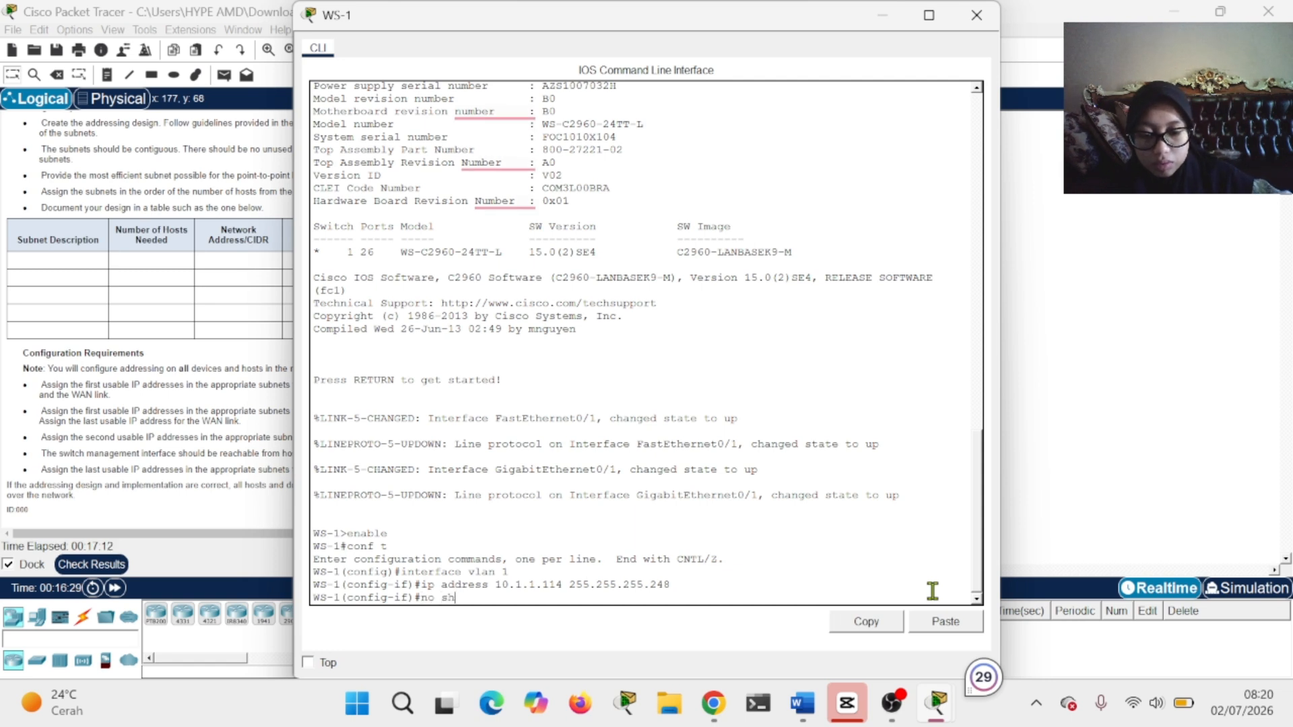
type("utdown")
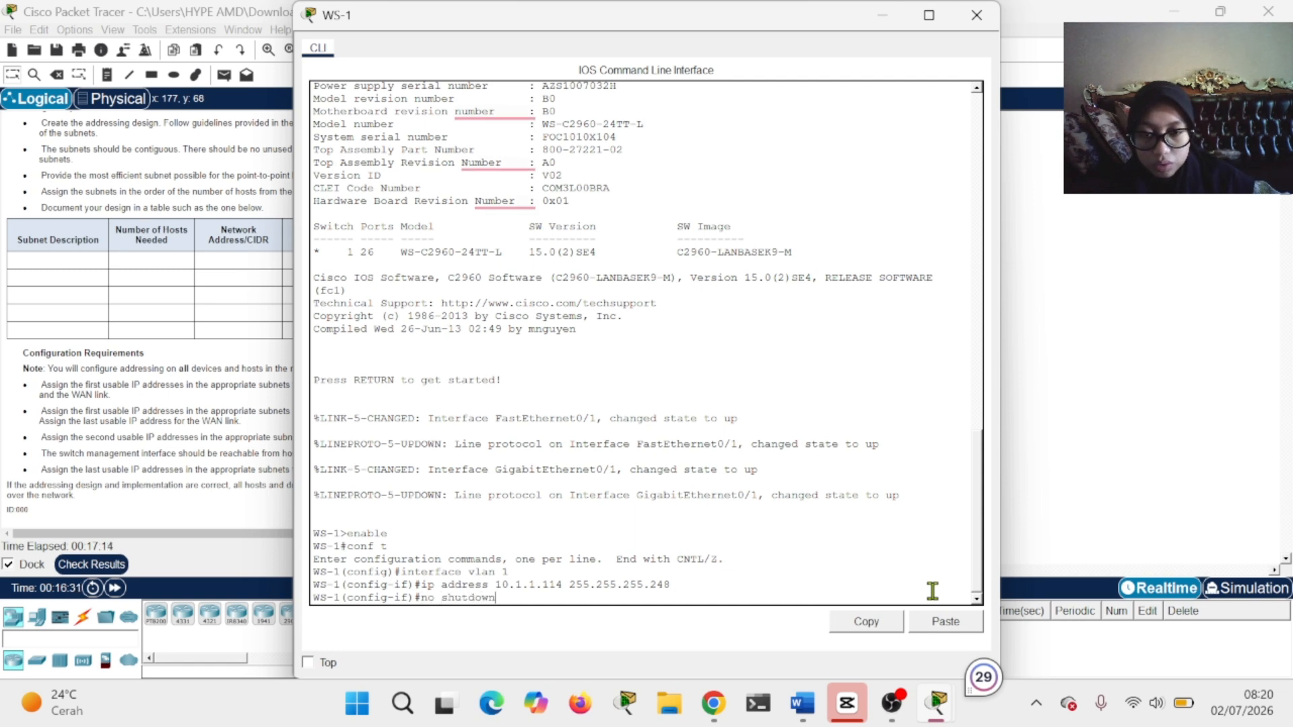
key("Return")
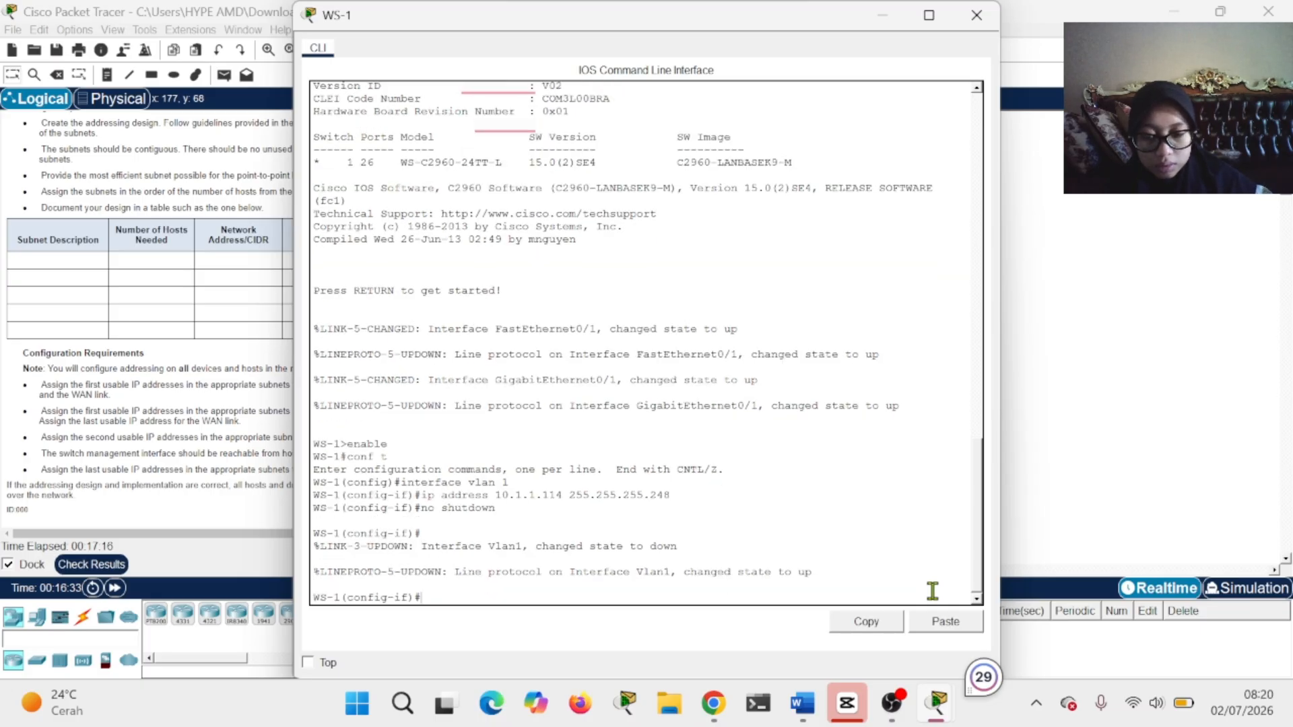
type("exit")
key("Return")
- Set WS-1's default gateway to 10.1.1.113 and close the switch's window
type("ig)#i")
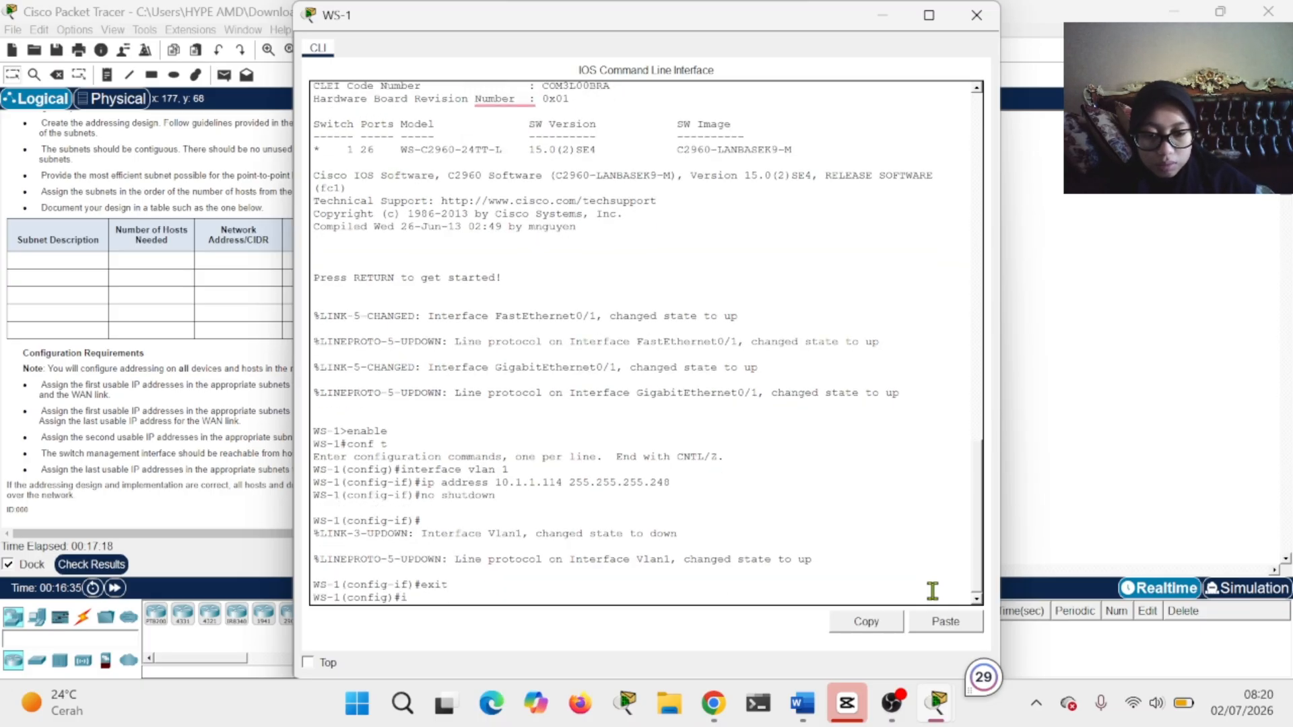
type("p default")
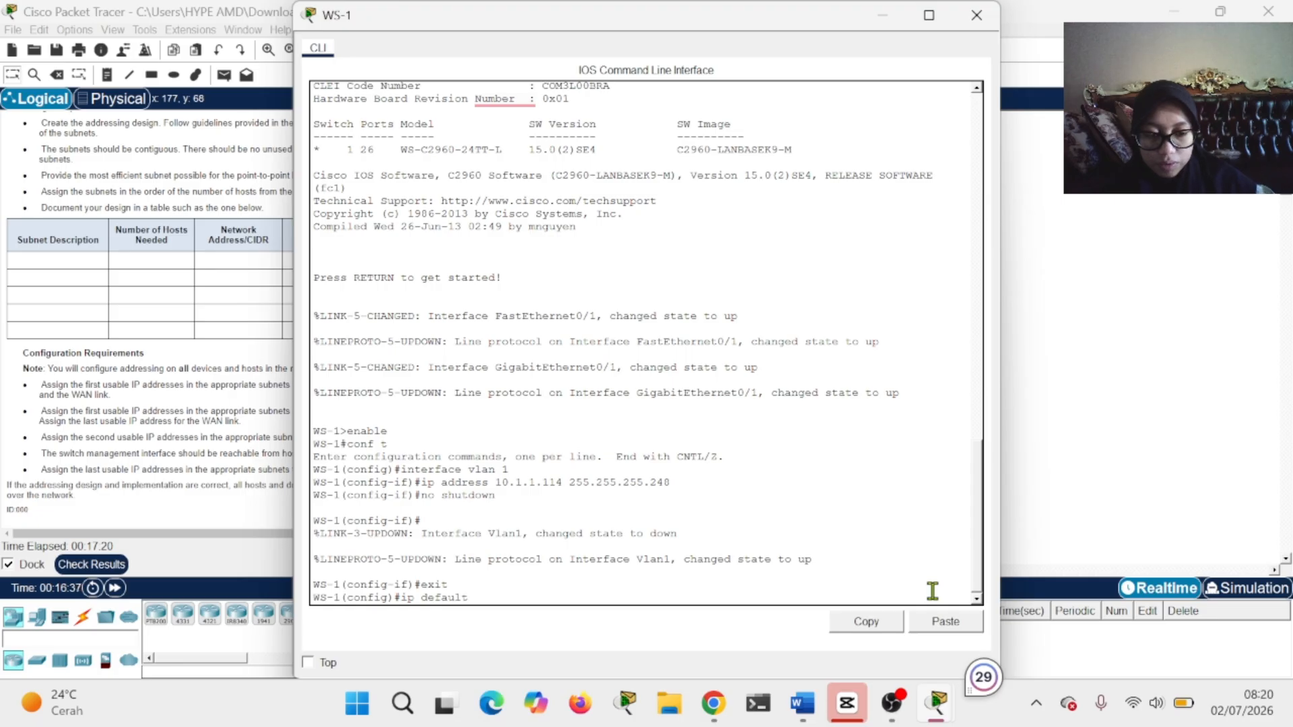
type("-gateway")
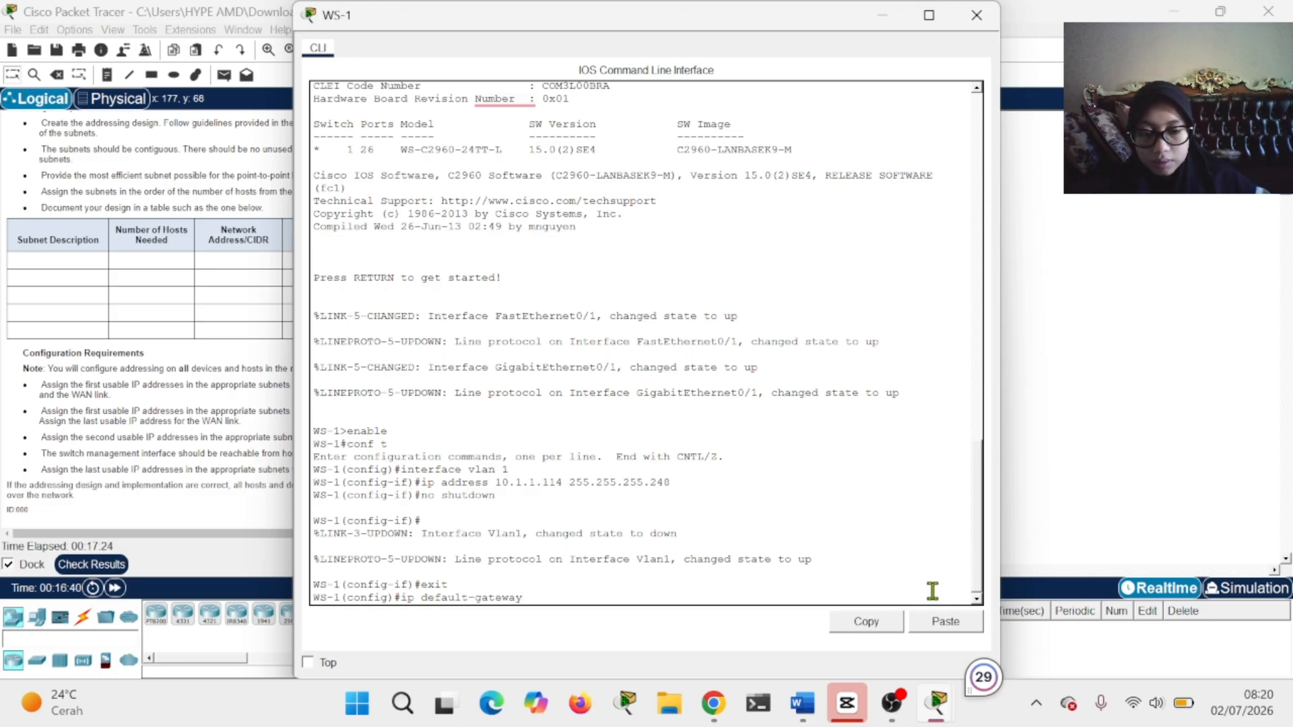
type(" 10.10")
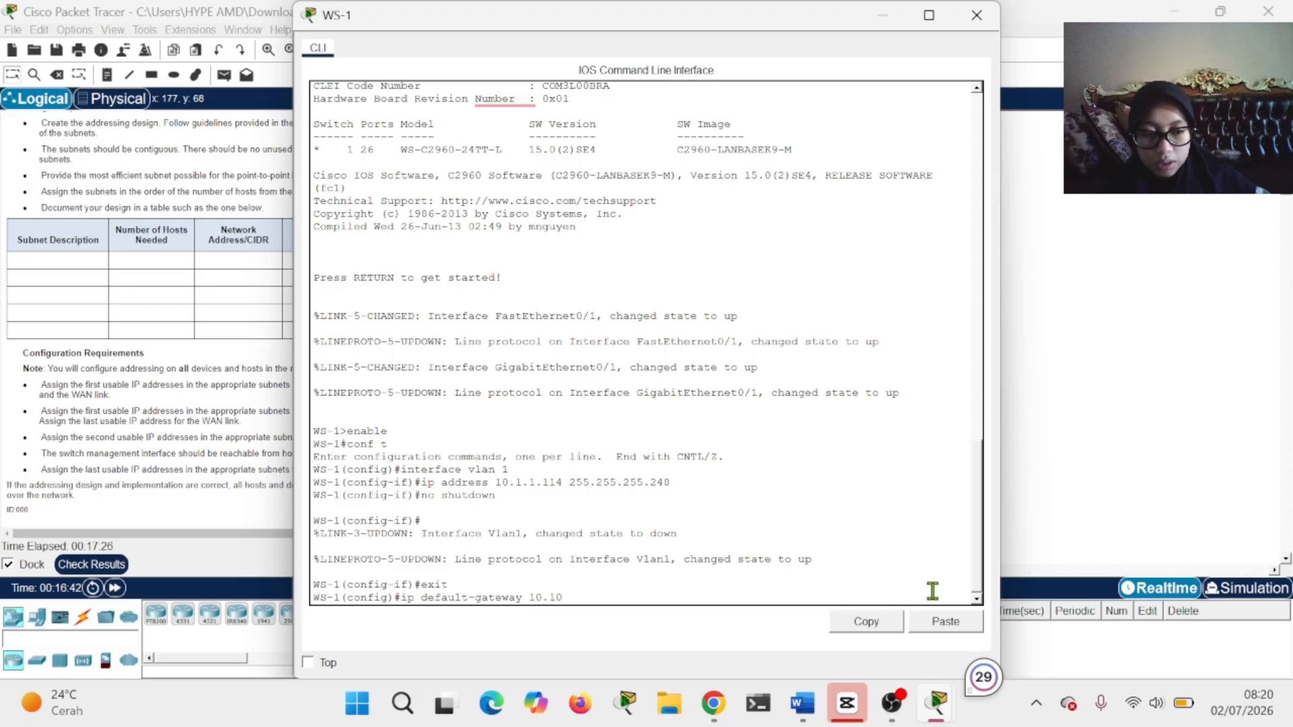
key("BackSpace")
type(".1.")
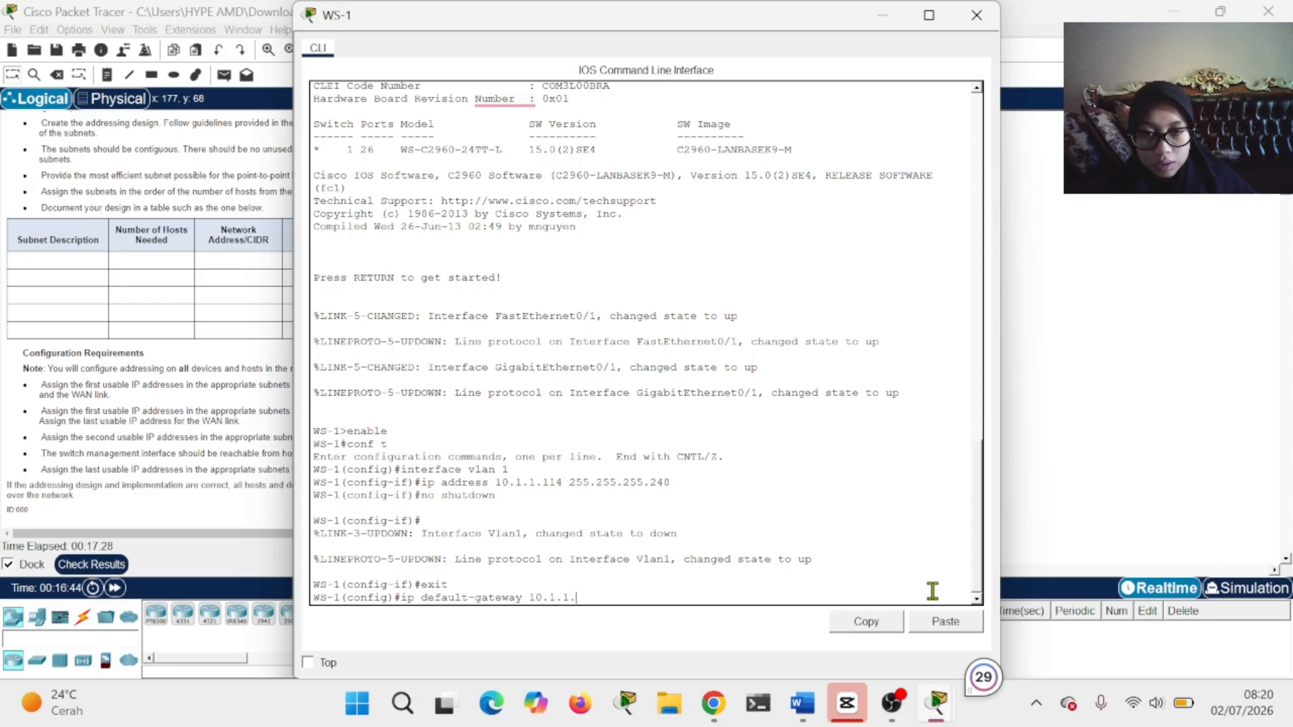
type("113")
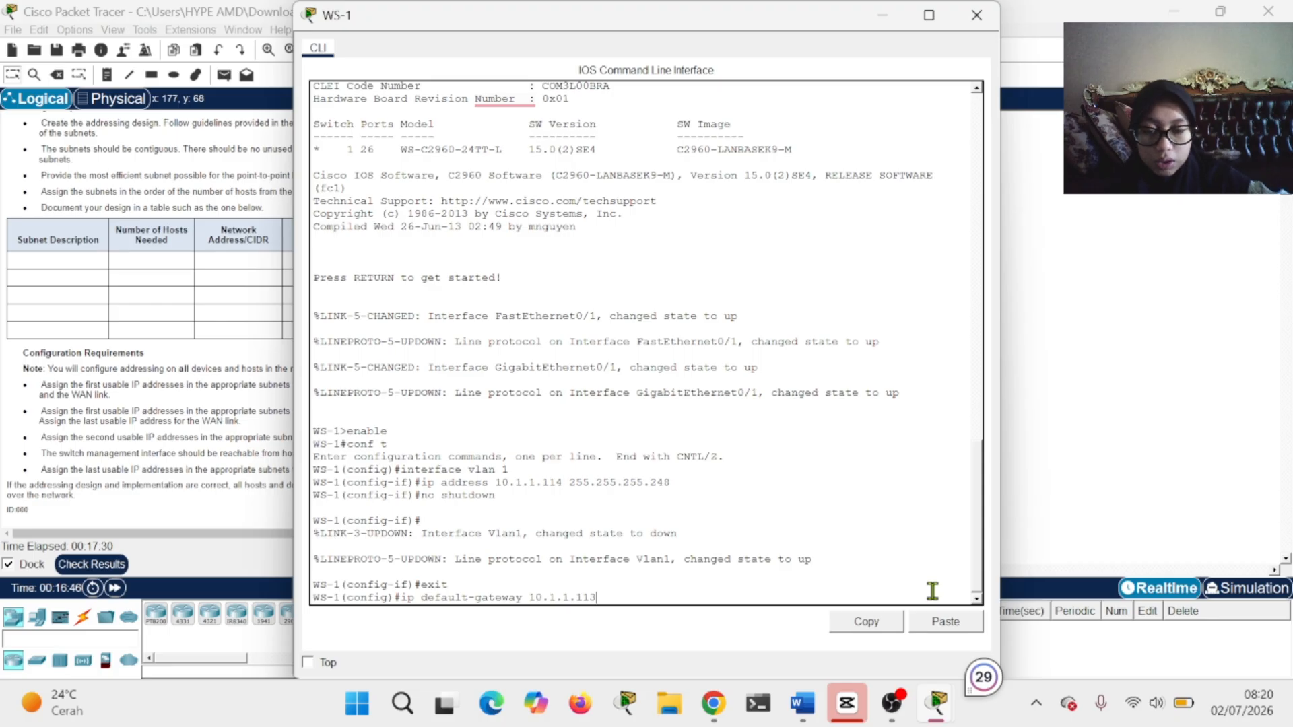
key("Return")
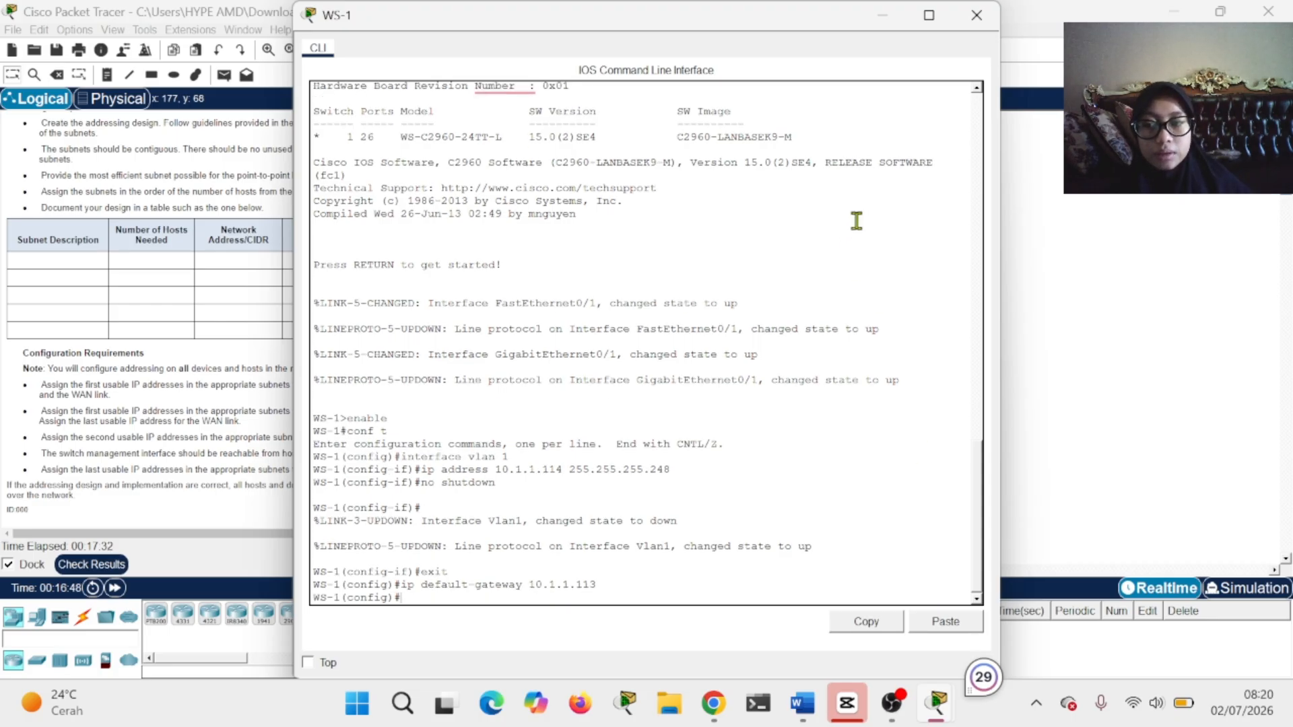
left_click(974, 19)
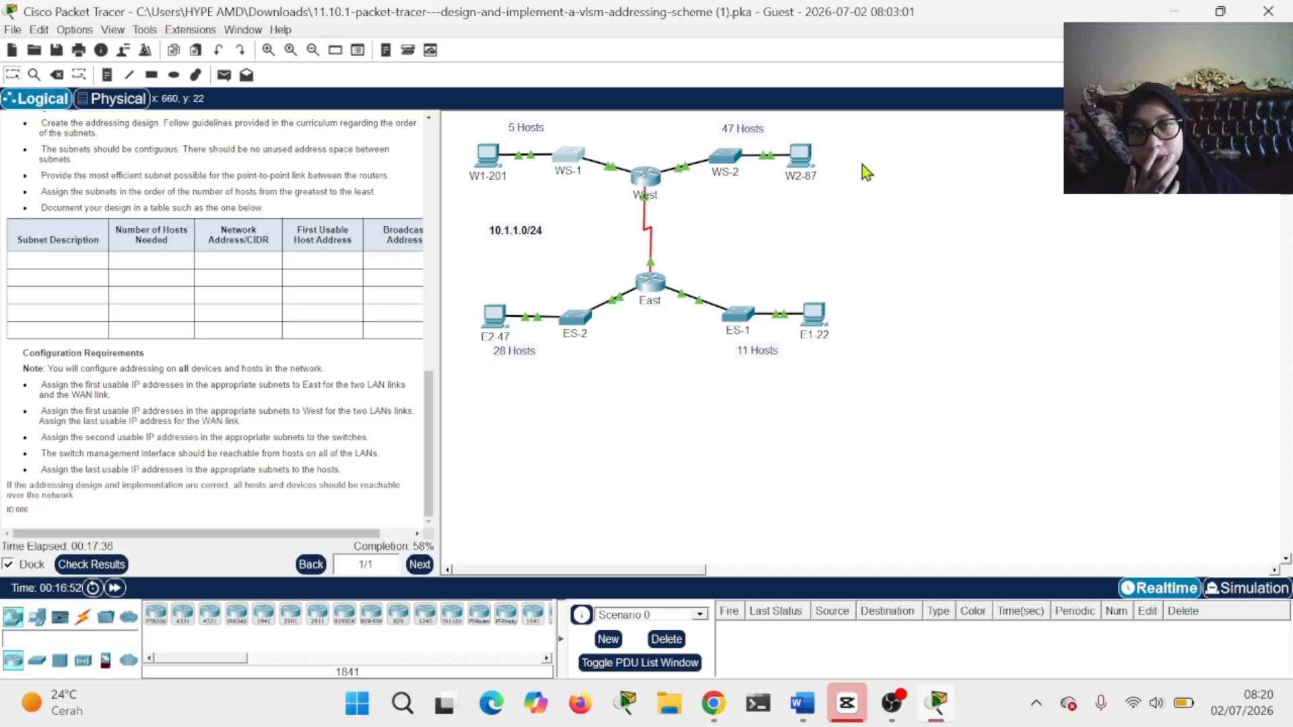
- Open the command line of router West and exit global configuration mode to privileged EXEC mode
left_click(645, 181)
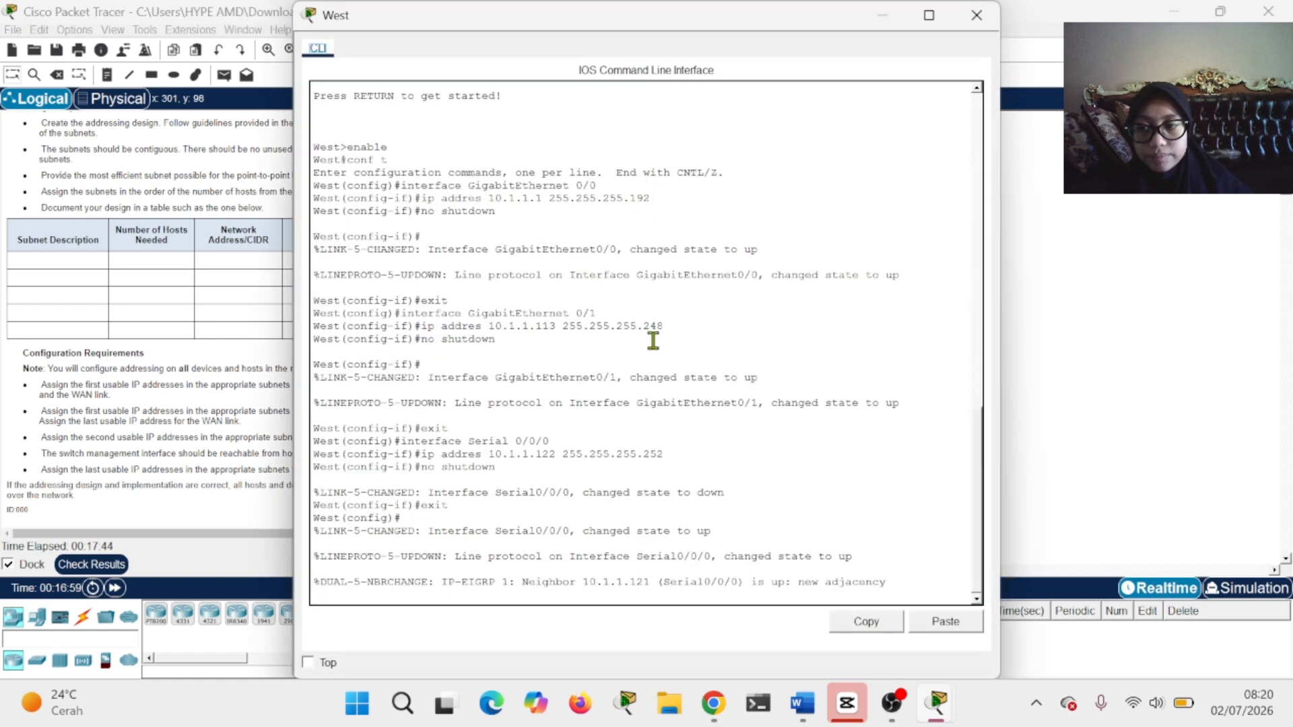
left_click(902, 586)
key("Return")
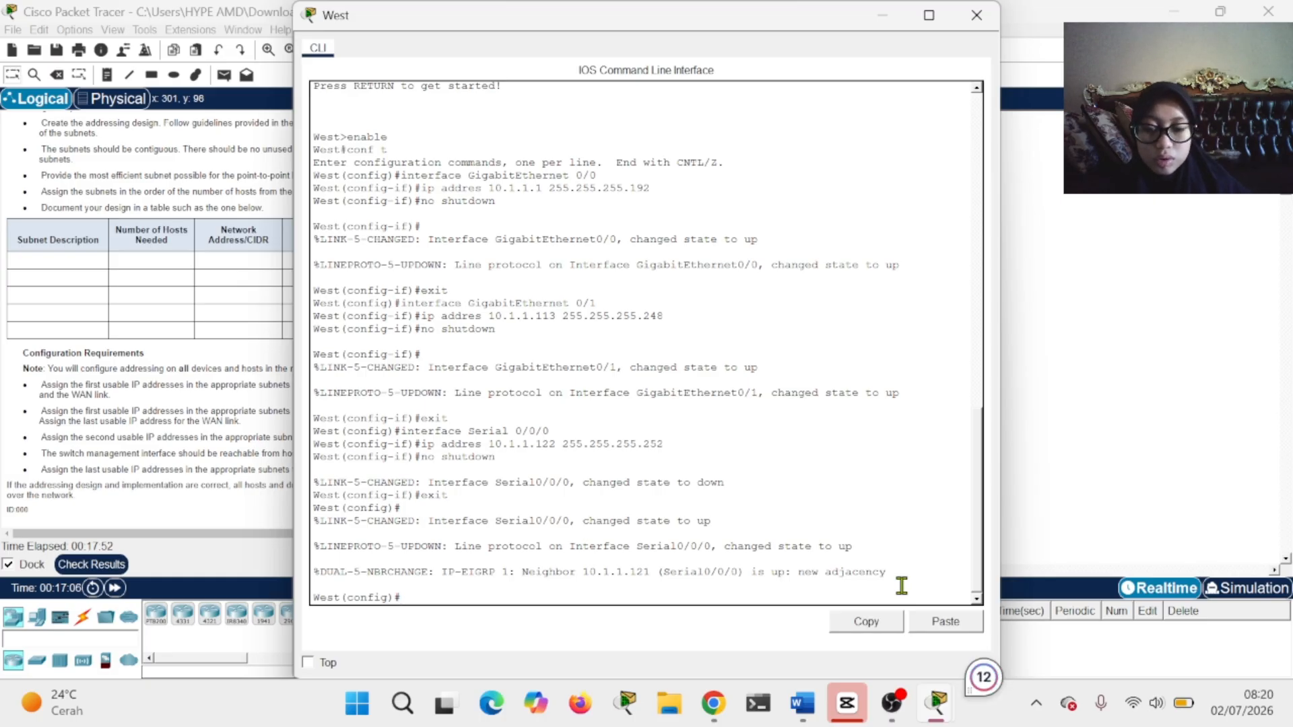
type("exit")
key("Return")
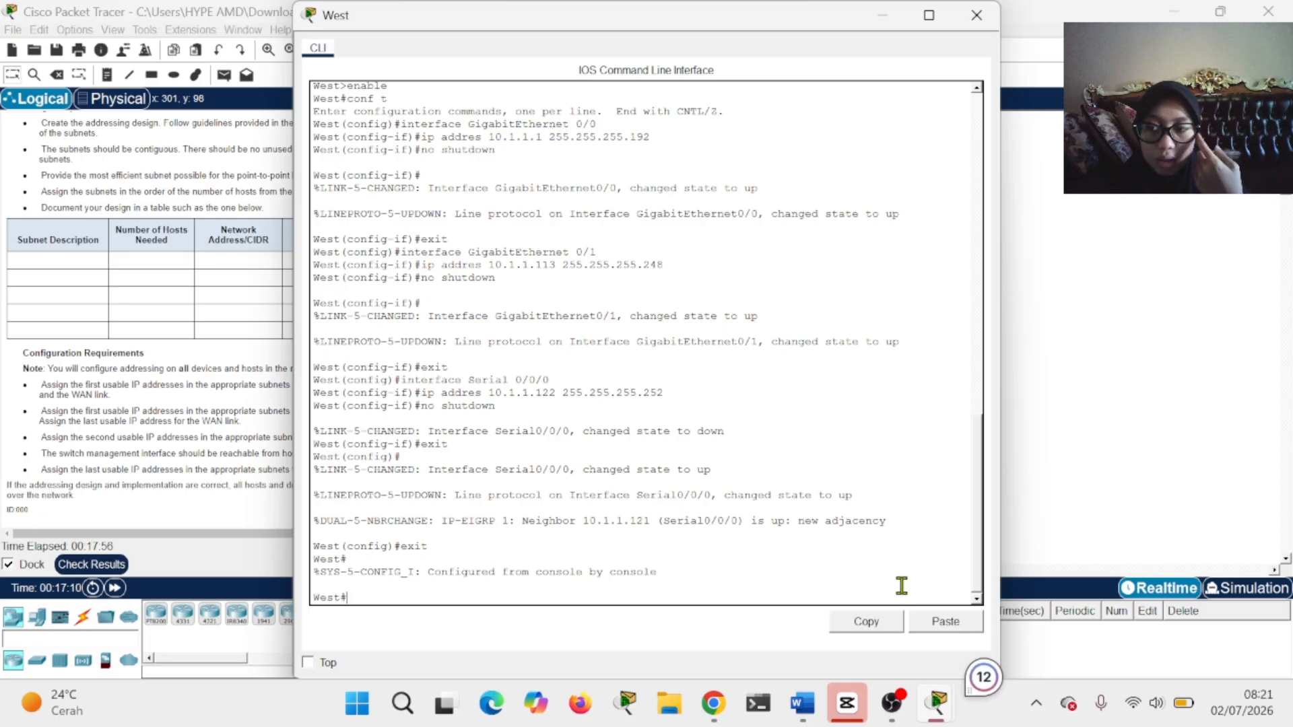
- Save West's running configuration with copy running-config startup-config, accepting the default destination filename
type("copy")
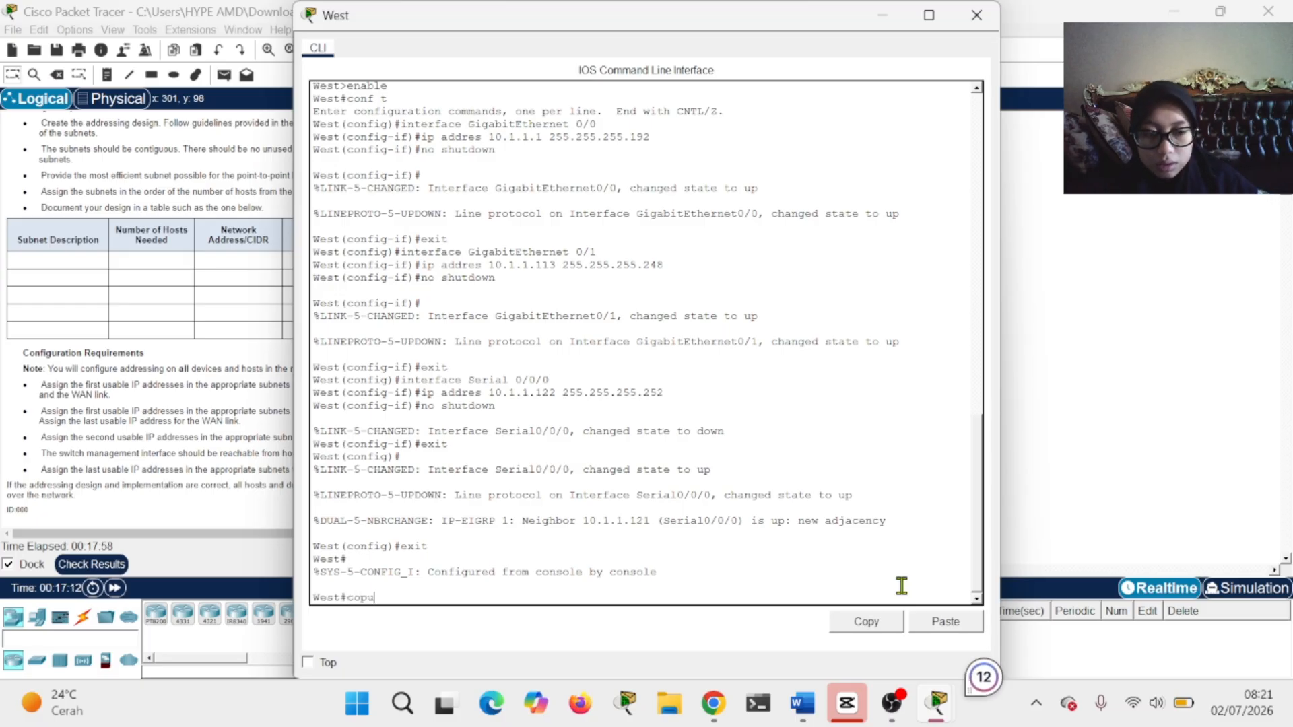
type(" runno")
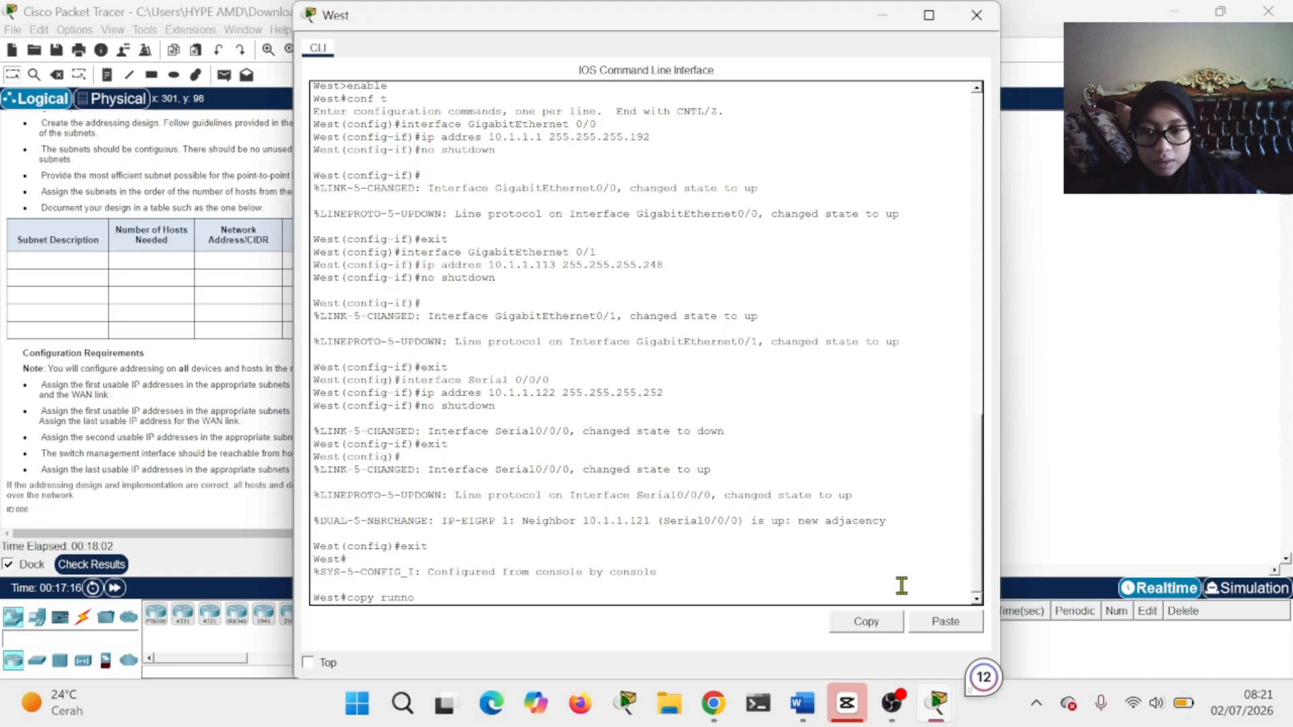
key("BackSpace")
type("ing")
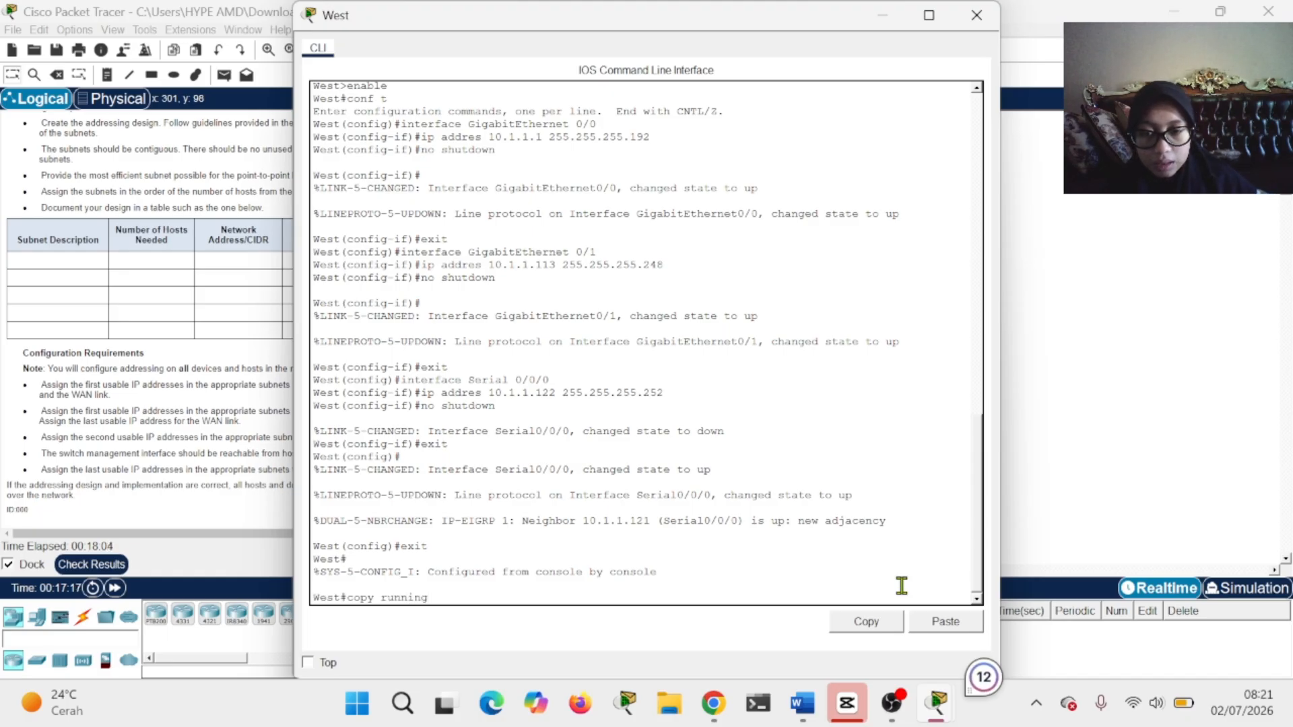
type("-con")
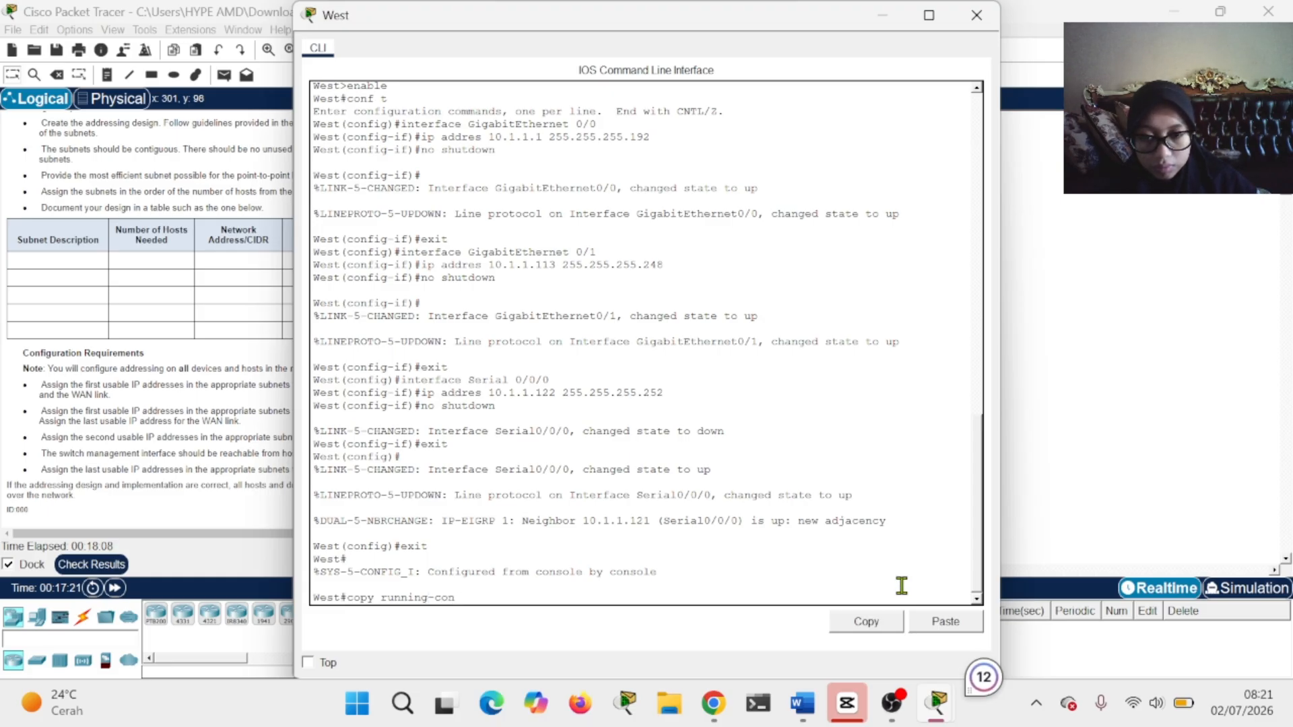
type("fig")
type("sta")
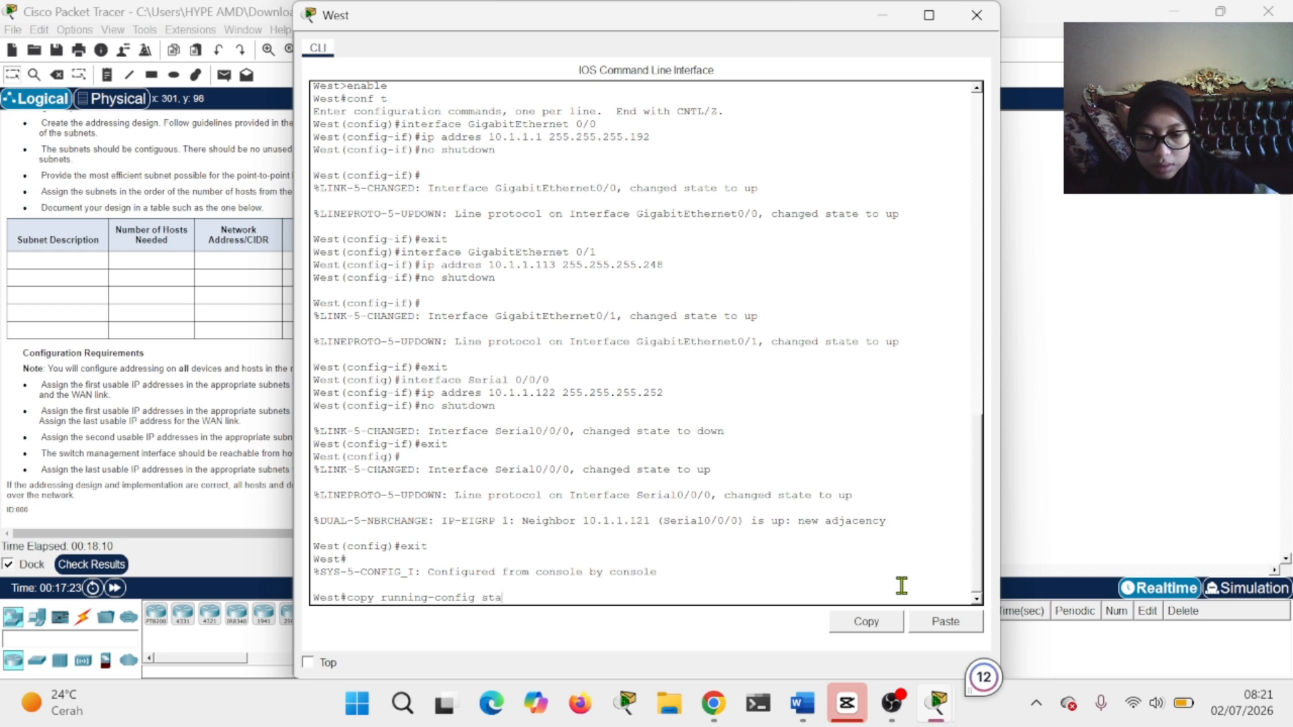
type("rtup-")
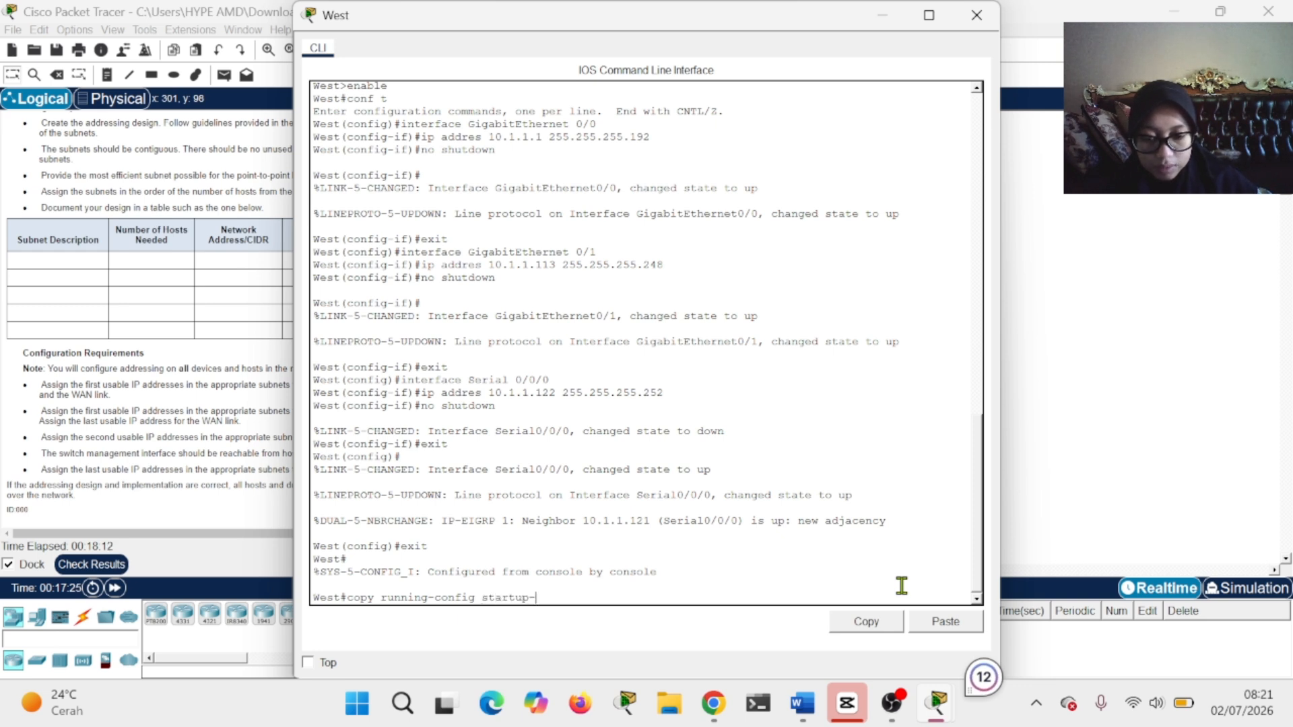
type("config")
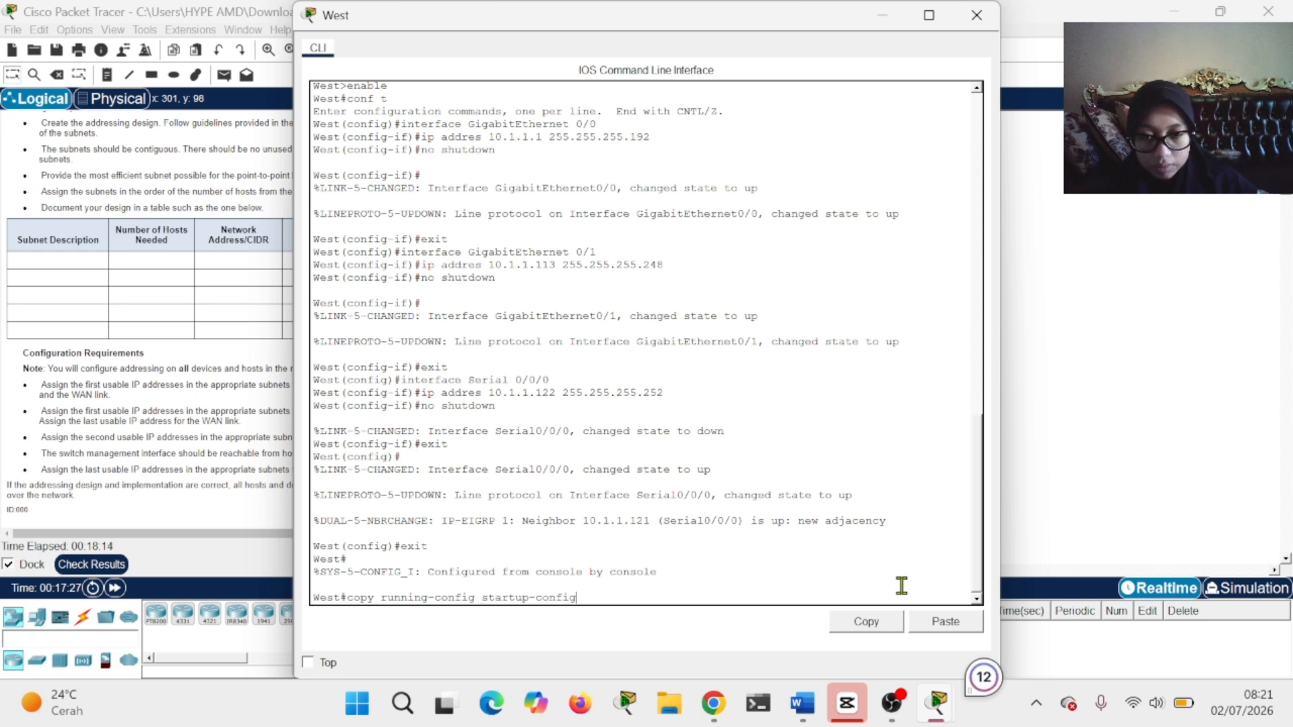
key("Return")
key("Return")
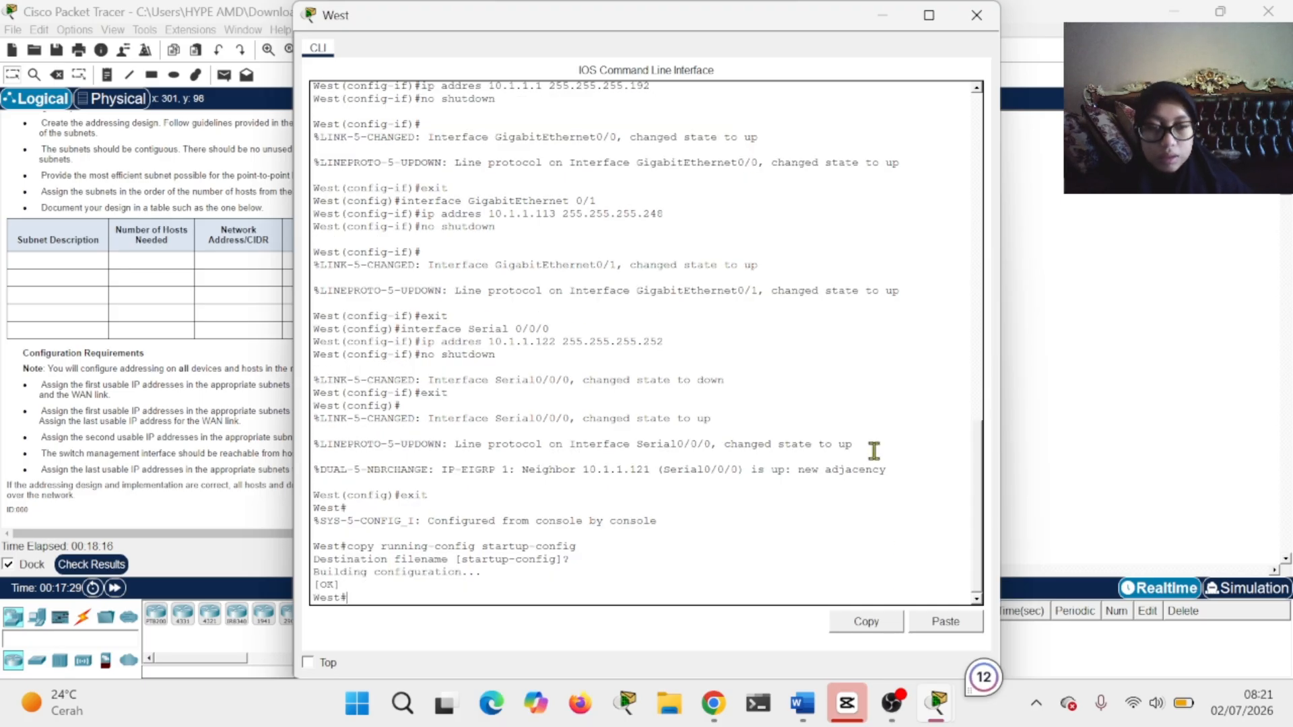
- Copy the copy running-config startup-config command text from West's console and close the router's window
left_click_drag(347, 547, 597, 552)
key("Return")
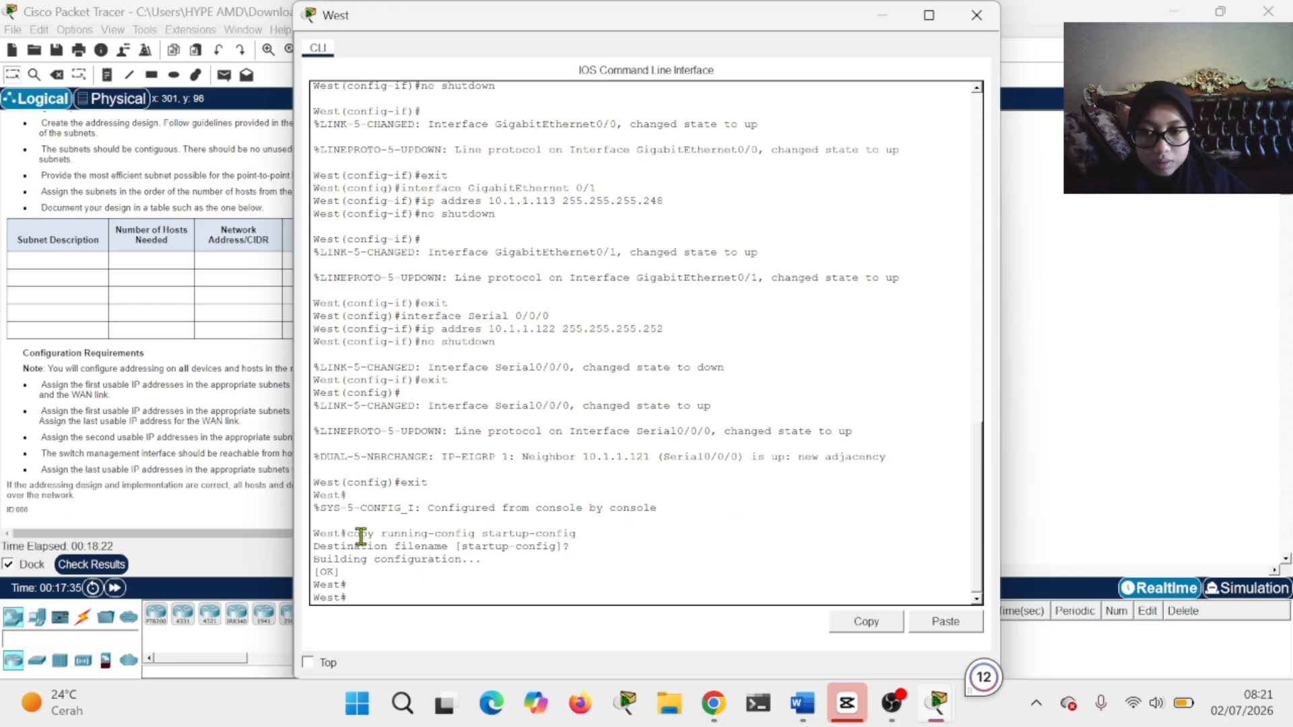
left_click_drag(347, 533, 621, 536)
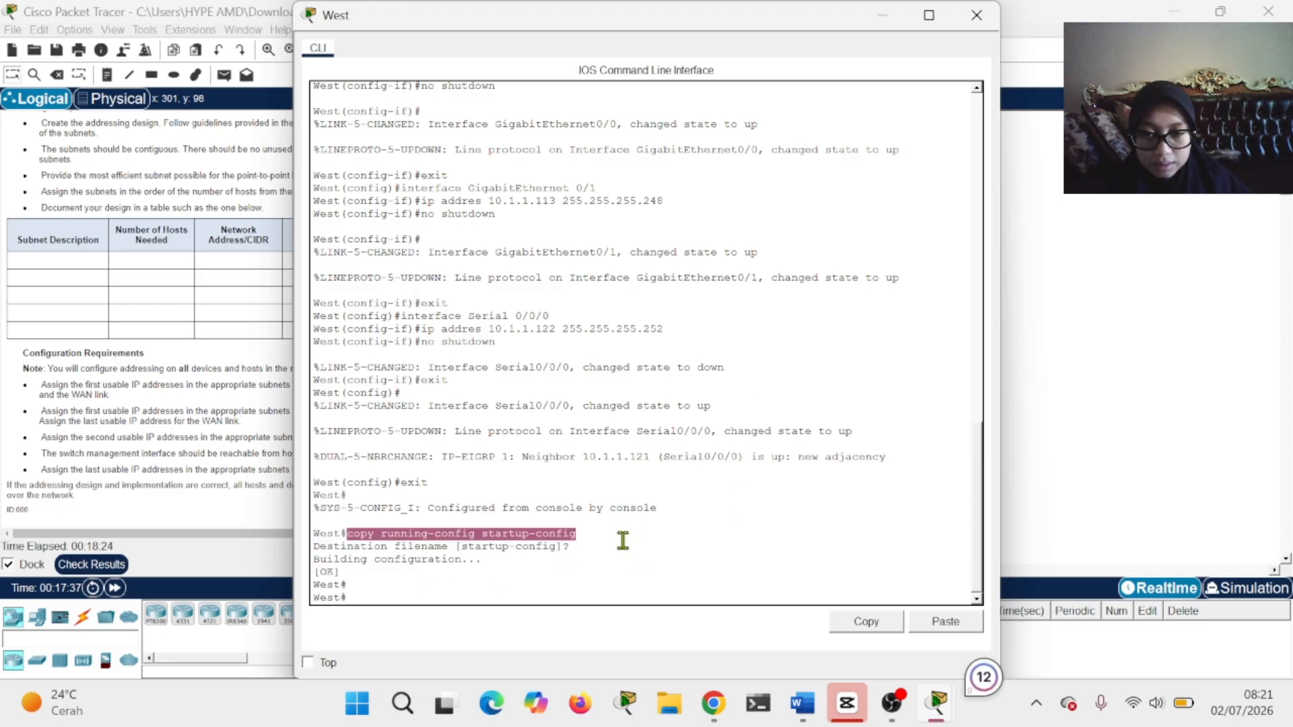
left_click(867, 621)
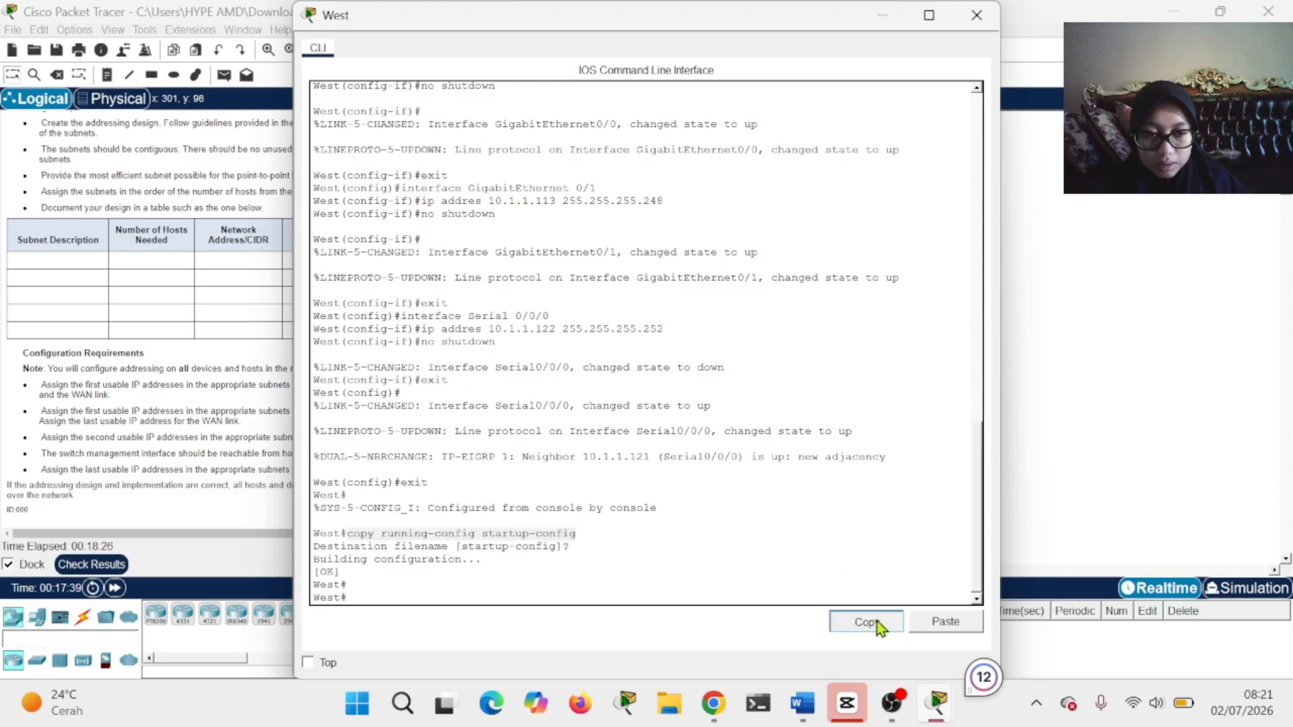
left_click(977, 15)
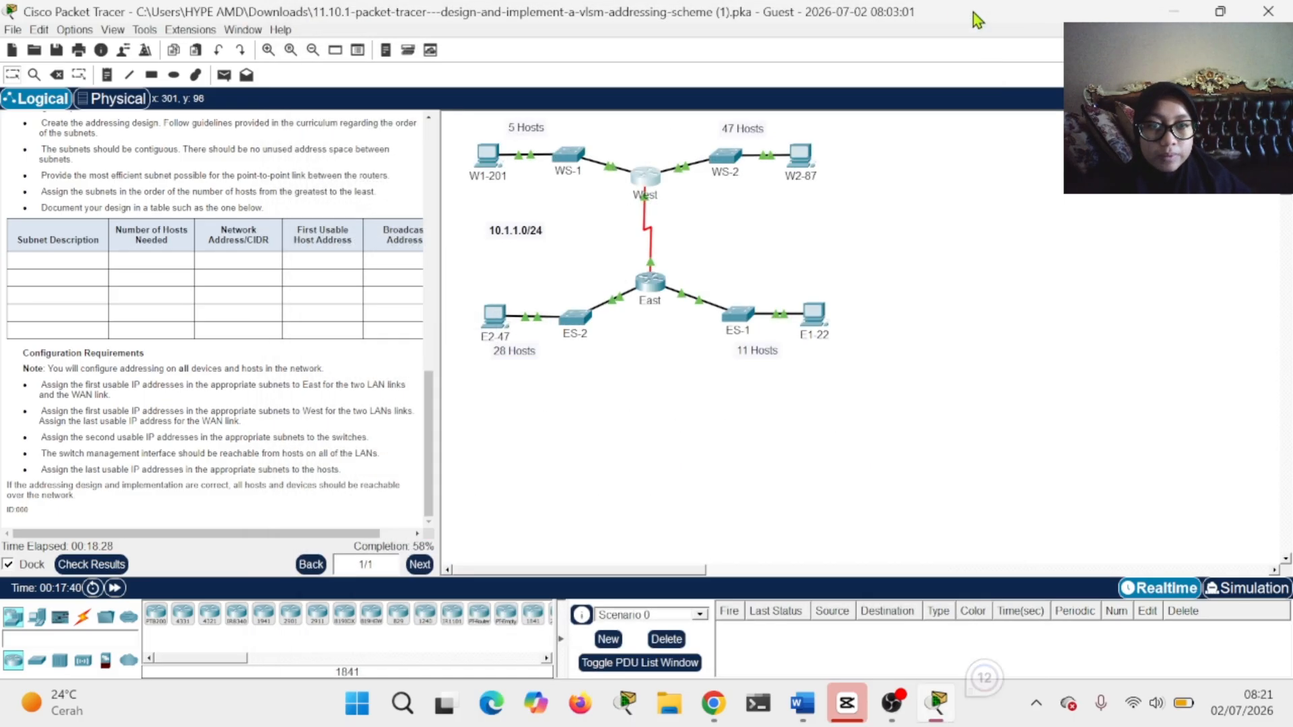
- Open the command line of router East and exit global configuration mode to privileged EXEC mode
left_click(650, 293)
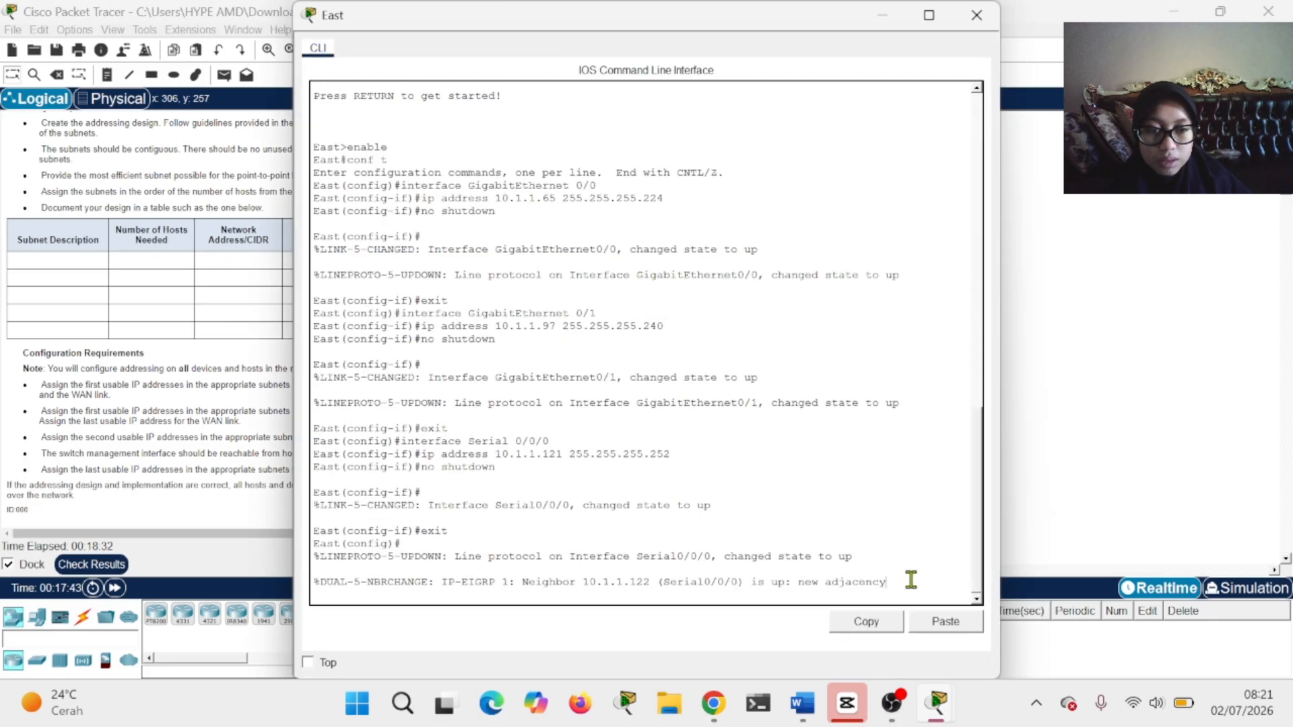
key("Return")
type("e")
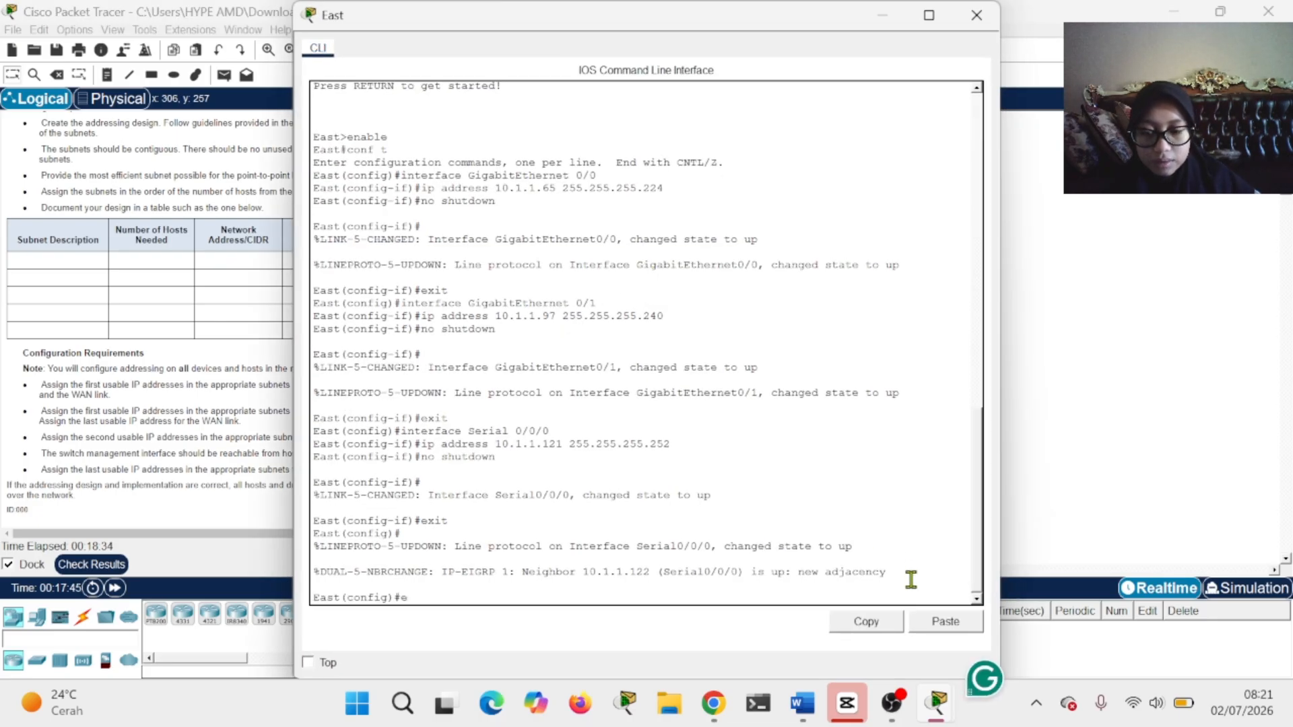
type("xit")
key("Return")
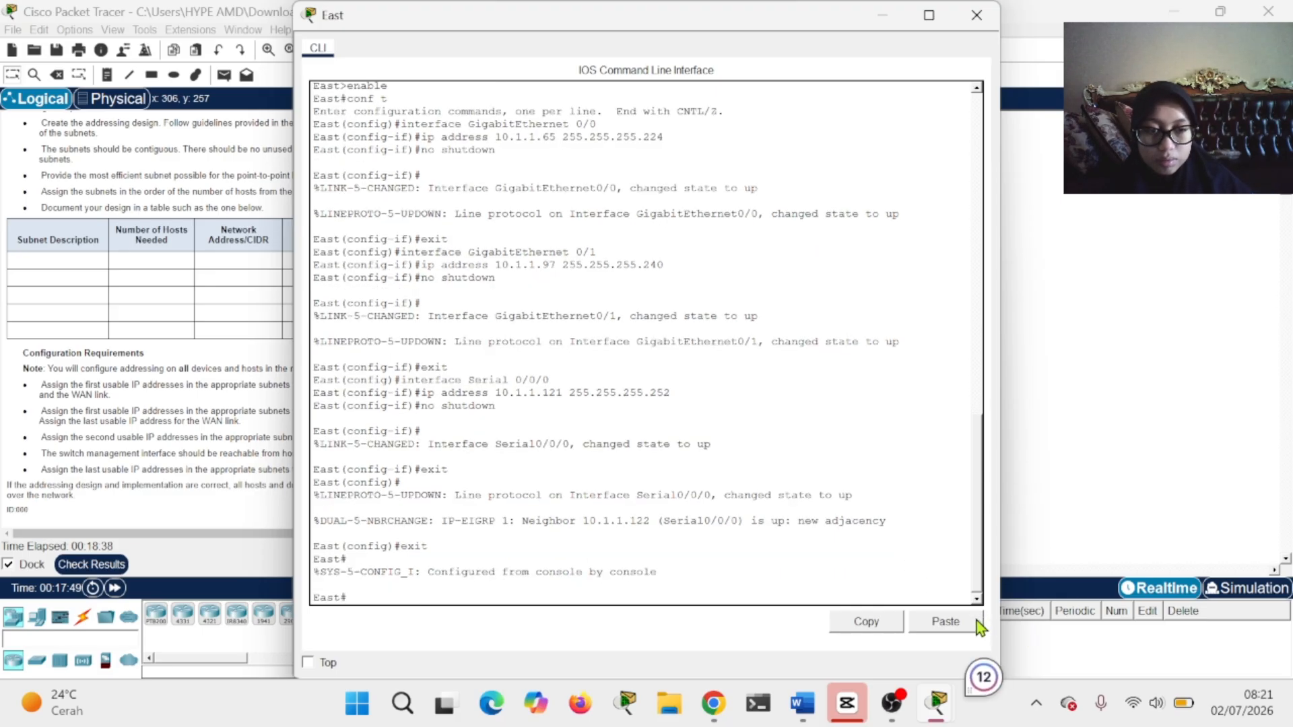
- Save East's running configuration with the copied copy running-config startup-config command, accepting the default filename, and close the window
left_click(945, 621)
key("Return")
key("Return")
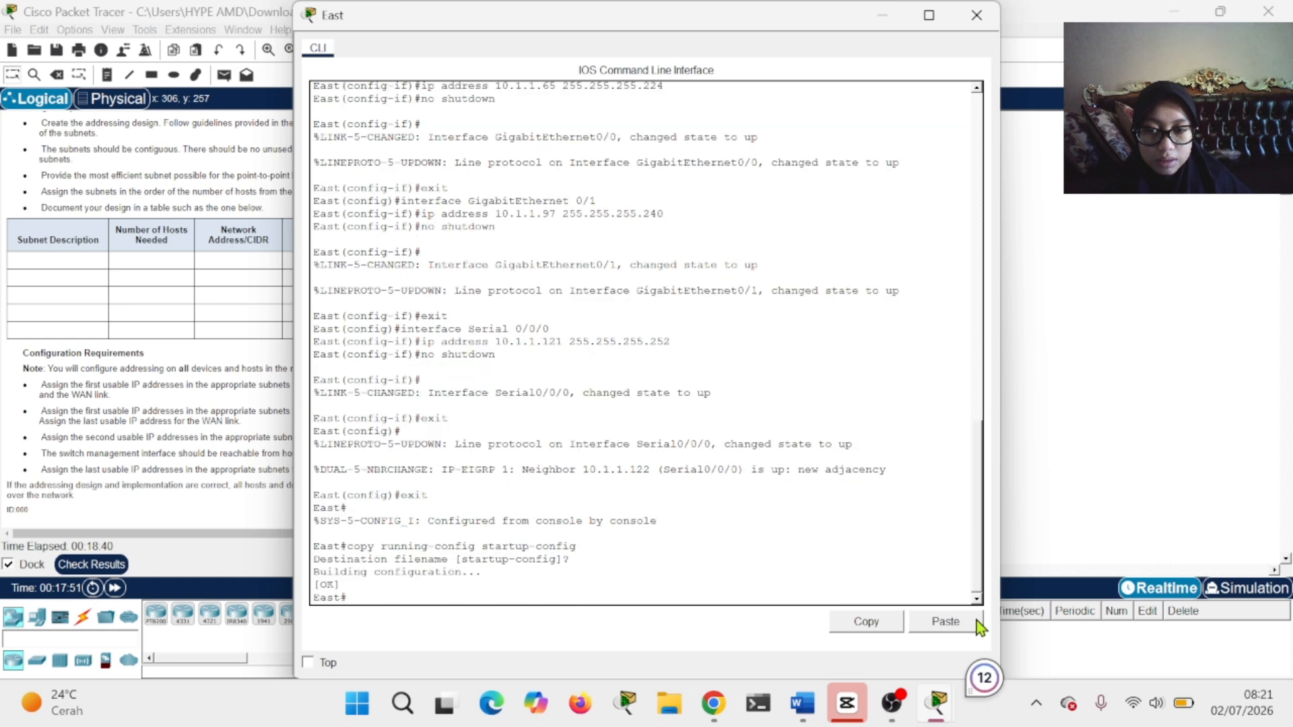
left_click(977, 15)
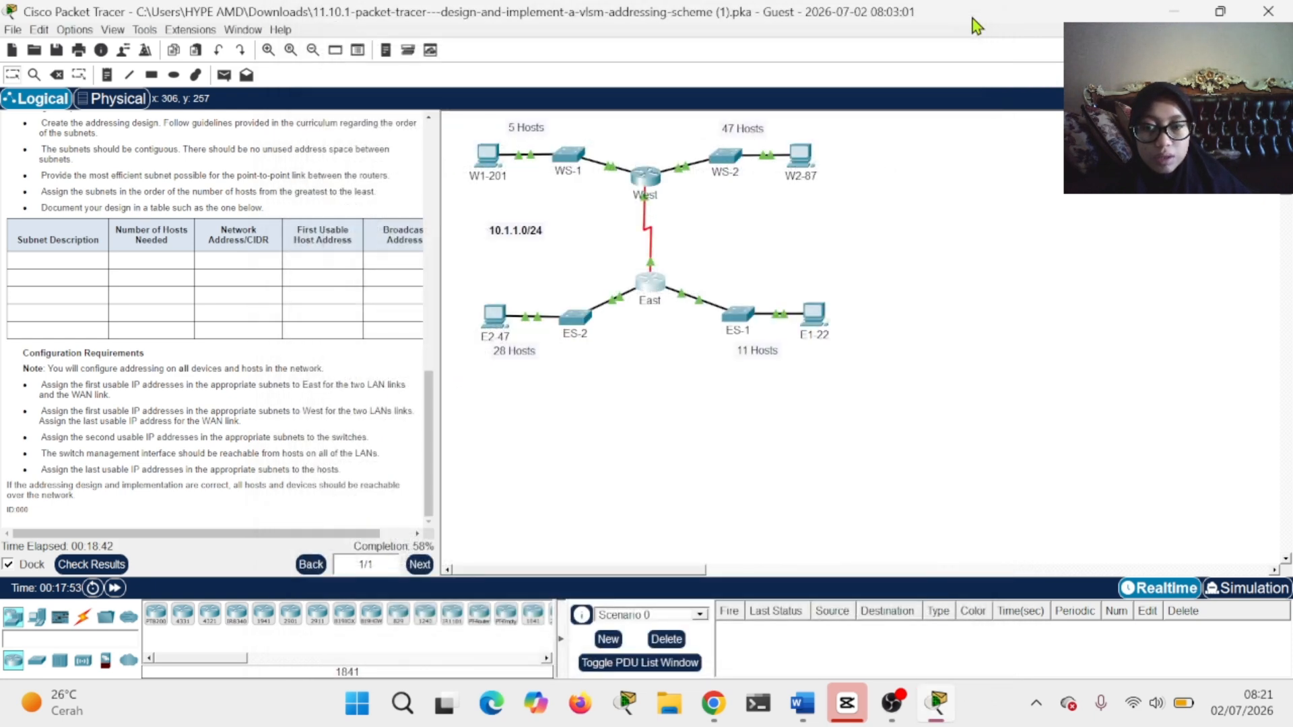
- Open the command line of switch WS-2 and exit global configuration mode to privileged EXEC mode
left_click(731, 161)
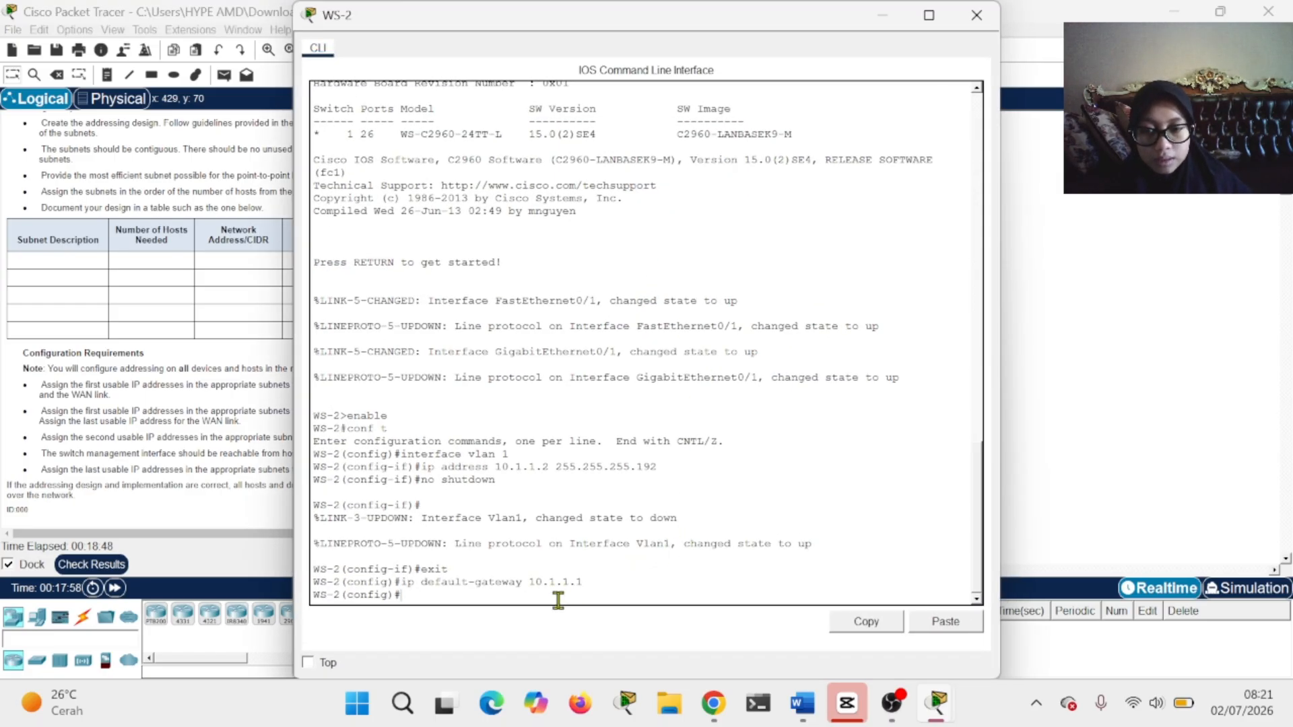
type("exit")
key("Return")
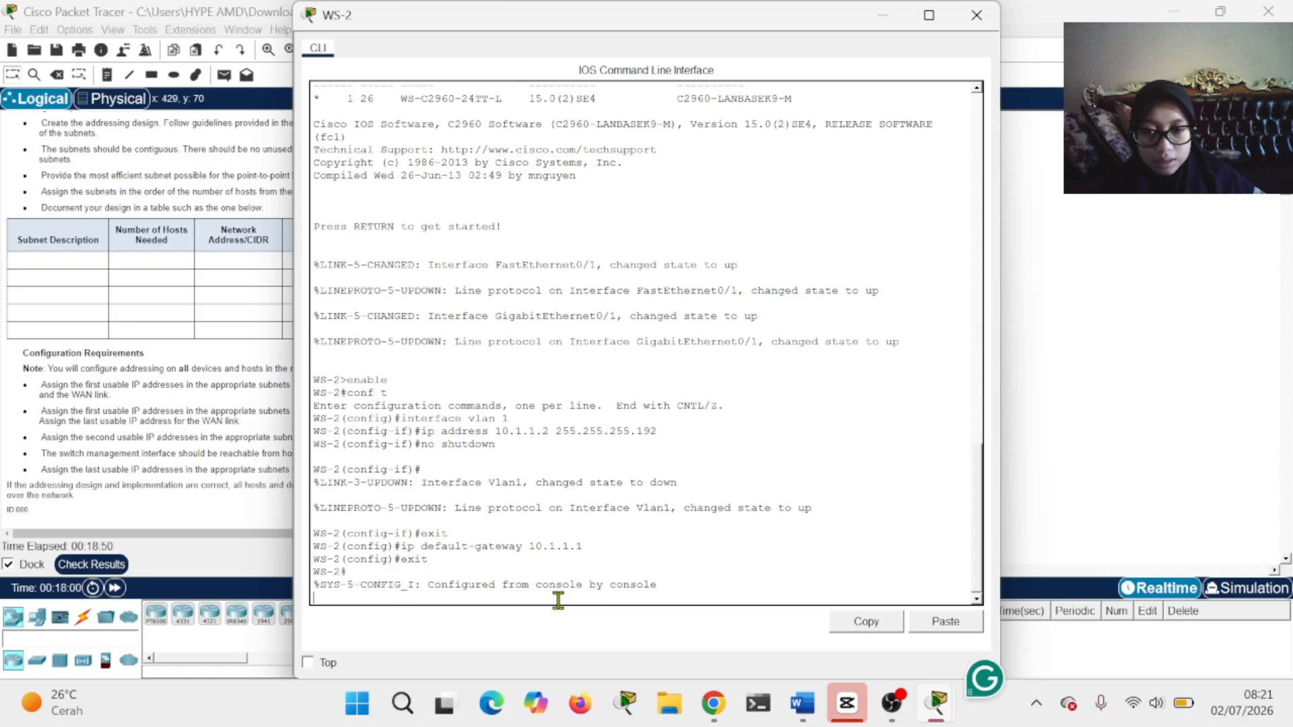
key("Return")
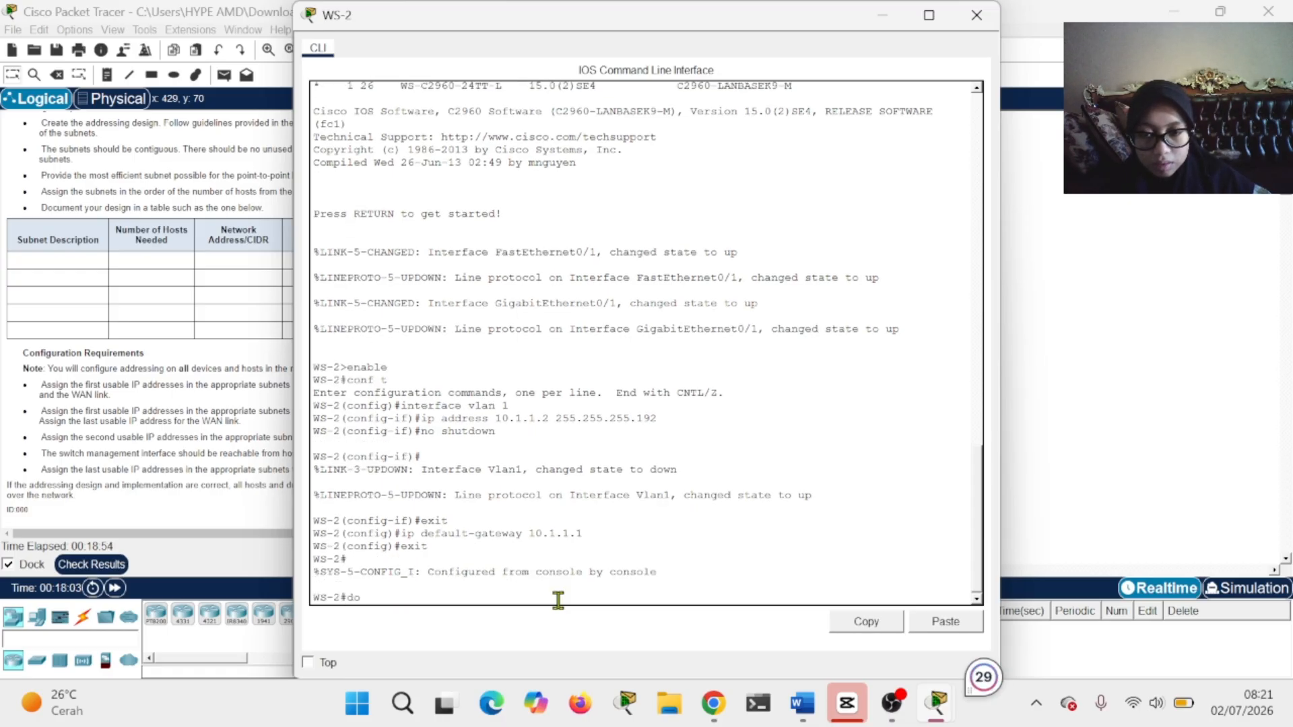
- Try to save WS-2's configuration with the do write command
type("do e")
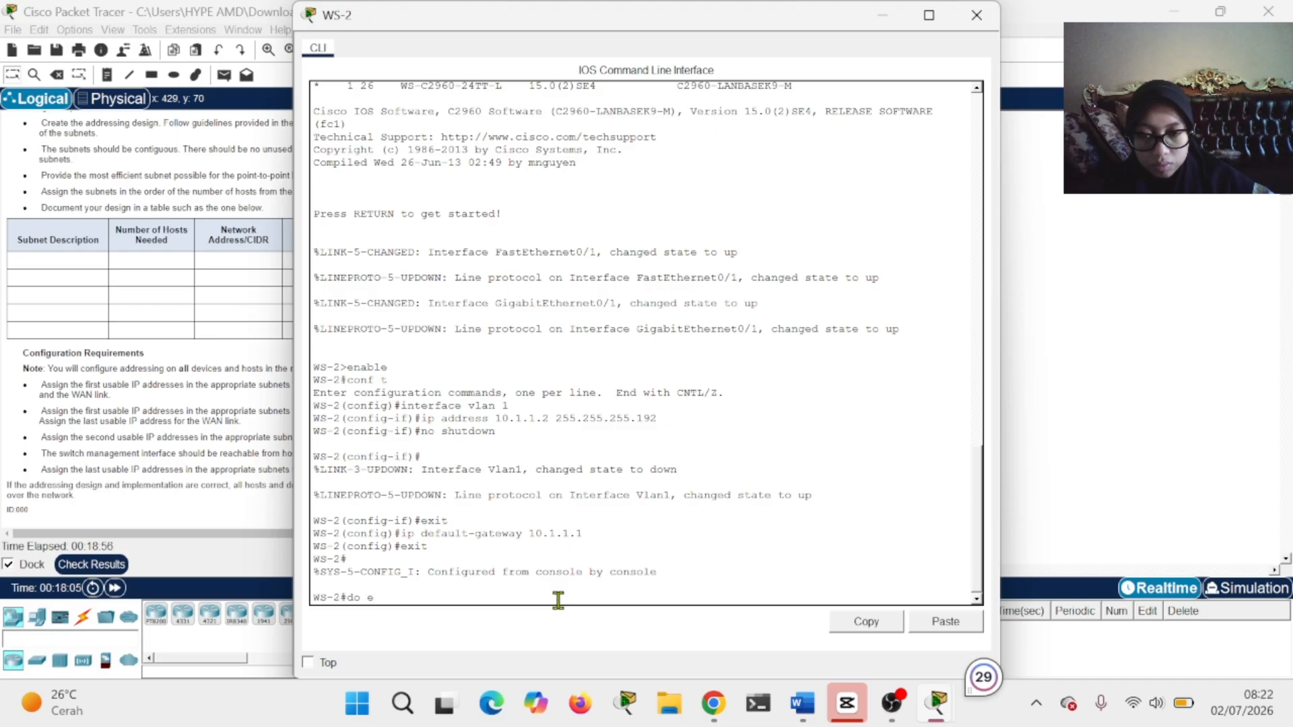
type("rite")
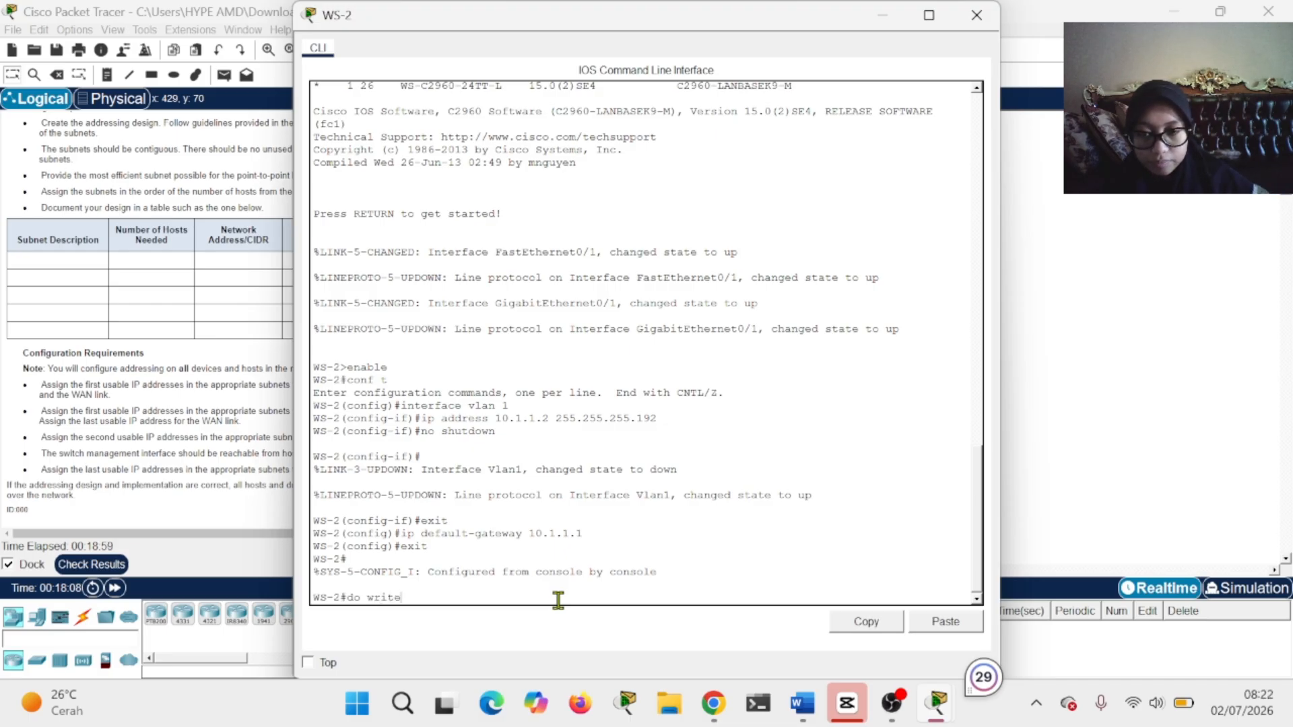
key("Return")
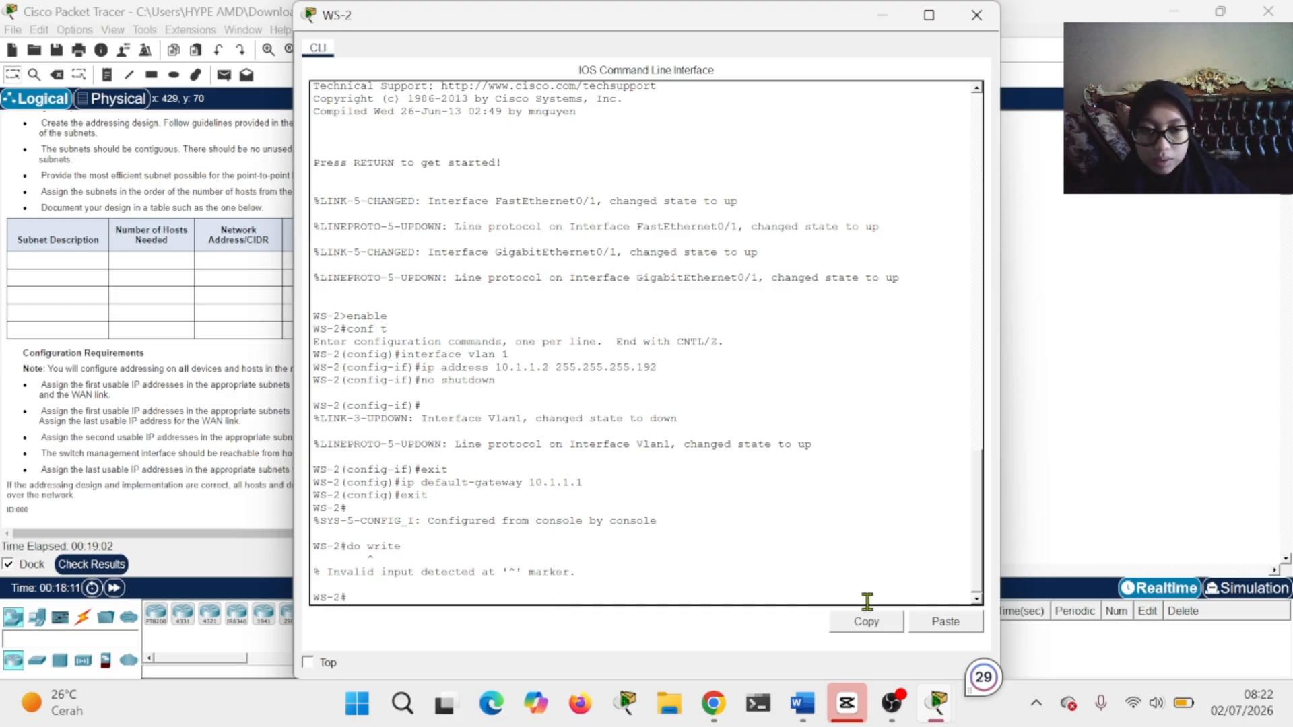
- Save WS-2's running configuration with the copied copy running-config startup-config command, accepting the default filename, and close the window
left_click(943, 623)
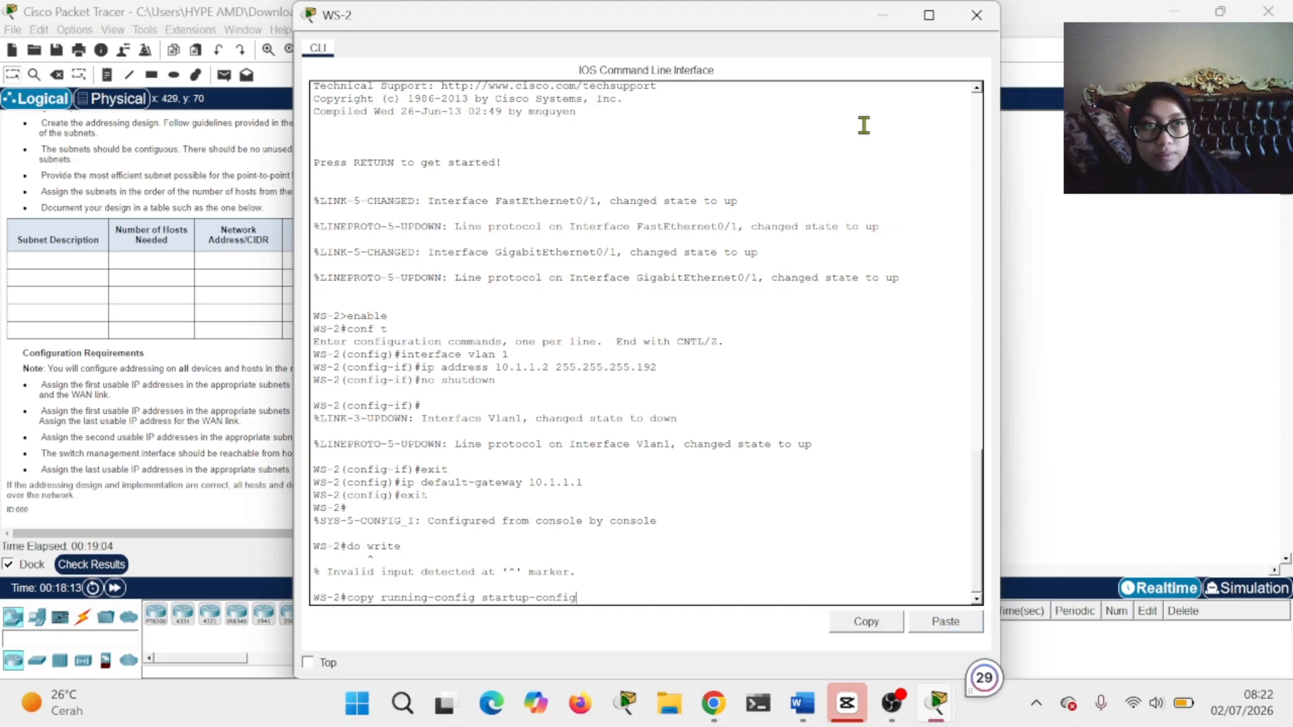
key("Return")
key("Return")
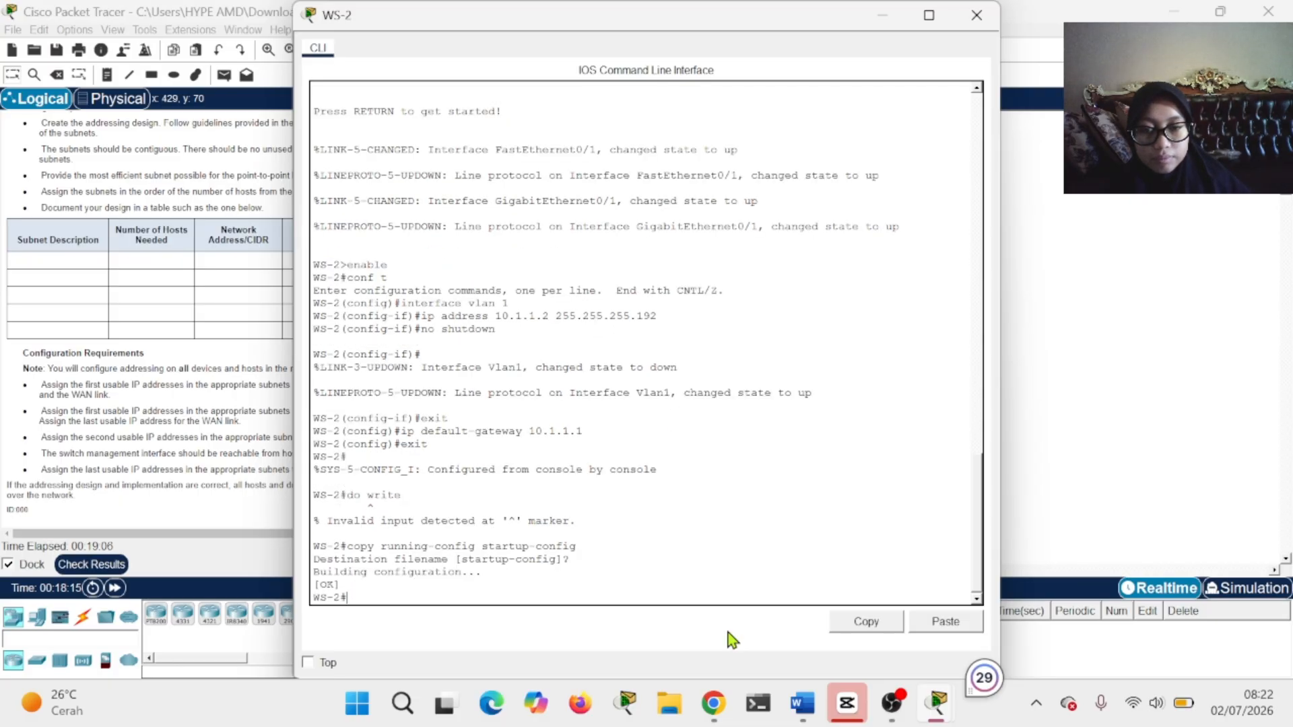
left_click(977, 16)
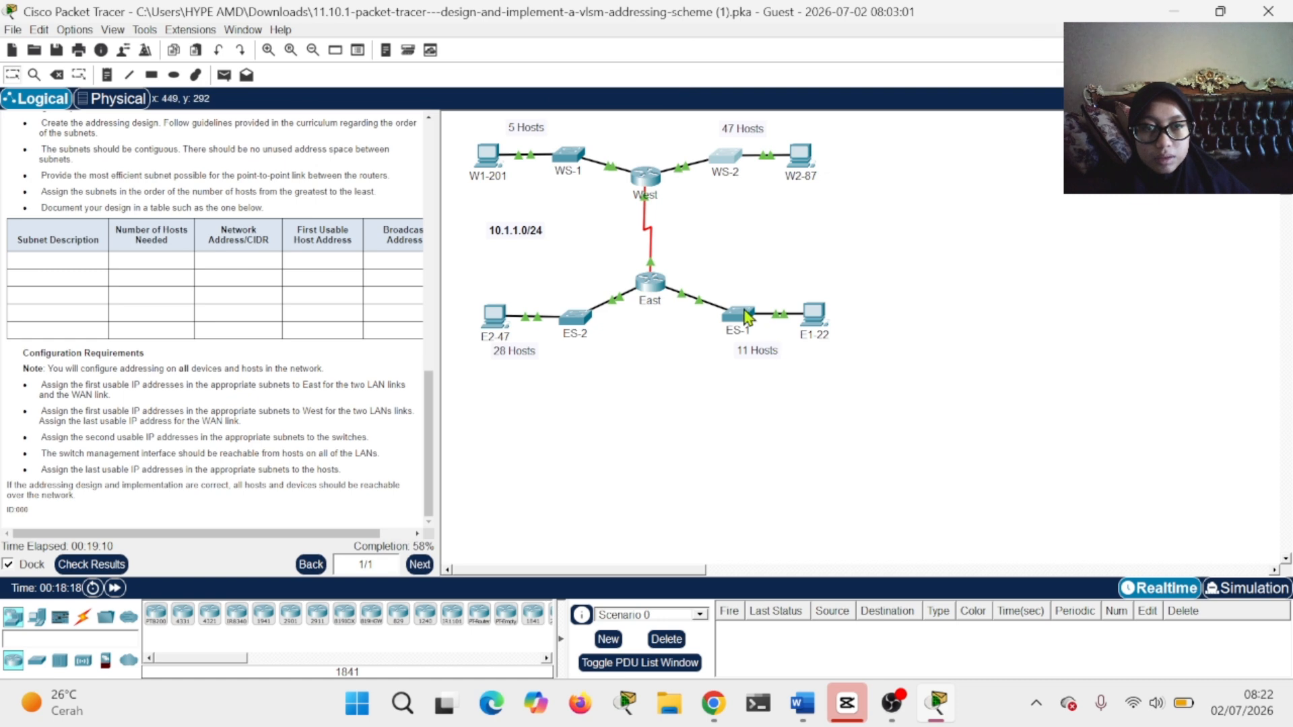
- Open the command line of switch ES-1 and exit global configuration mode to privileged EXEC mode
left_click(741, 314)
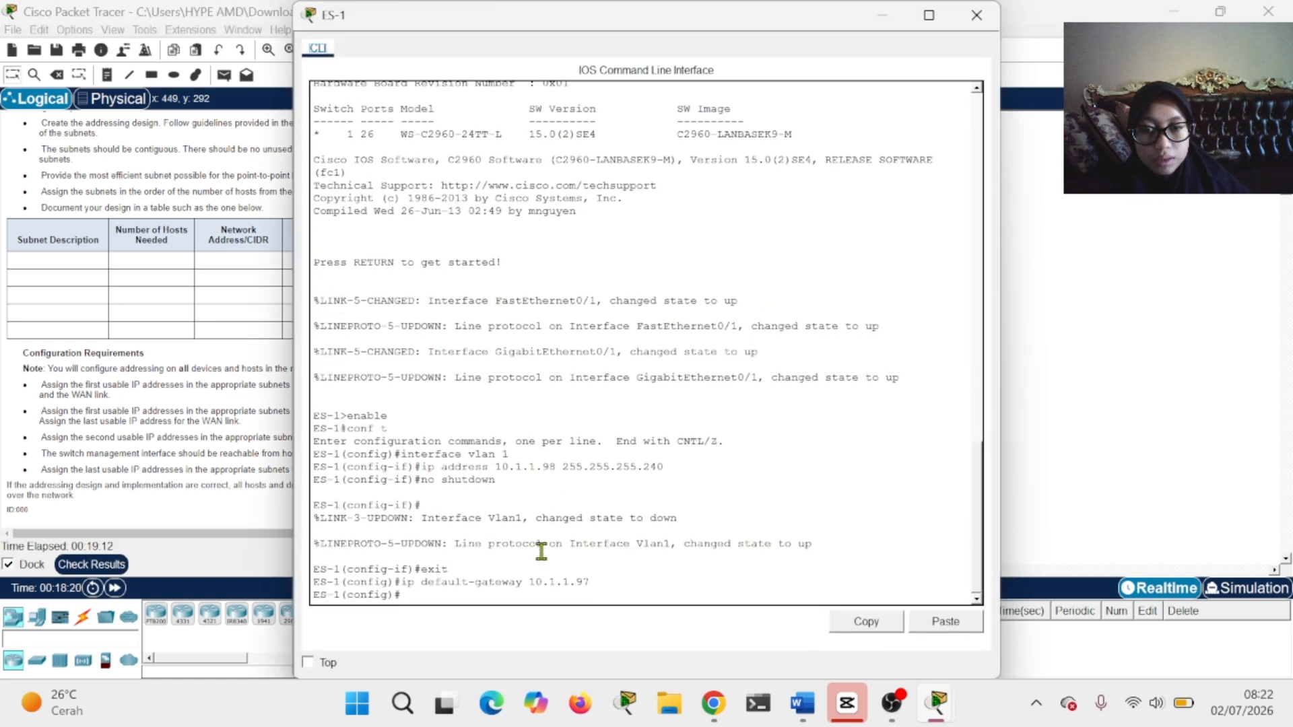
type("e")
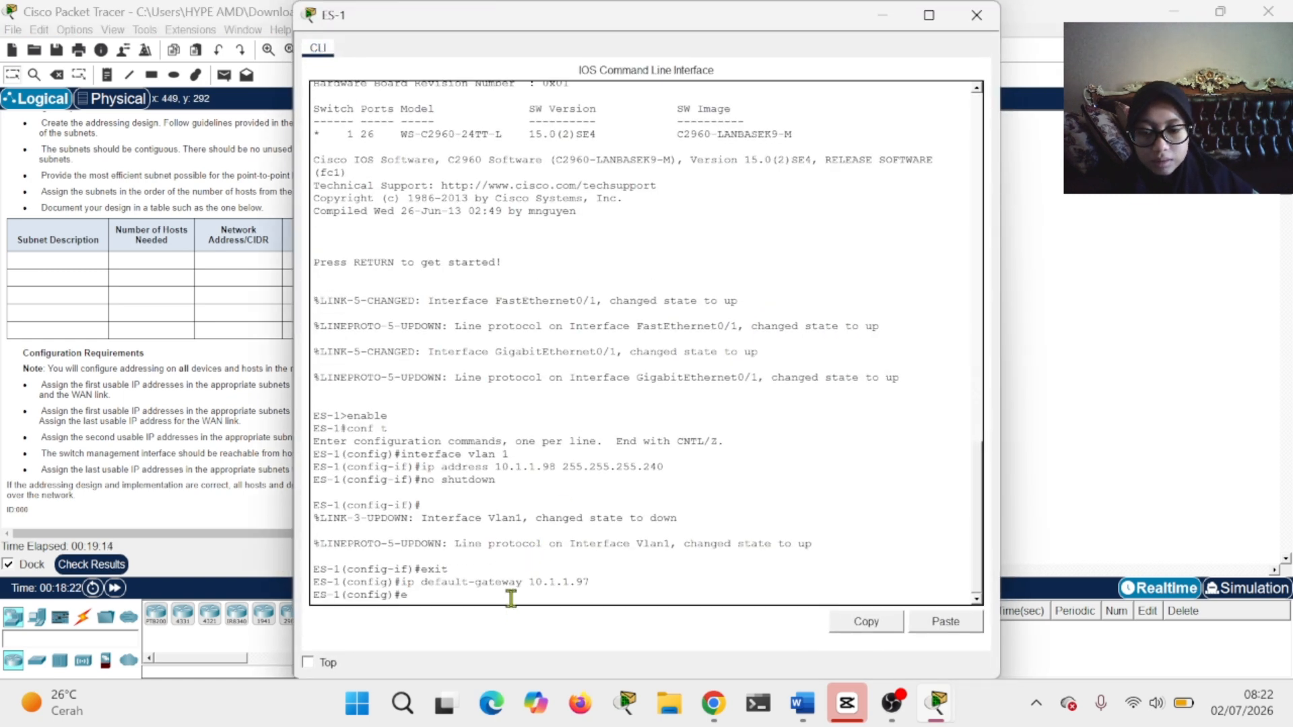
type("xit")
key("Return")
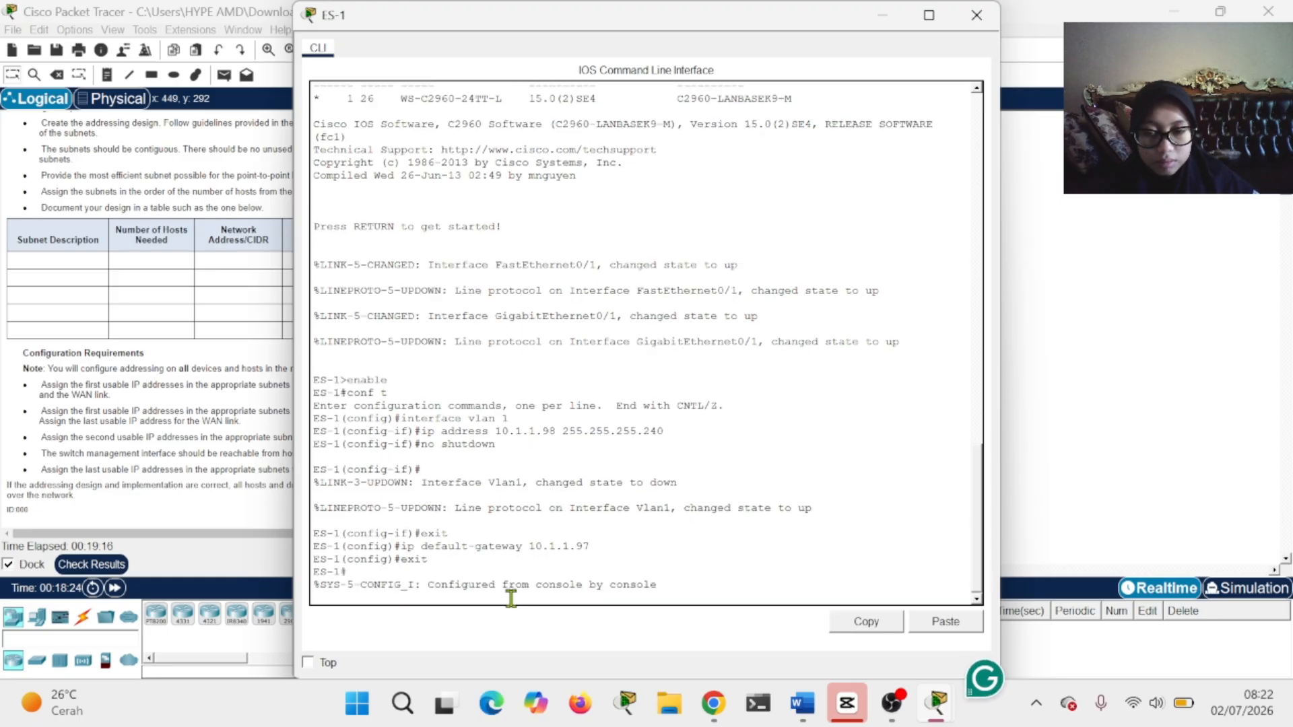
key("Return")
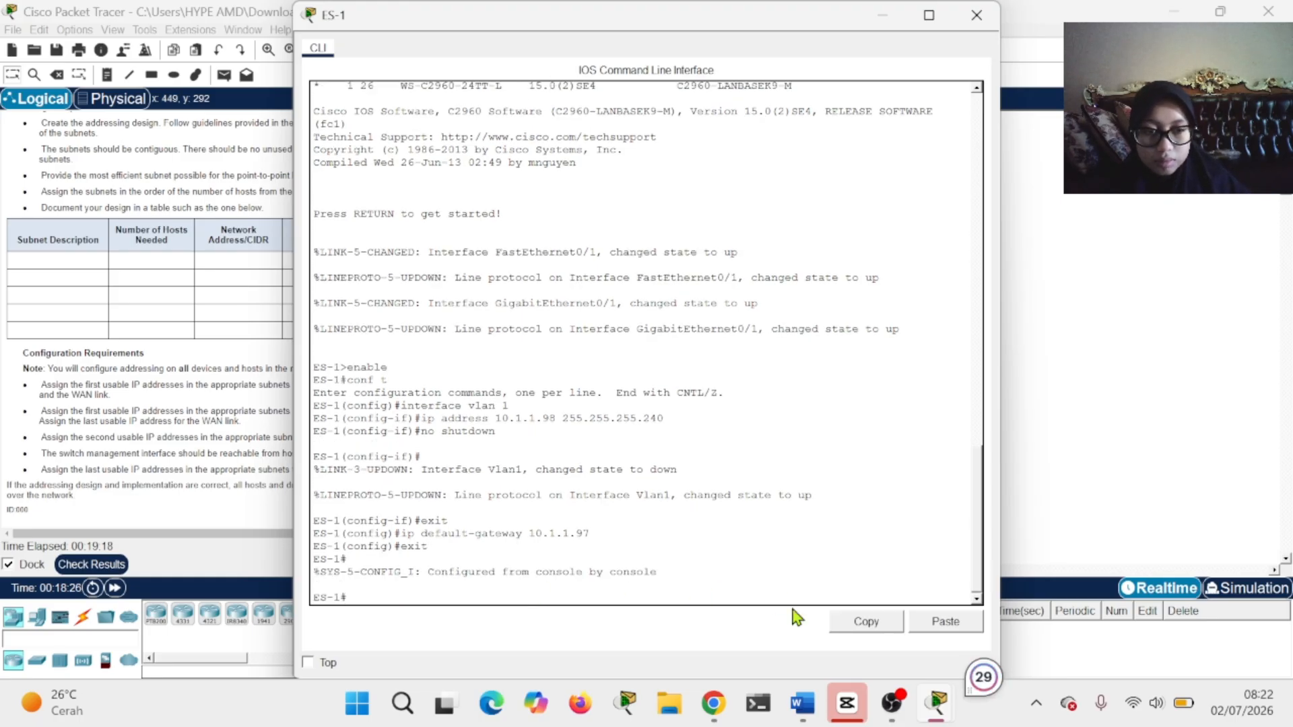
- Save ES-1's running configuration with the copied copy running-config startup-config command, accepting the default filename, and close the window
left_click(939, 624)
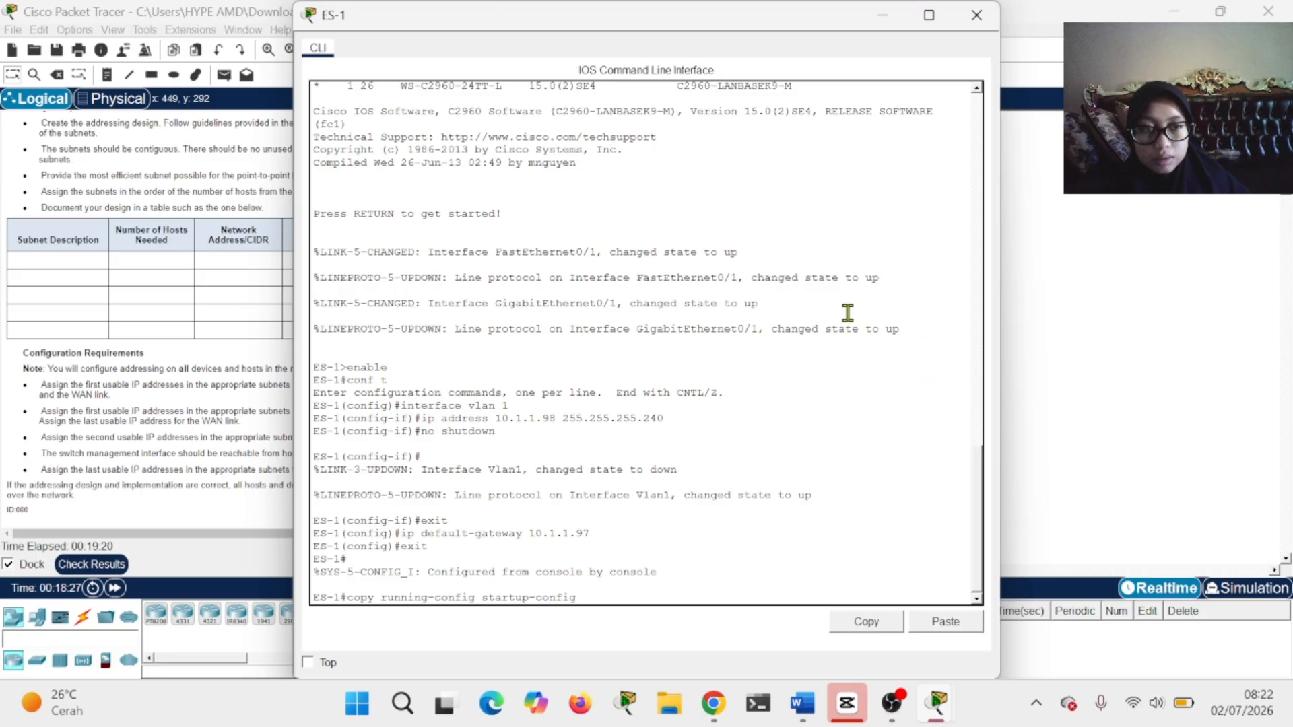
key("Return")
key("Return")
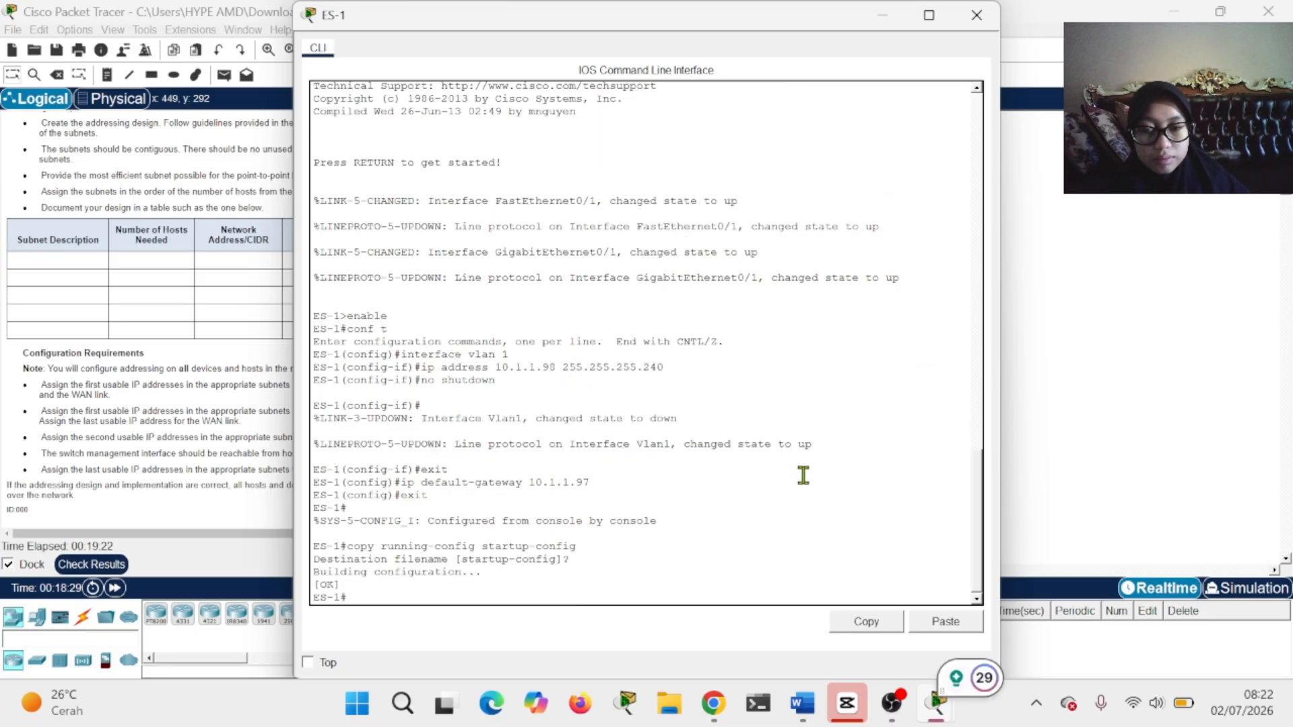
left_click(976, 15)
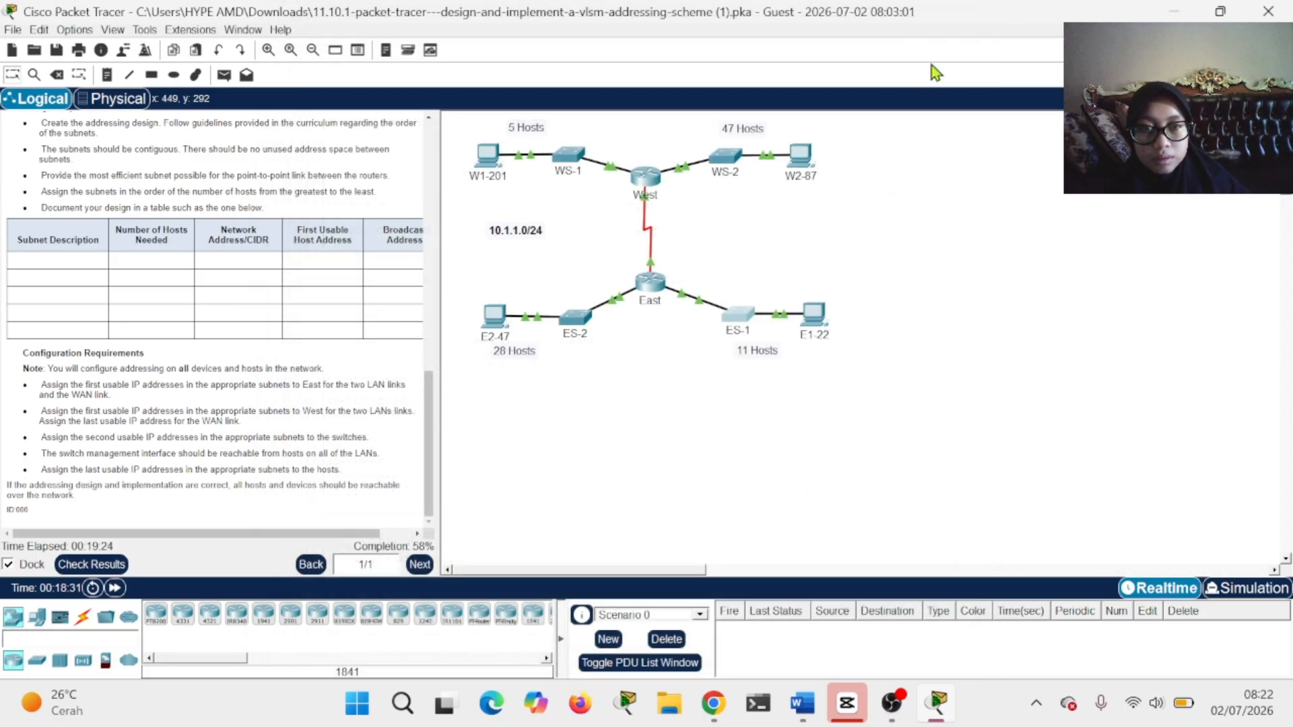
- Open the command line of switch ES-2 and exit global configuration mode to privileged EXEC mode
left_click(578, 324)
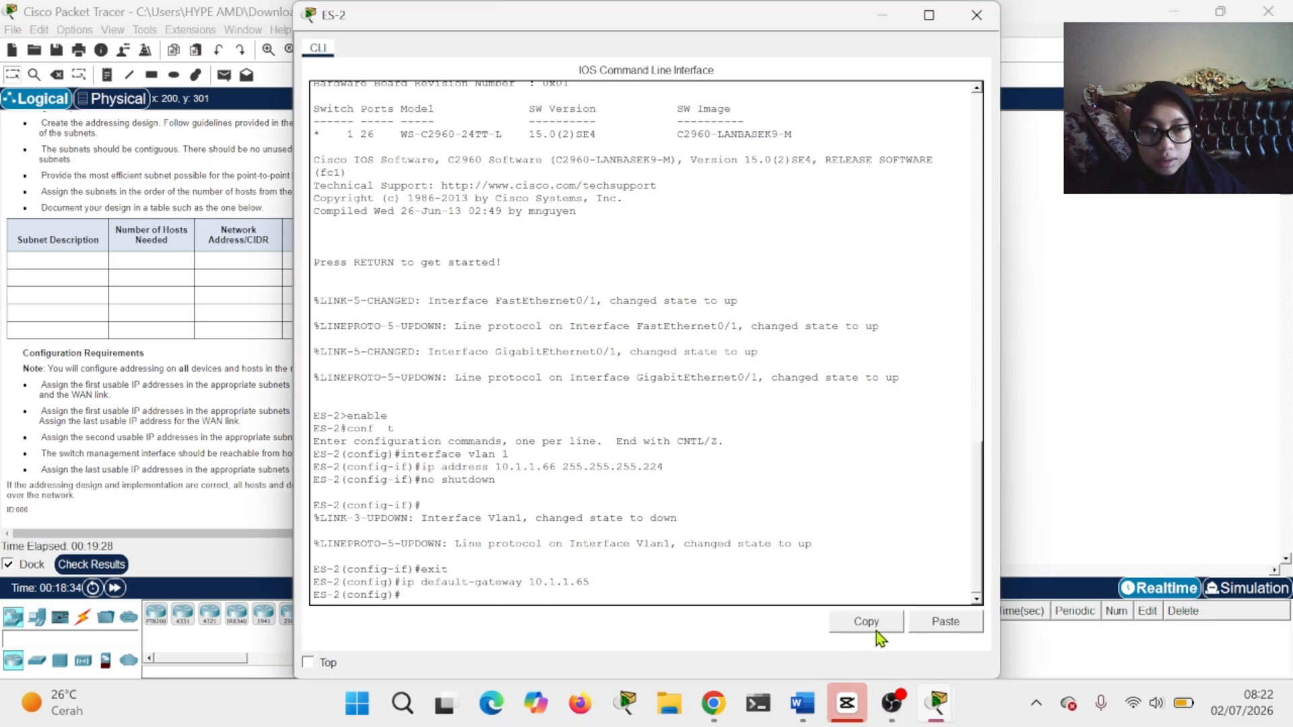
type("ex")
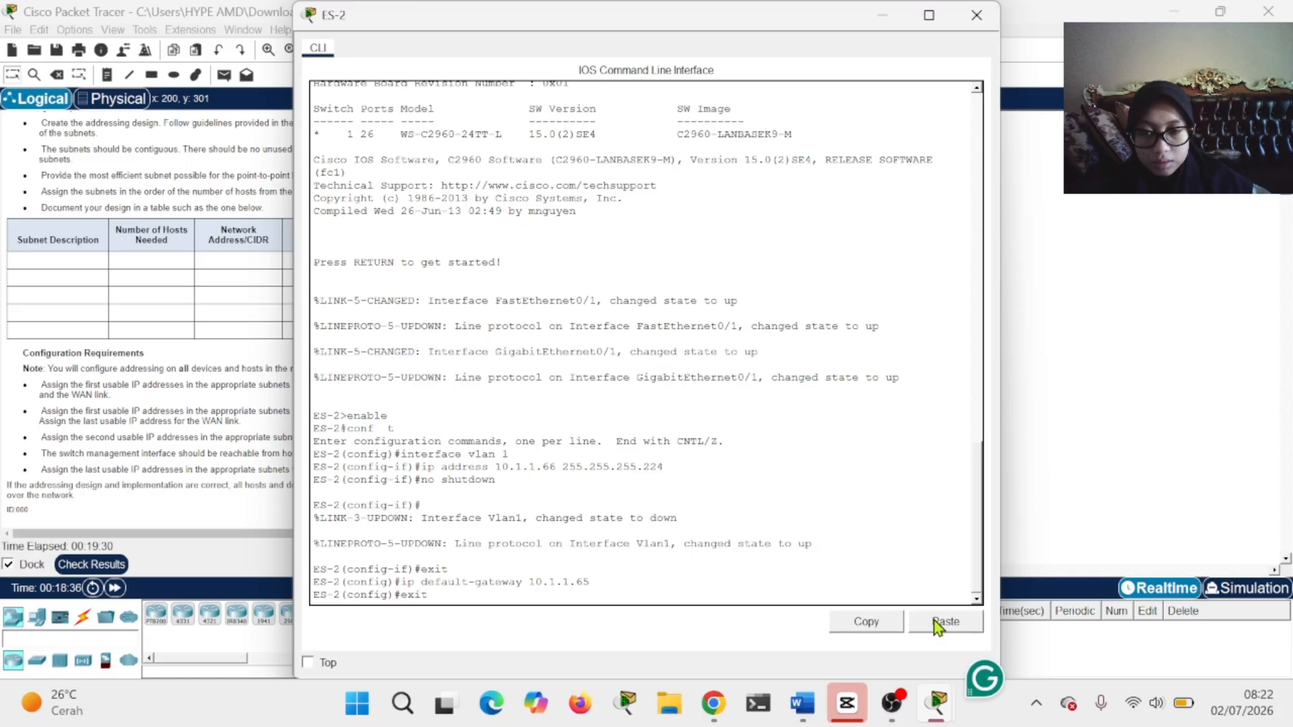
type("it")
key("Return")
key("Return")
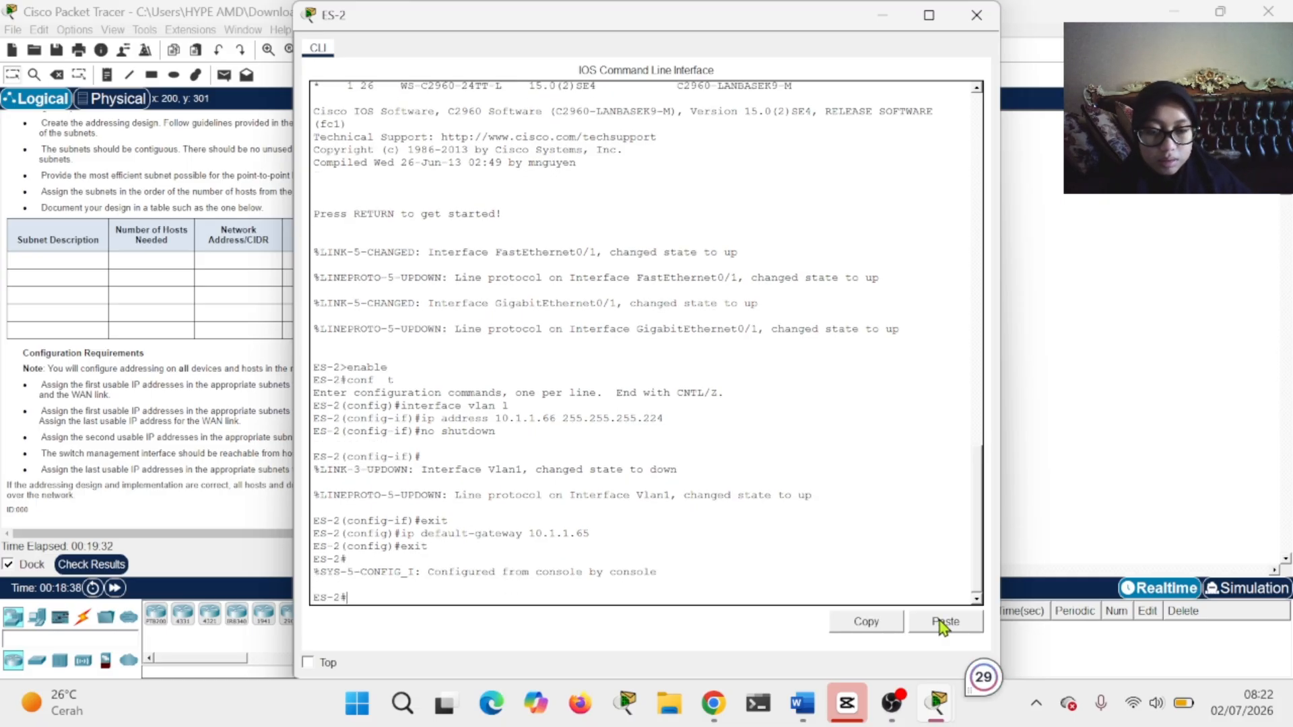
- Save ES-2's running configuration with the copied copy running-config startup-config command, accepting the default filename, and close the window
left_click(943, 623)
key("Return")
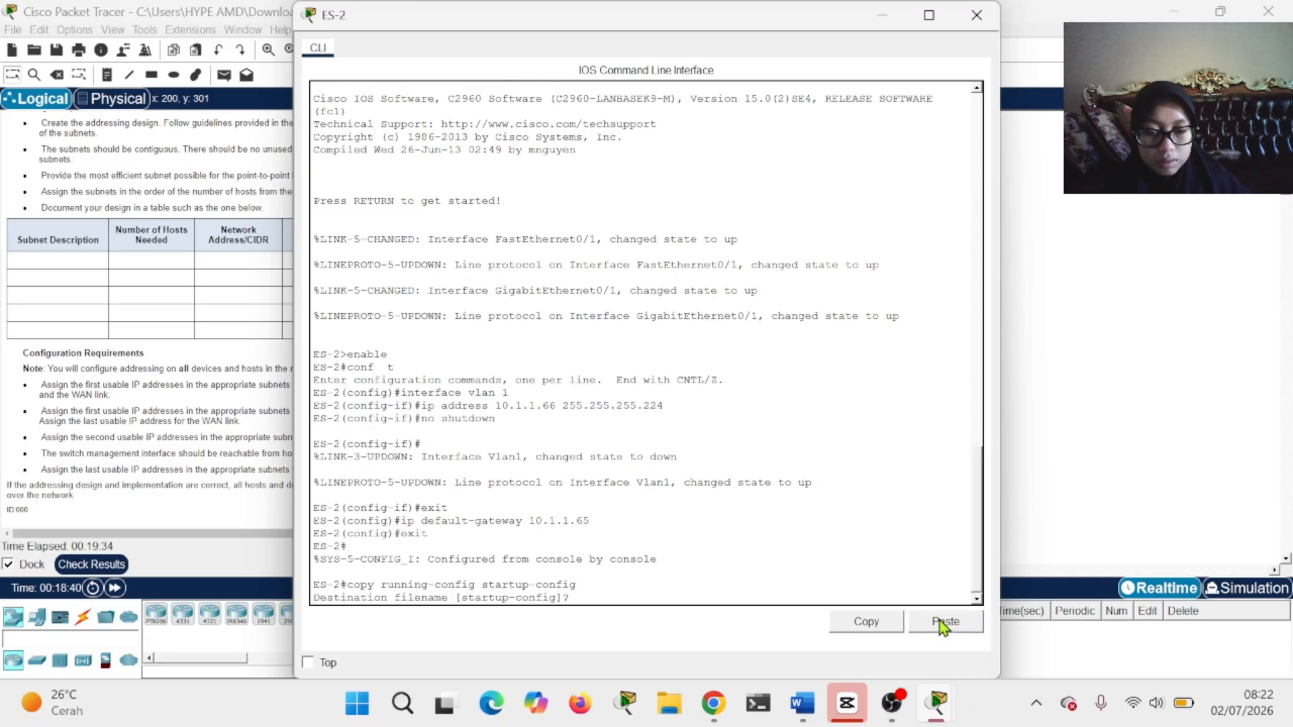
key("Return")
left_click(964, 16)
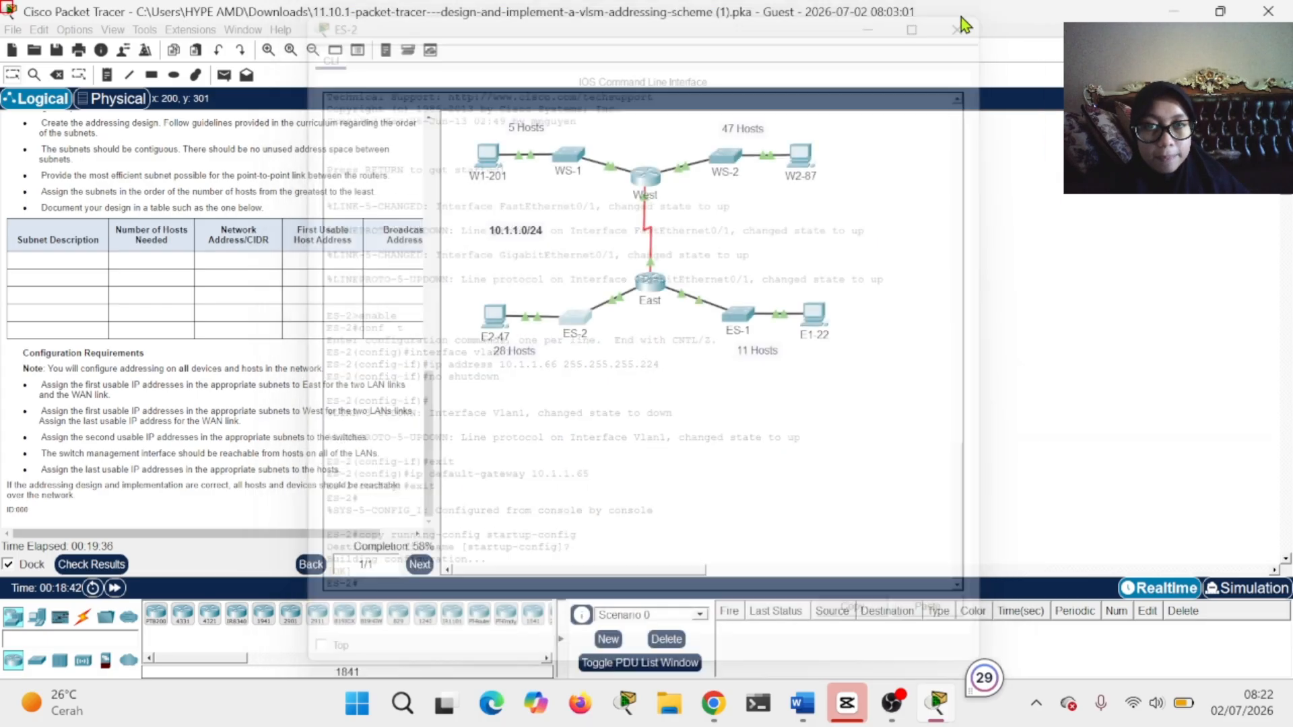
- Open the command line of switch WS-1 and exit global configuration mode to privileged EXEC mode
left_click(571, 165)
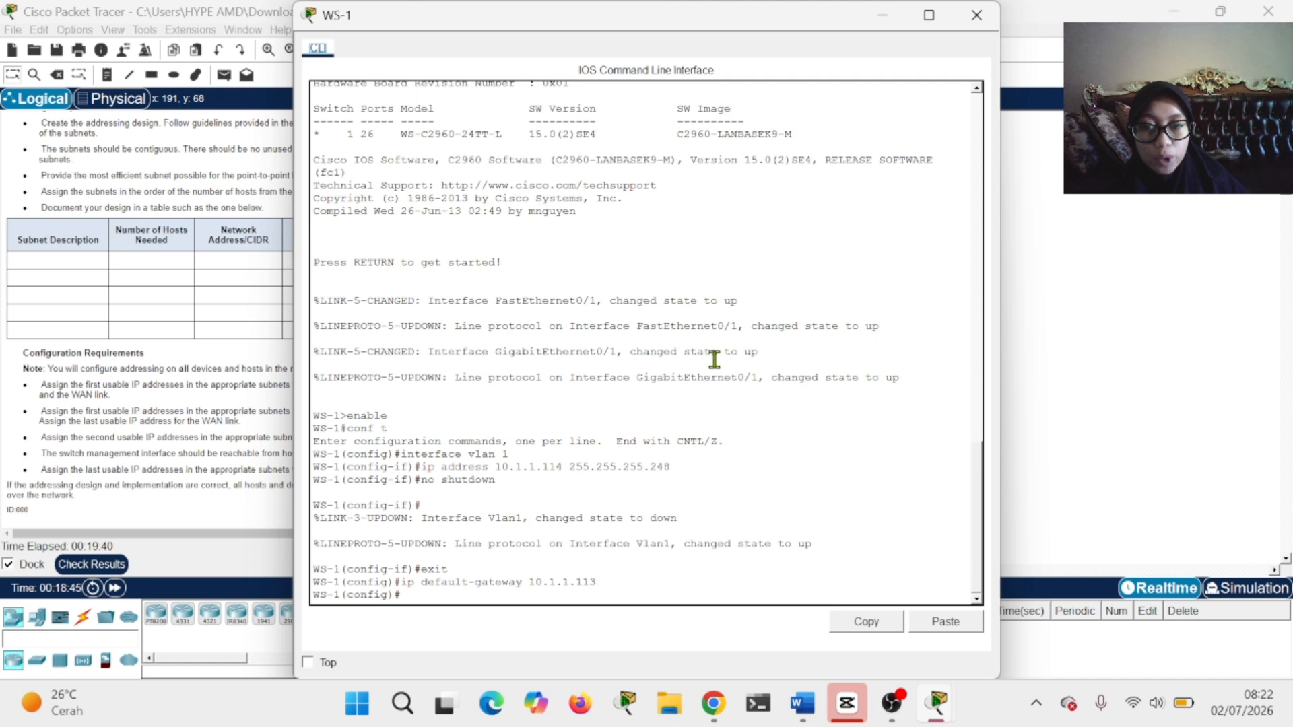
left_click(560, 590)
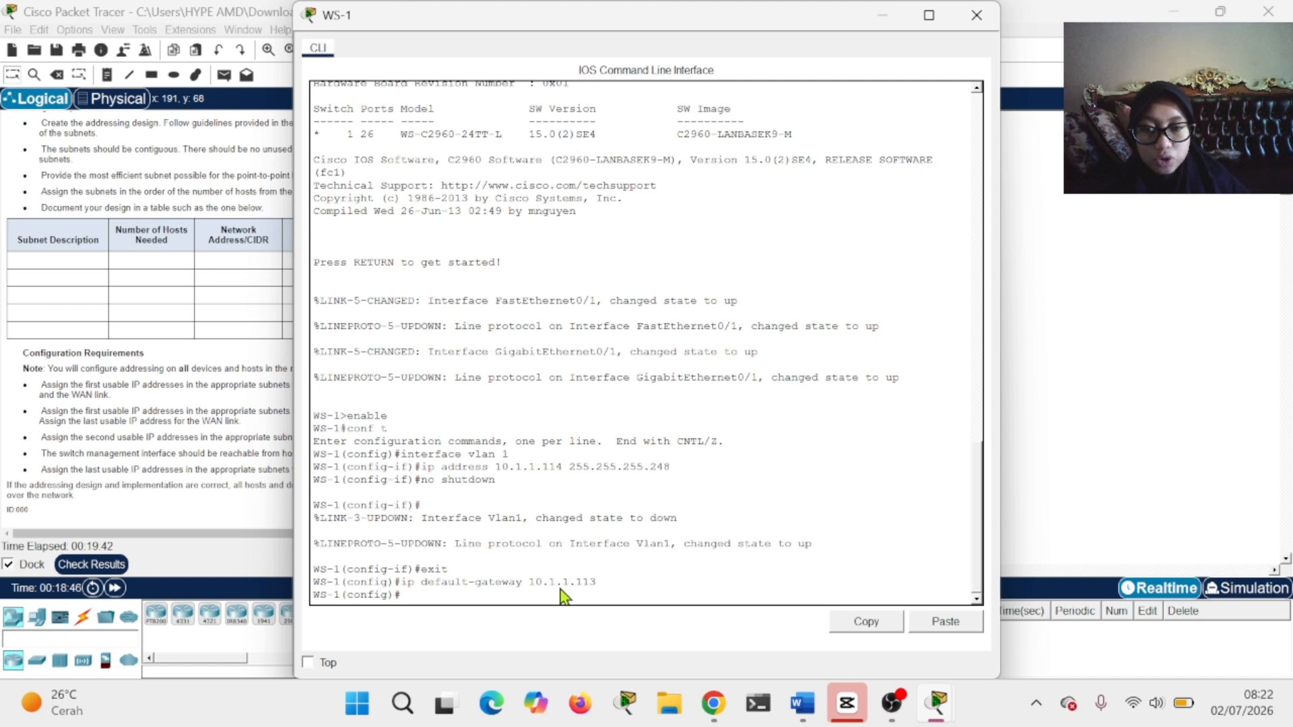
type("exit")
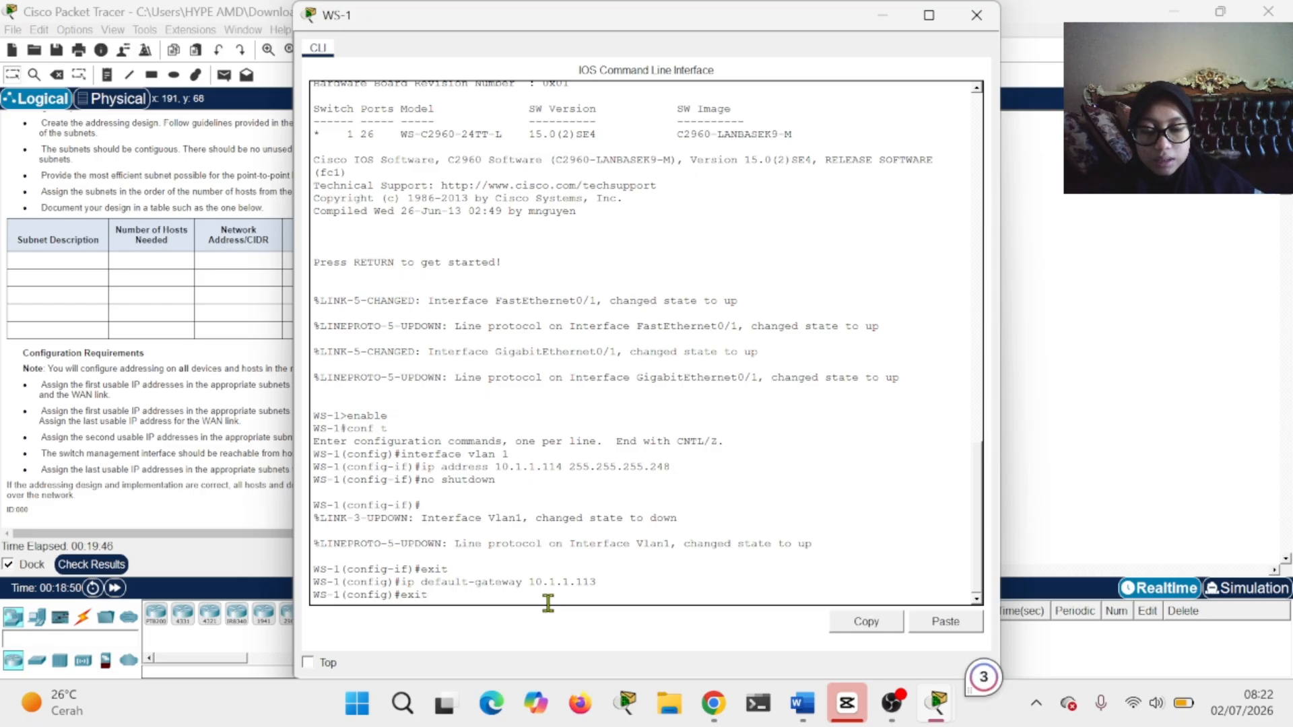
key("Return")
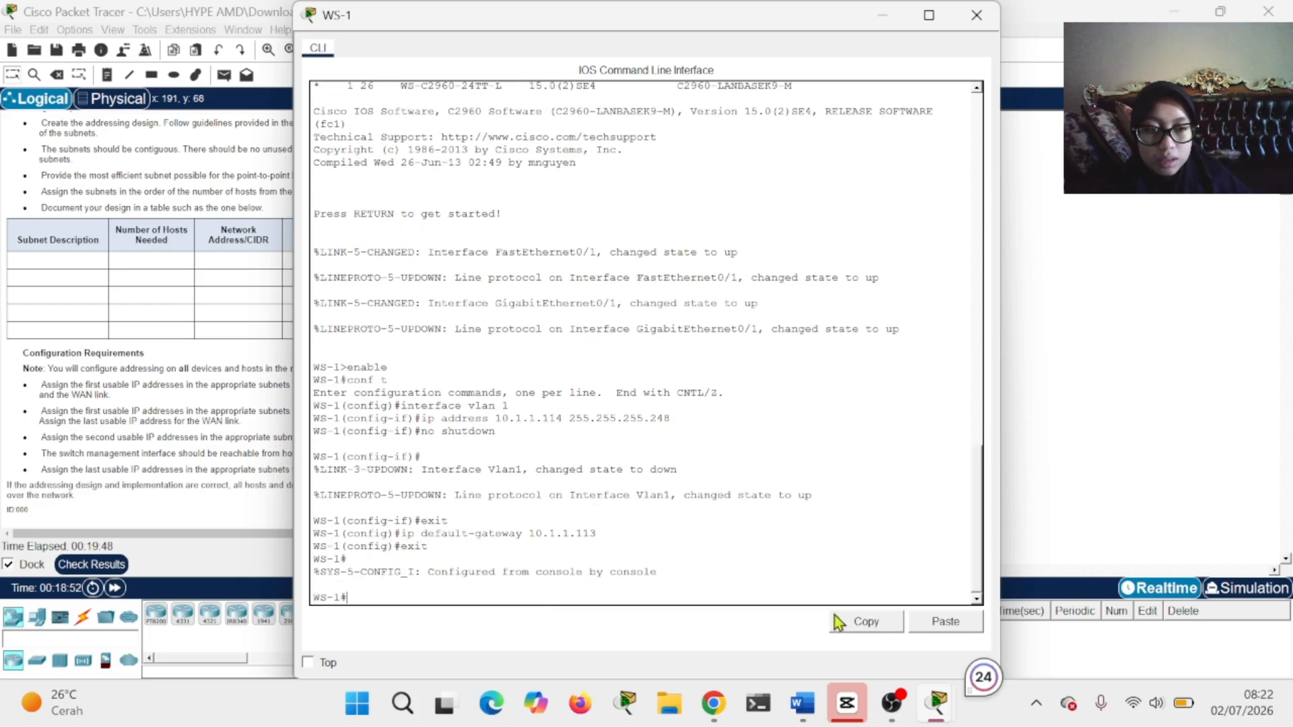
- Save WS-1's running configuration with the copied copy running-config startup-config command, accepting the default filename, and close the window
left_click(966, 624)
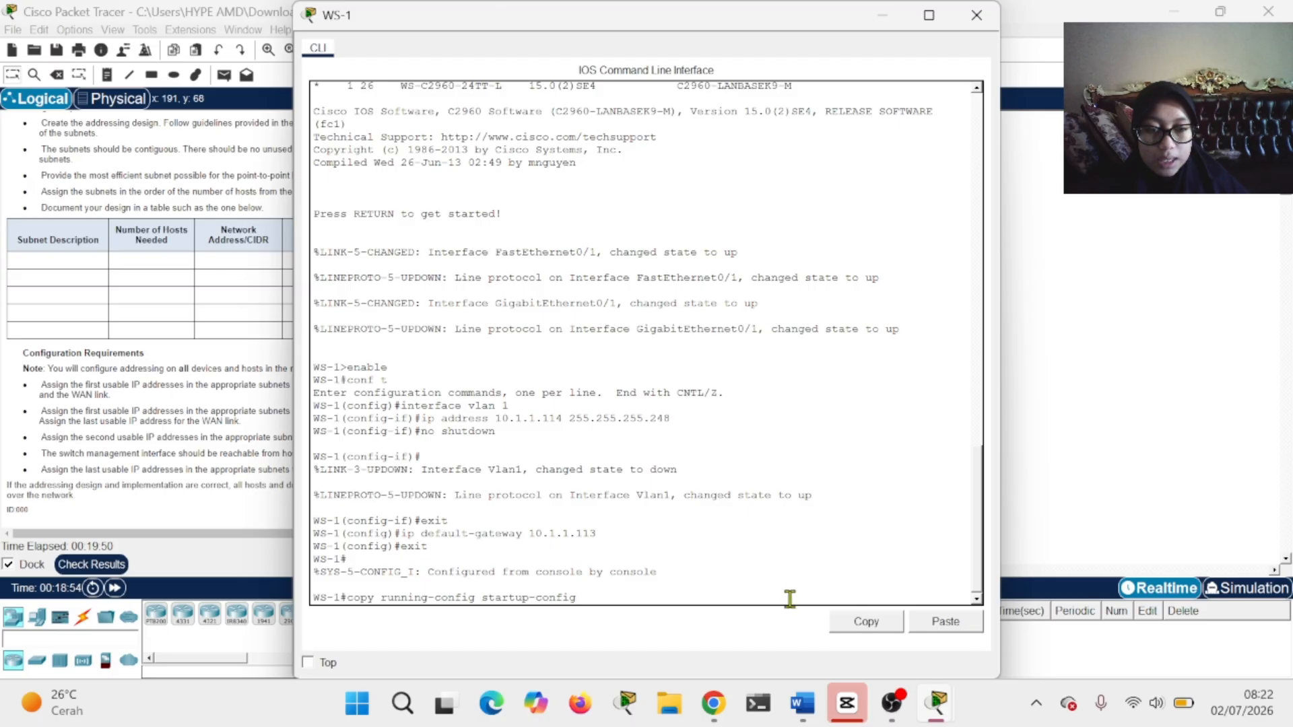
key("Return")
key("Return")
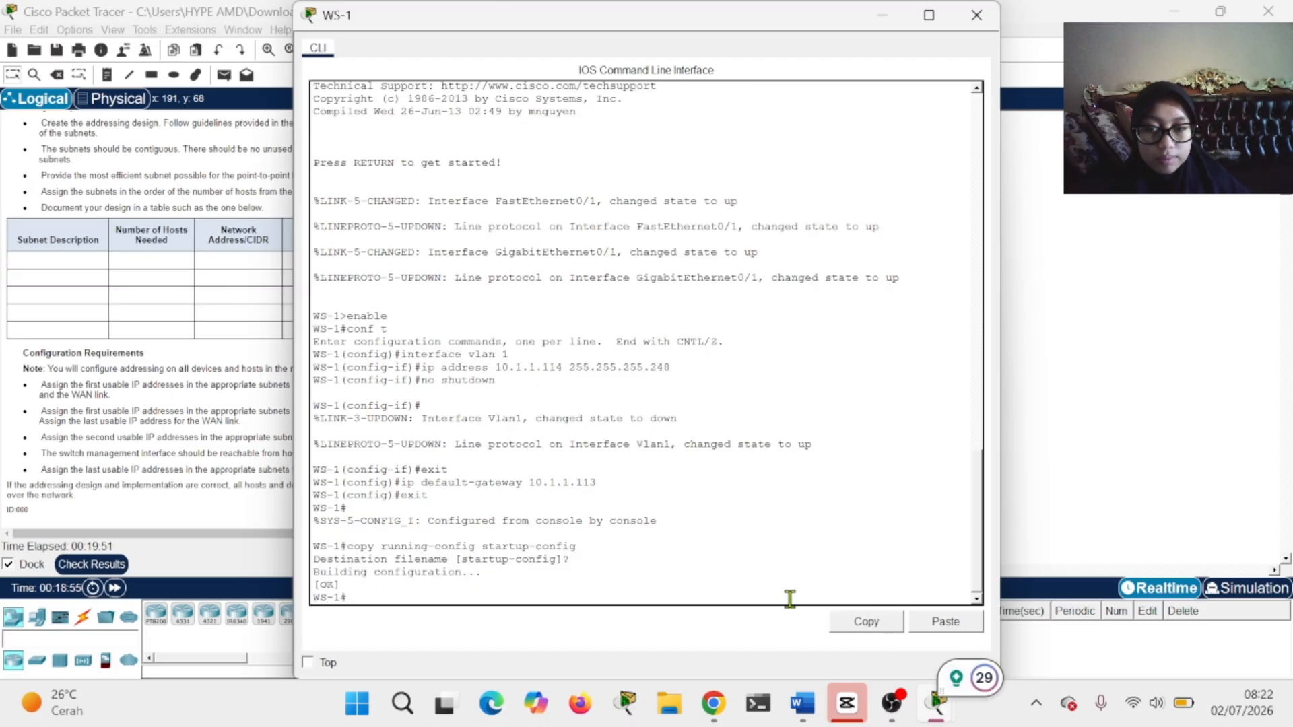
left_click(985, 16)
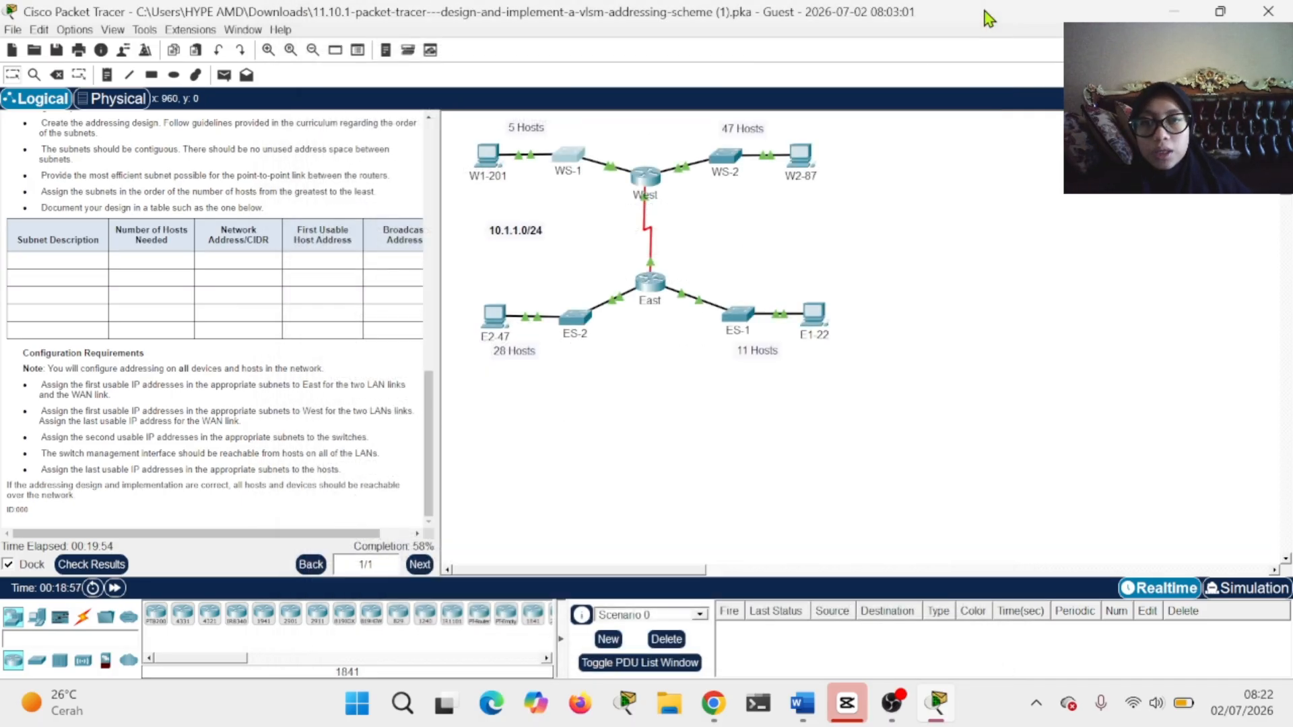
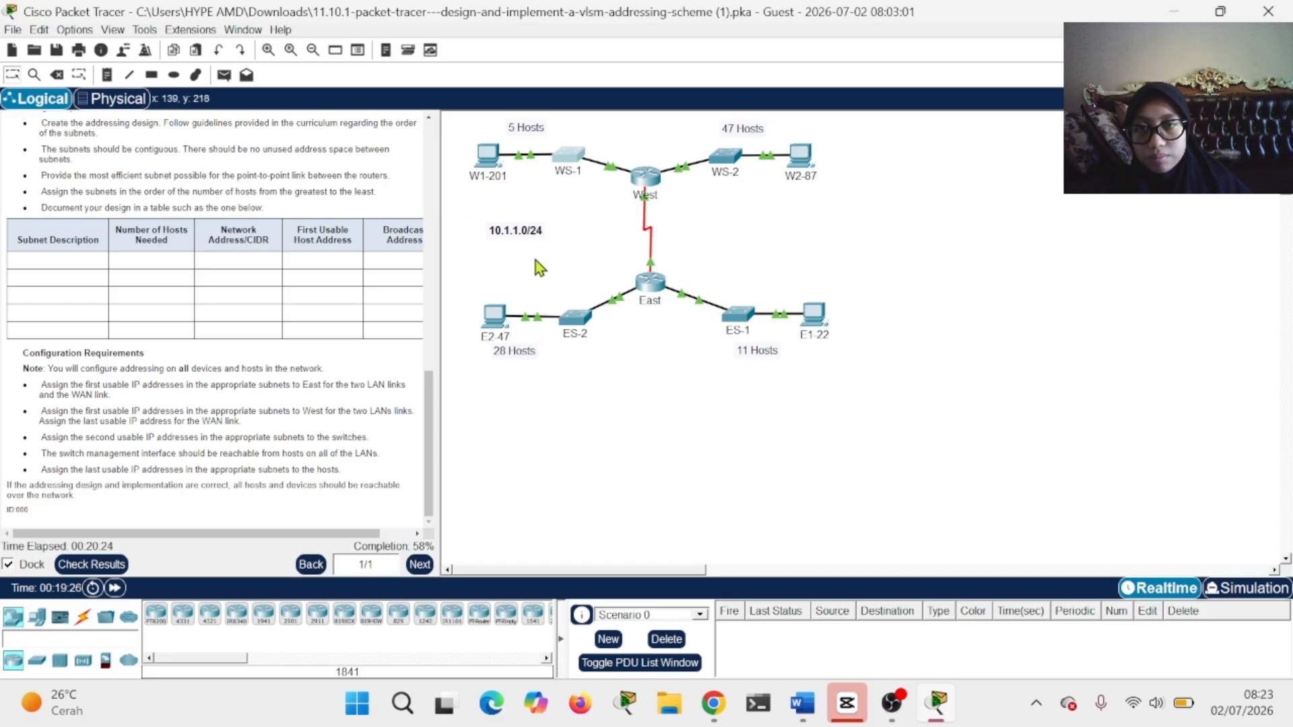
- Open the IP configuration of host W2-87 and set its static IPv4 address to 10.1.1.62
left_click(808, 168)
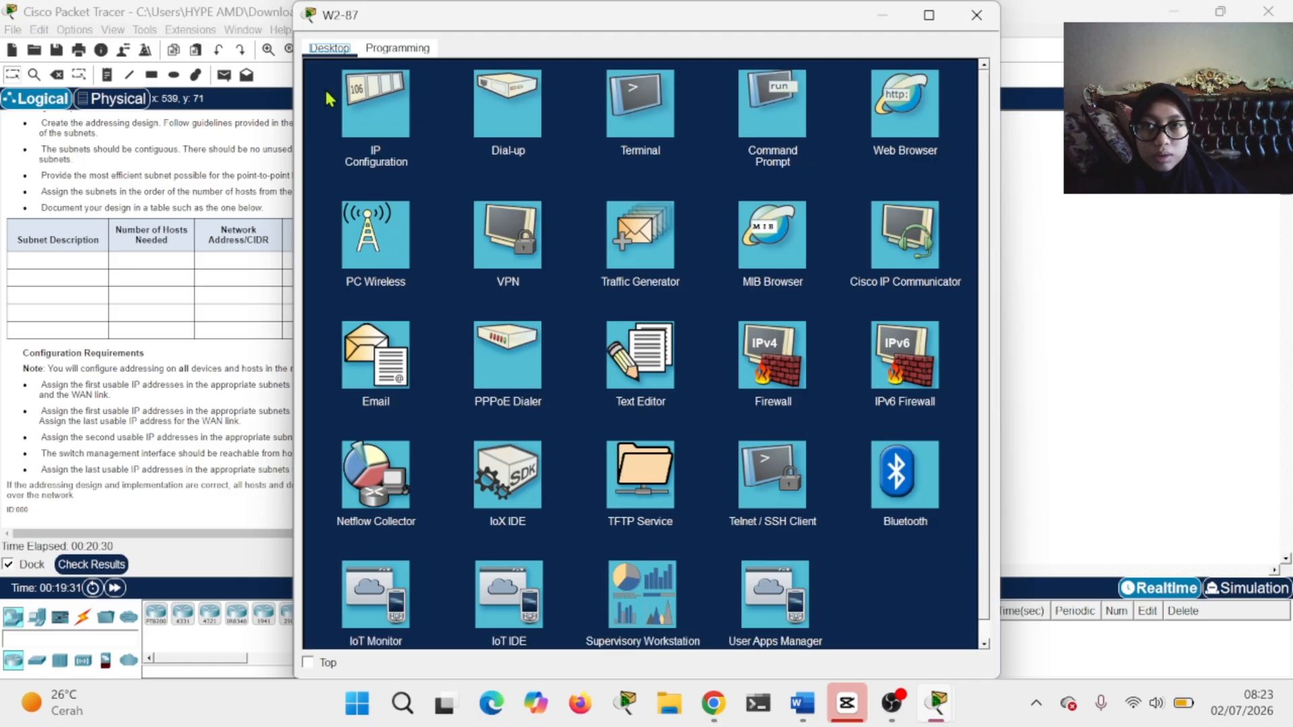
left_click(396, 110)
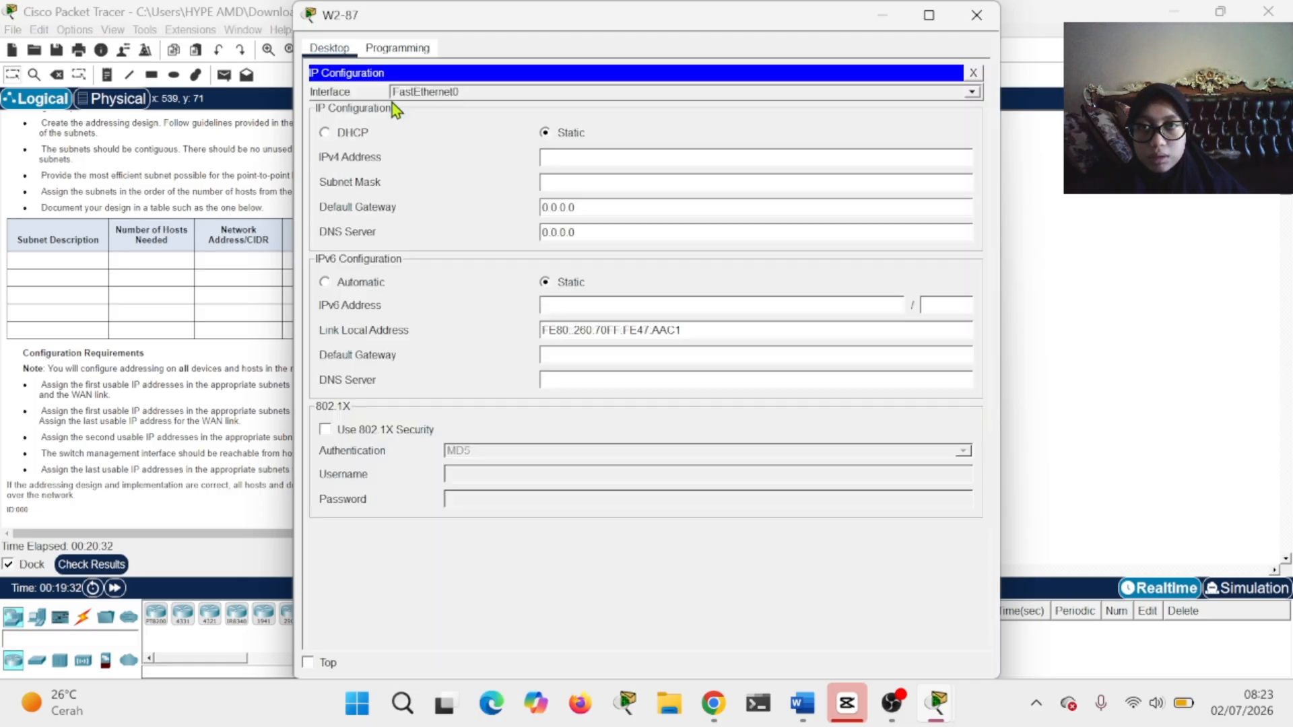
left_click(578, 157)
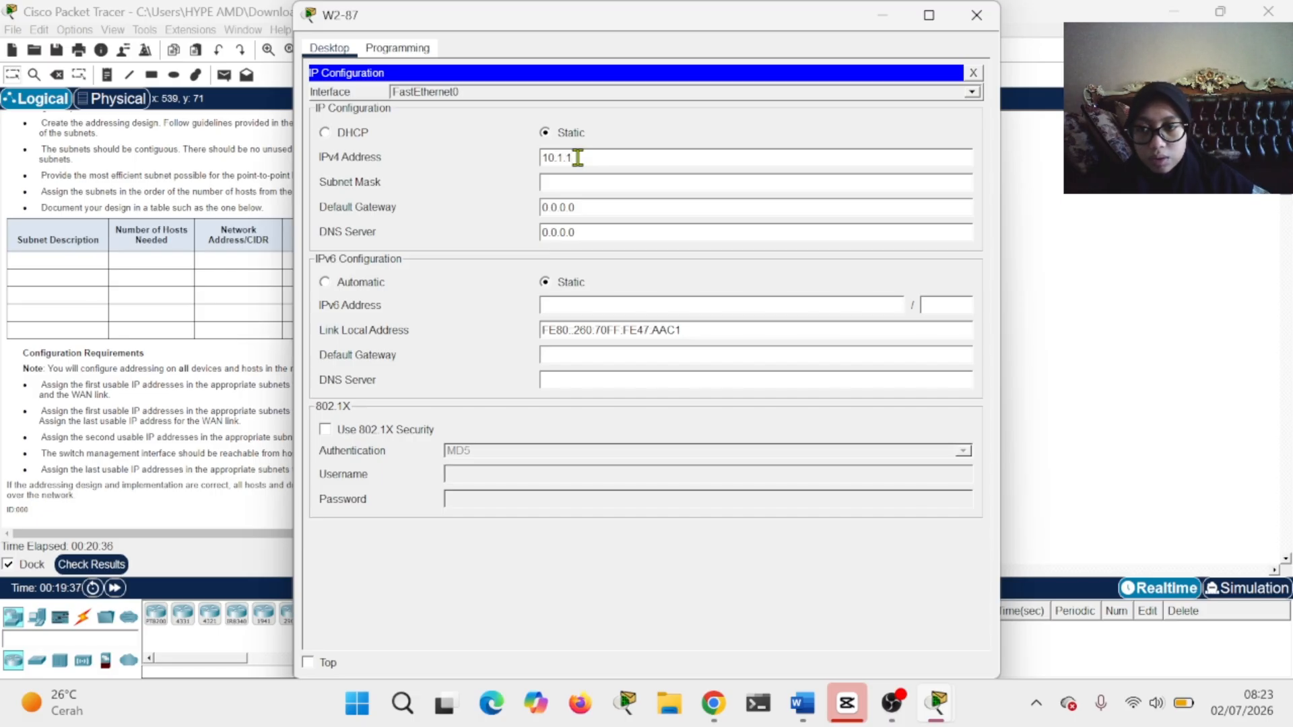
type("10.1.1.62")
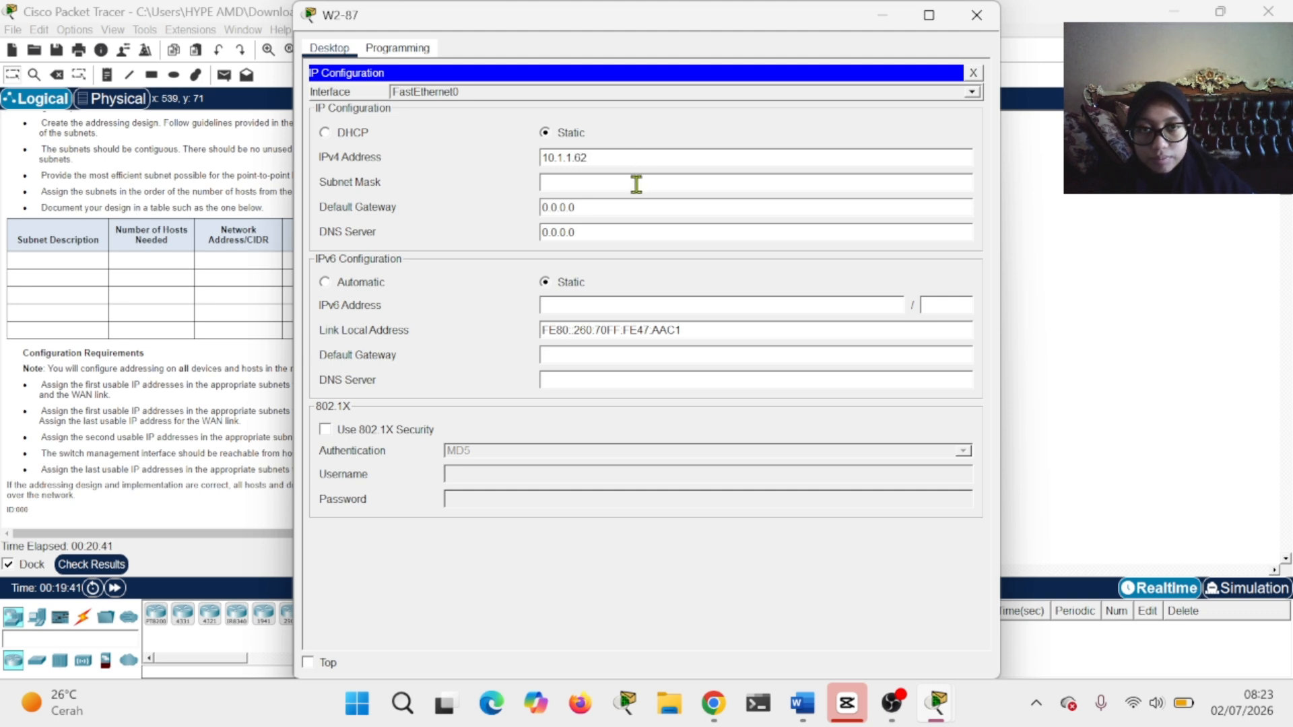
- Replace W2-87's automatically filled subnet mask with 255.255.255.192
left_click(637, 183)
key("BackSpace")
key("BackSpace")
key("BackSpace")
key("BackSpace")
key("BackSpace")
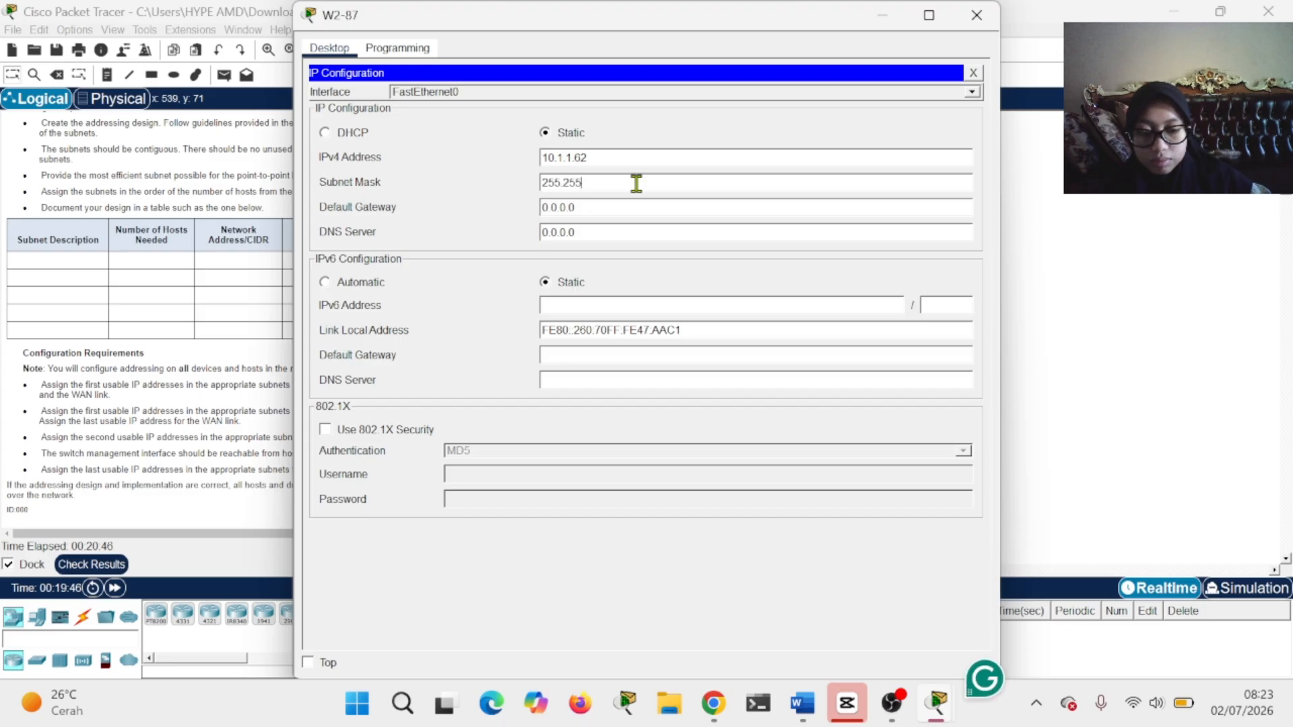
type("255.255.192")
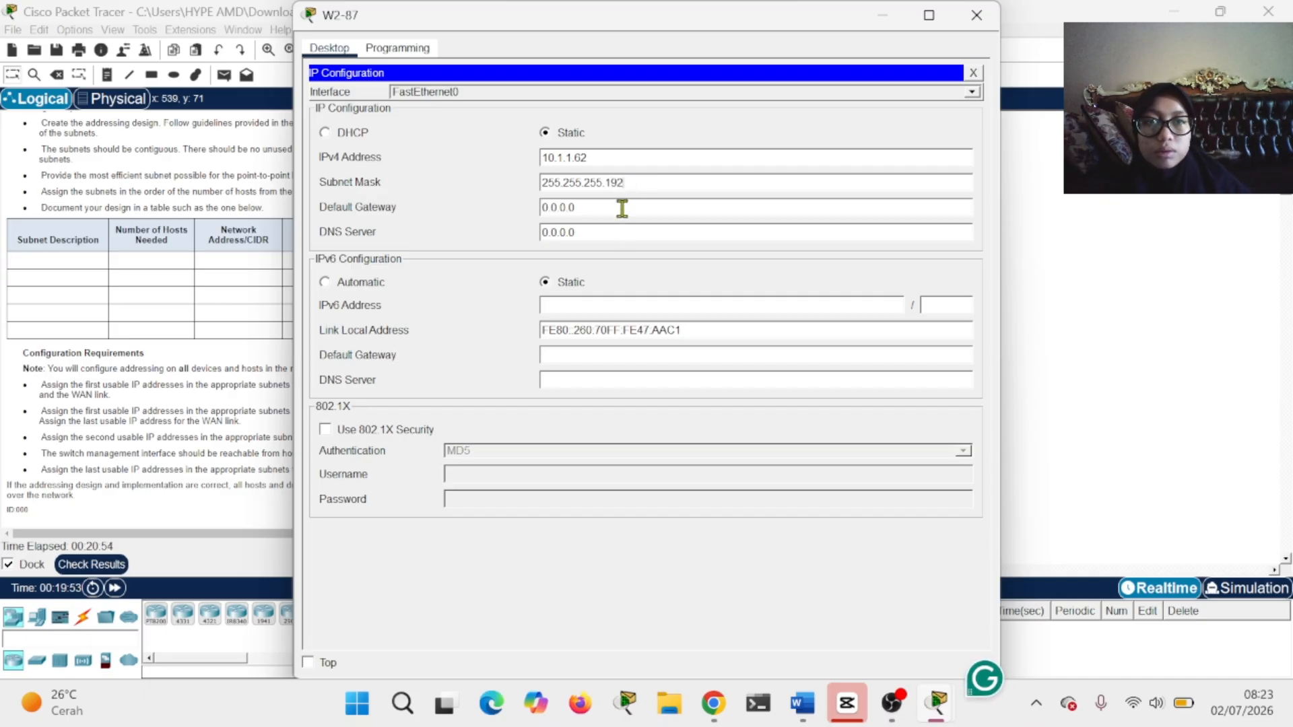
- Set W2-87's IPv4 default gateway to 10.1.1.1 and close the host's window
left_click(621, 206)
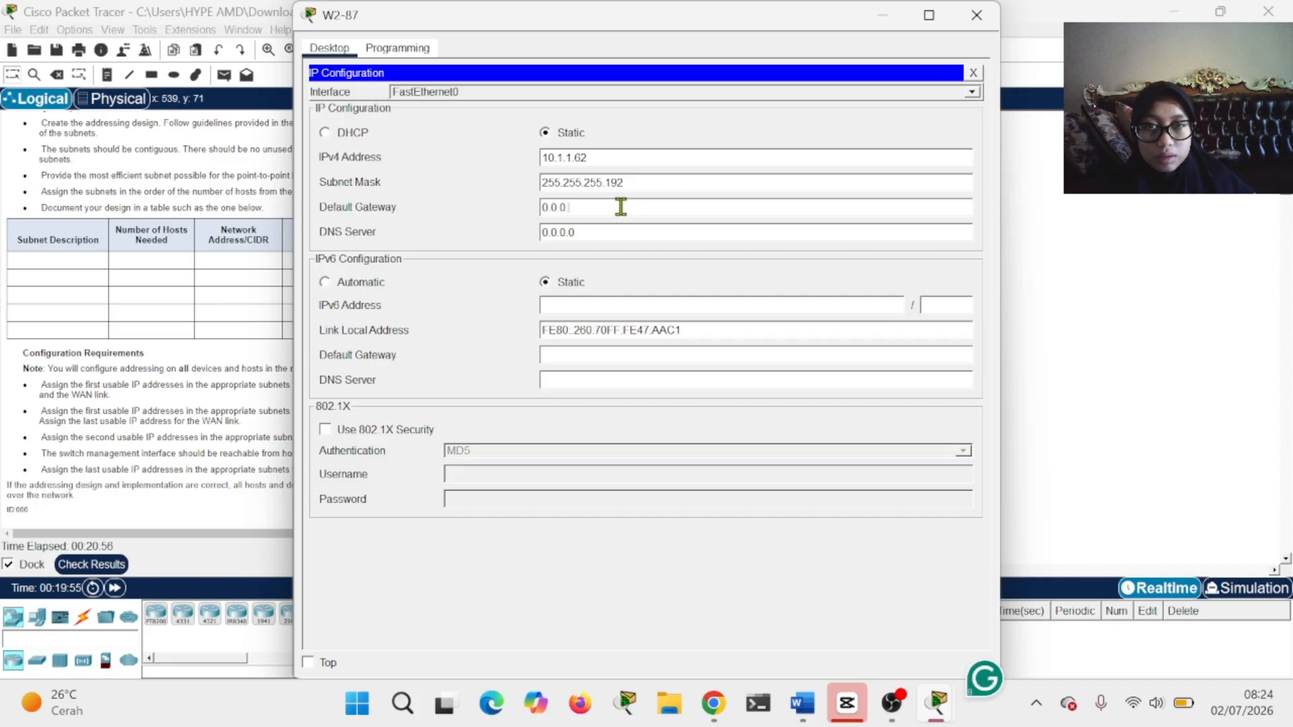
type("10")
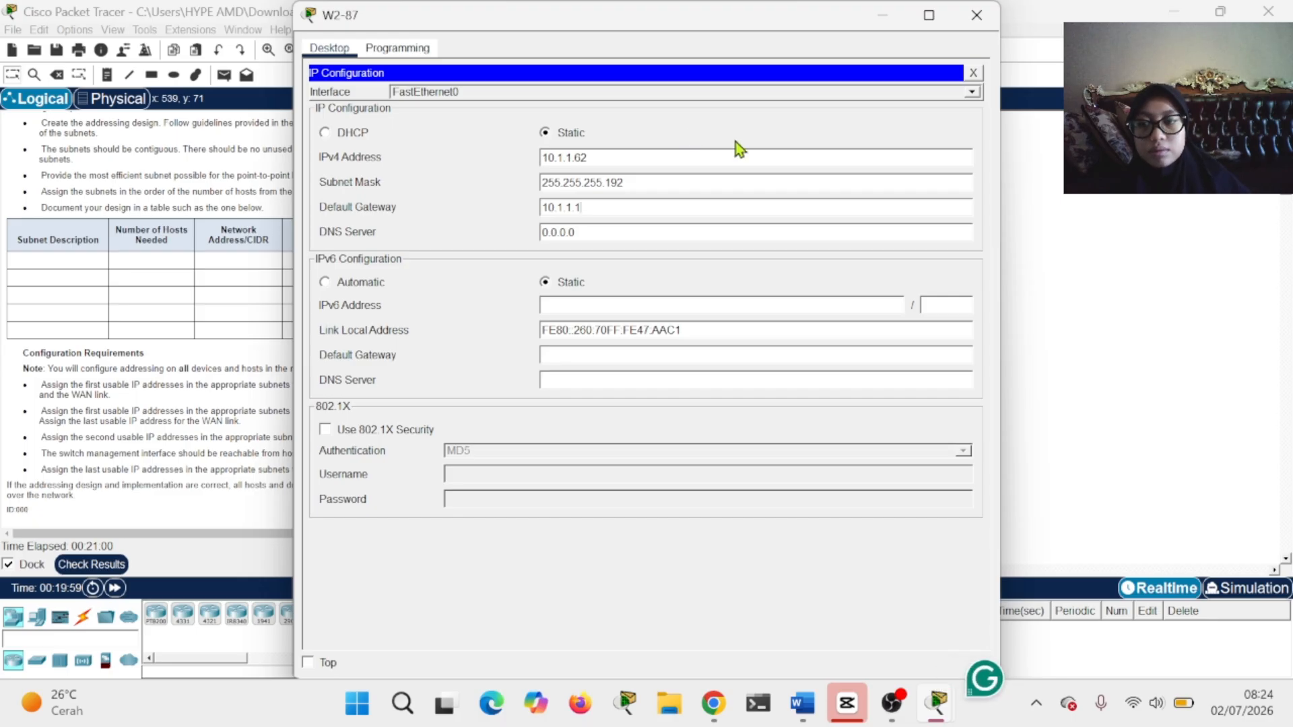
left_click(978, 18)
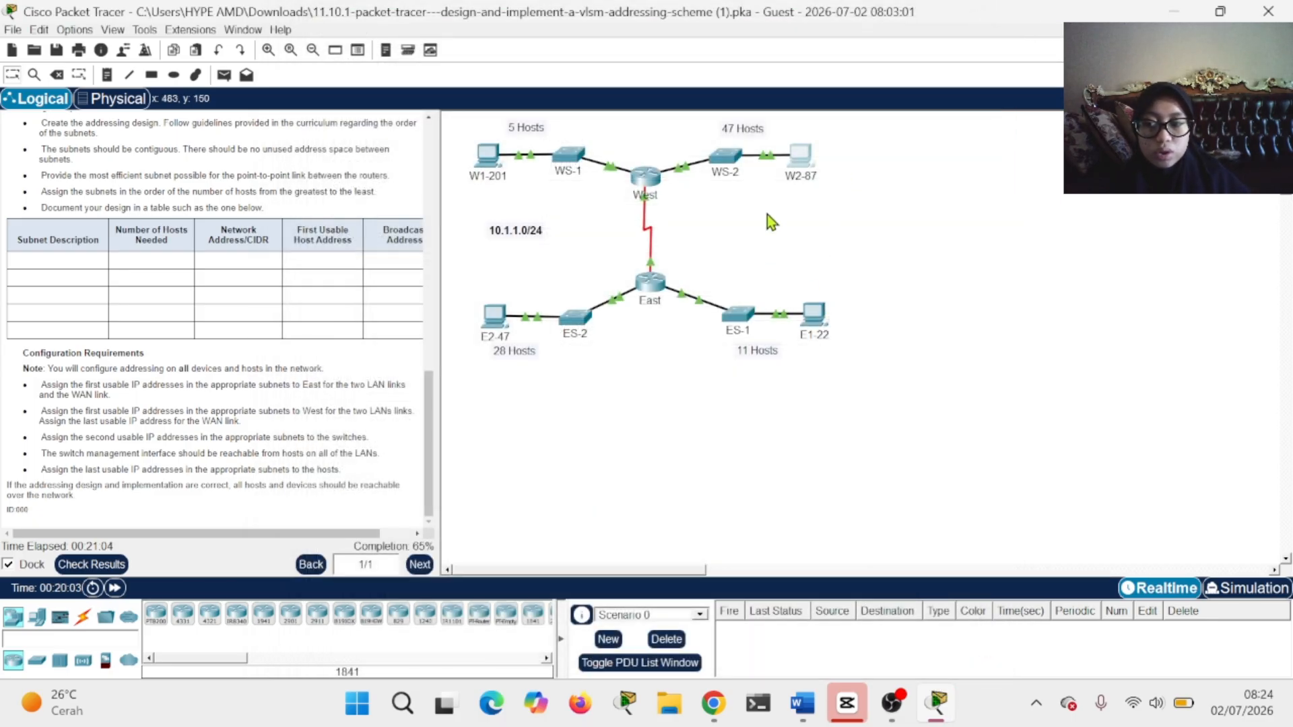
- Open the IP configuration of host E2-47 and set its static IPv4 address to 10.1.1.94
left_click(496, 325)
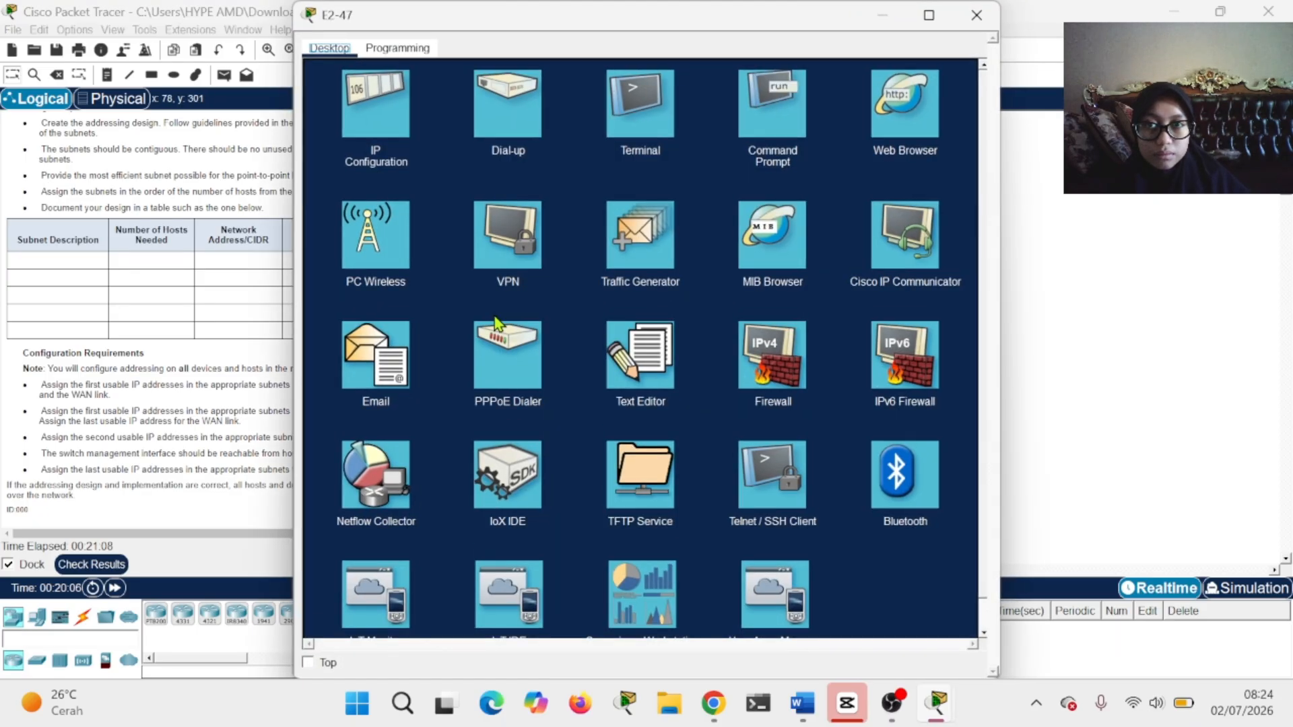
left_click(384, 112)
left_click(556, 162)
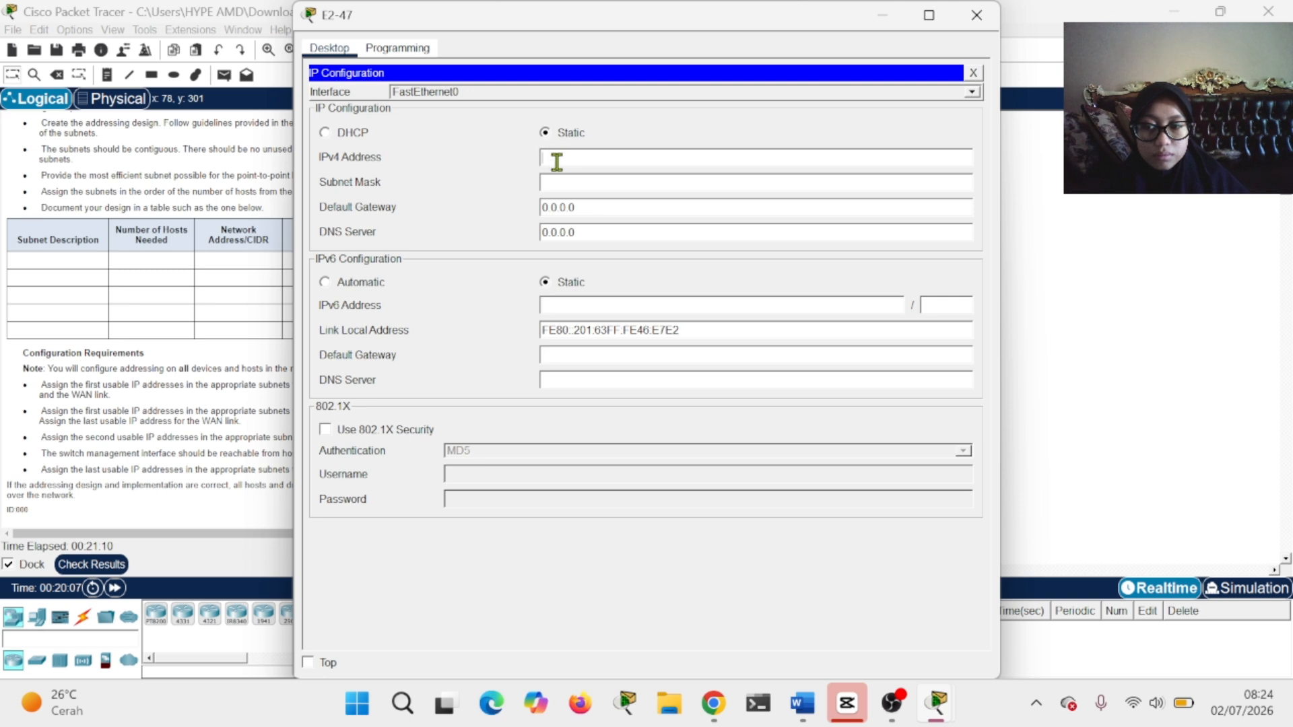
type("10.1.1.")
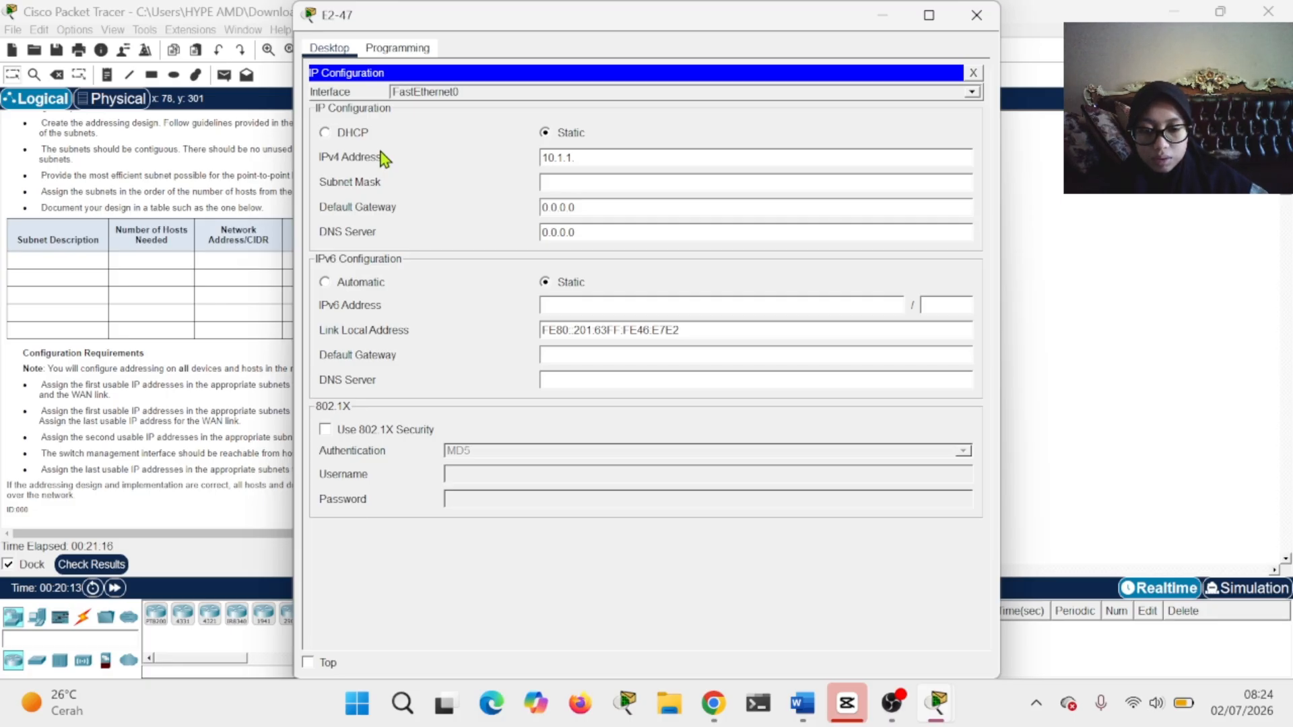
type("4")
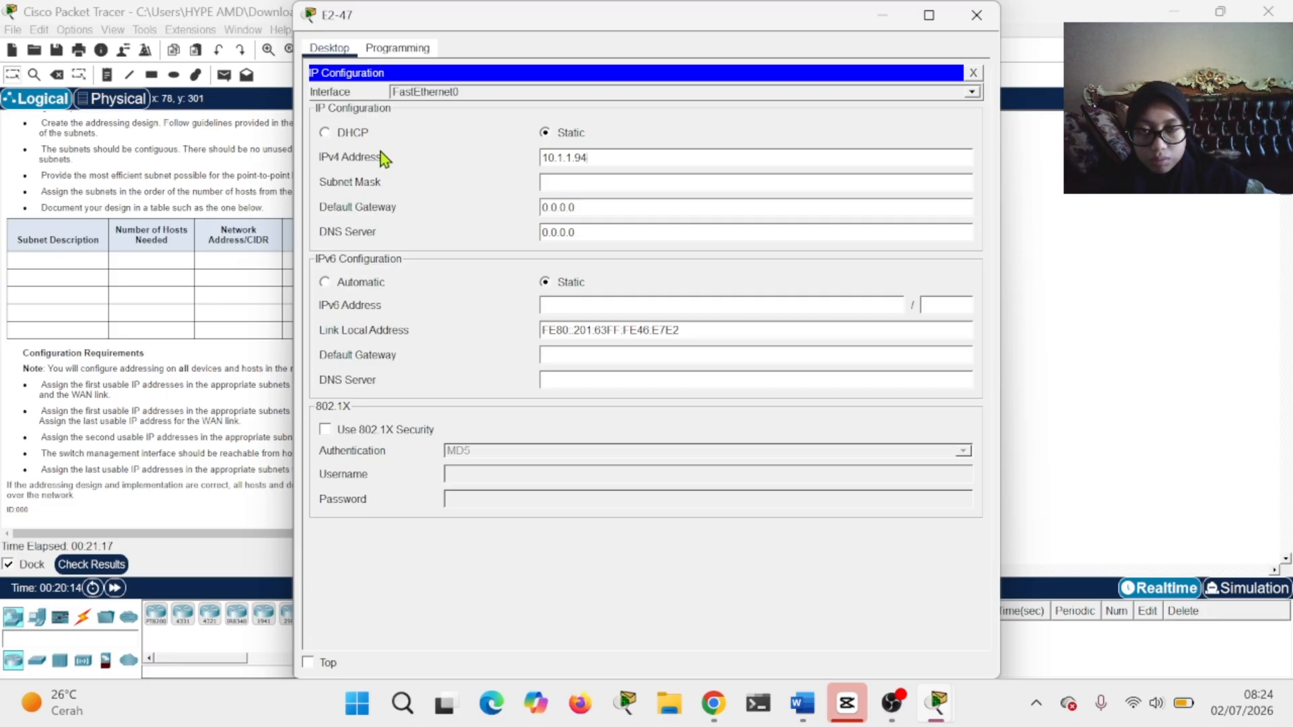
- Replace E2-47's automatically filled subnet mask with 255.255.255.224
left_click(572, 190)
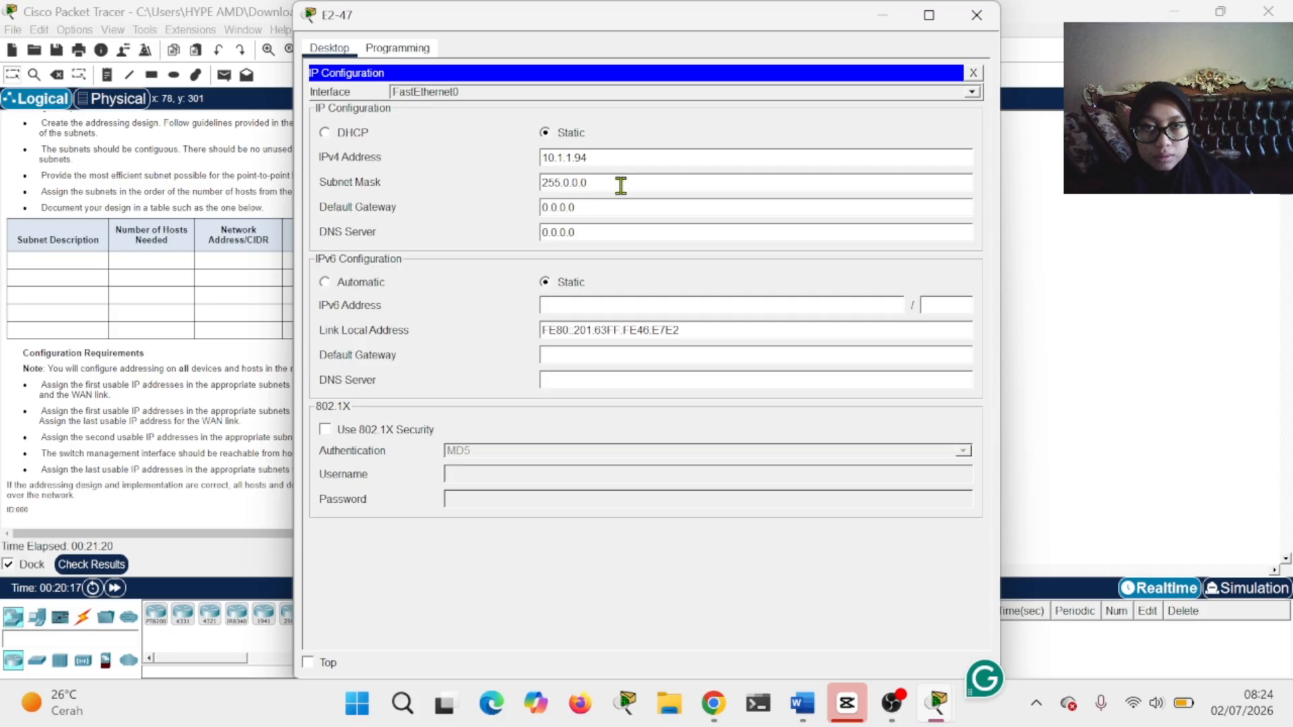
key("BackSpace")
key("BackSpace")
key("BackSpace")
key("BackSpace")
key("BackSpace")
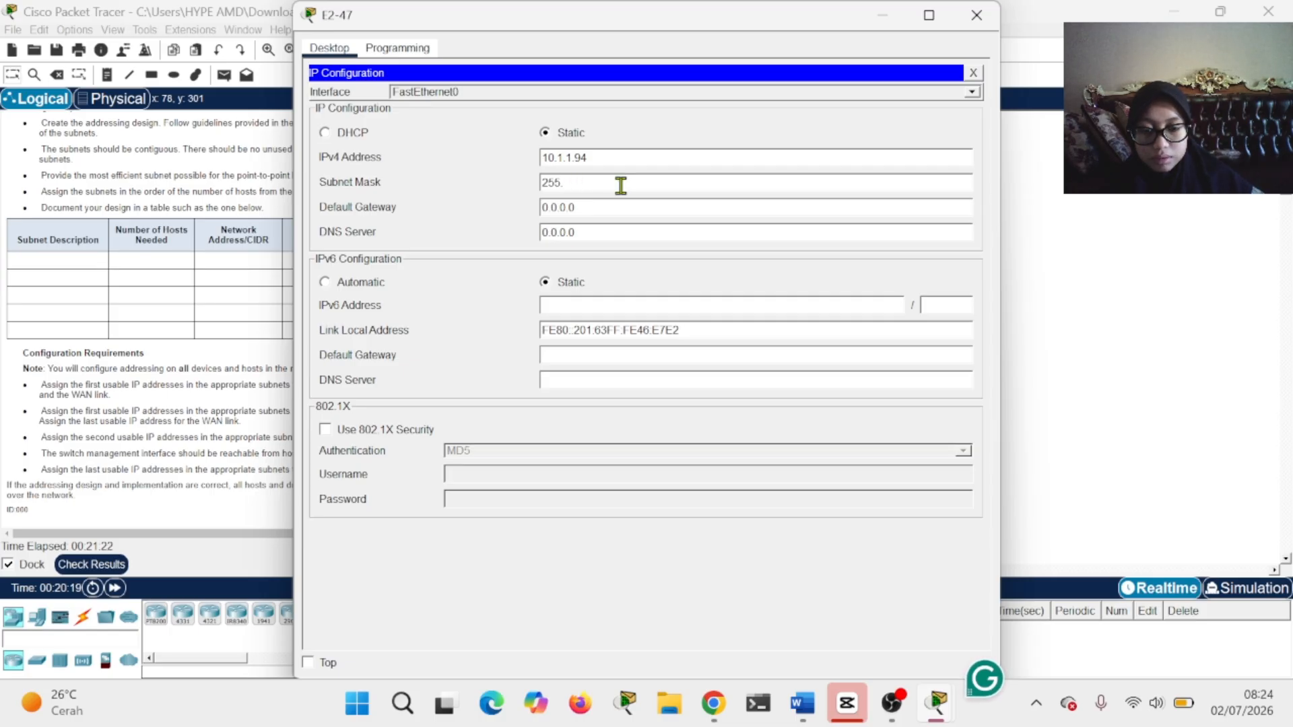
type("25")
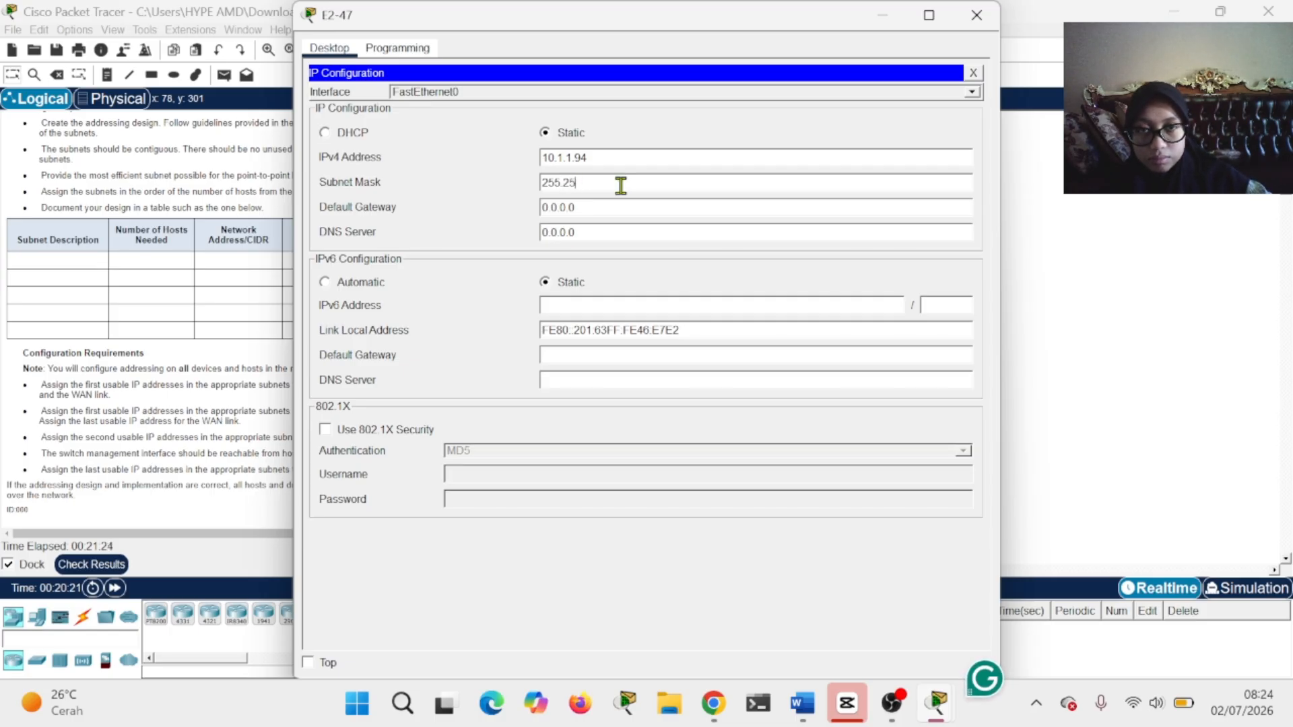
type("5.255")
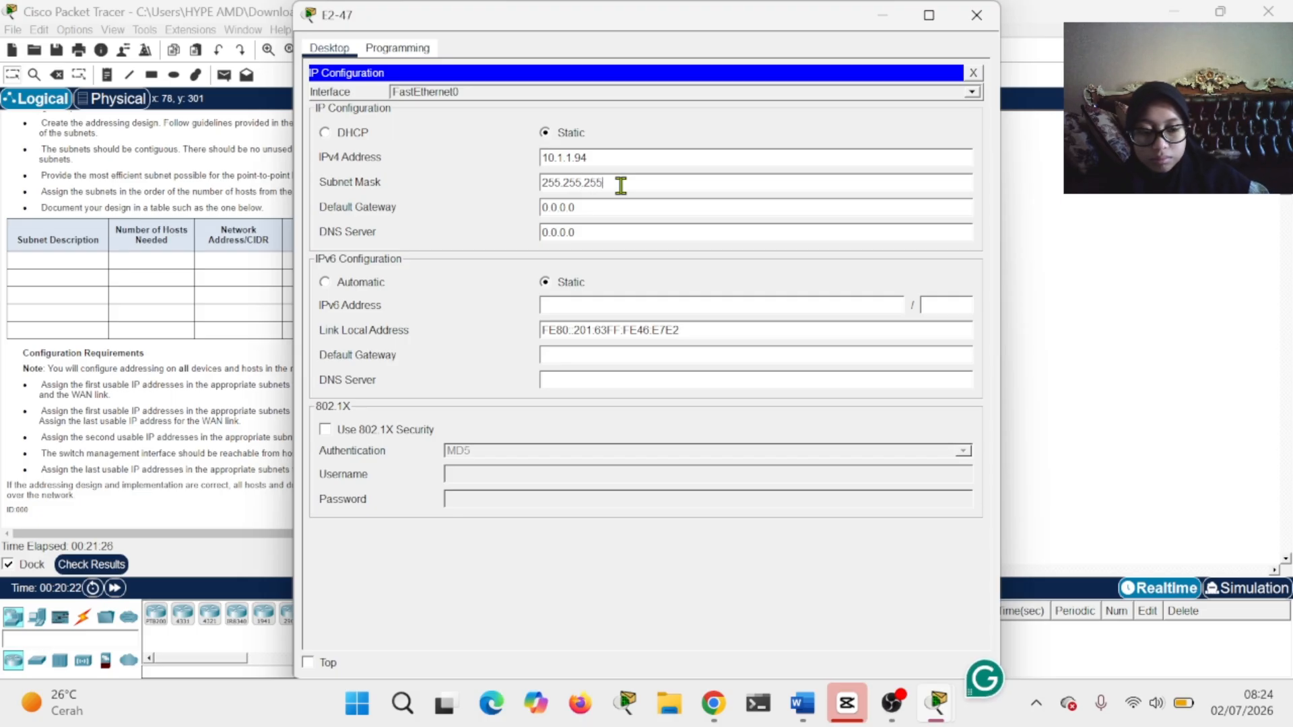
type(".22")
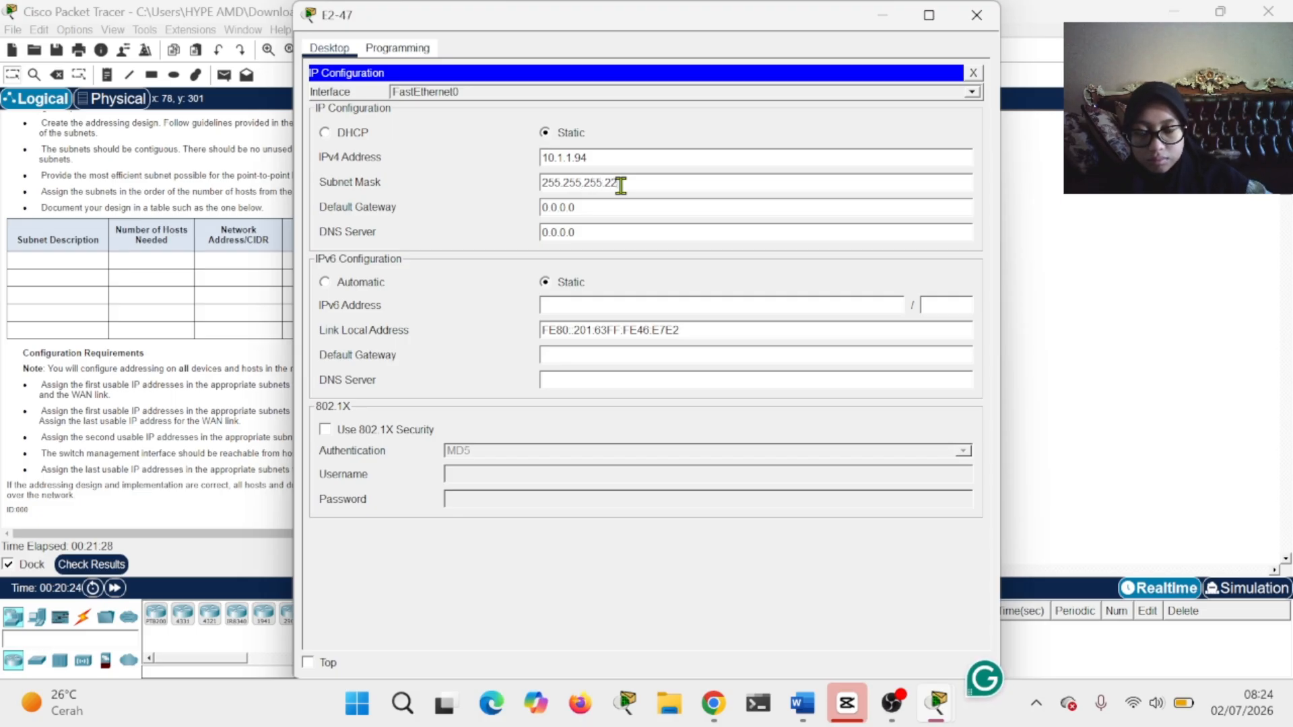
type("4")
- Set E2-47's IPv4 default gateway to 10.1.1.65 and close the host's window
key("BackSpace")
key("BackSpace")
key("BackSpace")
key("BackSpace")
key("BackSpace")
key("BackSpace")
key("BackSpace")
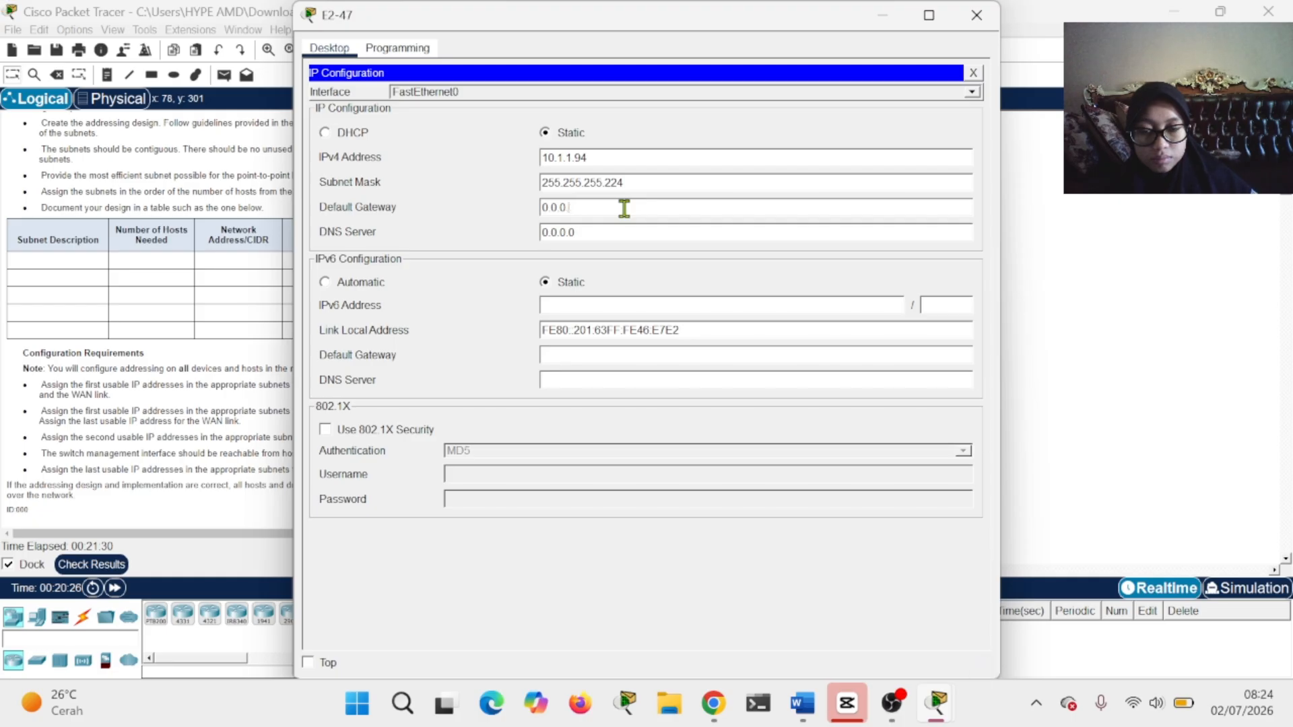
type("10.1.1")
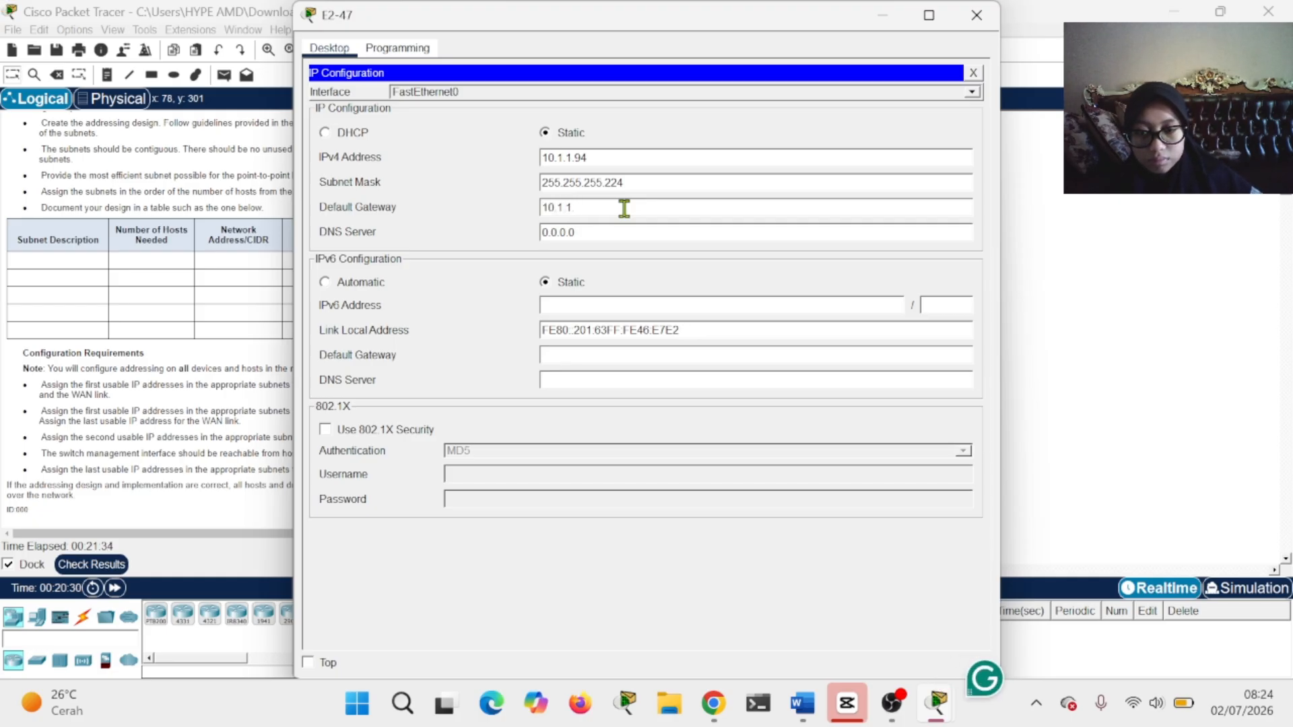
type(".65")
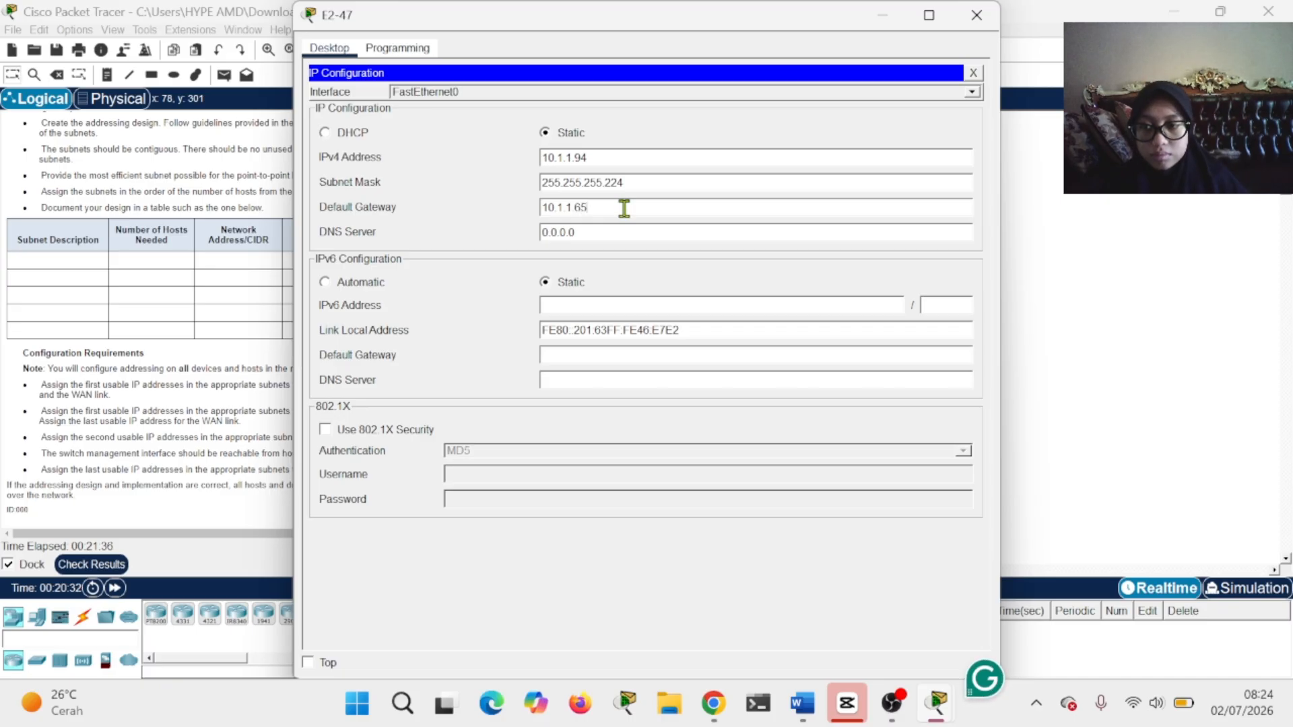
left_click(989, 19)
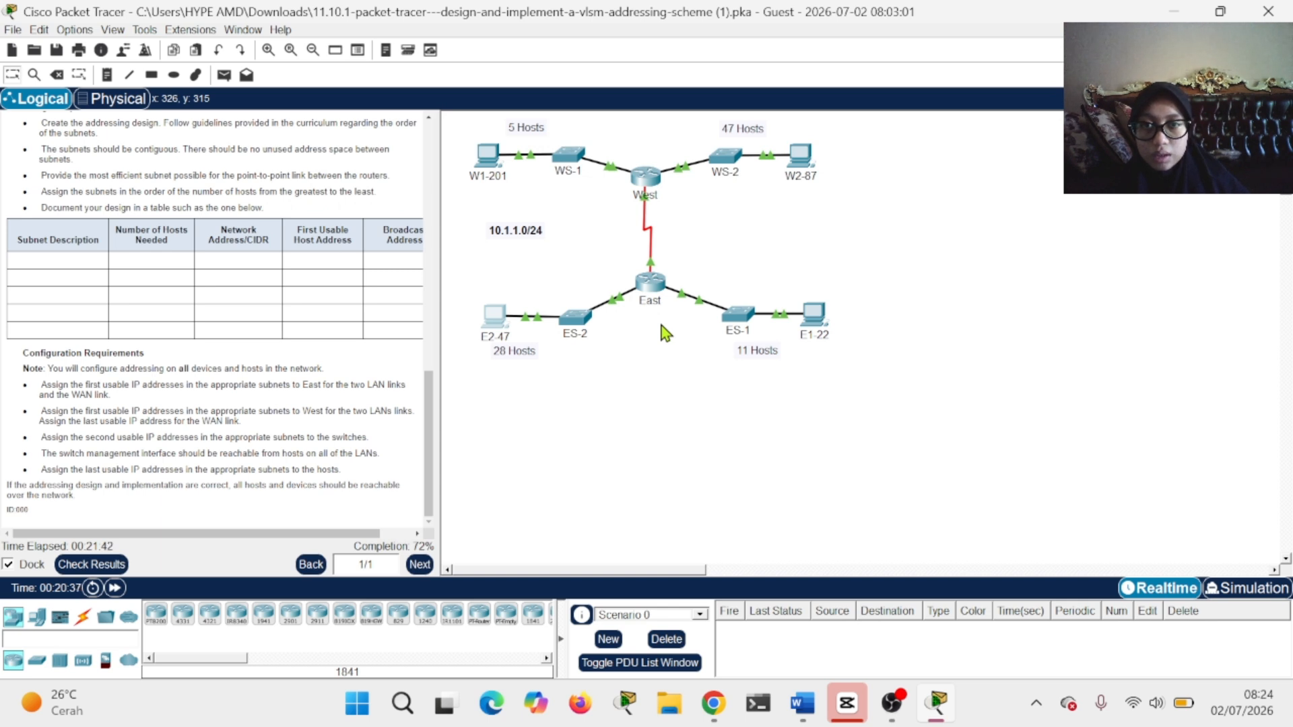
- Open the IP configuration of host E1-22 and set its static IPv4 address to 10.1.1.110
left_click(816, 336)
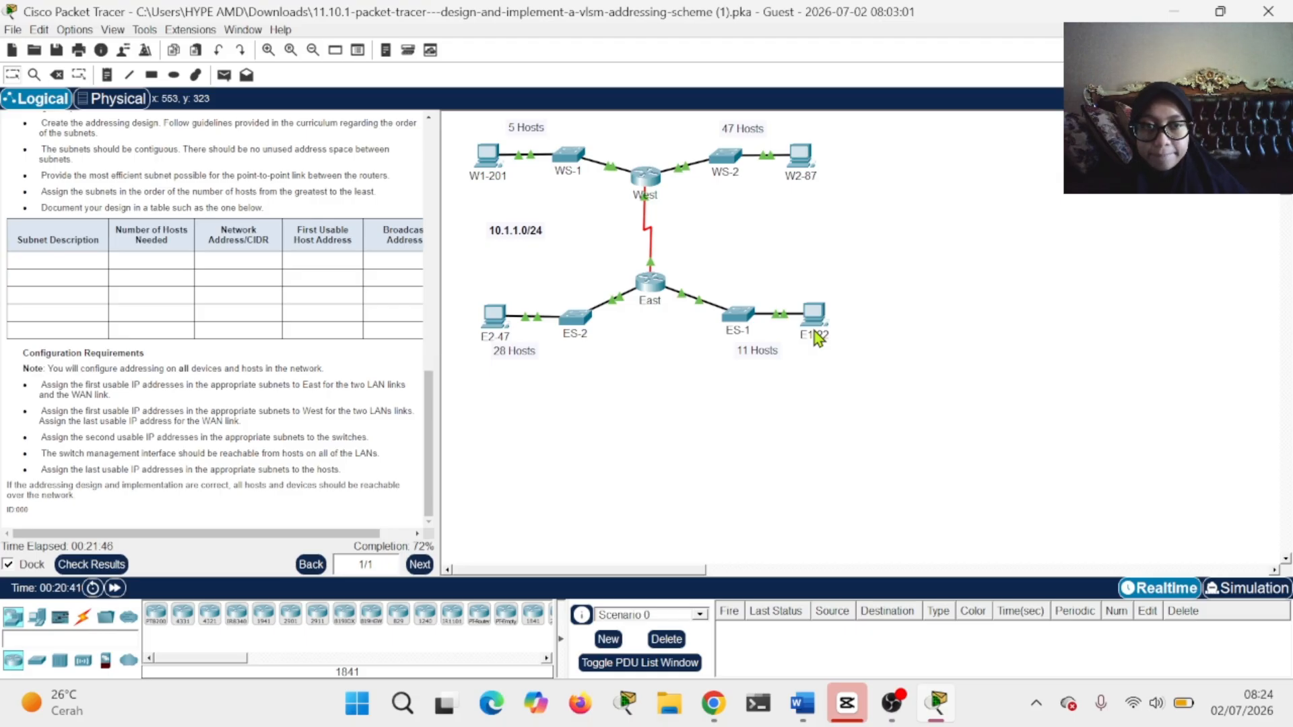
left_click(818, 321)
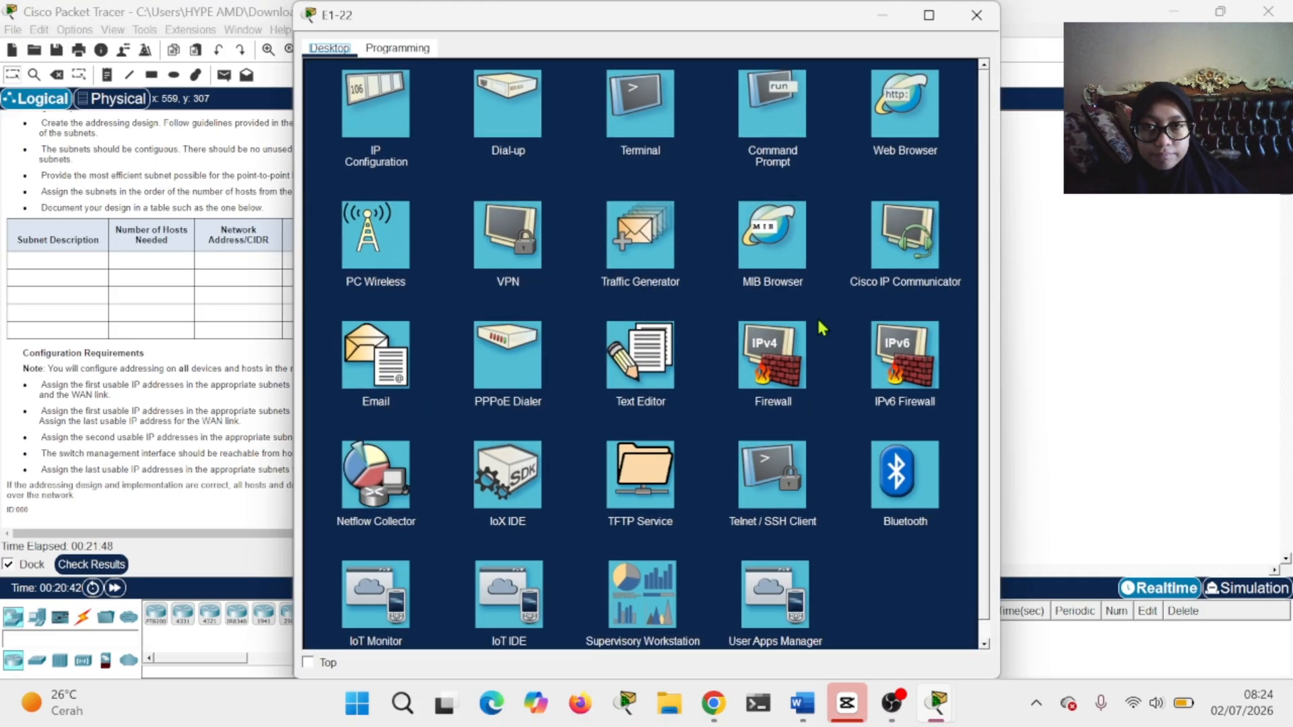
left_click(374, 101)
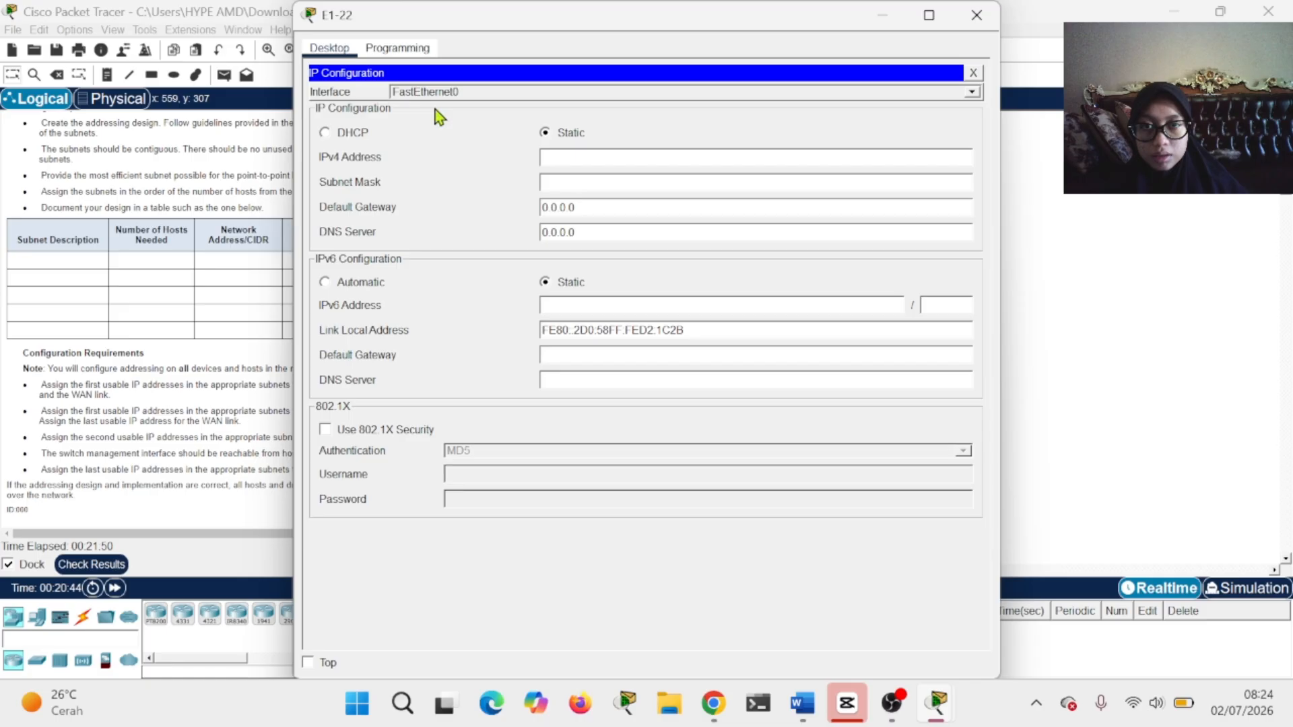
left_click(575, 156)
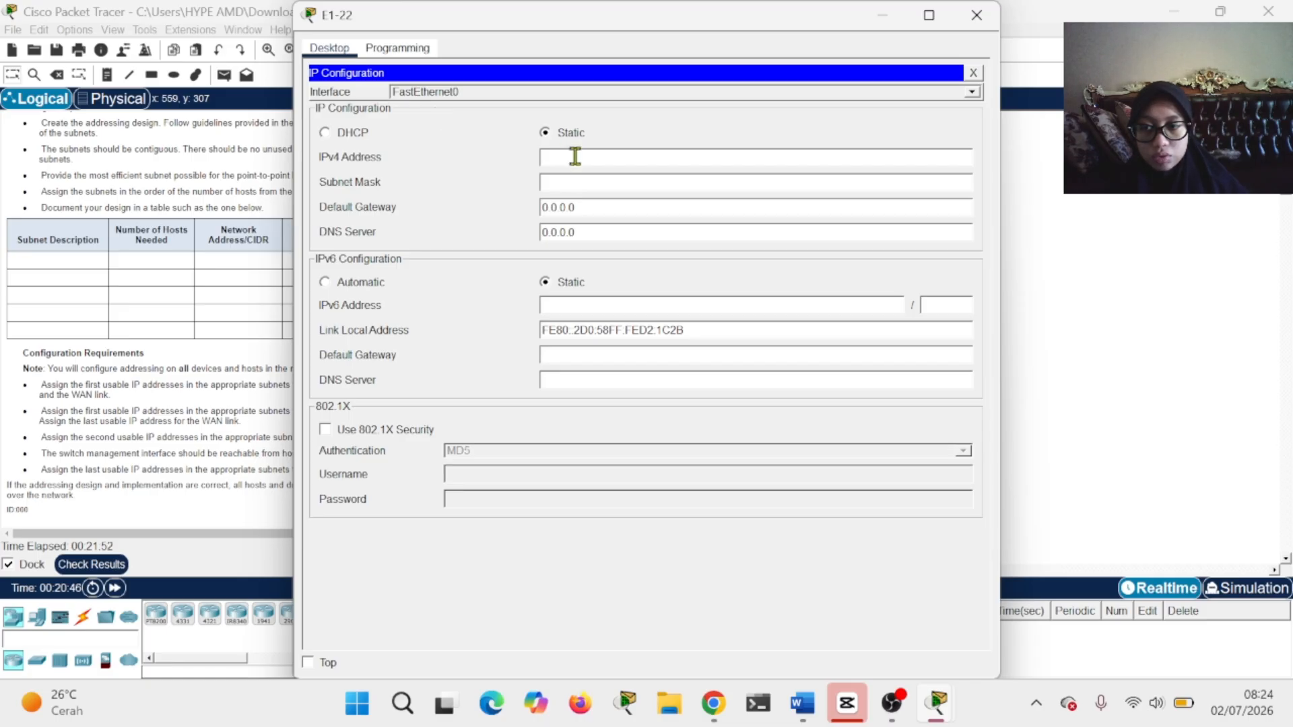
type("10.1.1.")
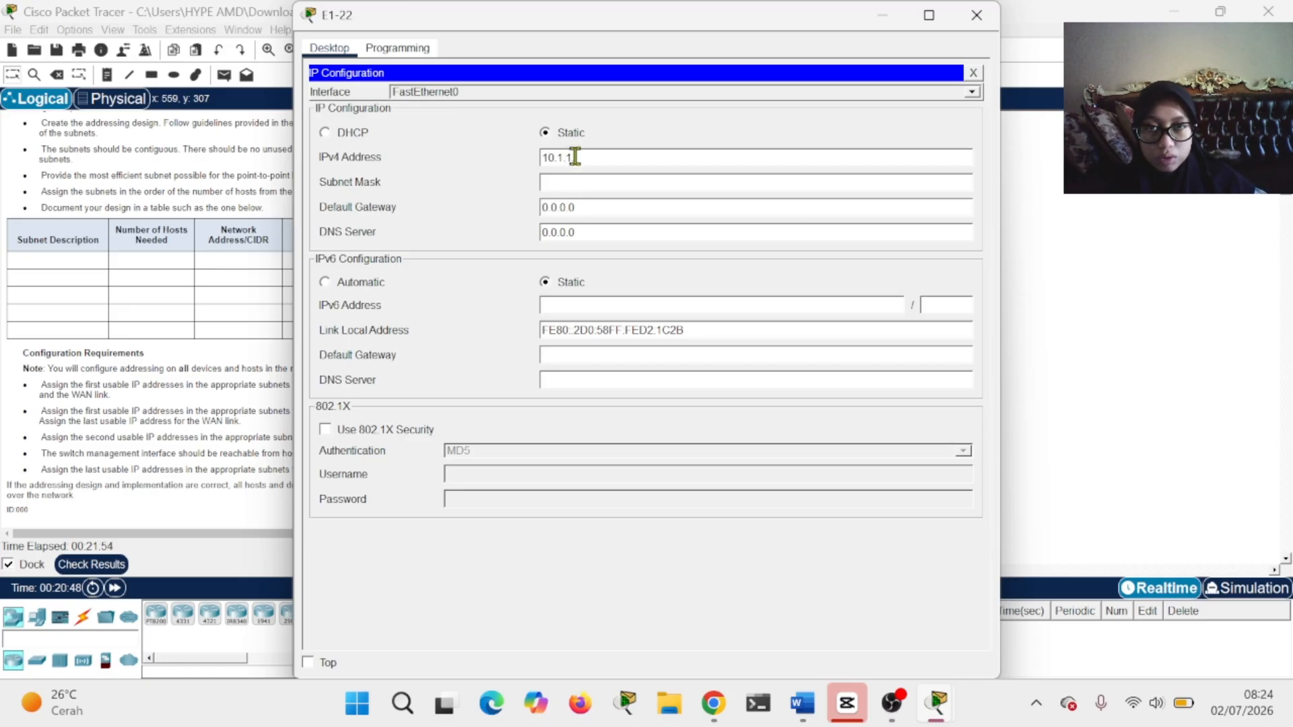
type("110")
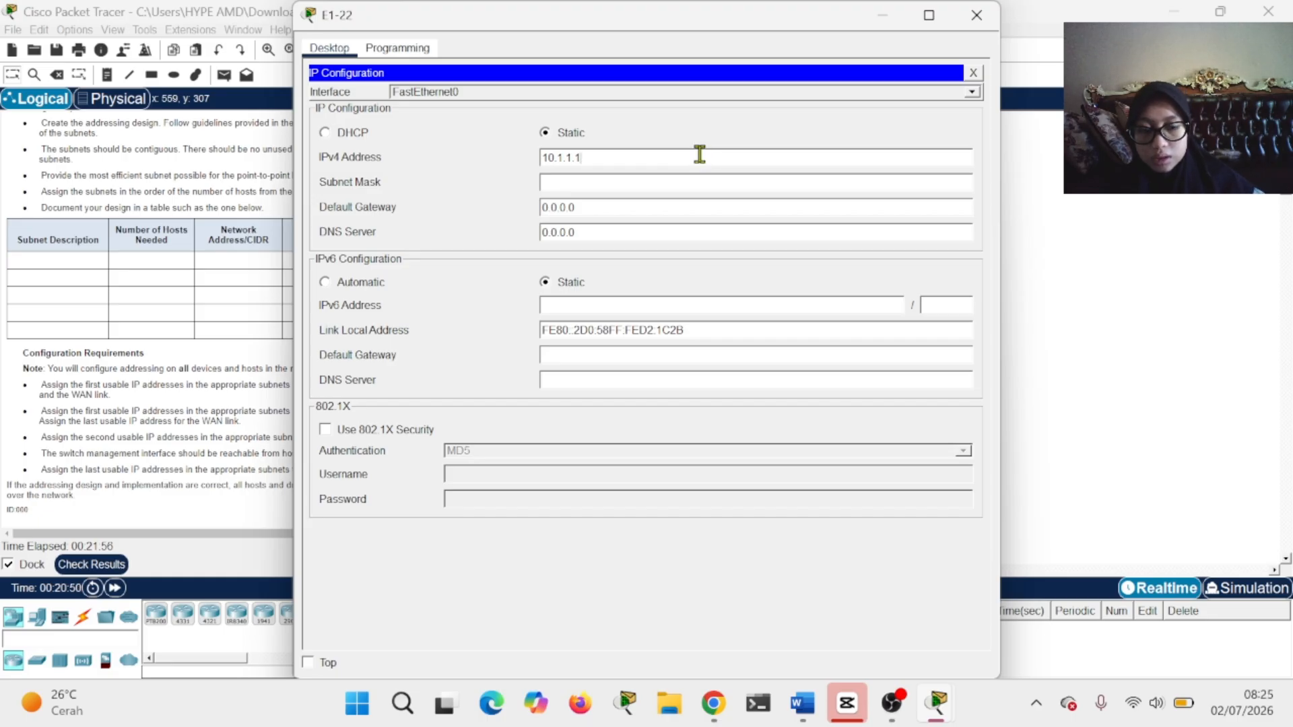
- Replace E1-22's automatically filled subnet mask with 255.255.255.240
left_click(710, 182)
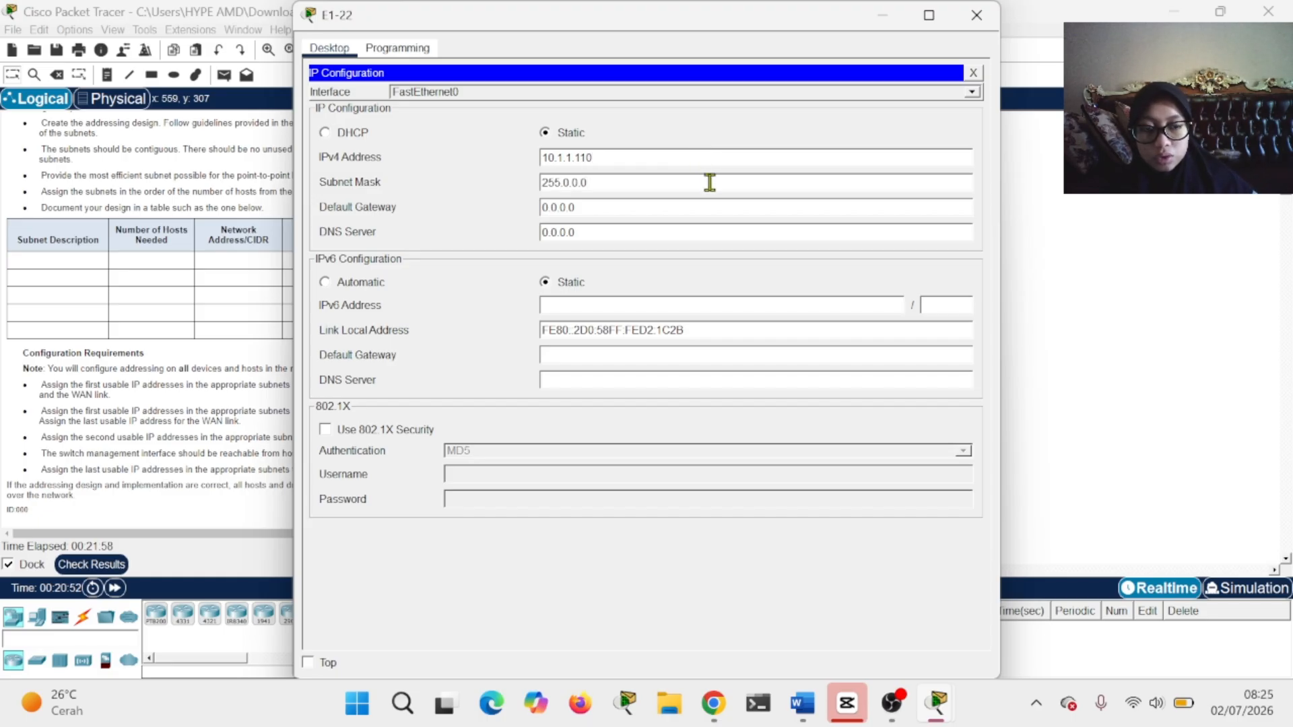
key("BackSpace")
key("BackSpace")
key("BackSpace")
key("BackSpace")
key("BackSpace")
type("2")
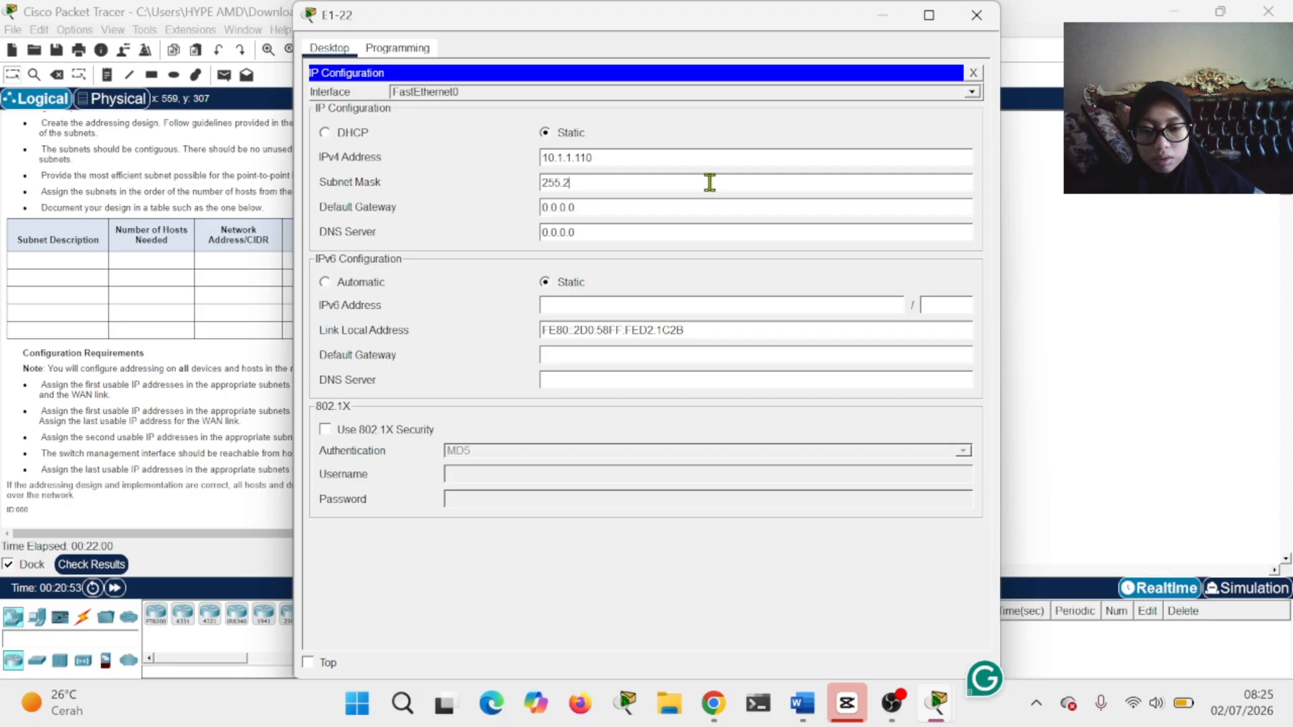
type("55.2")
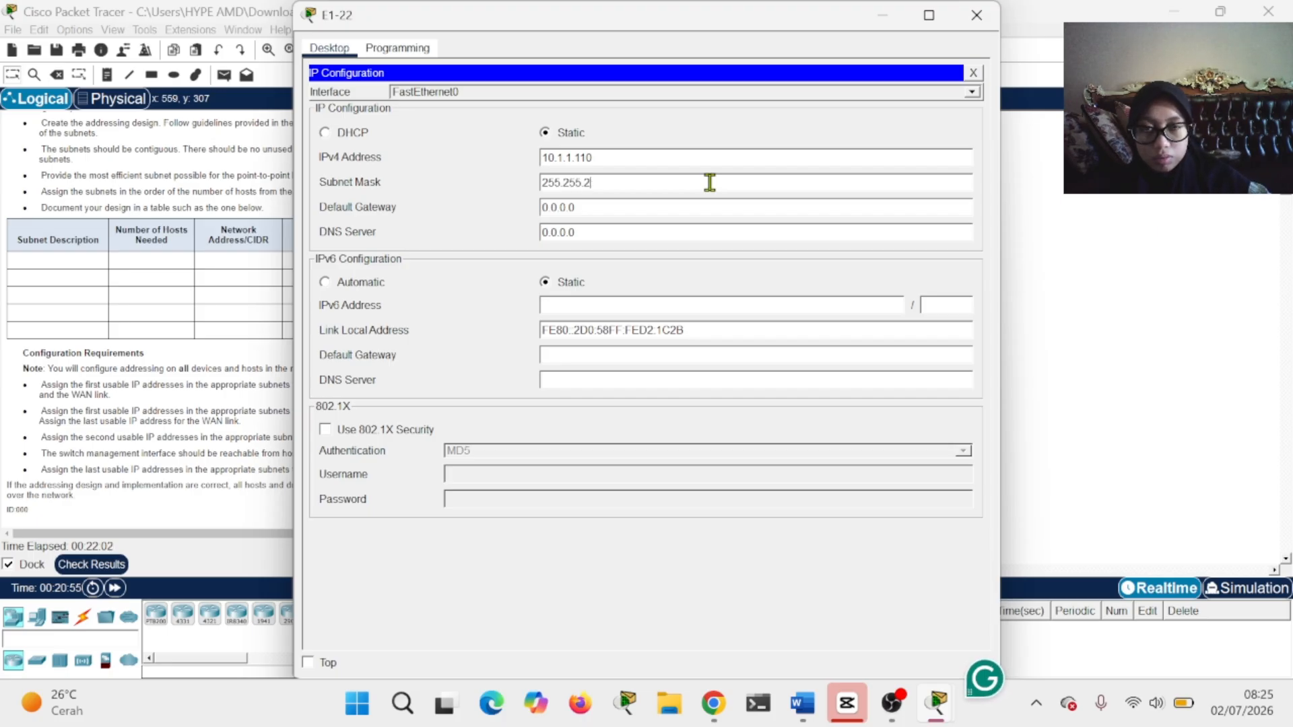
type("55.")
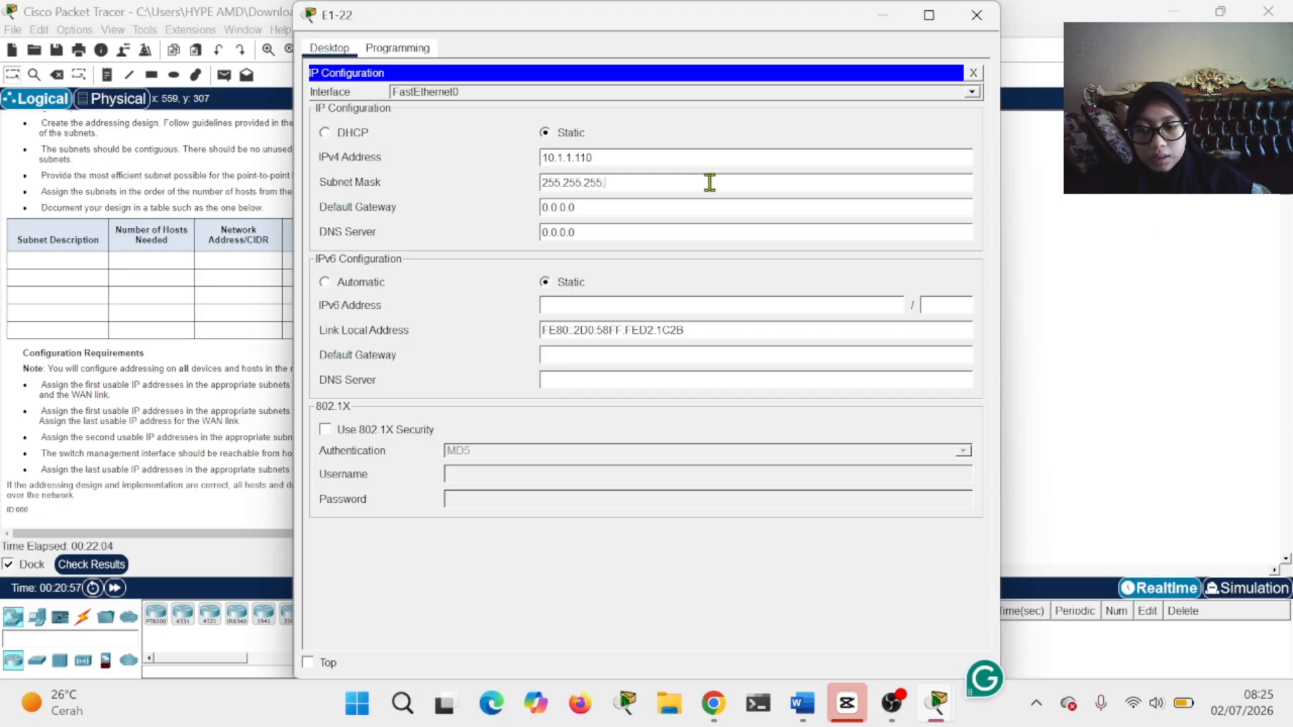
type("240")
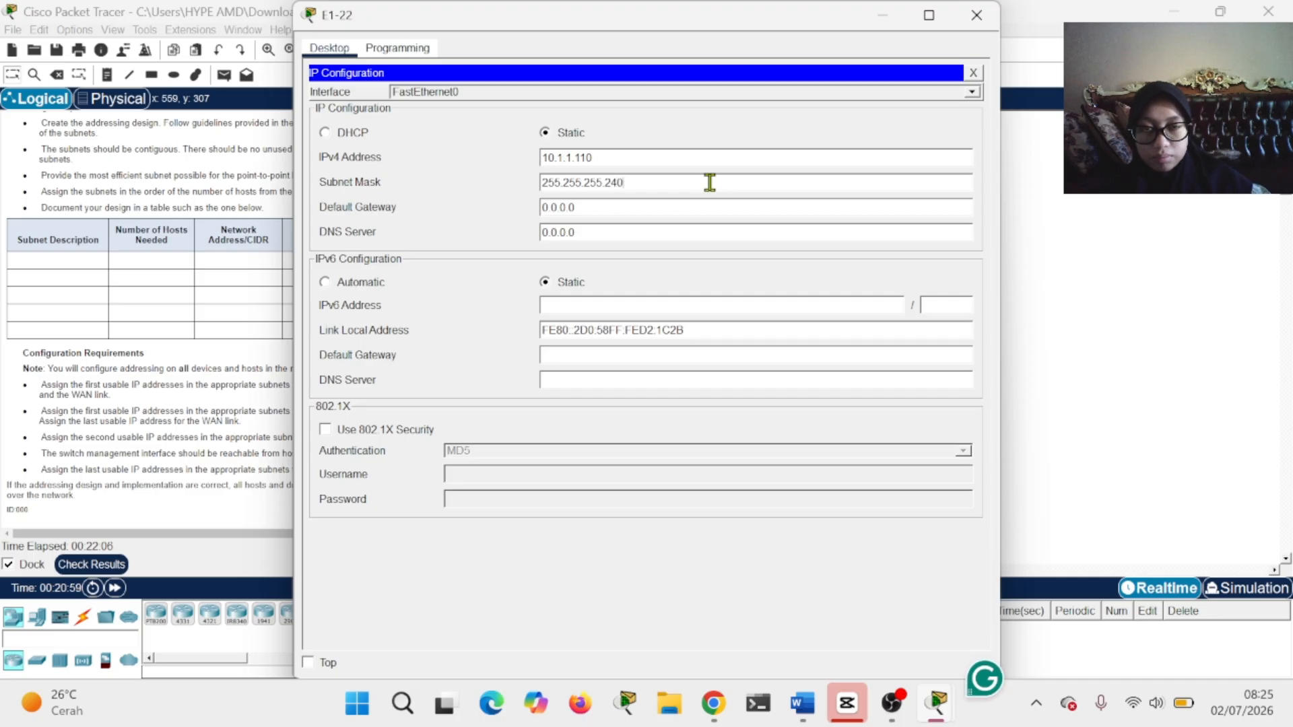
- Set E1-22's IPv4 default gateway to 10.1.1.97 and close the host's window
left_click(707, 207)
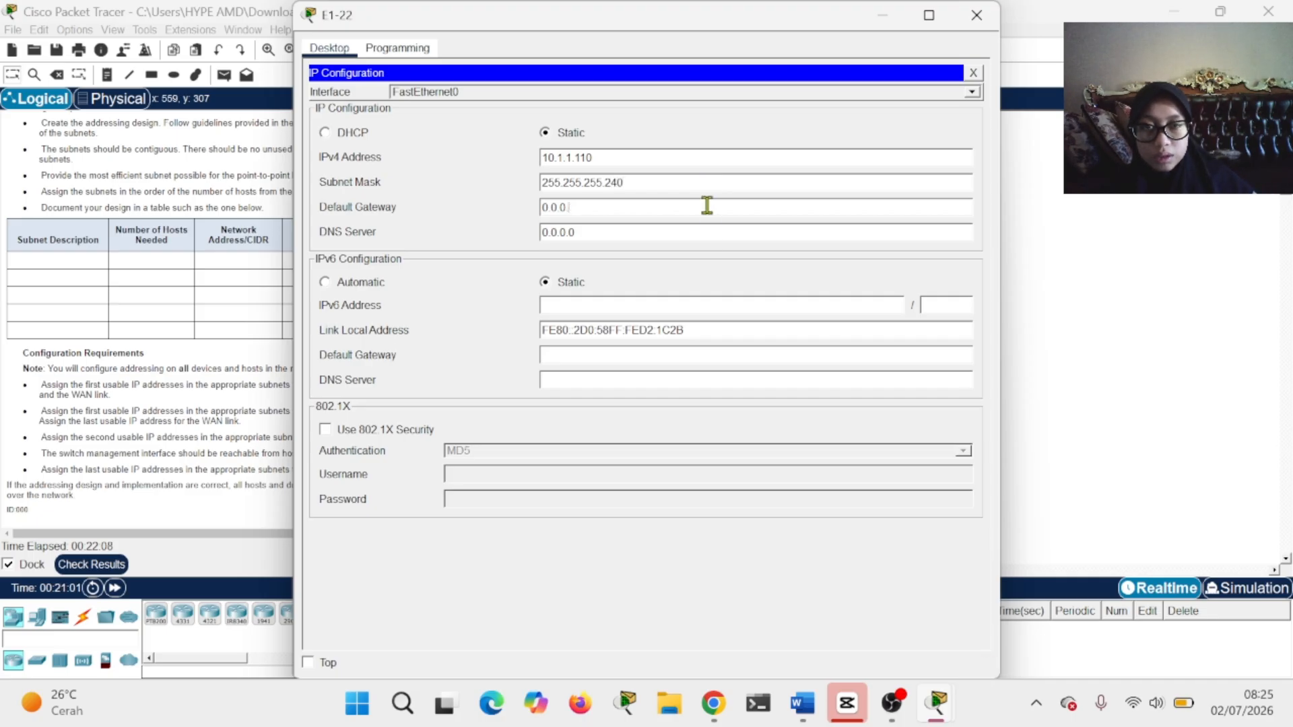
key("BackSpace")
key("BackSpace")
key("BackSpace")
key("BackSpace")
key("BackSpace")
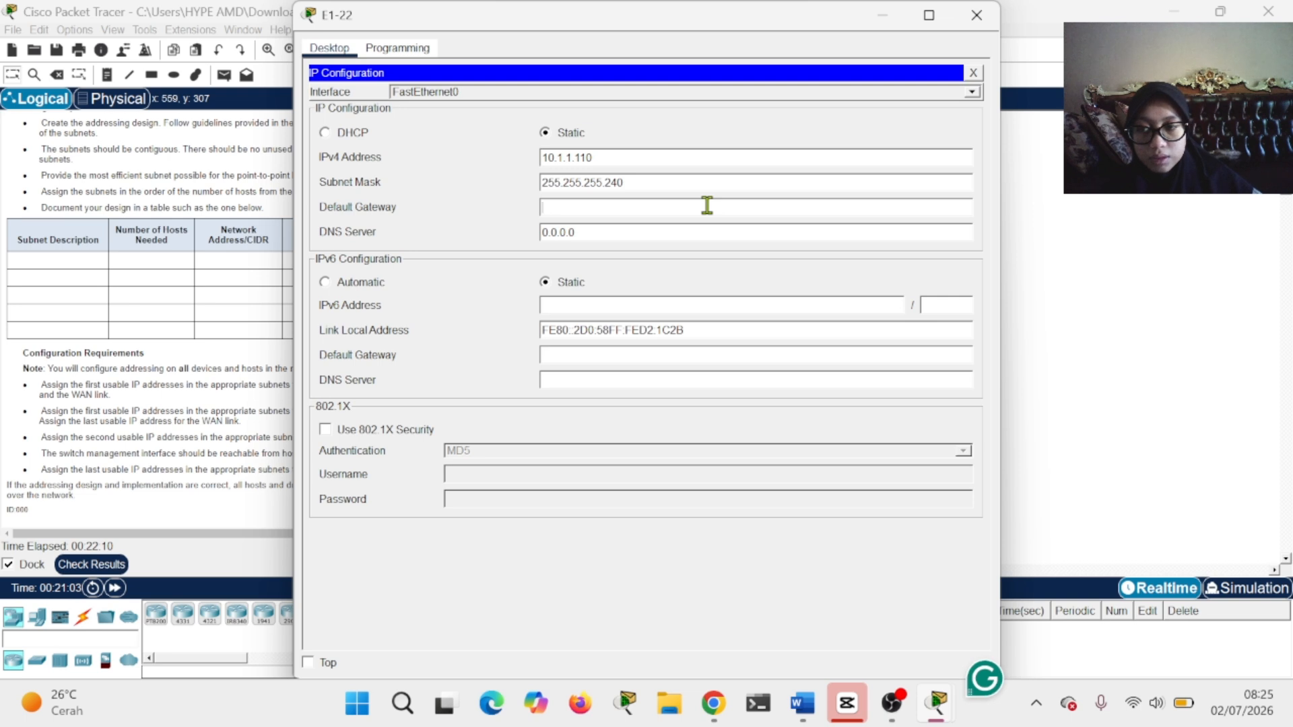
type("10.1.1")
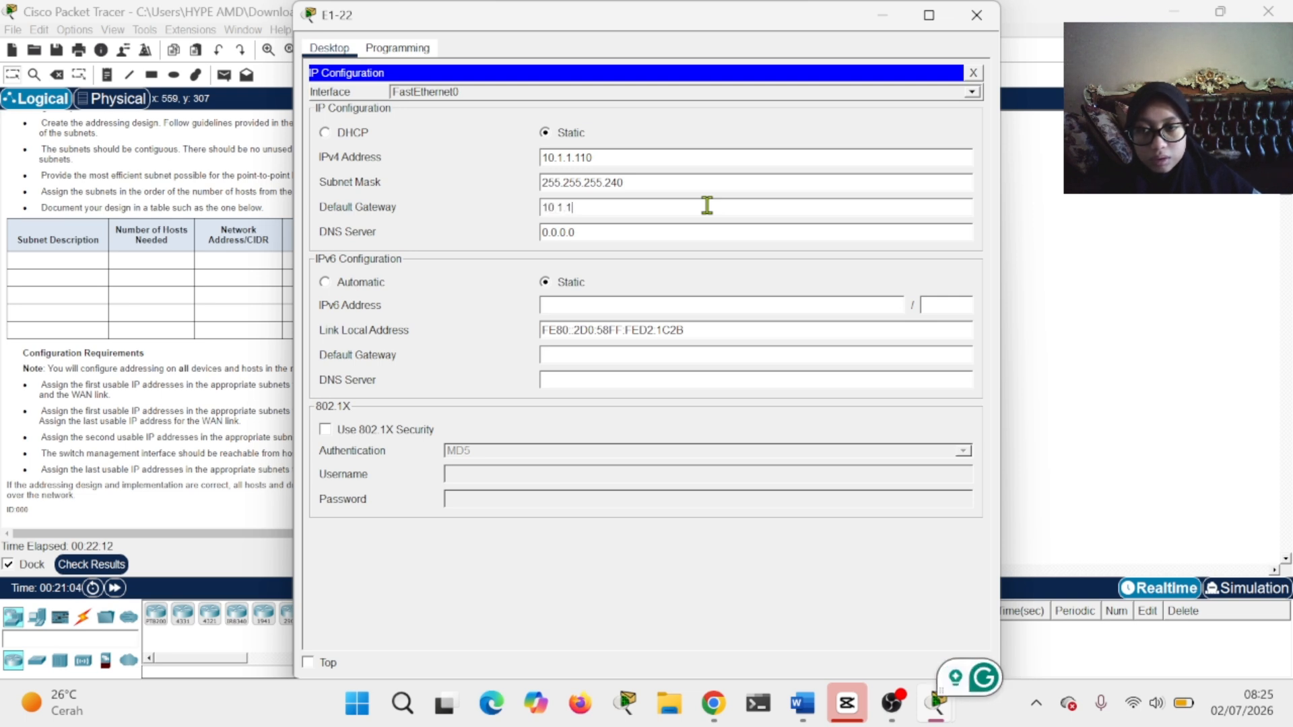
type(".97")
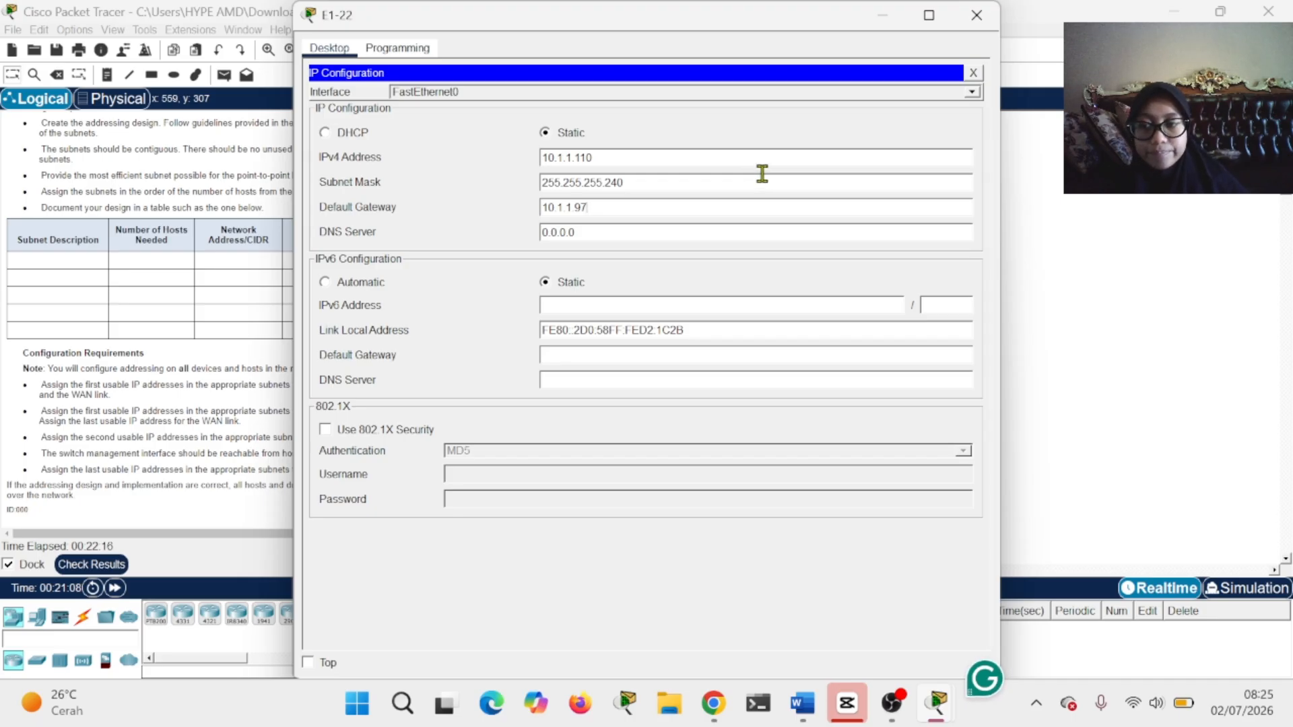
left_click(976, 13)
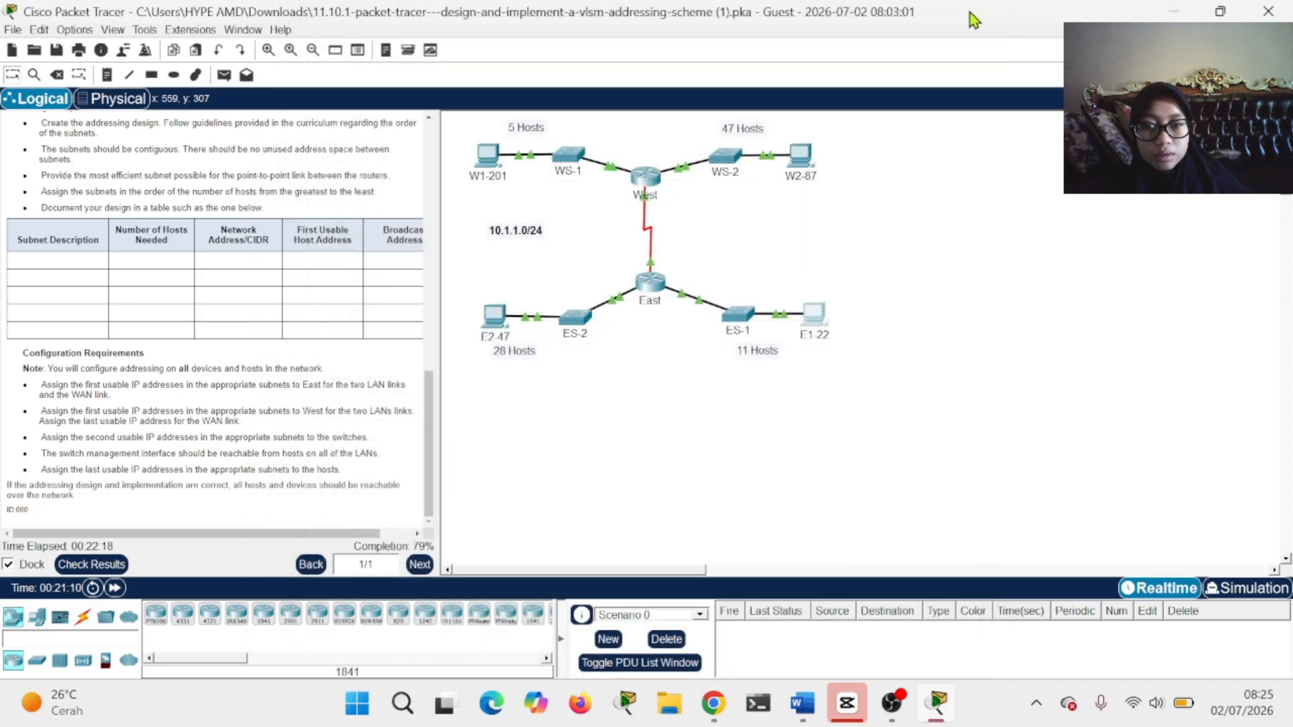
- Open the IP configuration of host W1-201 and set its static IPv4 address to 10.1.1.118
left_click(490, 166)
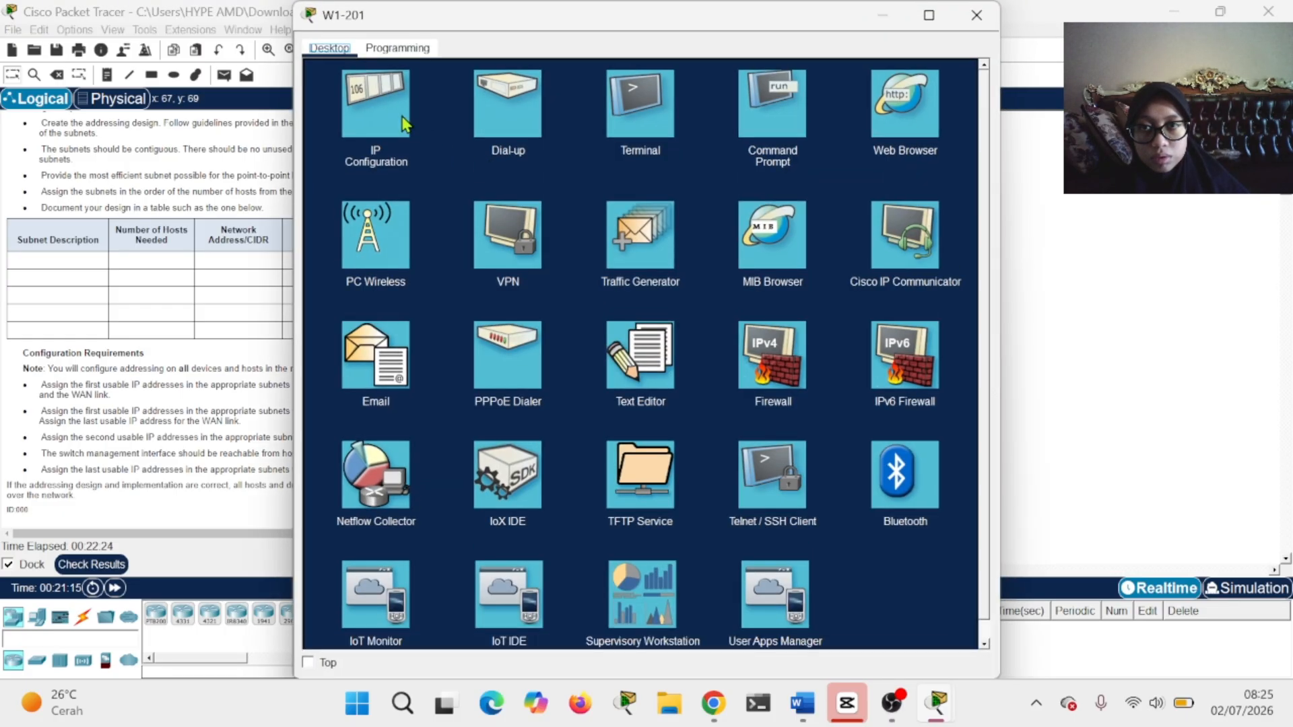
left_click(406, 121)
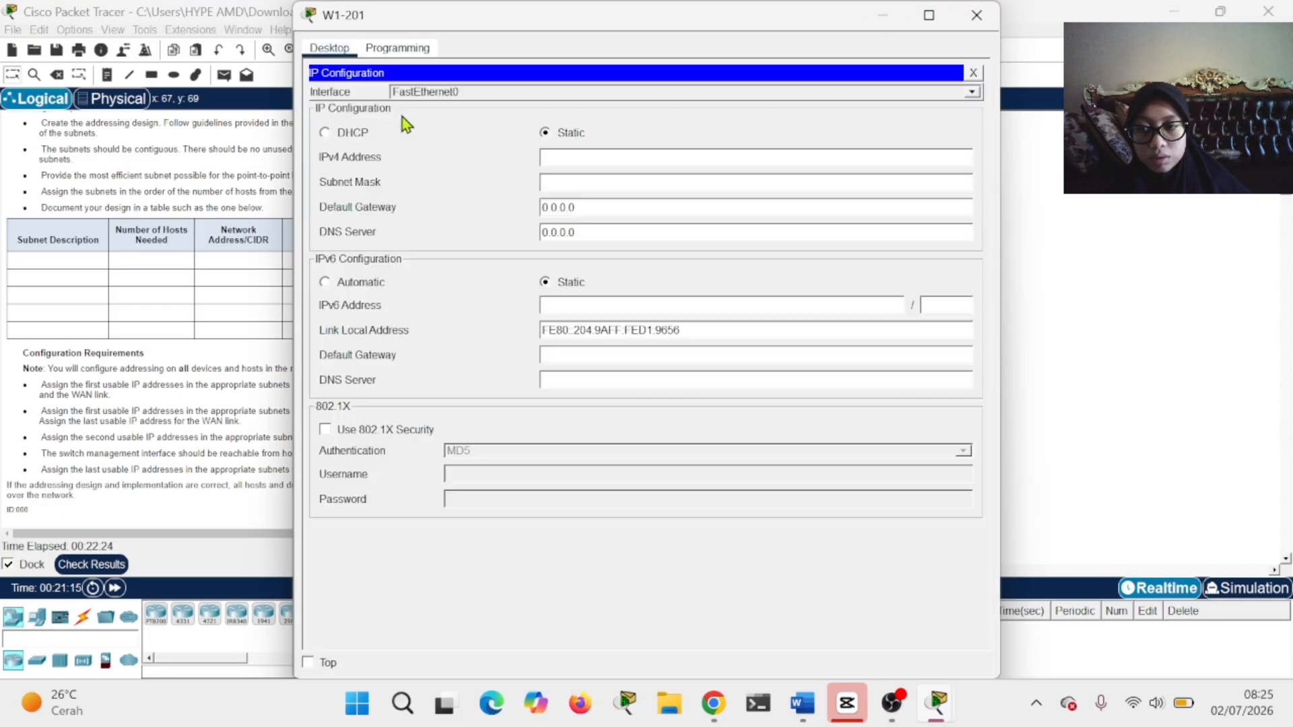
left_click(625, 160)
type("10.")
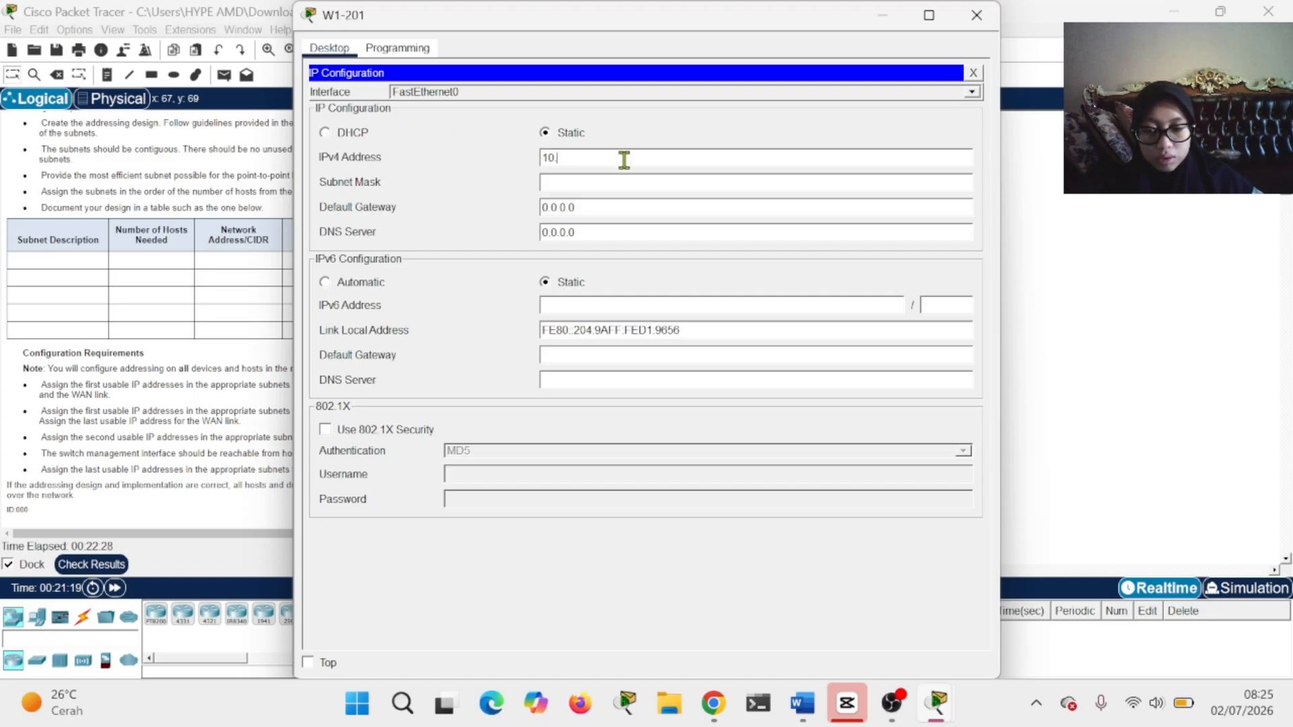
type("1.1.118")
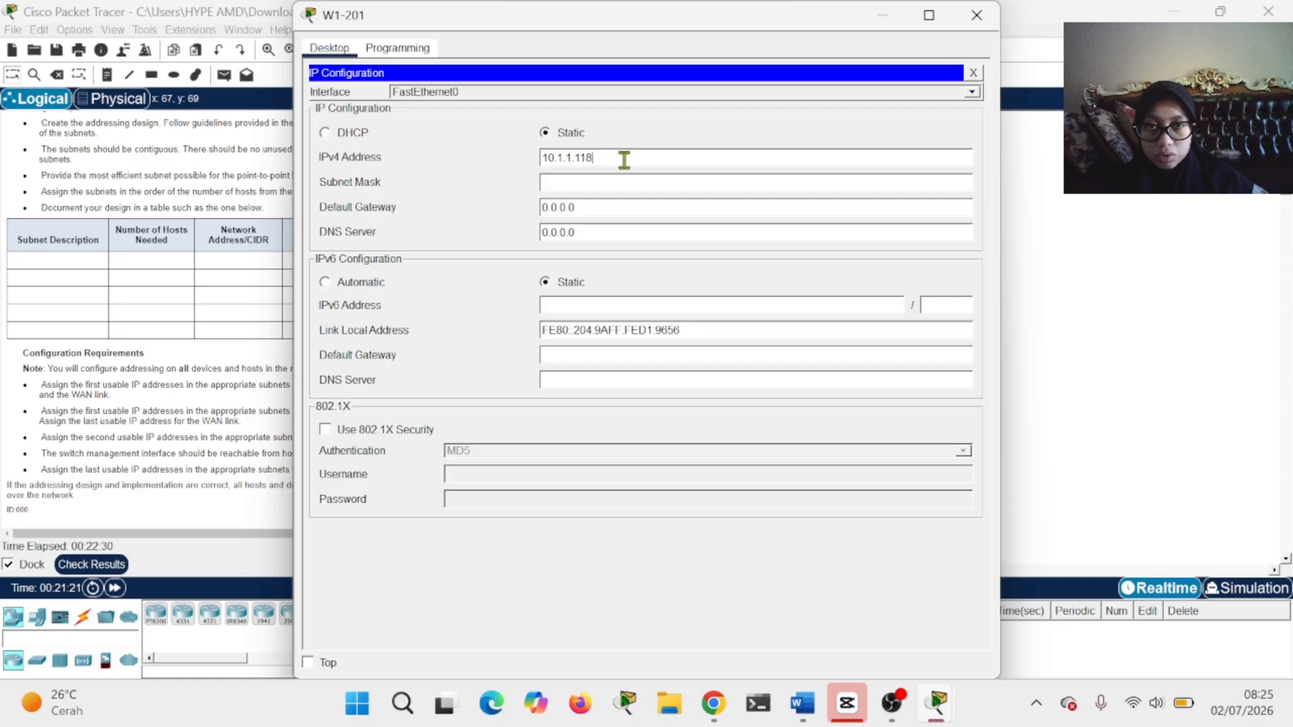
- Replace W1-201's automatically filled subnet mask with 255.255.255.248
left_click(632, 183)
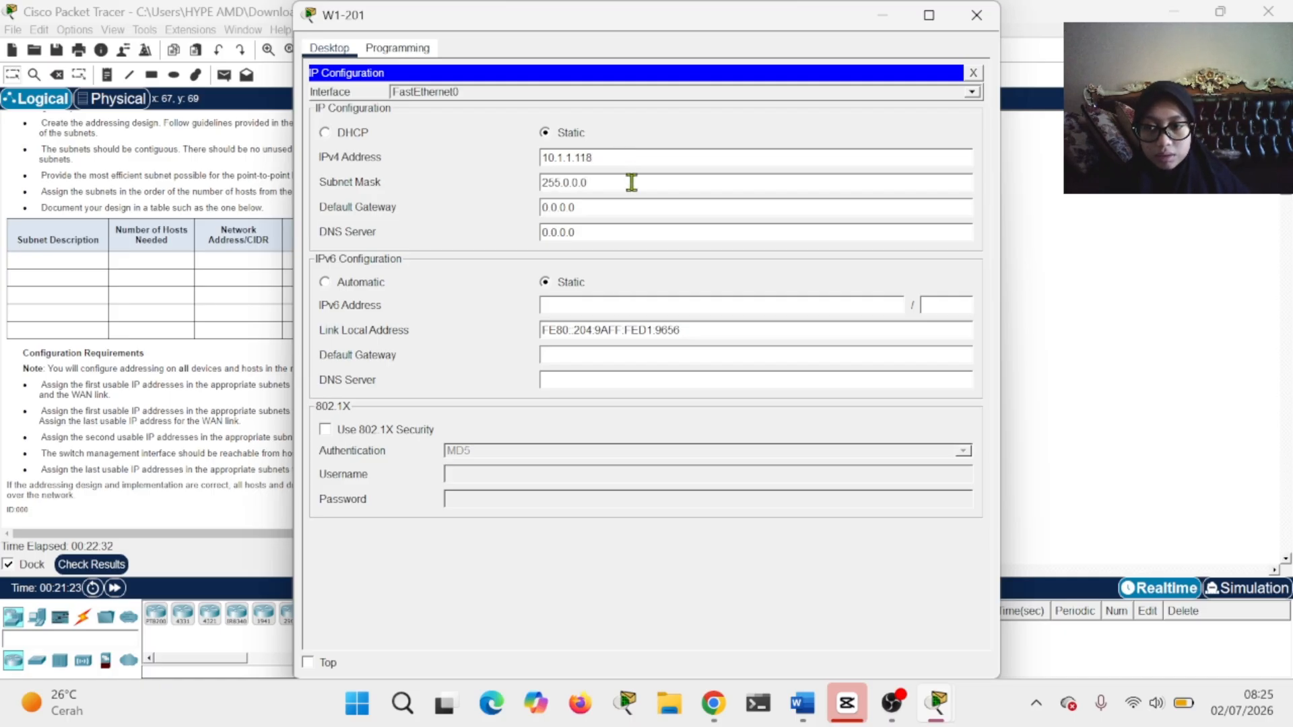
key("BackSpace")
key("BackSpace")
key("BackSpace")
key("BackSpace")
key("BackSpace")
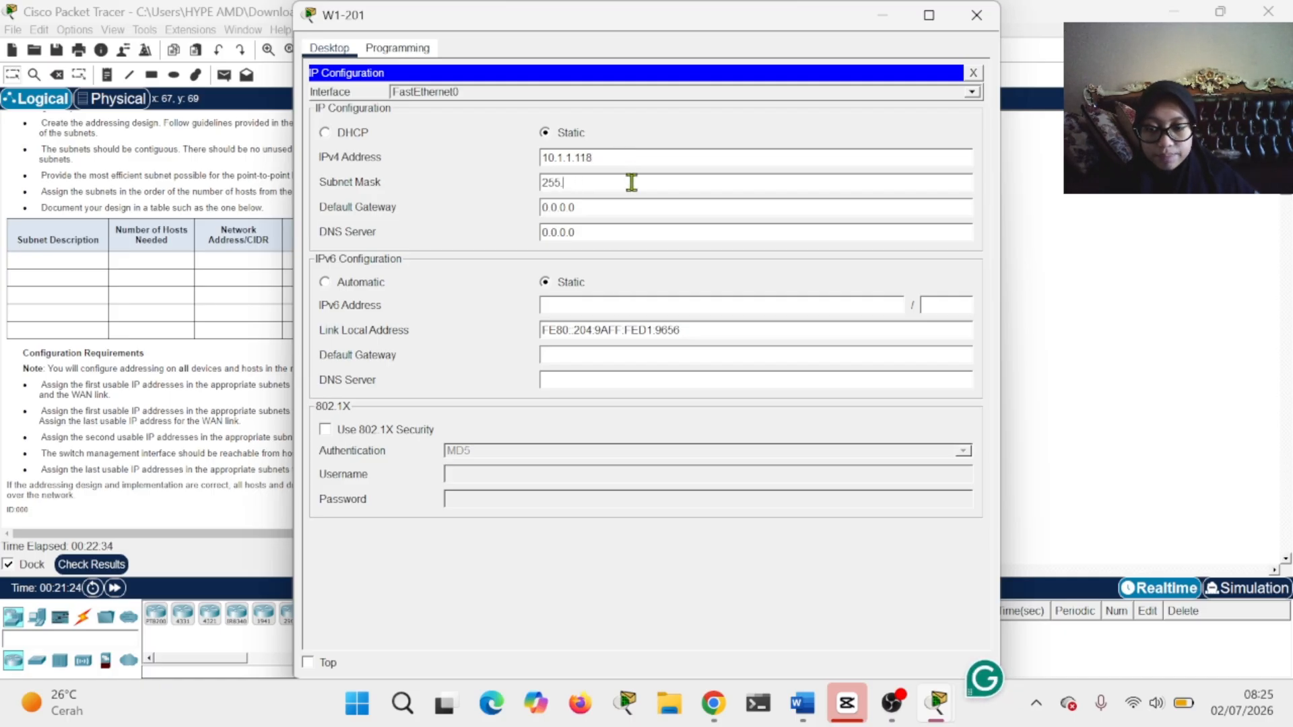
type("255.")
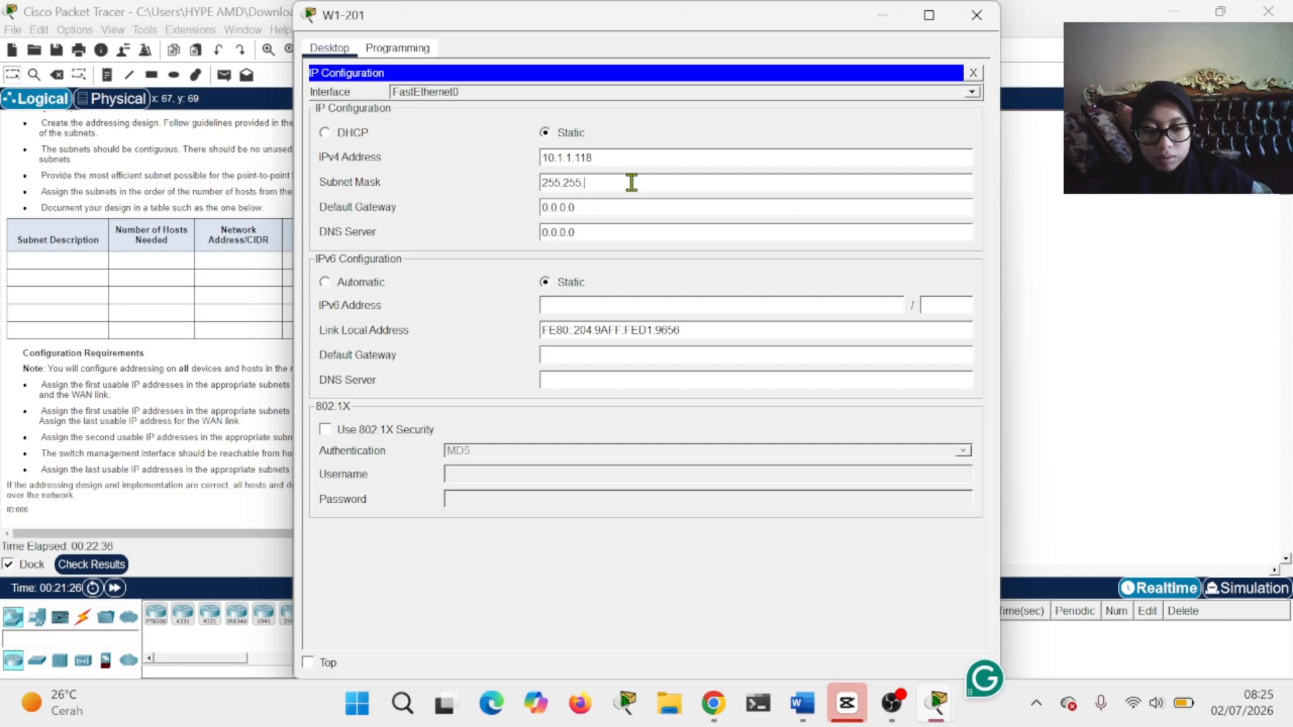
type("255.")
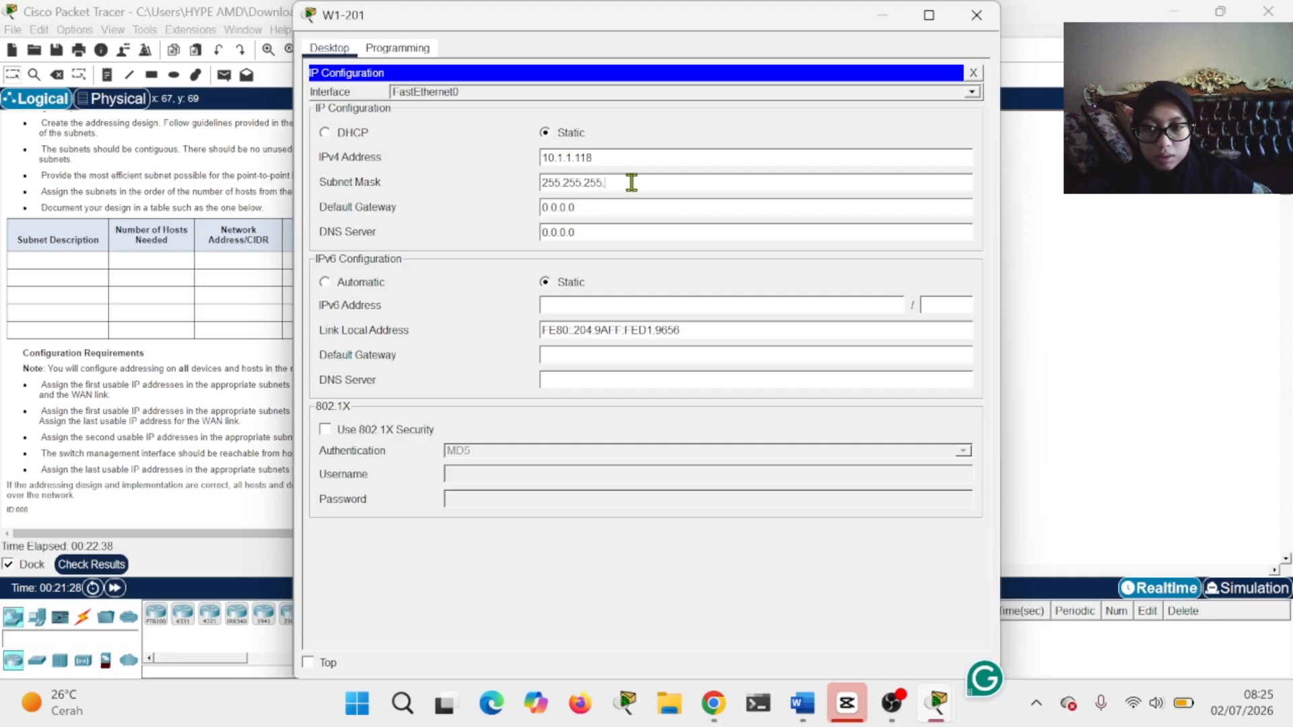
type("248")
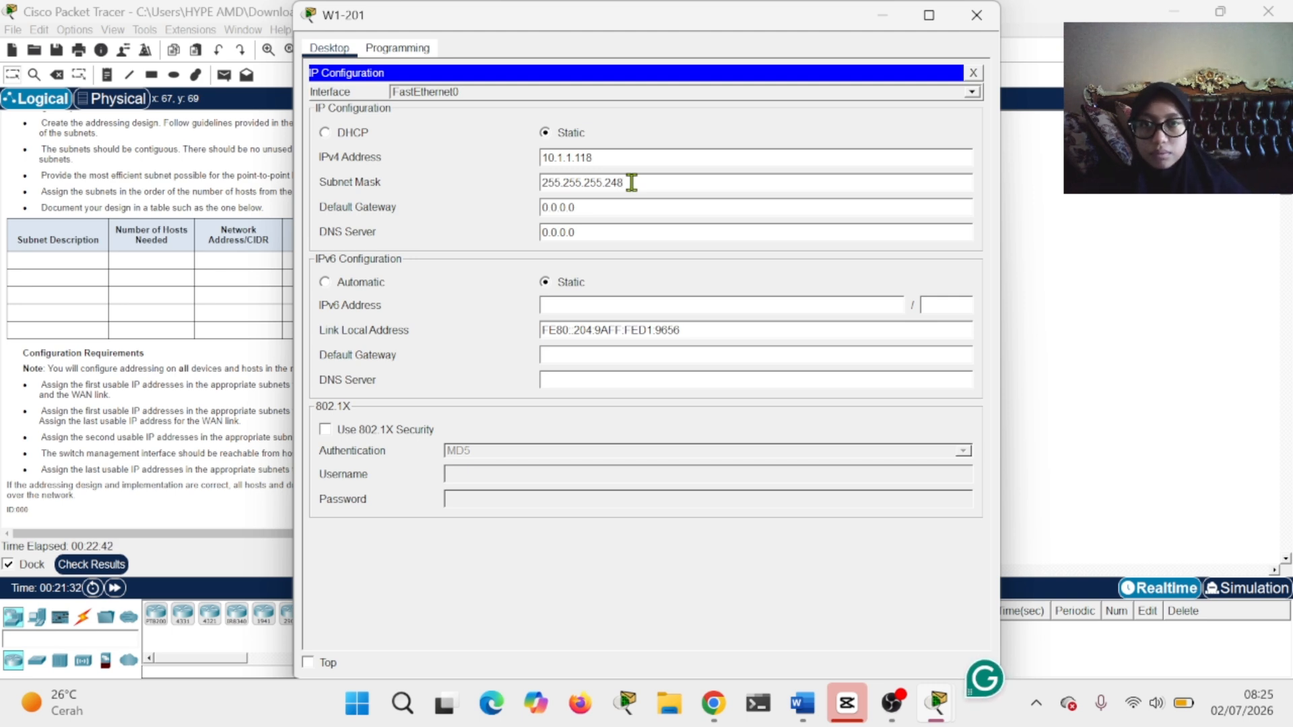
- Set W1-201's IPv4 default gateway to 10.1.1.113 and close the host's window
left_click(634, 209)
key("BackSpace")
key("BackSpace")
key("BackSpace")
key("BackSpace")
key("BackSpace")
key("BackSpace")
key("BackSpace")
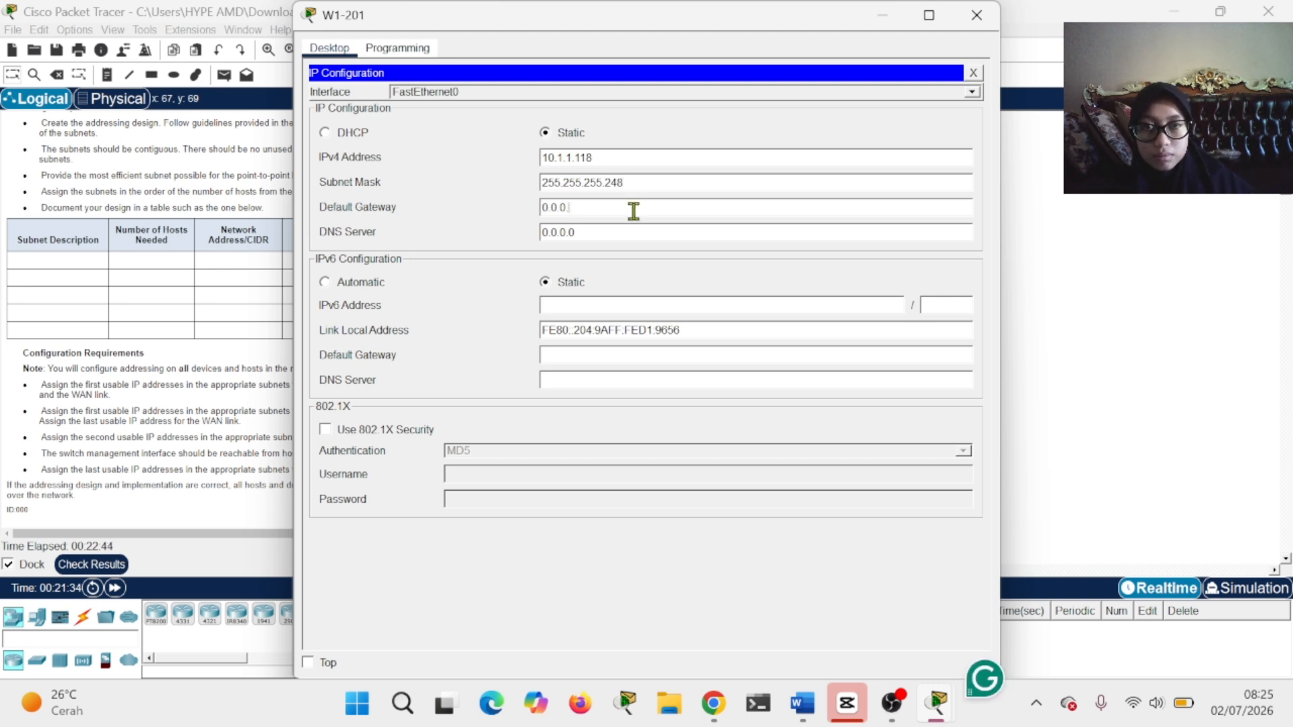
type("10")
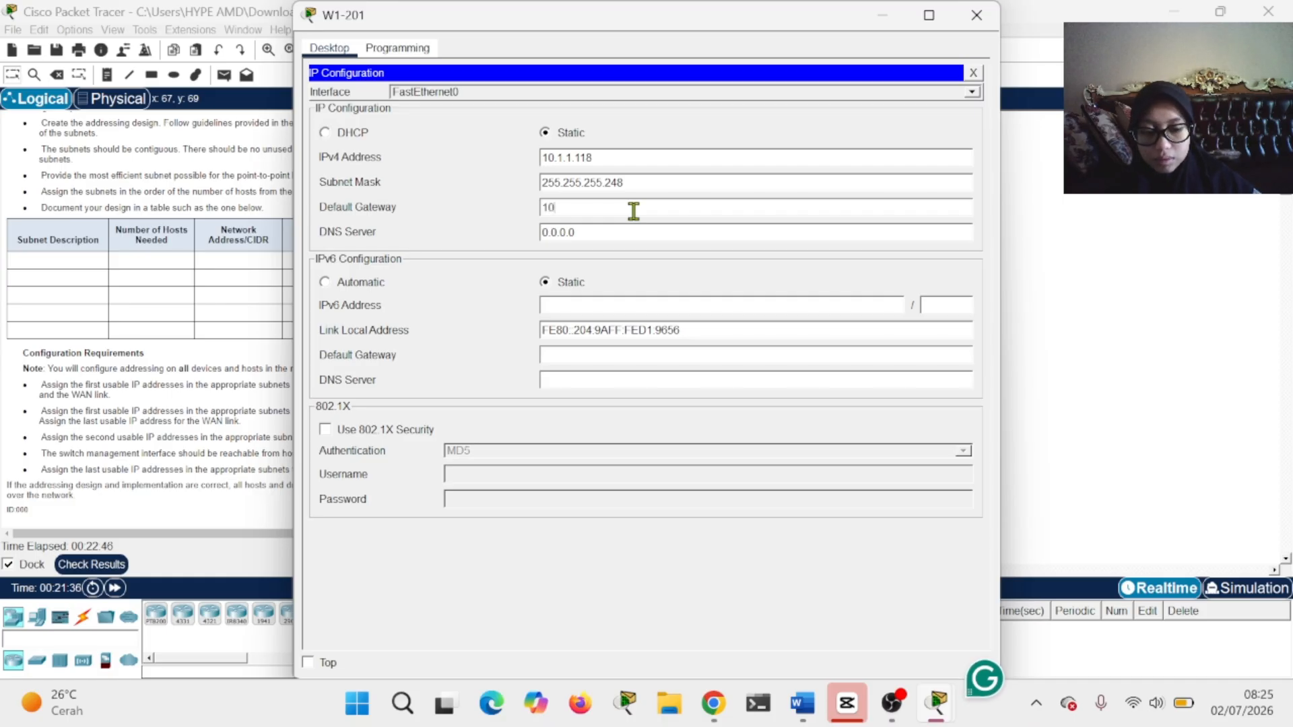
type(".1.1")
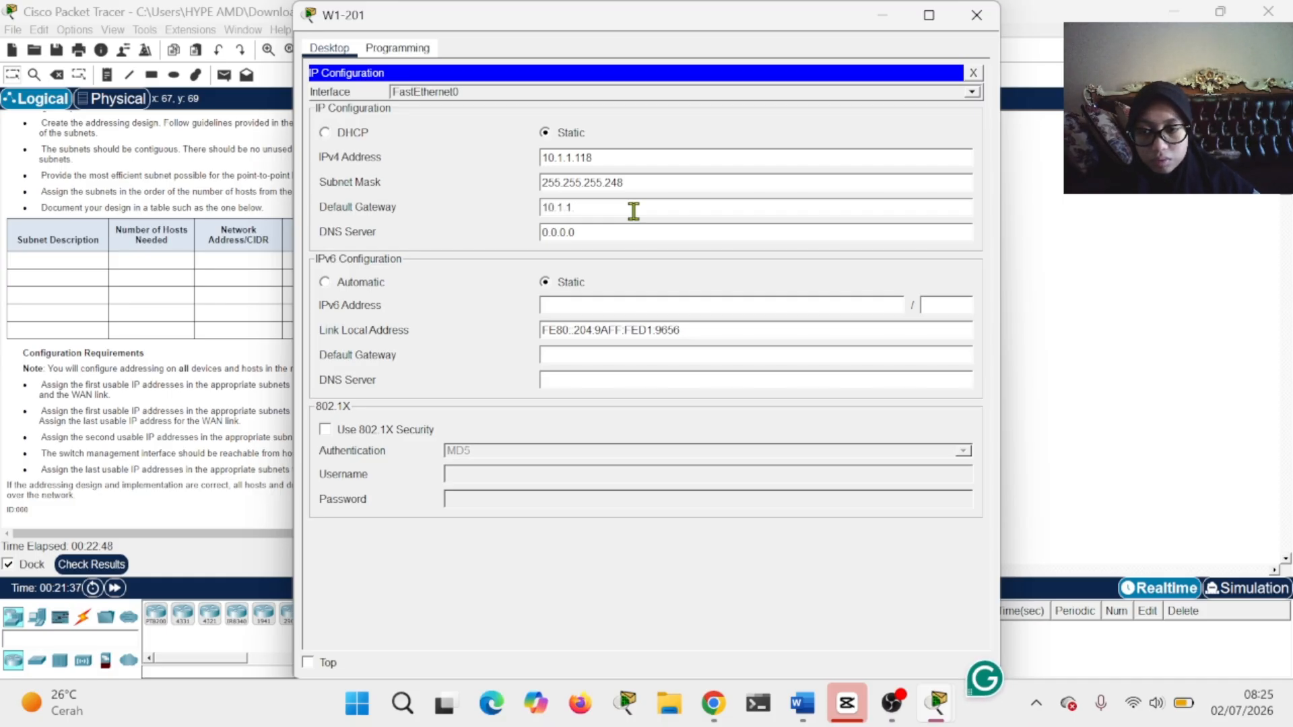
type(".113")
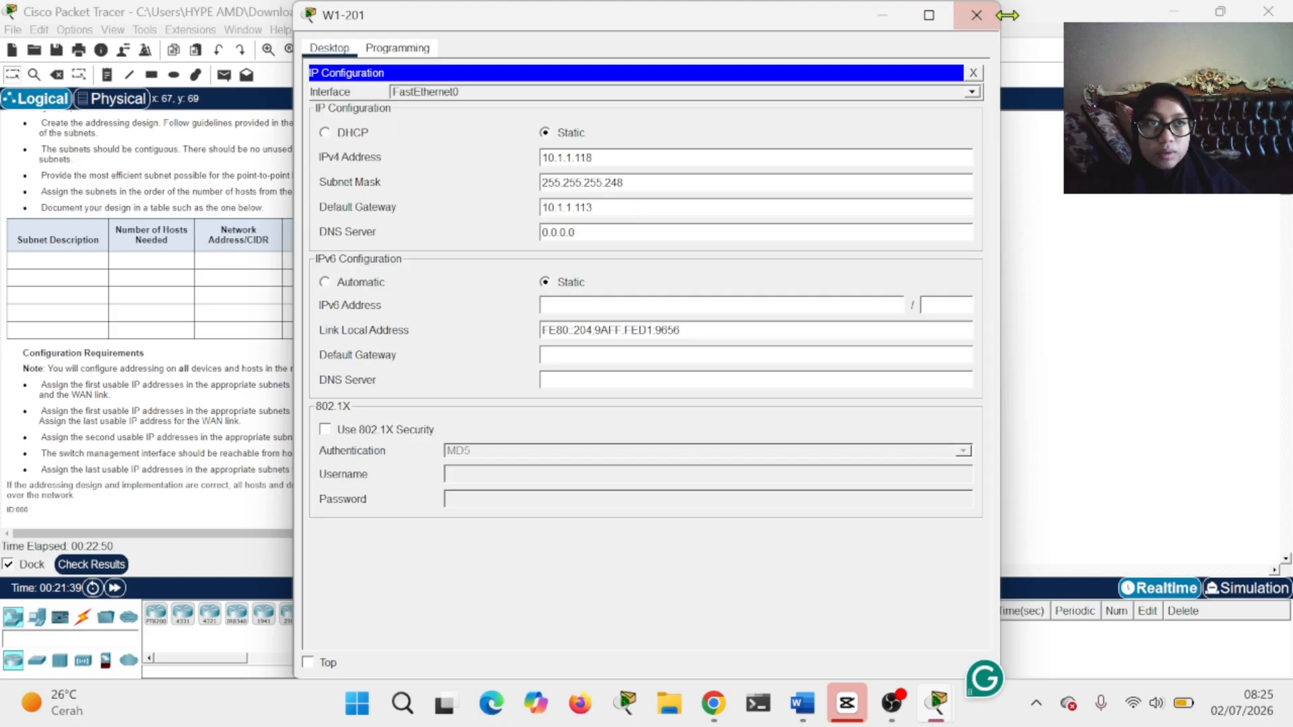
left_click(977, 14)
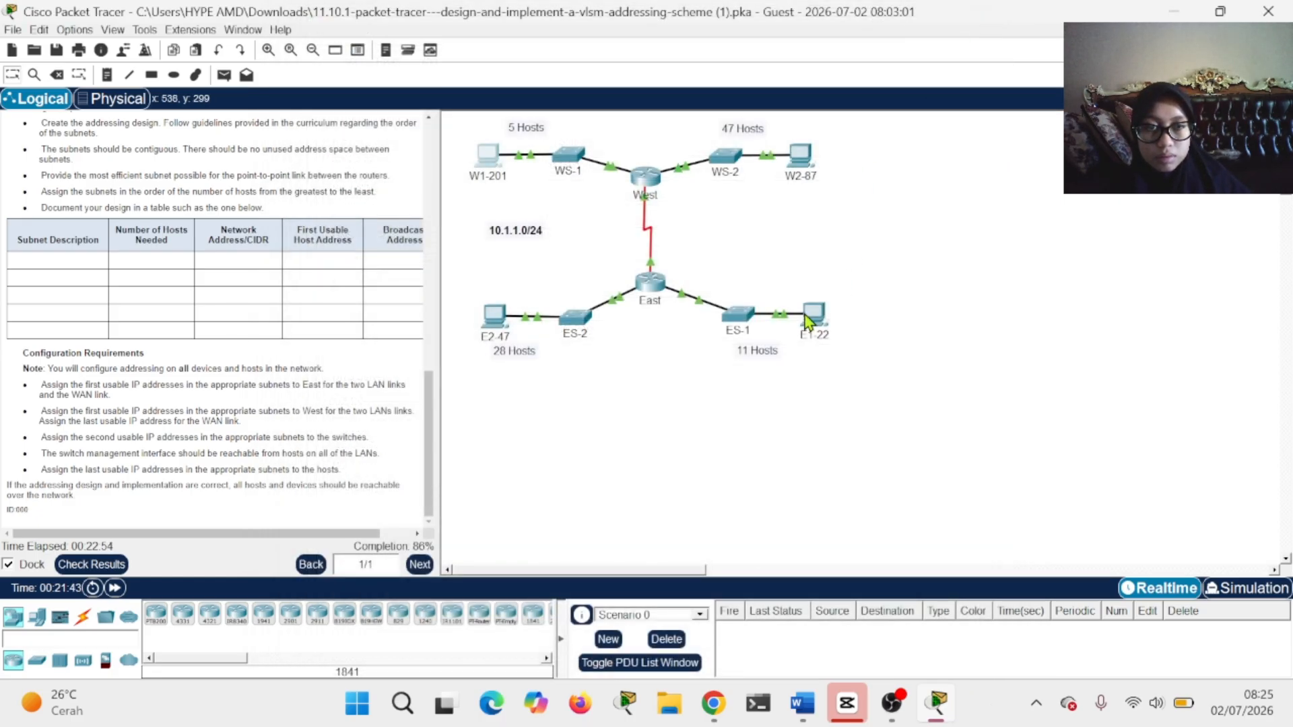
- Review E1-22's IPv4 address, subnet mask and default gateway in its IP configuration, and close the host's window
left_click(807, 322)
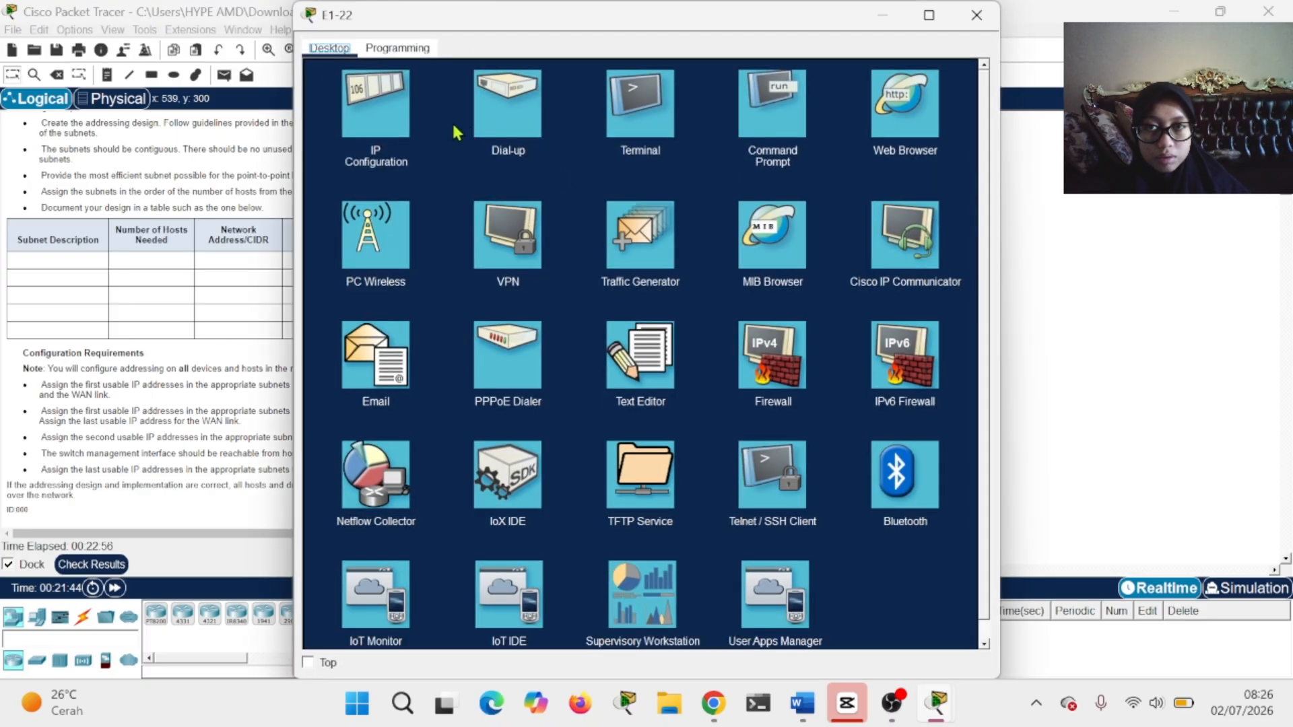
left_click(370, 106)
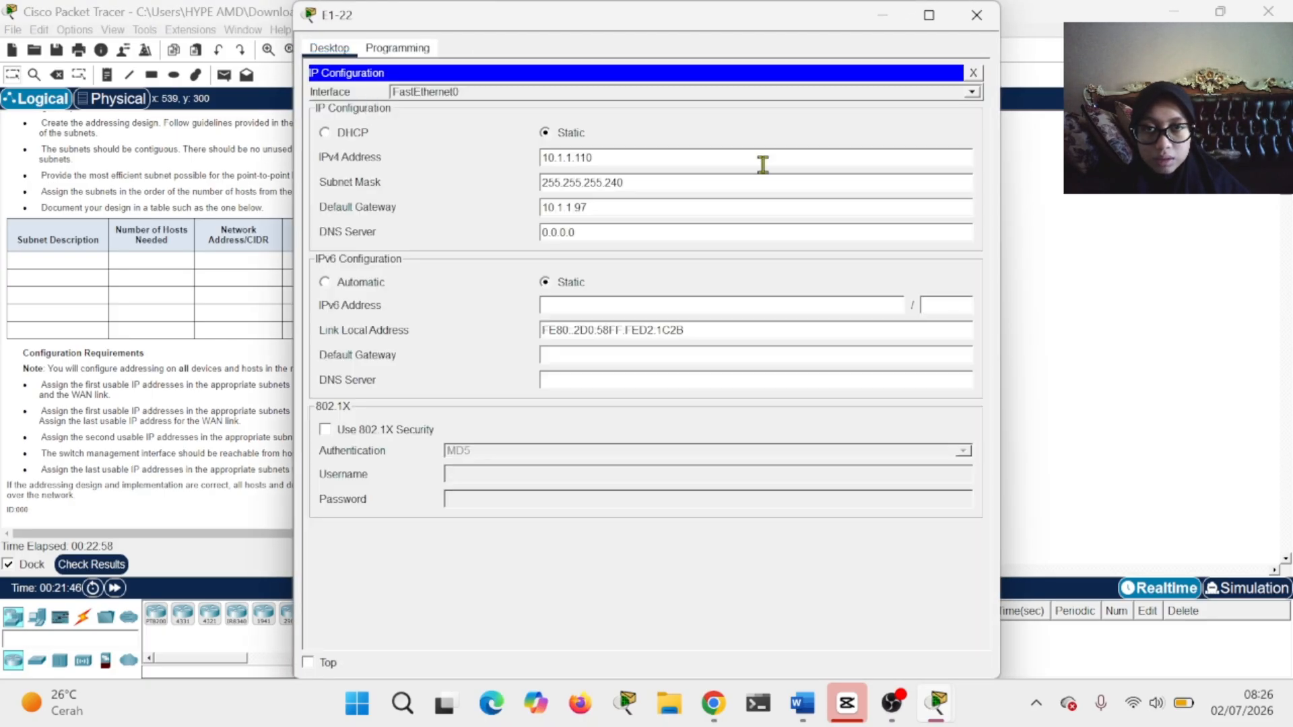
left_click(984, 22)
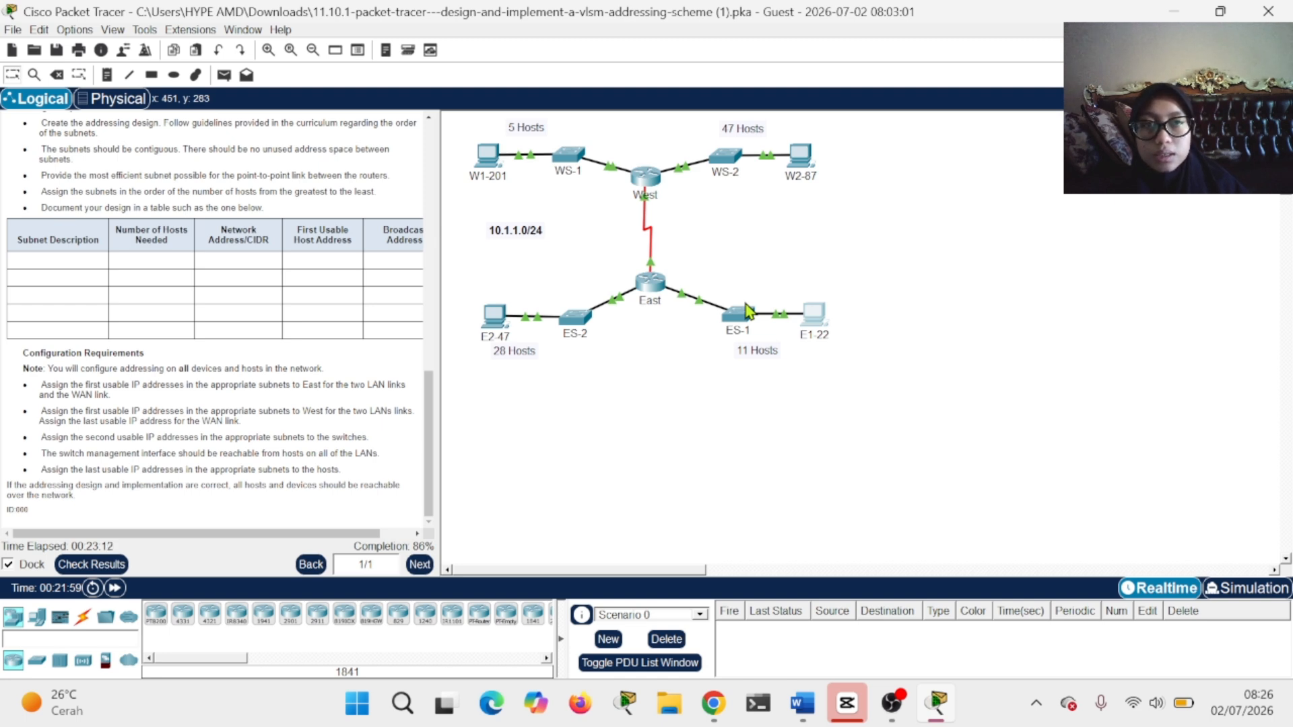
- Ping 10.1.1.110 from the command prompt of host W2-87 to test connectivity, and close the host's window
left_click(815, 153)
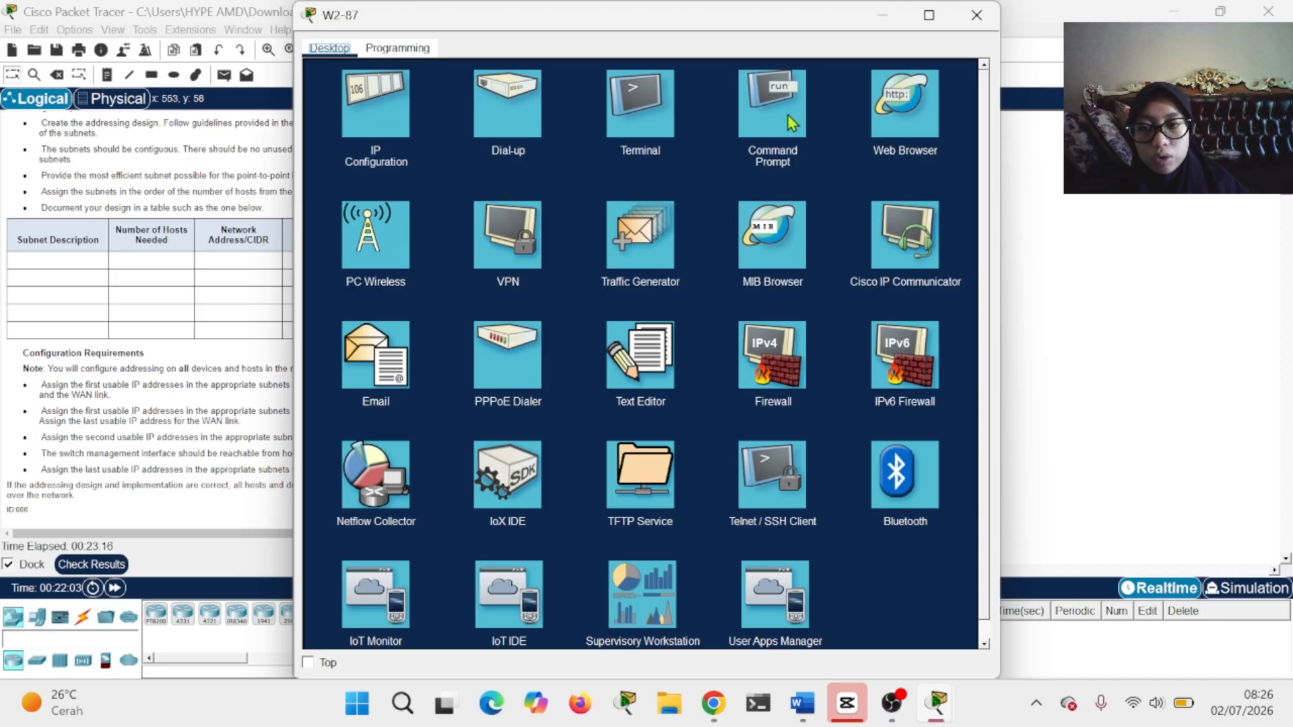
left_click(792, 124)
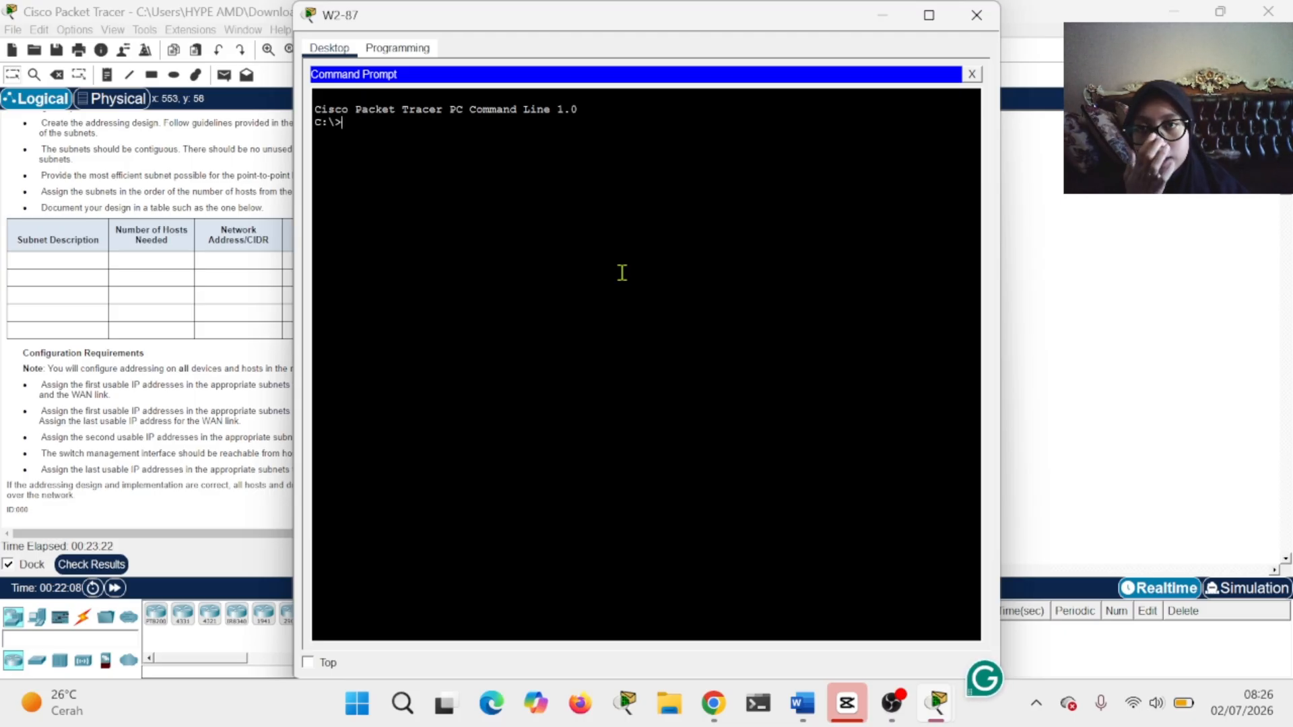
type("ping")
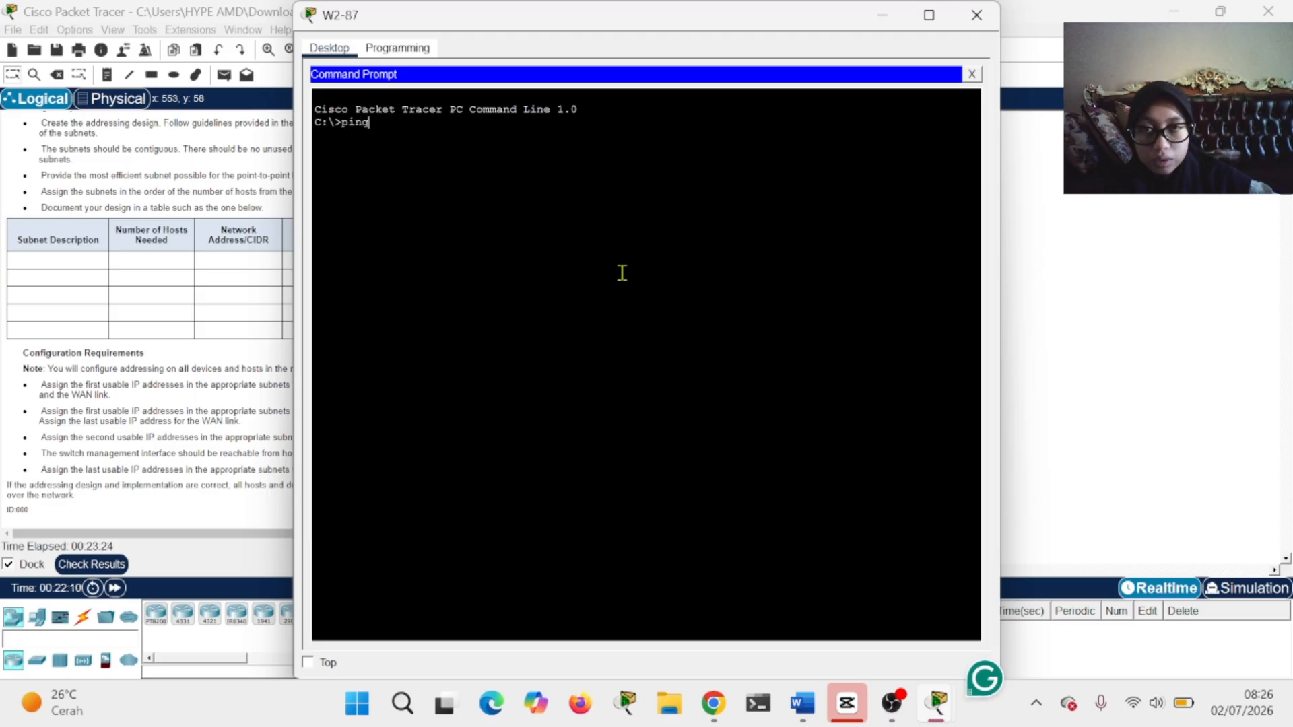
type(" 10")
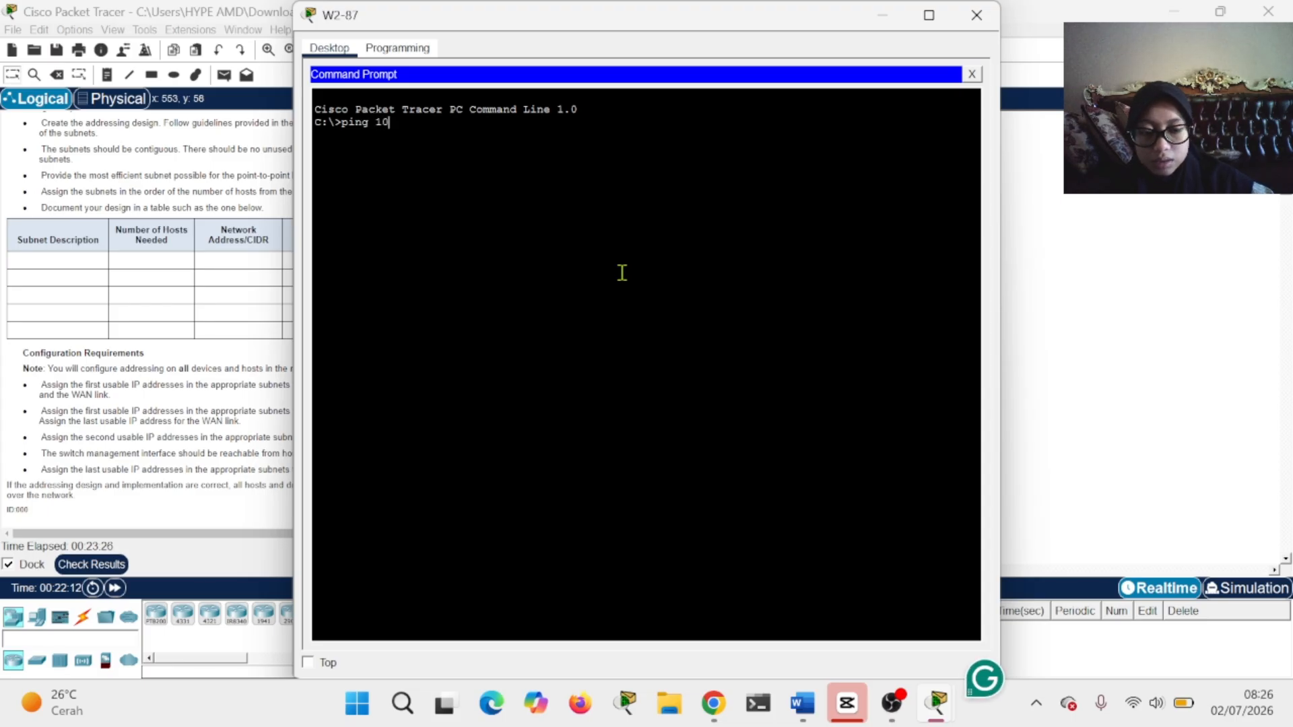
type(".1.1")
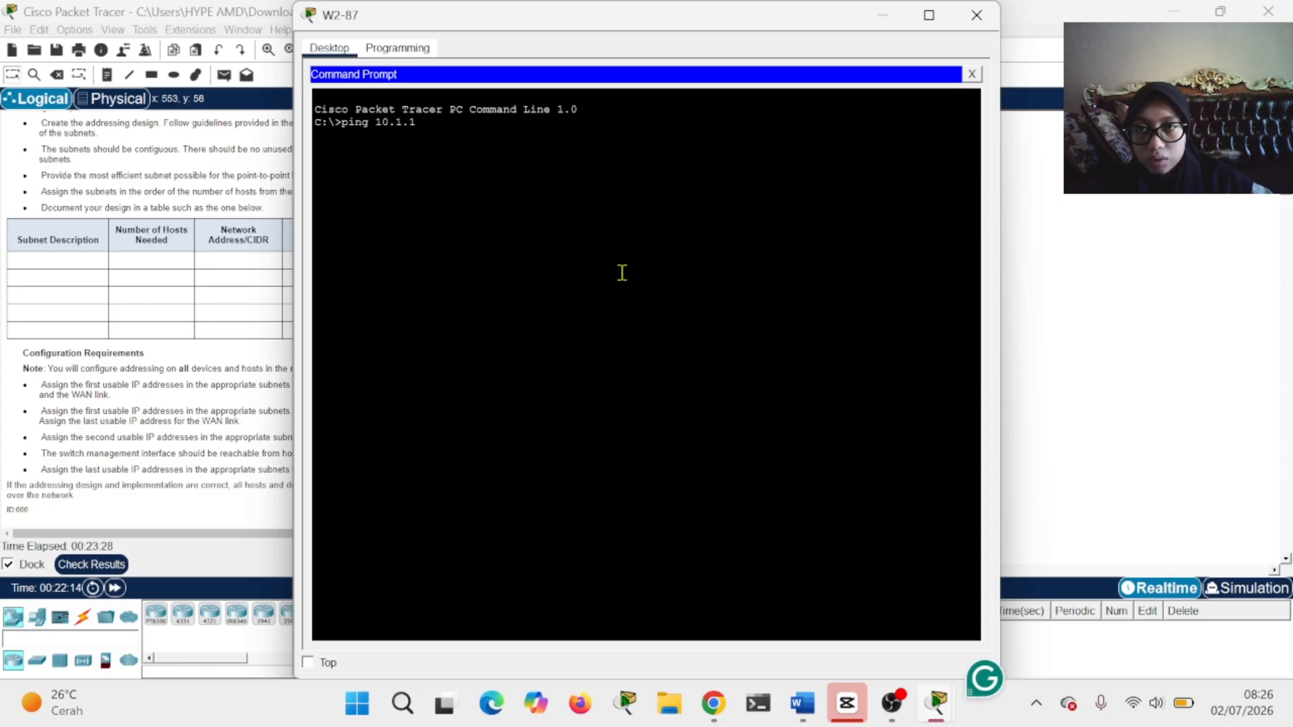
type(".110")
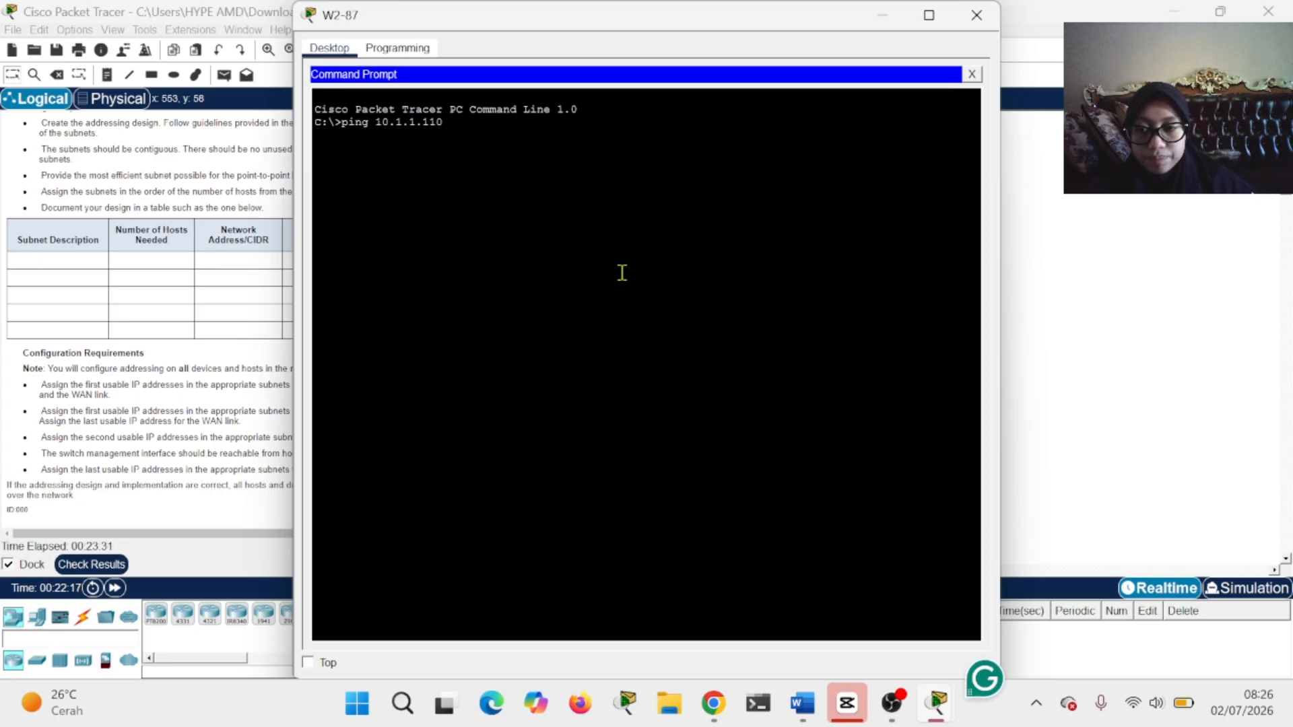
key("Return")
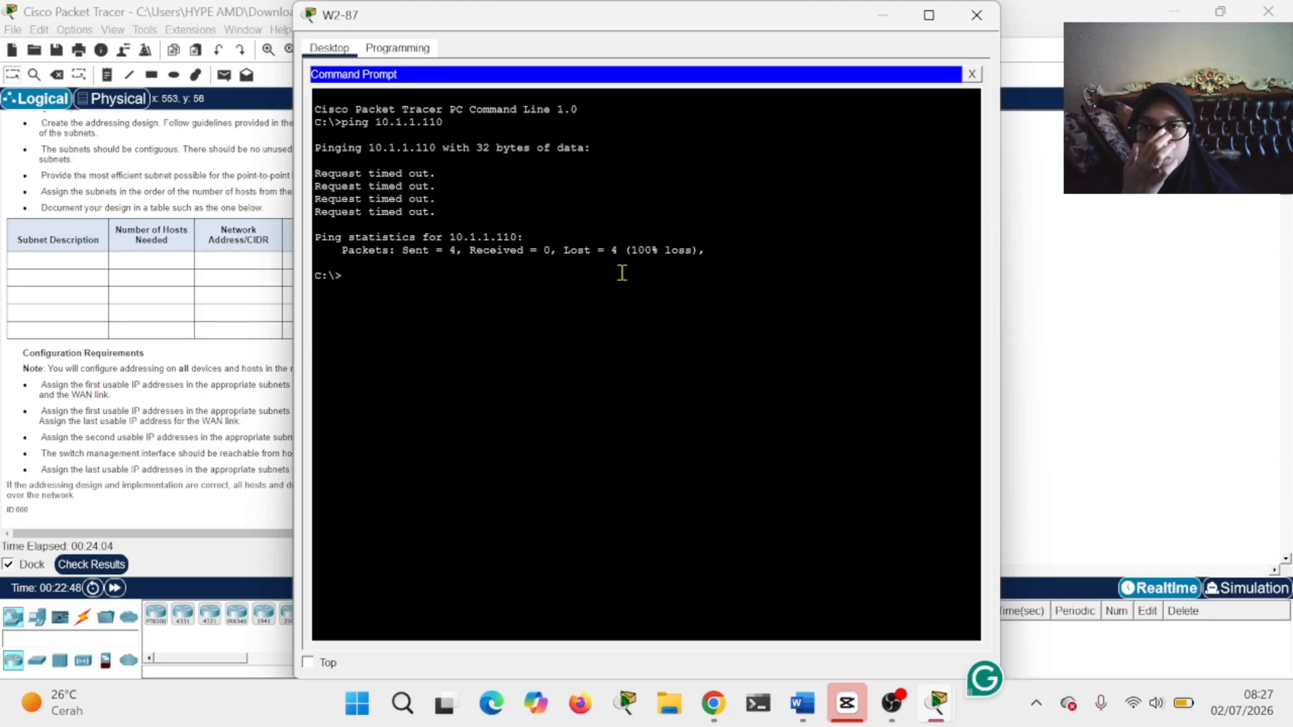
left_click(977, 15)
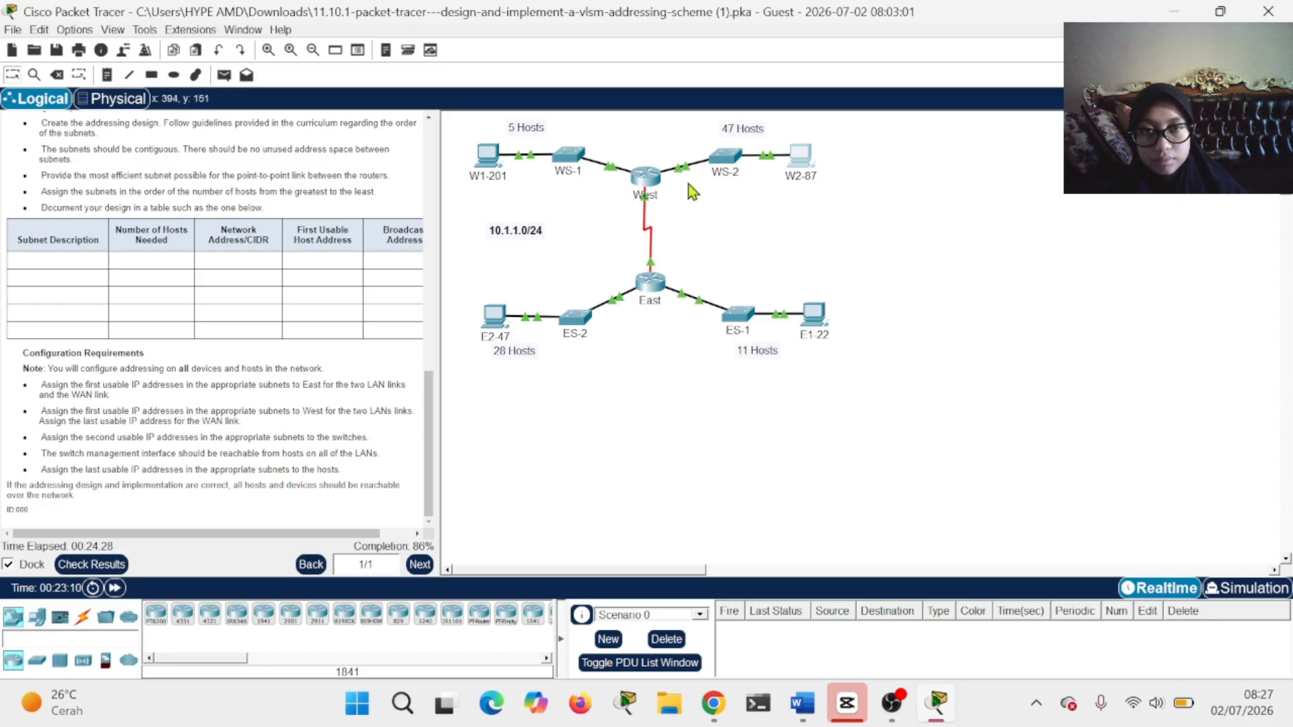
- Review the West router's interface addressing commands in its CLI history, and close the router's window
left_click(652, 191)
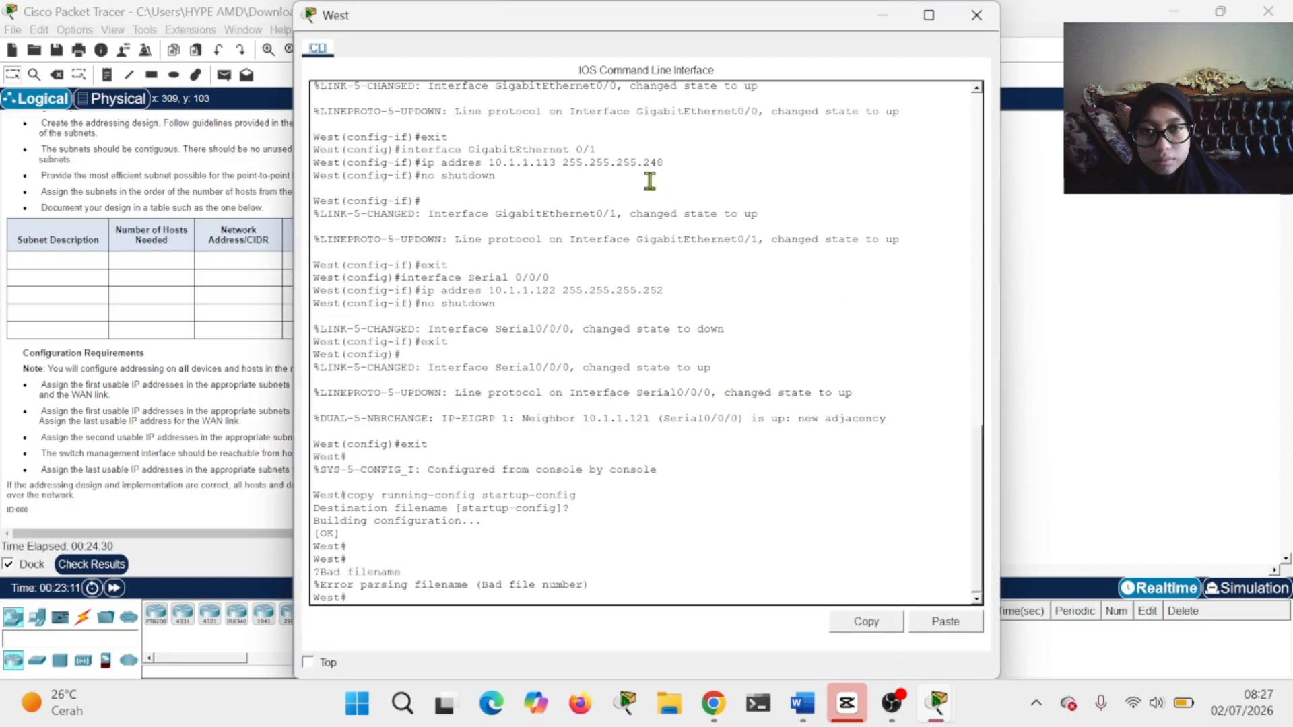
scroll(649, 329, "up", 2)
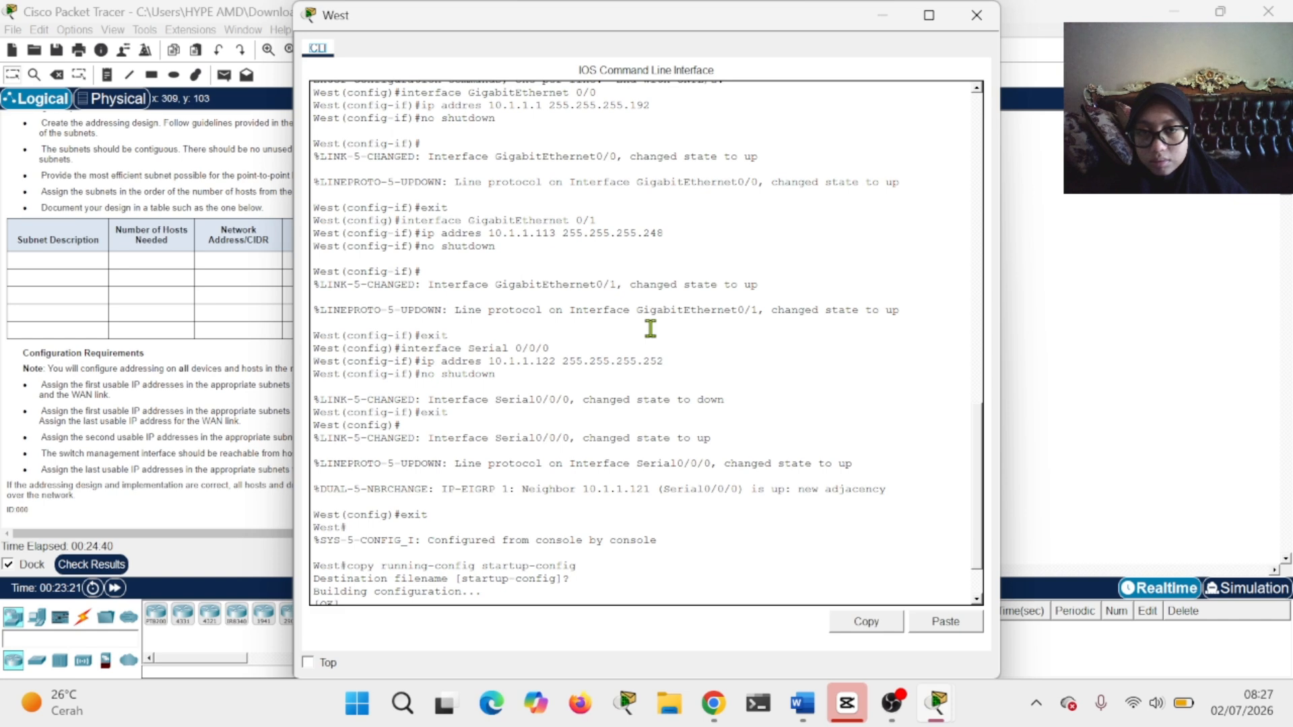
scroll(650, 328, "up", 3)
scroll(650, 328, "down", 1)
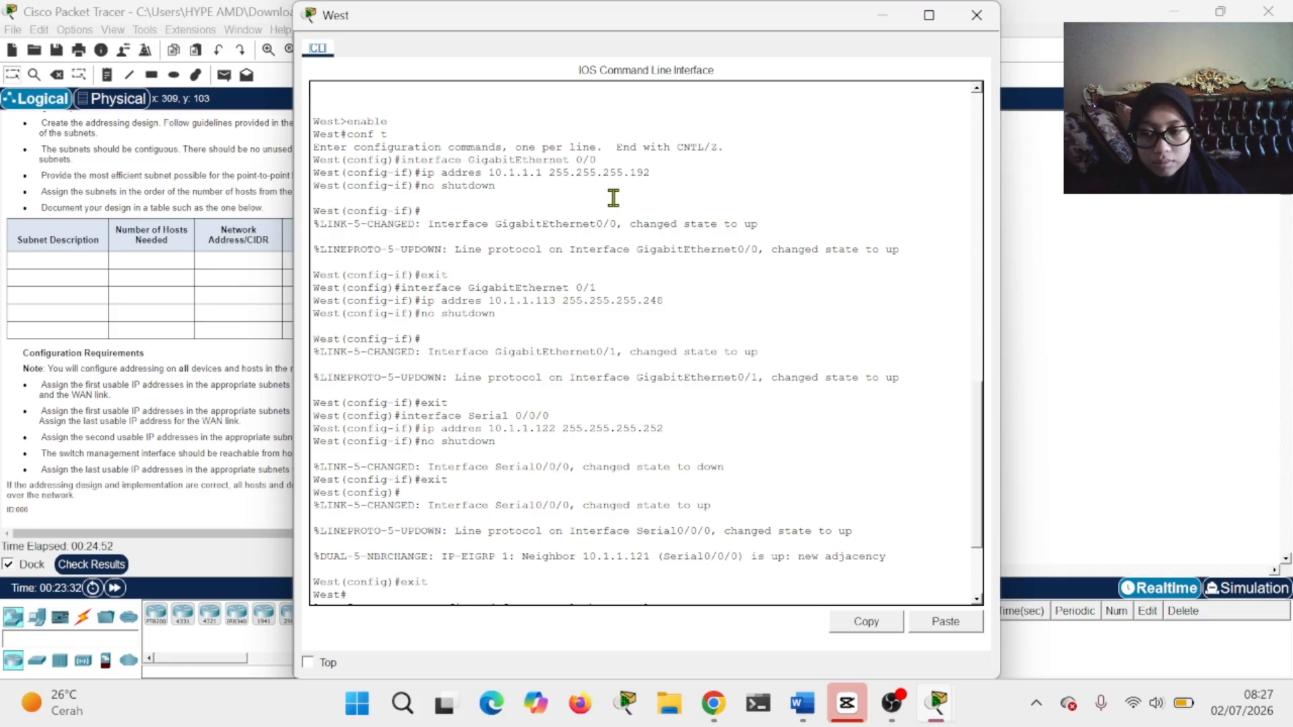
left_click(974, 16)
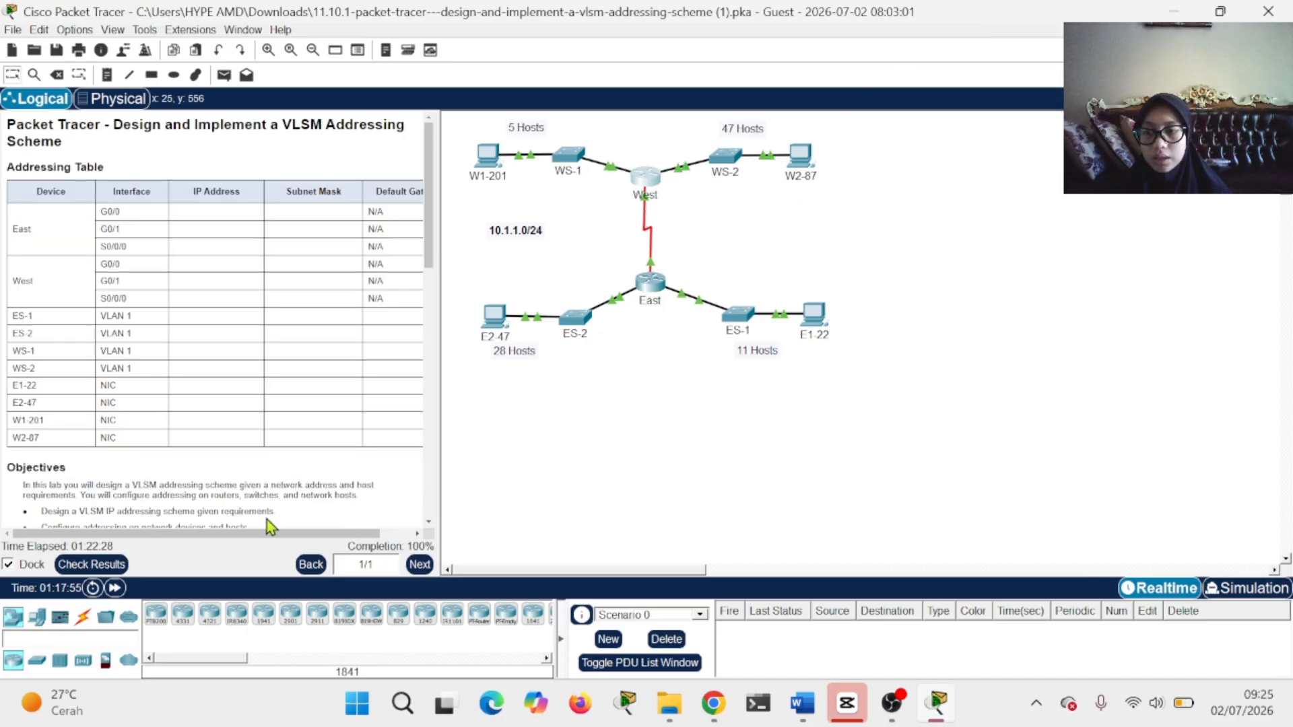
- Check the activity results, look through the assessment items, and return to the topology
left_click(116, 574)
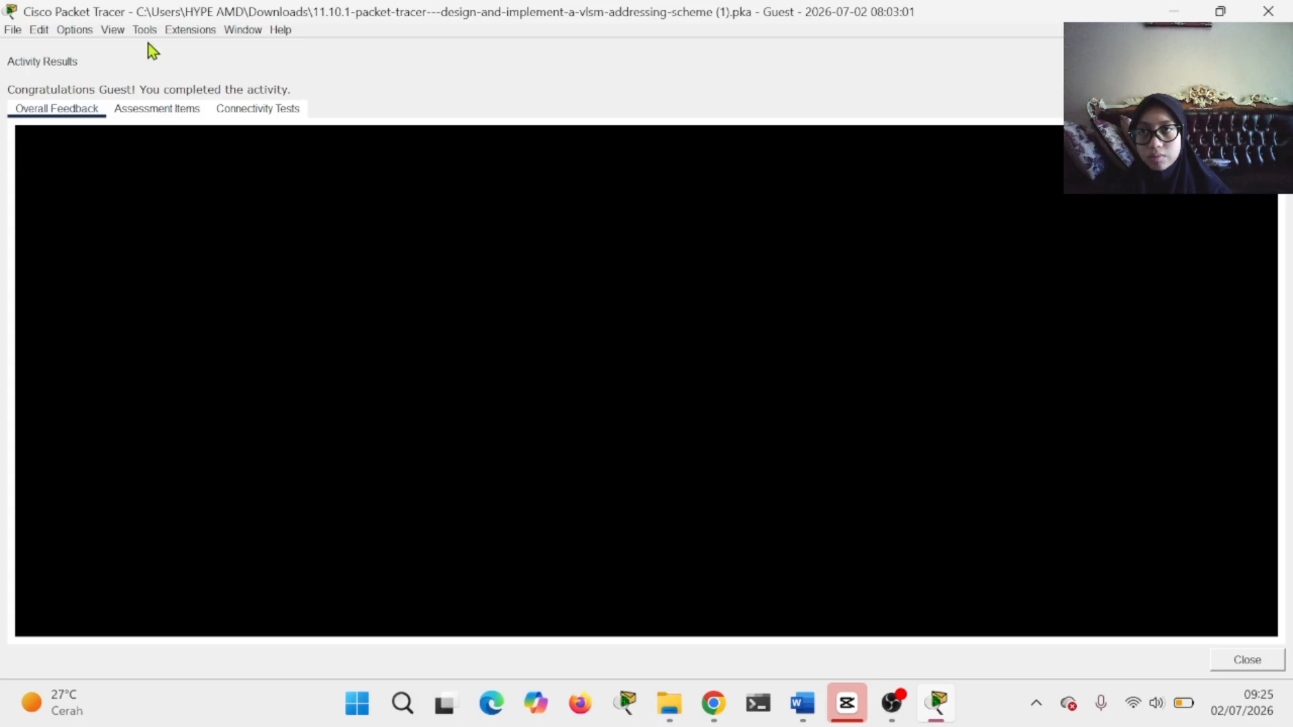
left_click(142, 110)
scroll(290, 337, "down", 5)
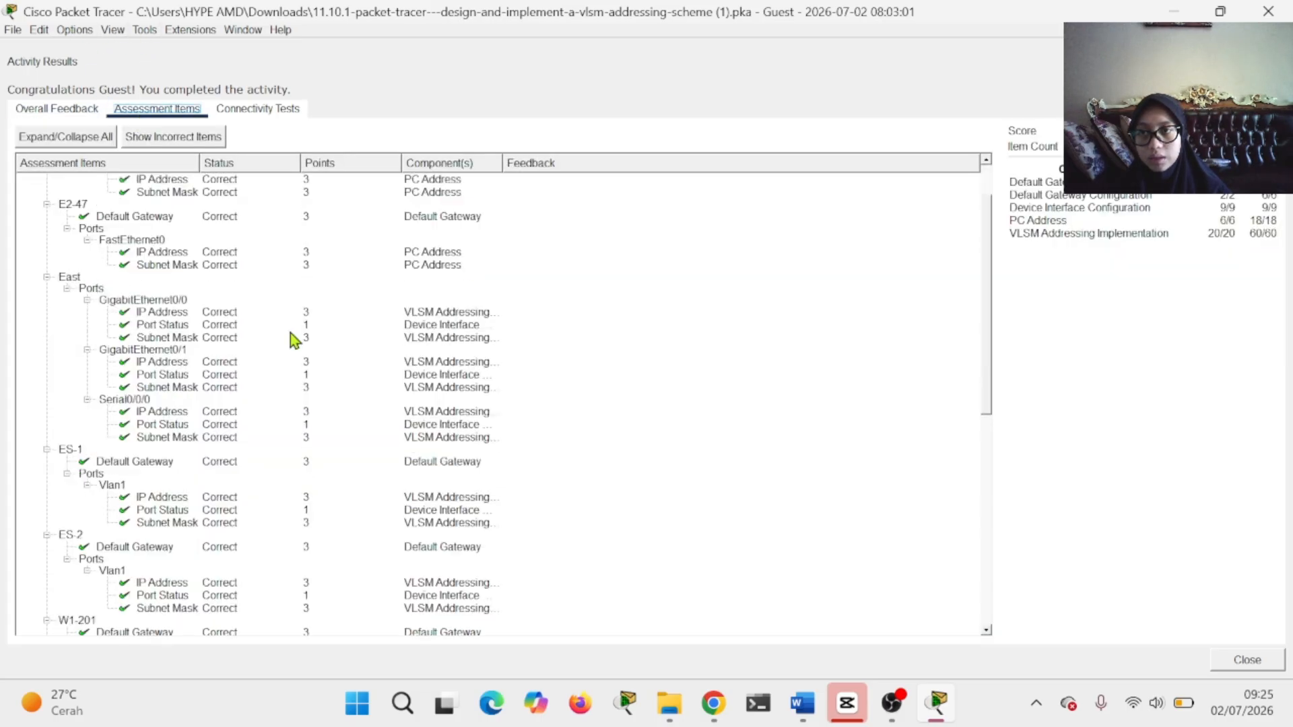
left_click(1268, 11)
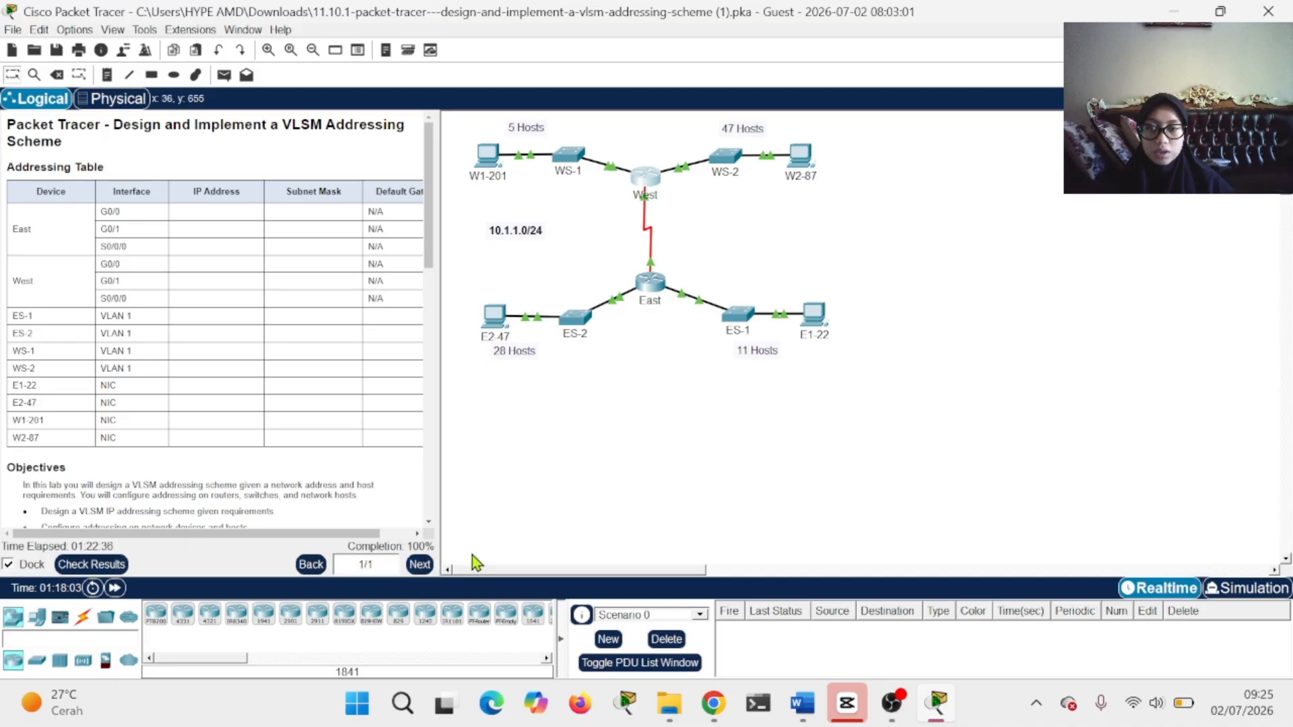
- Review the West router's g0/0, g0/1 and s0/0/0 address configuration in its CLI, and close the window
left_click(639, 182)
scroll(621, 254, "up", 5)
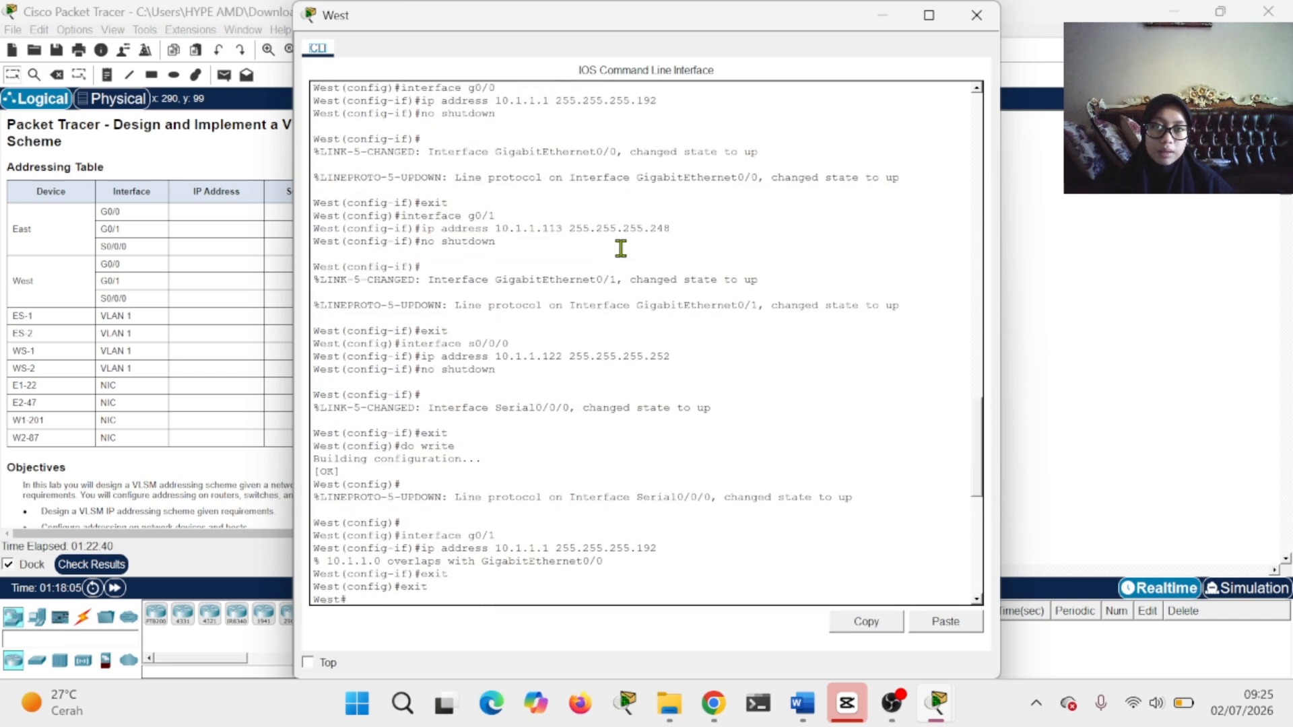
scroll(620, 249, "down", 7)
left_click(977, 14)
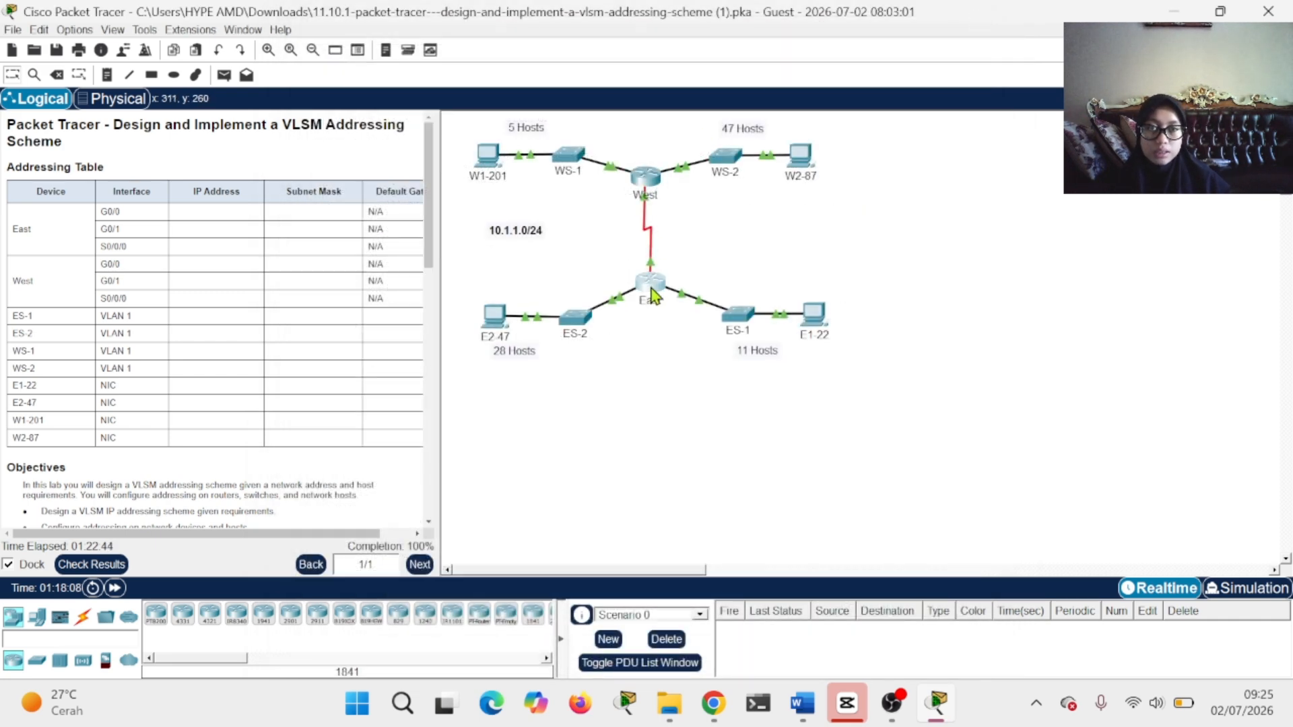
- Review the East router's g0/0, g0/1 and s0/0/0 address configuration in its CLI, and close the window
left_click(653, 296)
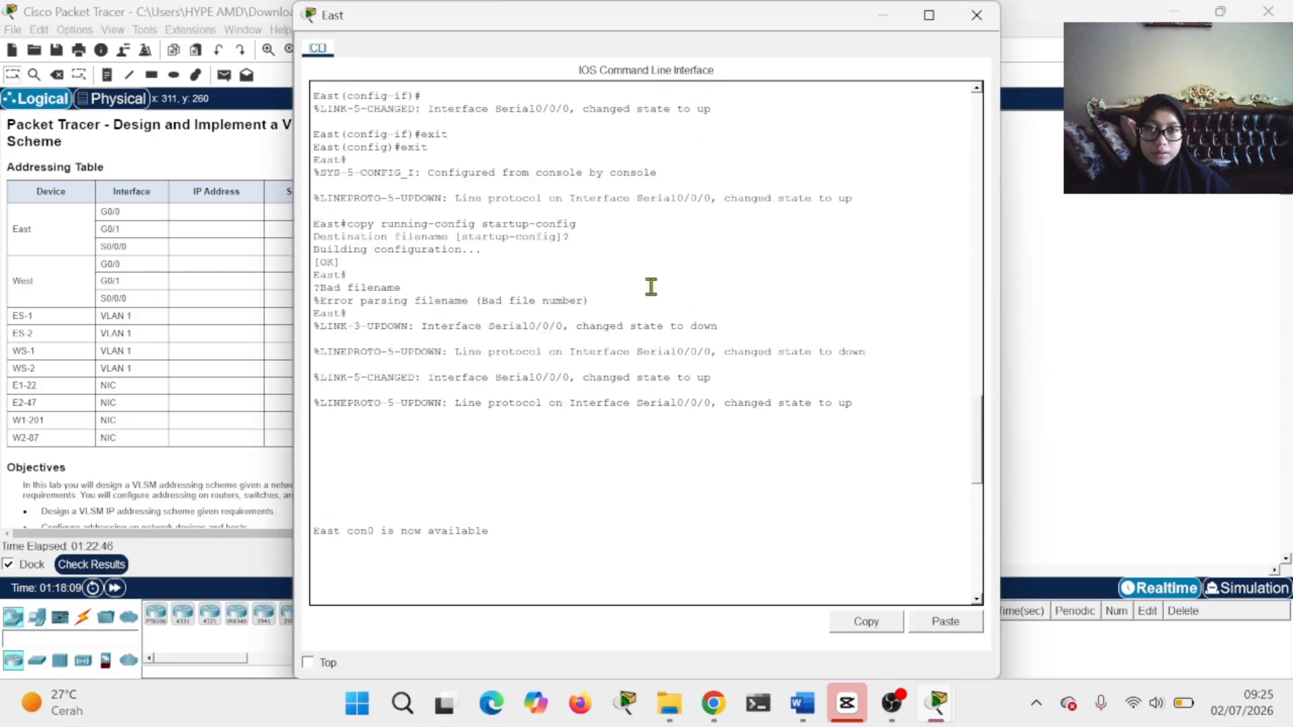
scroll(651, 286, "up", 15)
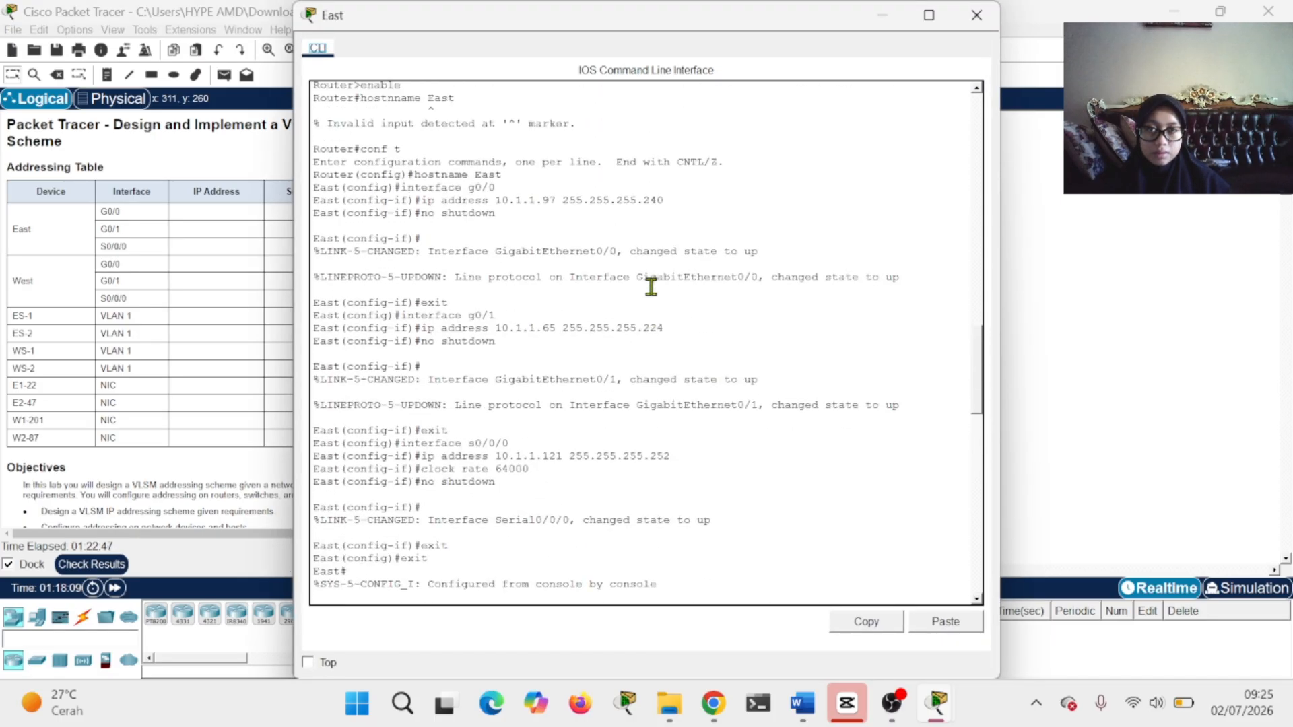
left_click(974, 17)
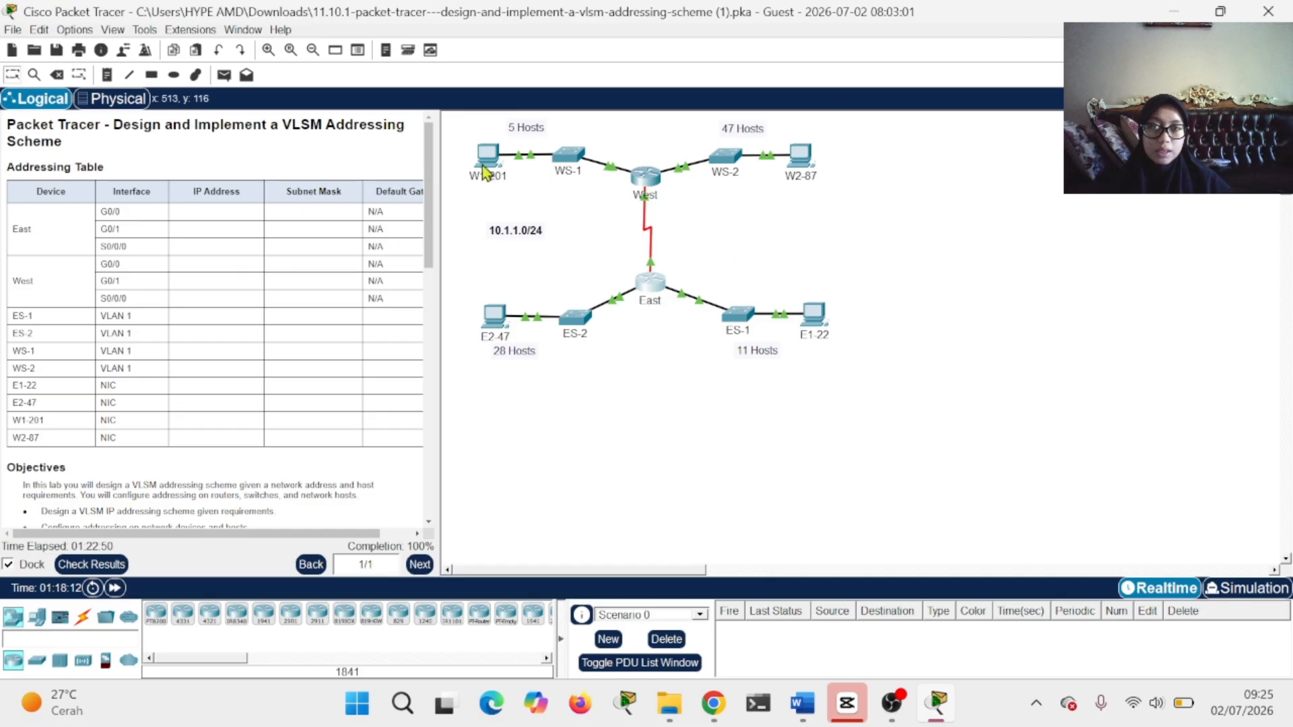